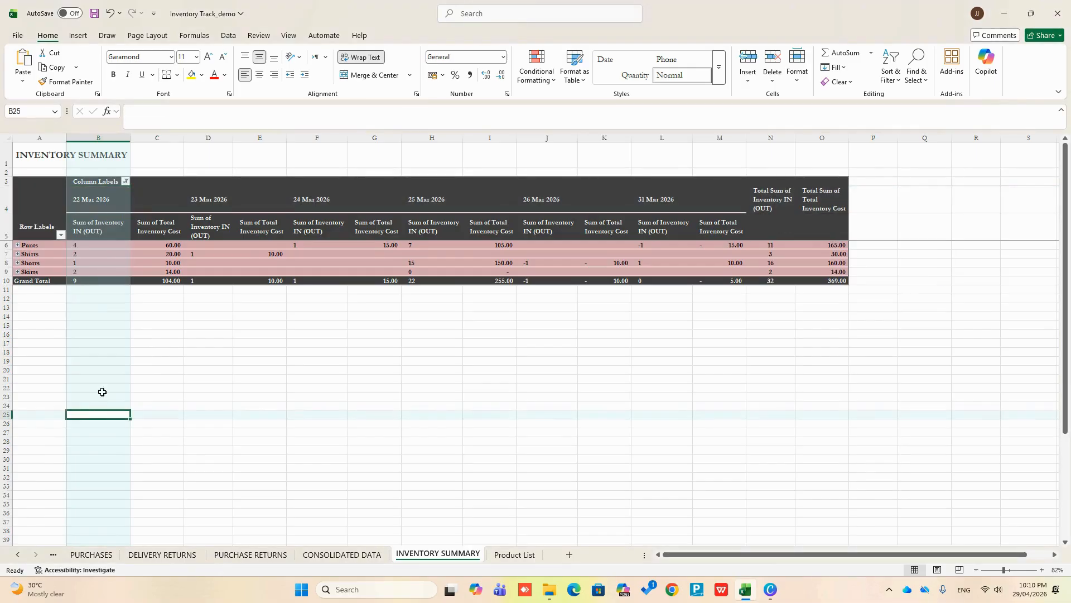
Apply the Date filter to the column labels of the inventory summary pivot table.
left_click(113, 193)
left_click(126, 181)
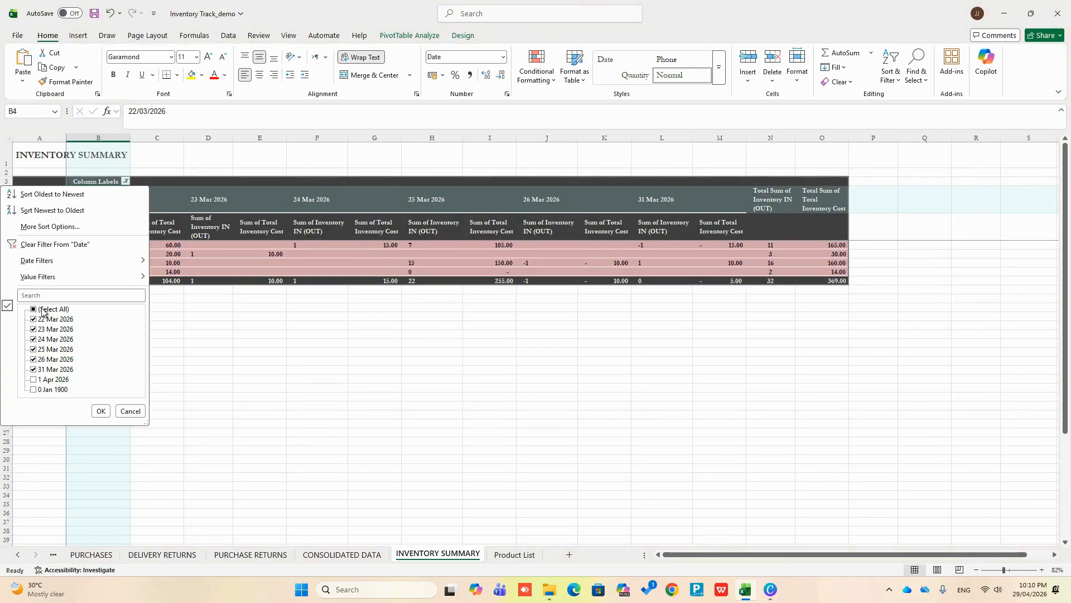
left_click(100, 411)
On the CONSOLIDATED DATA sheet, filter Reference No. to show only the entries starting with D or GDN.
left_click(366, 554)
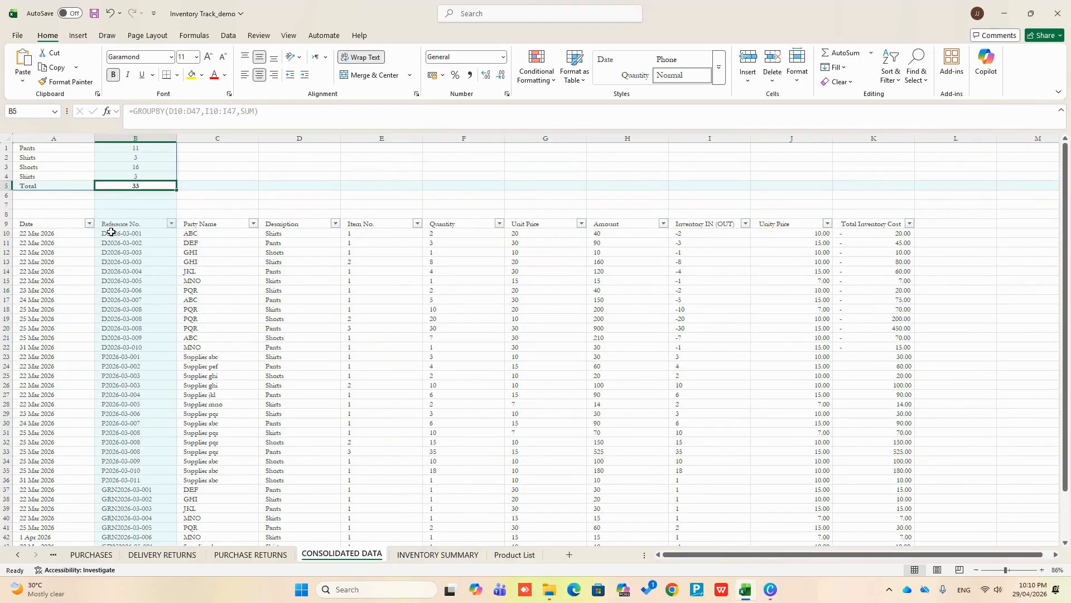
left_click(171, 224)
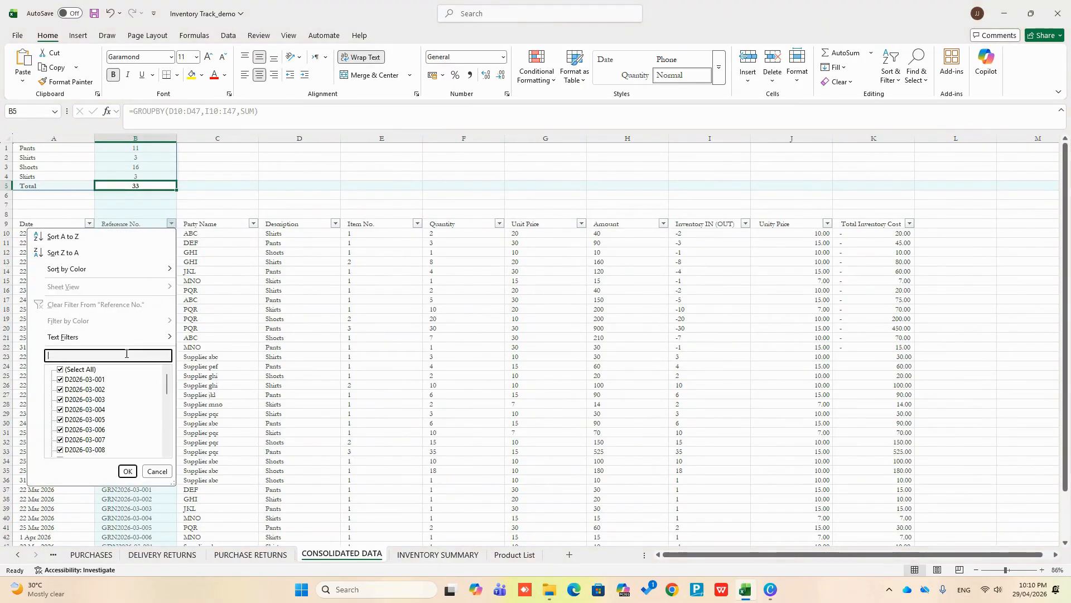
left_click(128, 471)
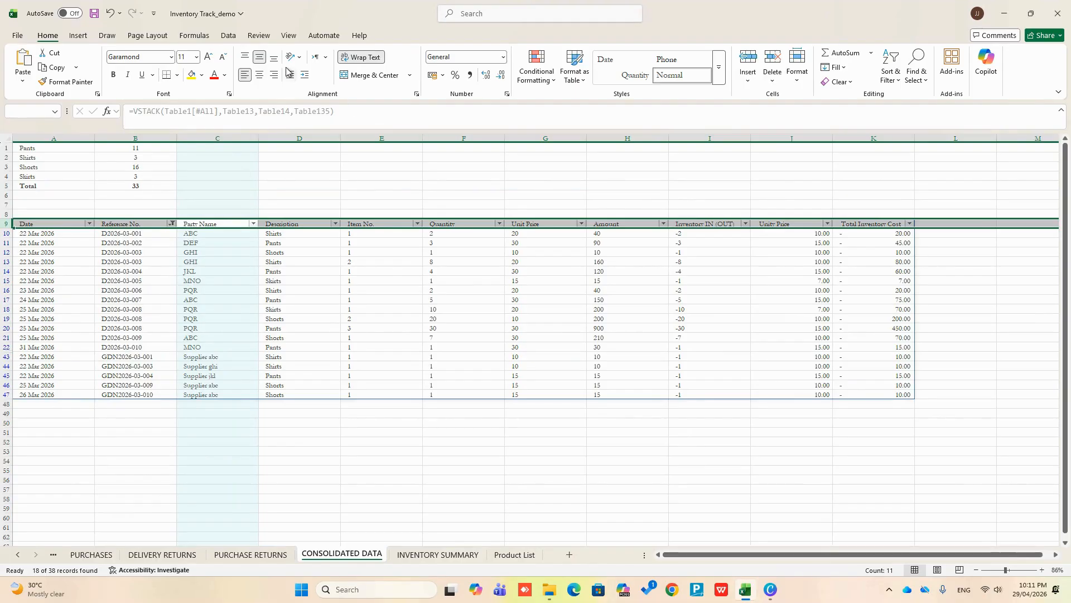
Open the filter options of the Description column in the consolidated data.
left_click(228, 35)
left_click(528, 77)
left_click(335, 224)
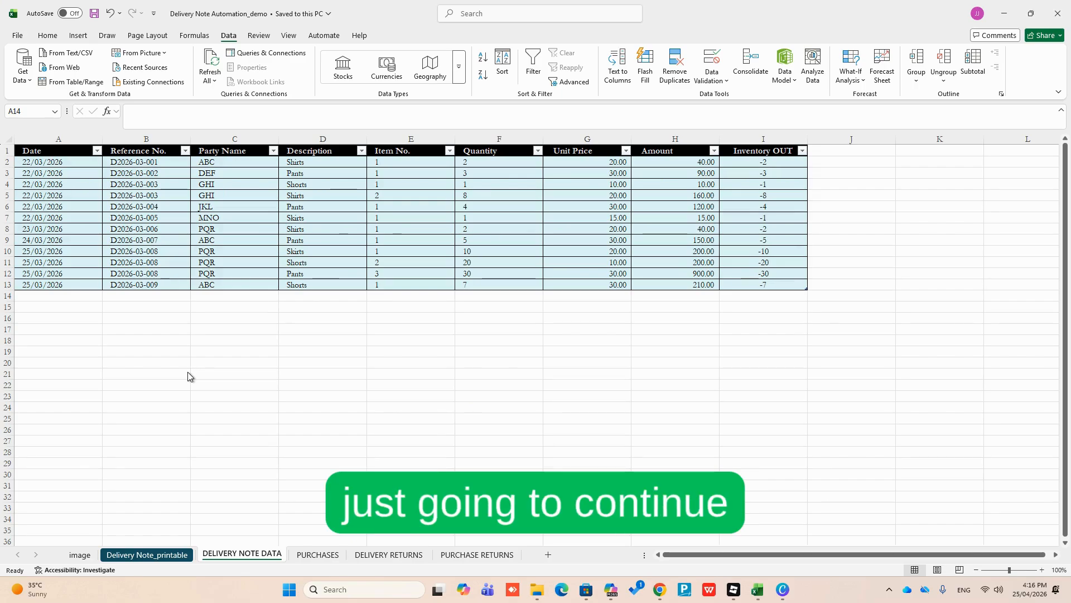
Review the delivery note data and go through the purchases table's columns from the date to Inventory IN.
left_click(36, 295)
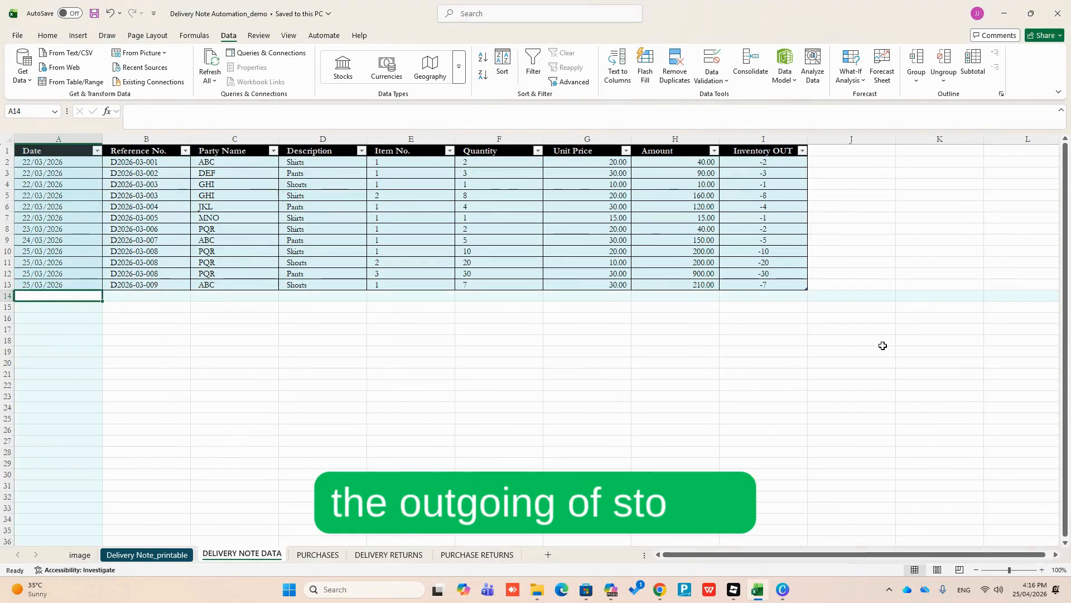
left_click(317, 554)
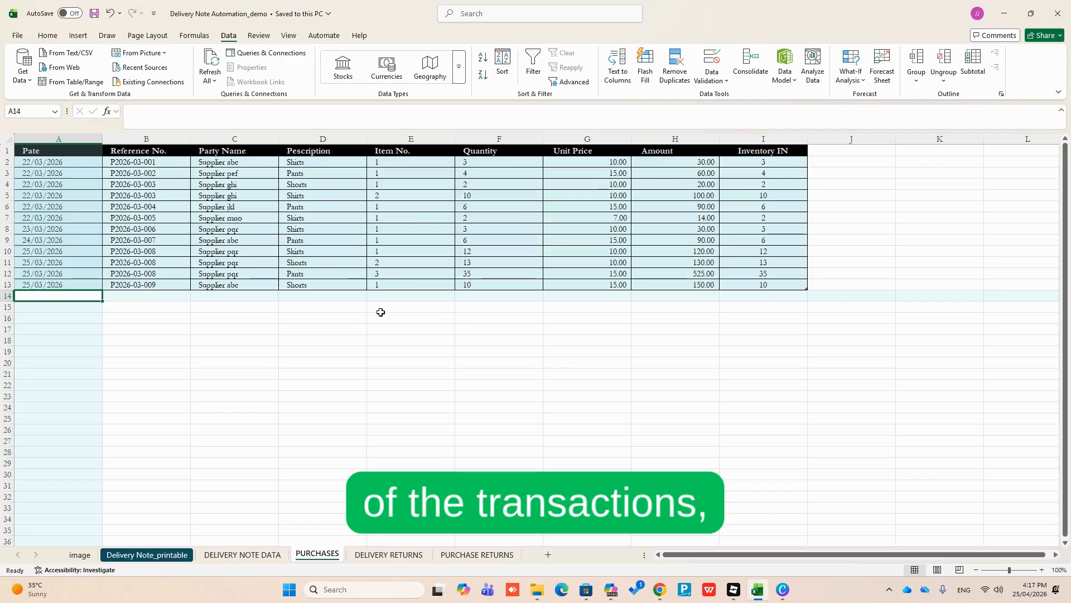
key("Right")
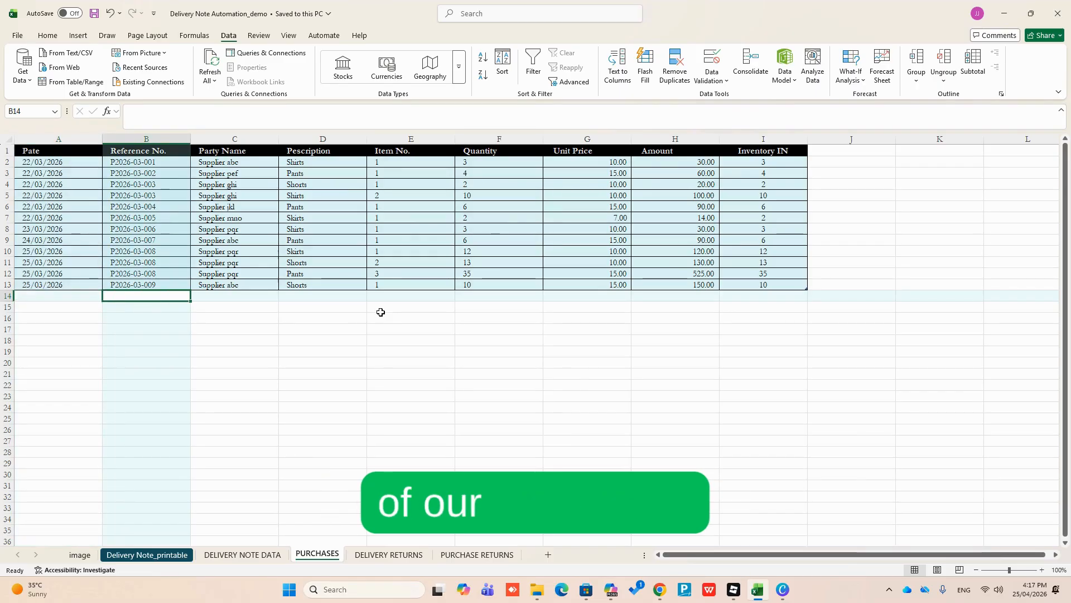
key("Right")
key("Right")
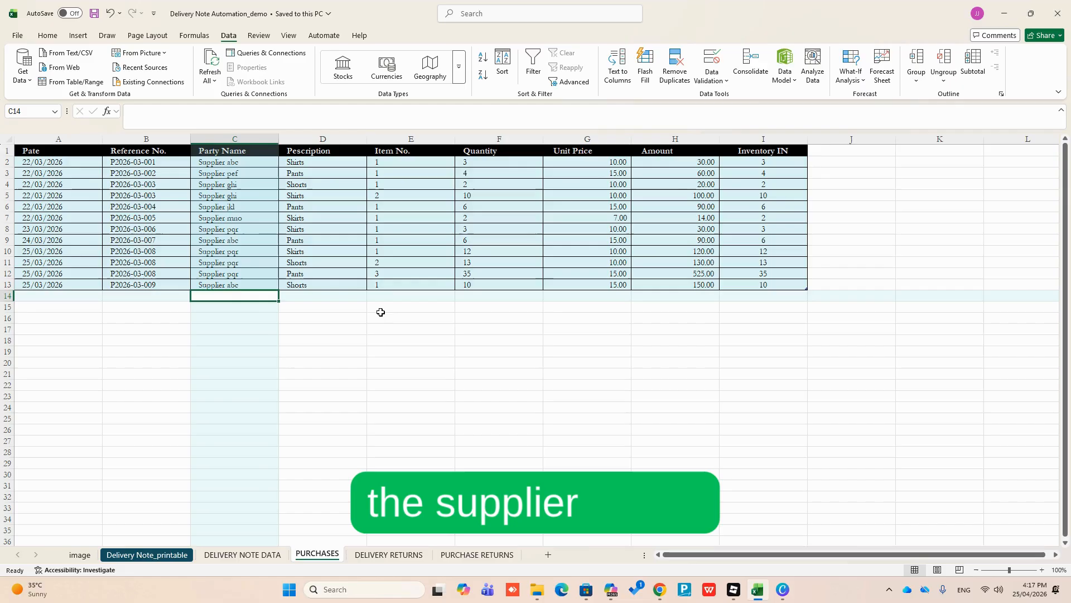
key("Right")
key("Right")
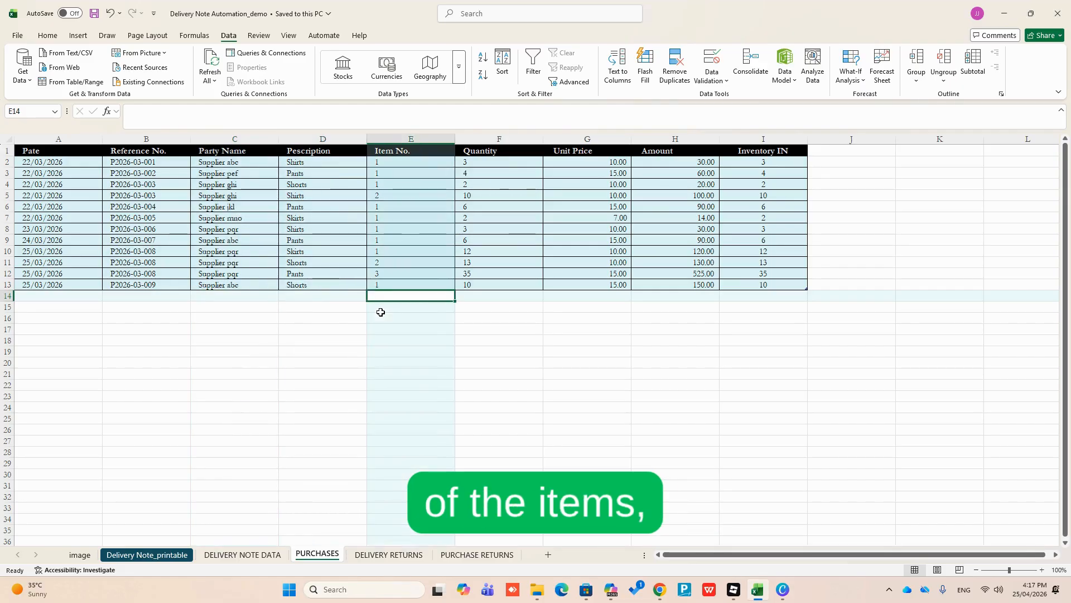
key("Right")
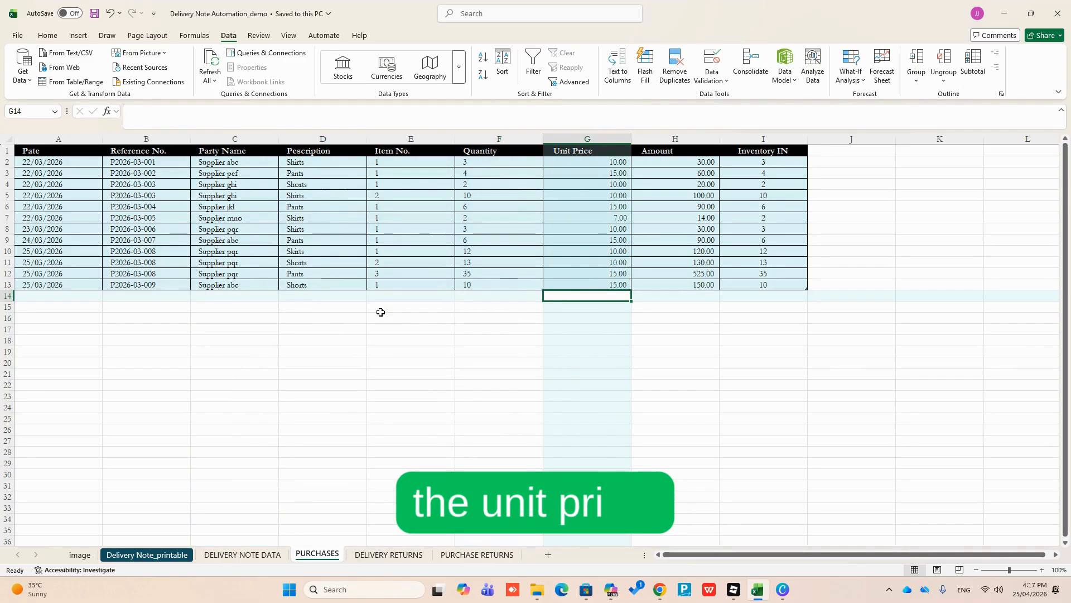
key("Right")
key("Right")
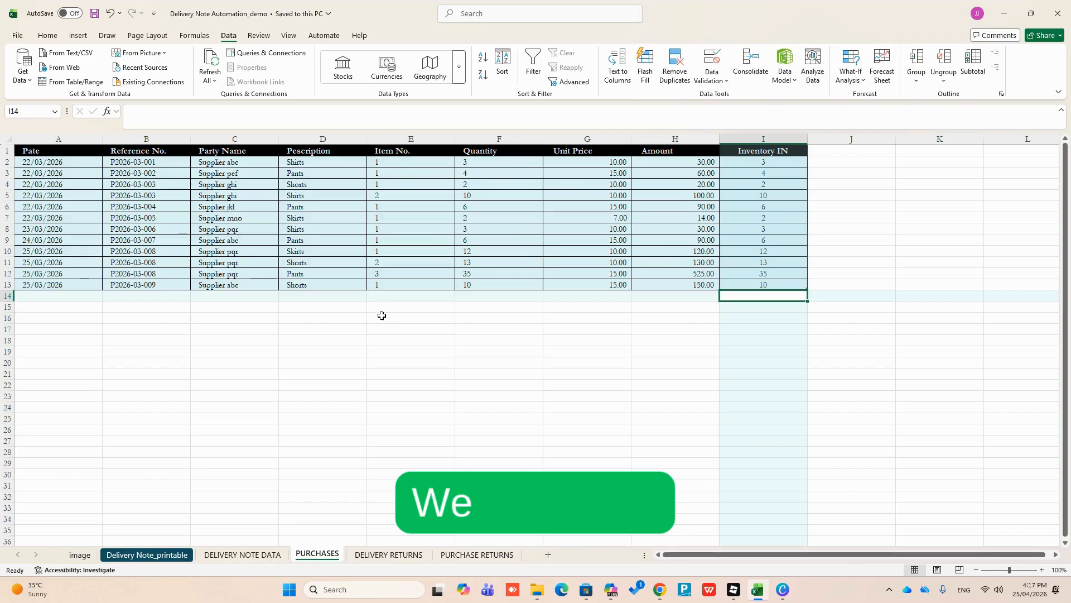
Look through the delivery returns, purchase returns, delivery note data and purchases sheets to compare their table layouts.
left_click(378, 556)
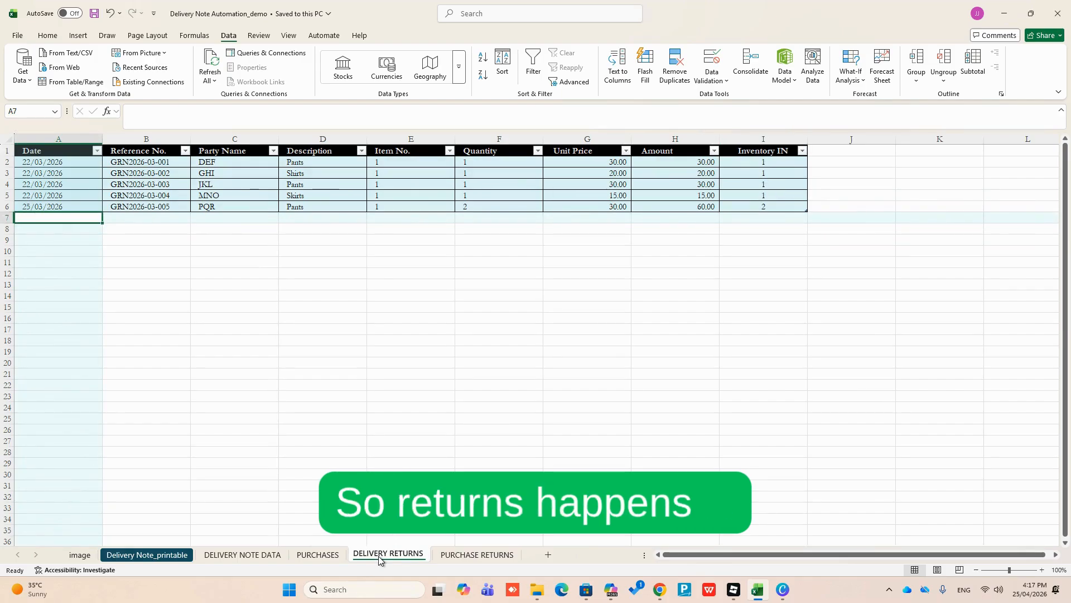
left_click(445, 552)
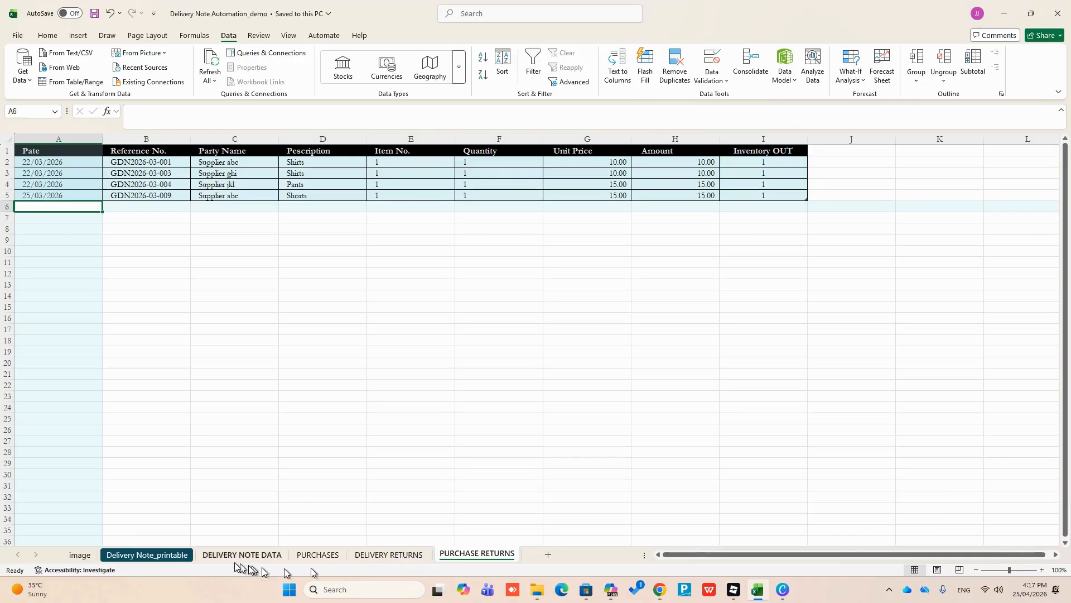
left_click(242, 555)
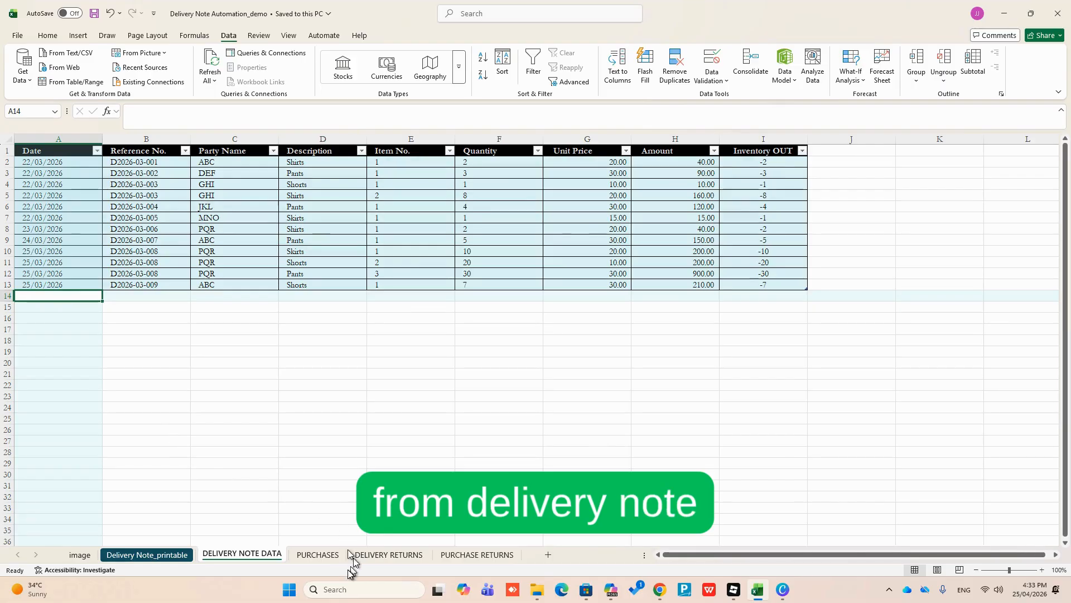
left_click(318, 554)
left_click(416, 555)
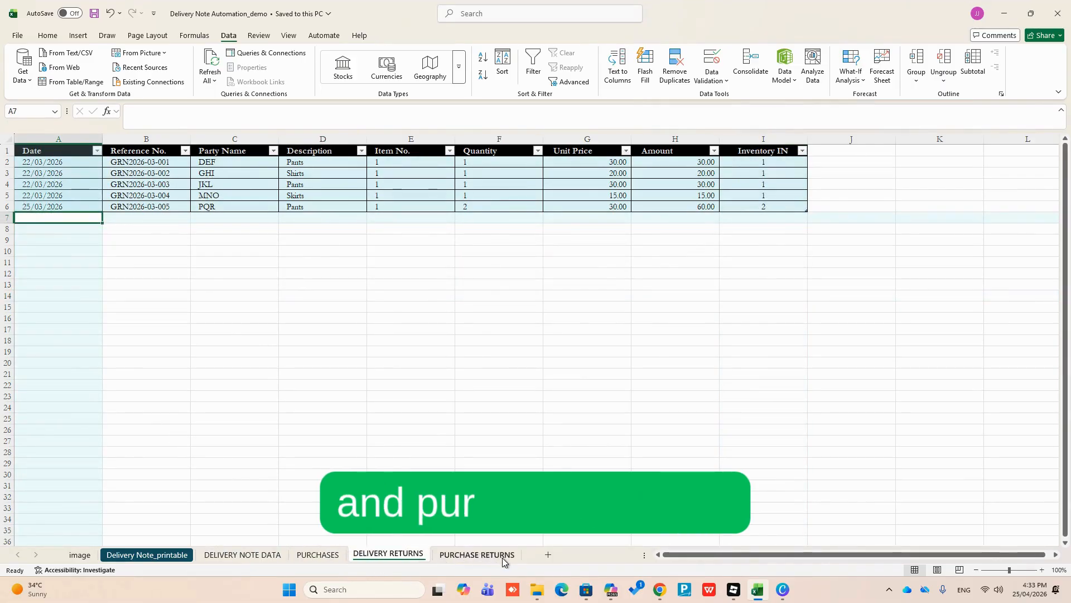
Examine the delivery note data column by column, from the date and reference number to Inventory OUT.
left_click(242, 554)
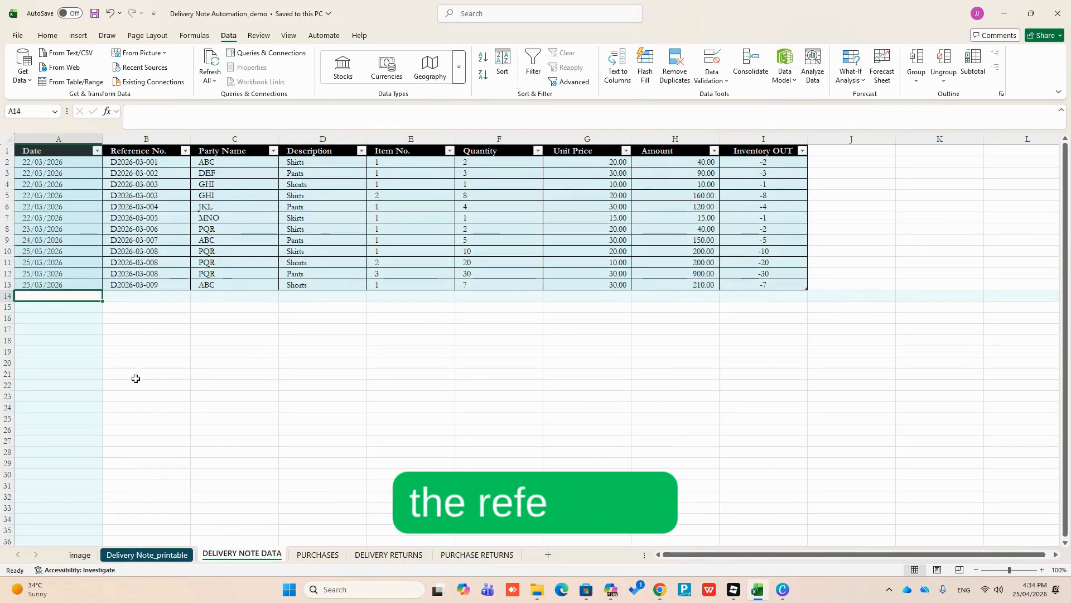
key("Right")
key("Right")
key("Right")
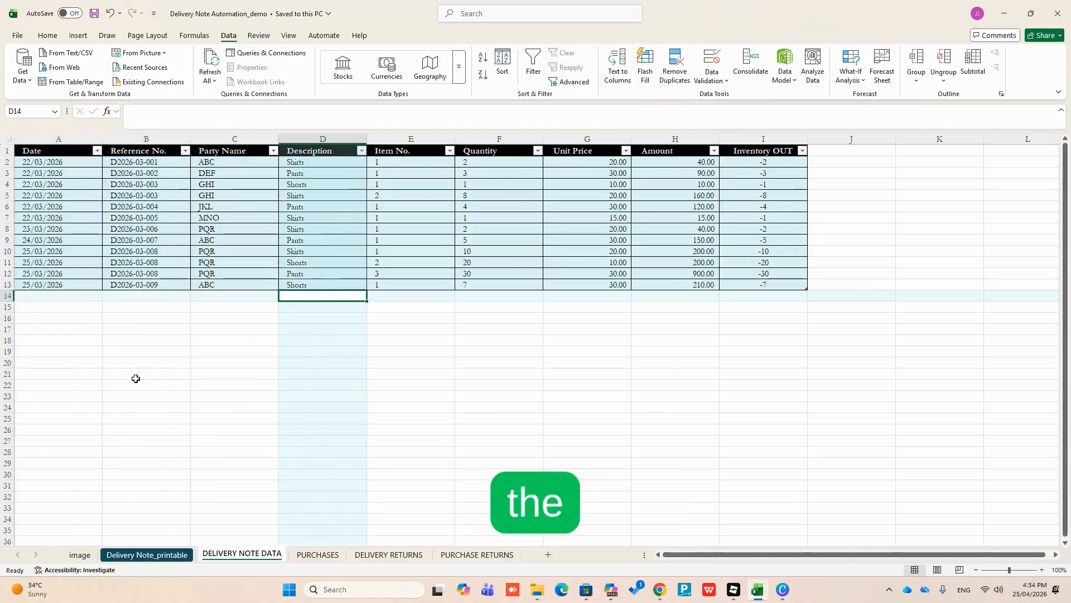
key("Left")
key("Right")
key("Right")
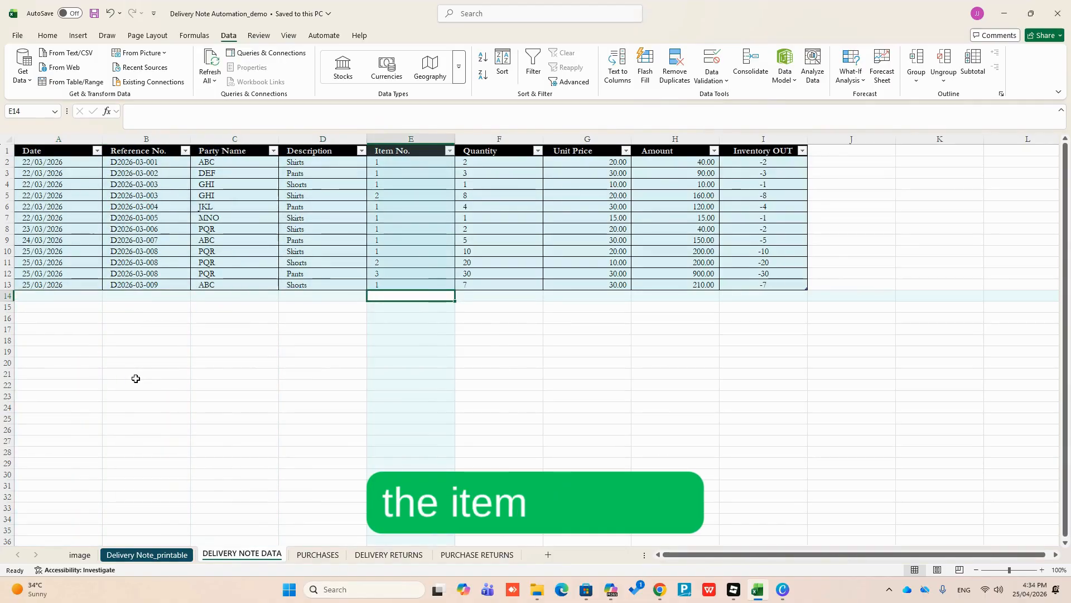
key("Right")
key("Right")
key("Right")
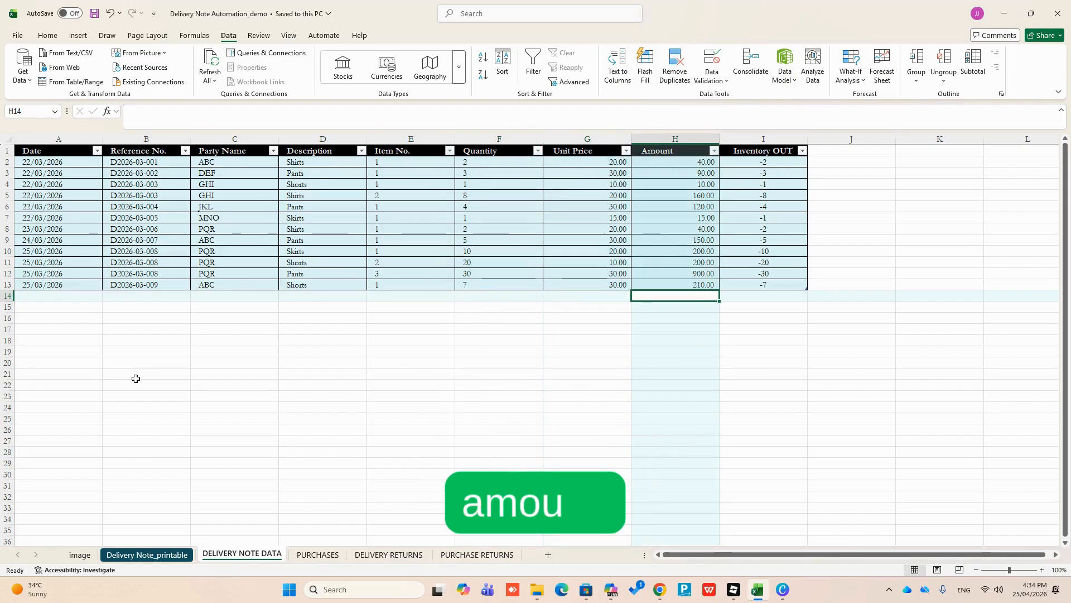
key("Right")
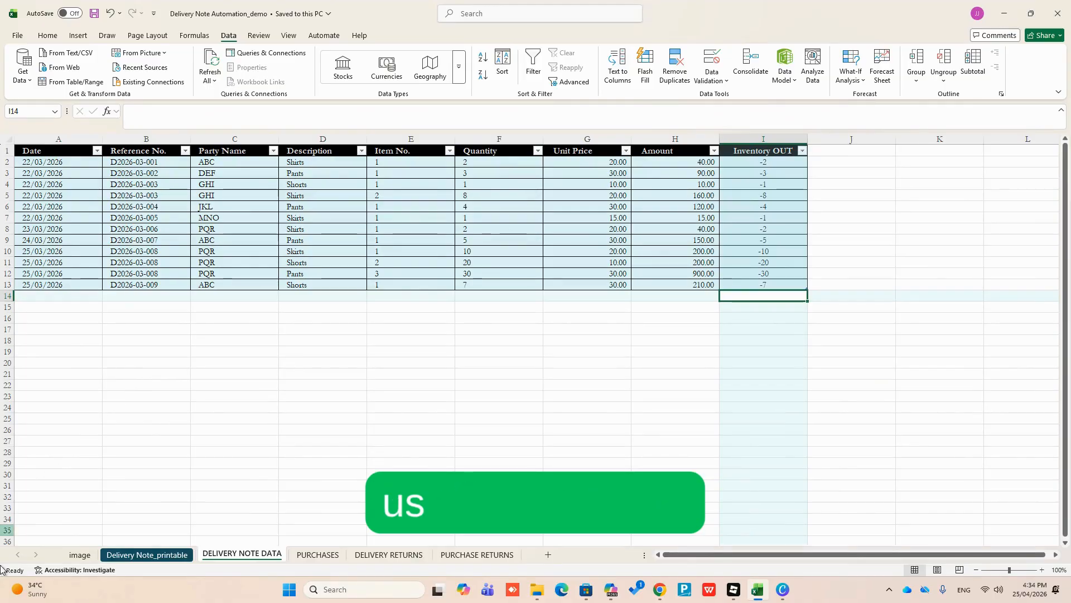
Look through the purchases, delivery returns and purchase returns tables, checking the first Inventory IN (OUT) cell on the purchases sheet.
left_click(308, 556)
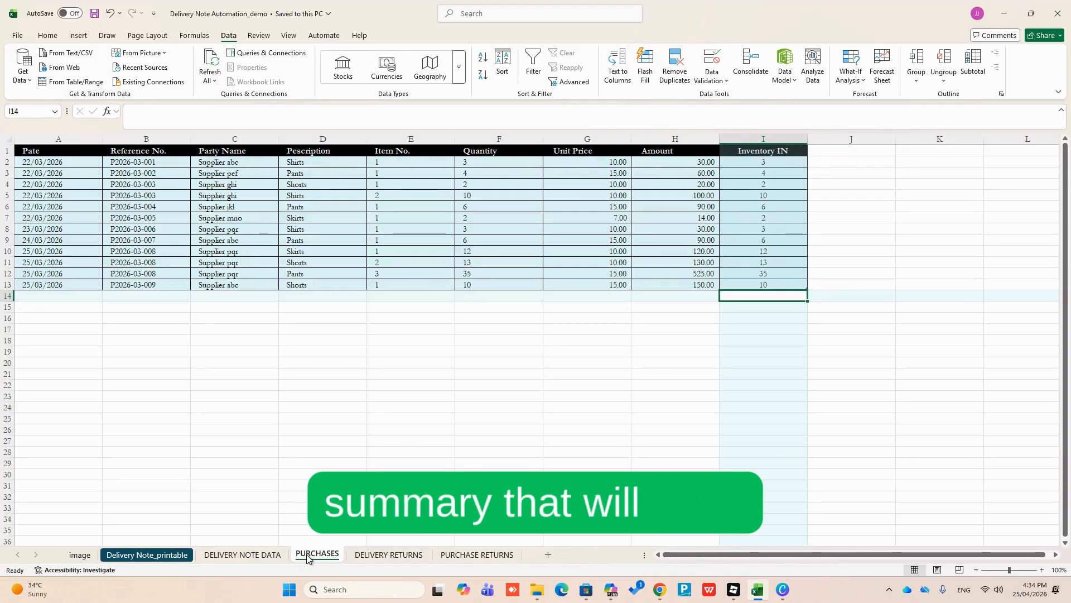
left_click(387, 556)
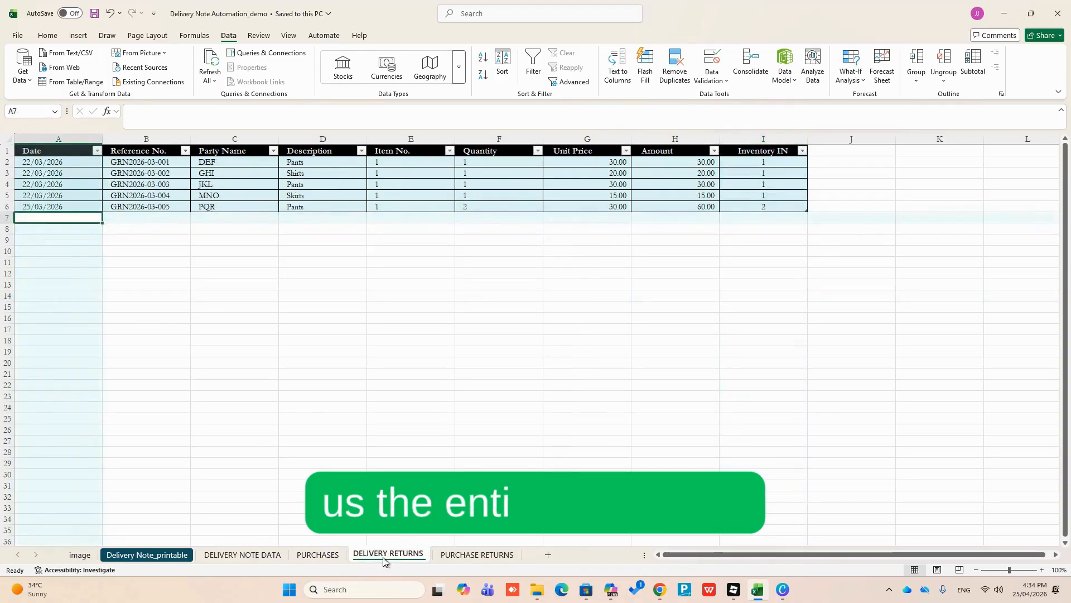
left_click(461, 558)
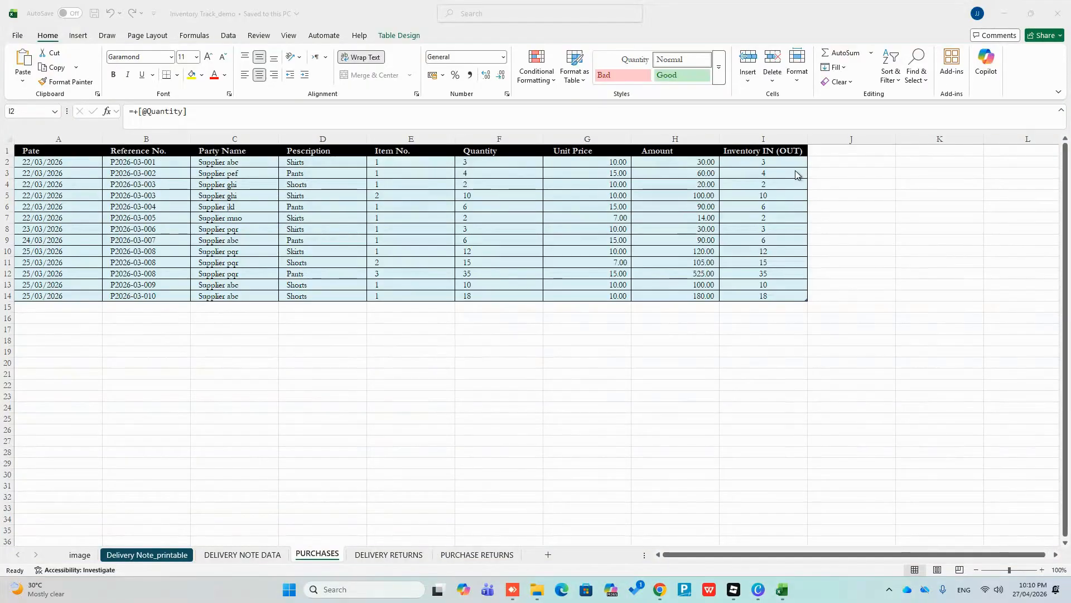
left_click(776, 163)
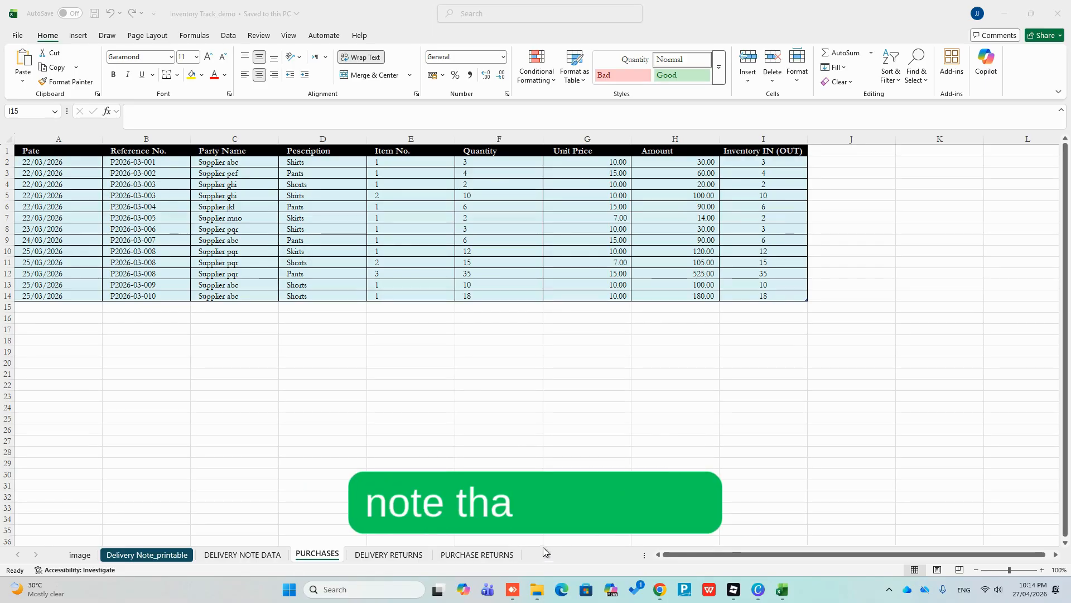
left_click(365, 558)
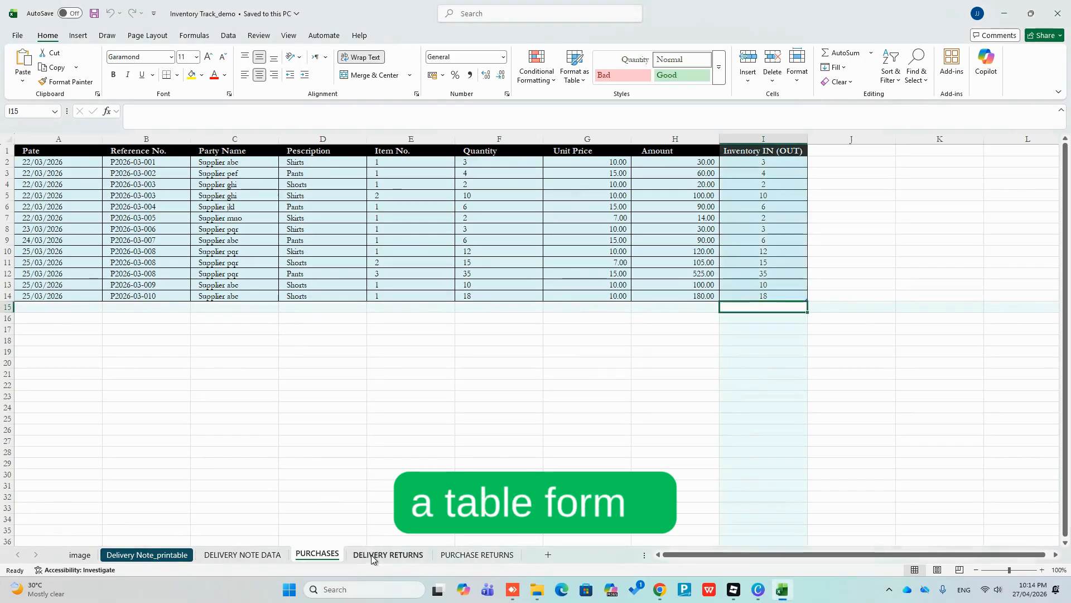
left_click(447, 557)
left_click(247, 363)
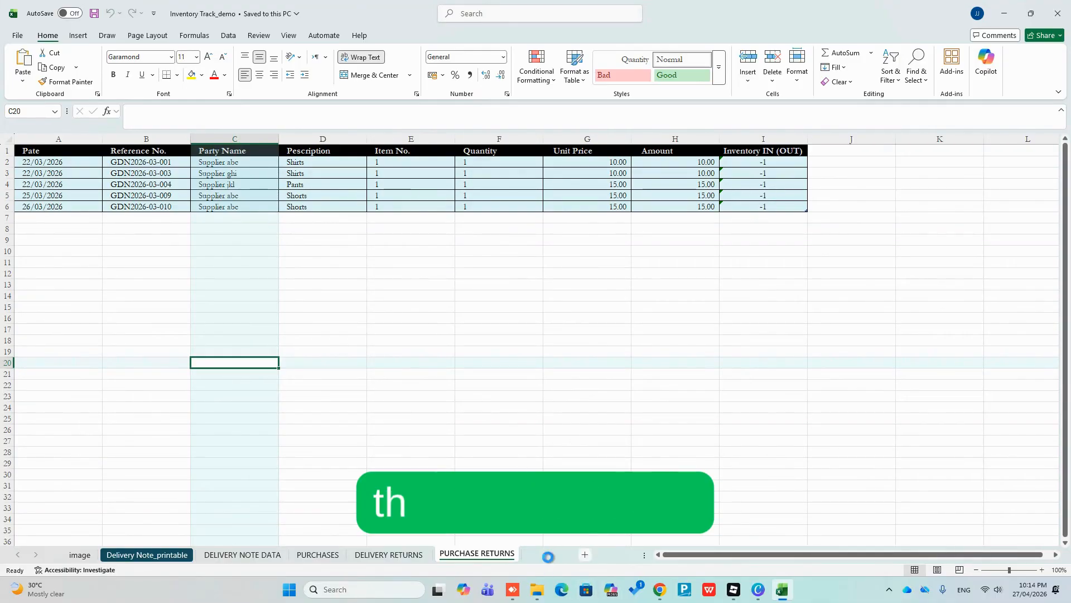
Add a new sheet after PURCHASE RETURNS and name it CONSOLIDATED DATA.
left_click(548, 555)
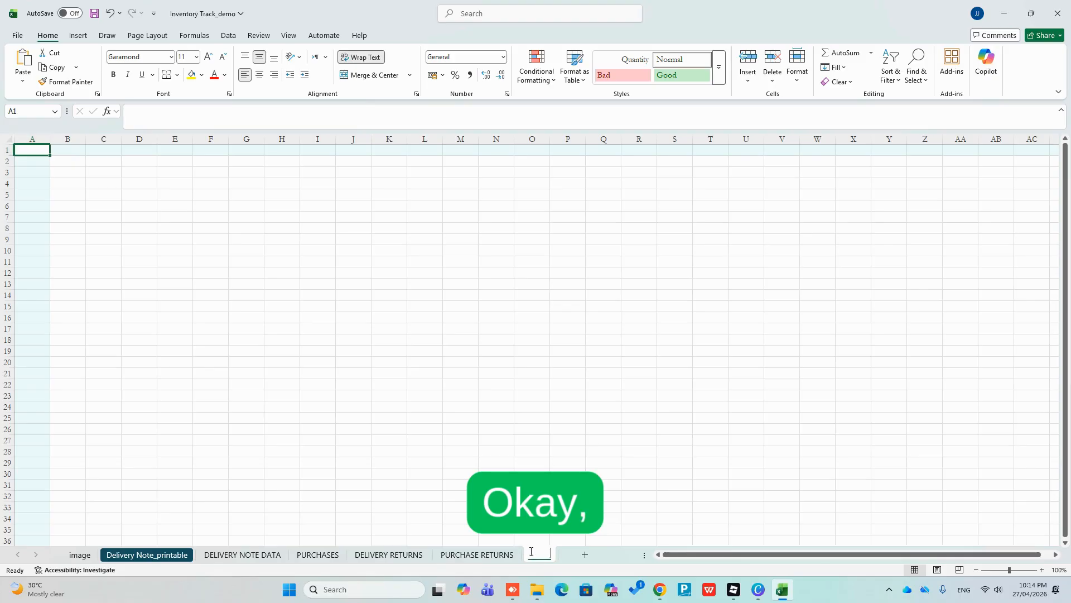
double_click(540, 553)
type("C")
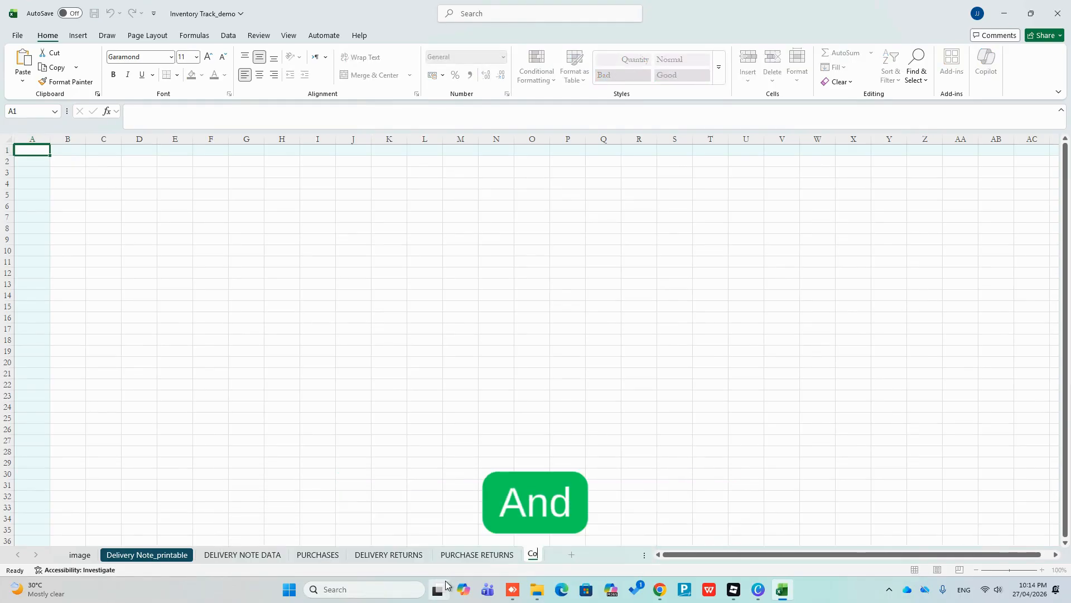
type("ONSOLIDATED D")
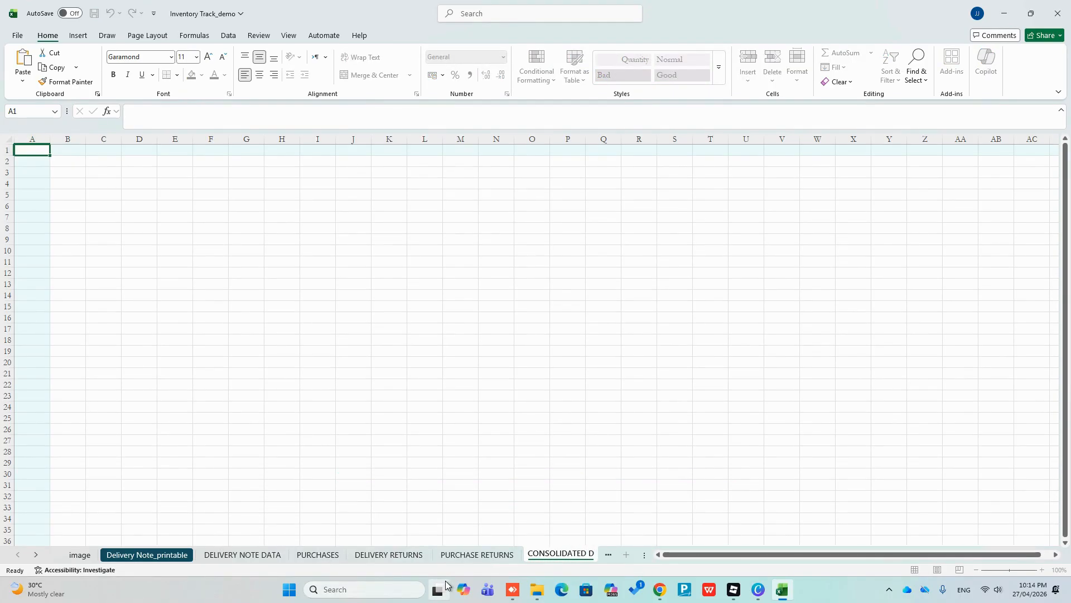
type("ATA")
left_click(210, 373)
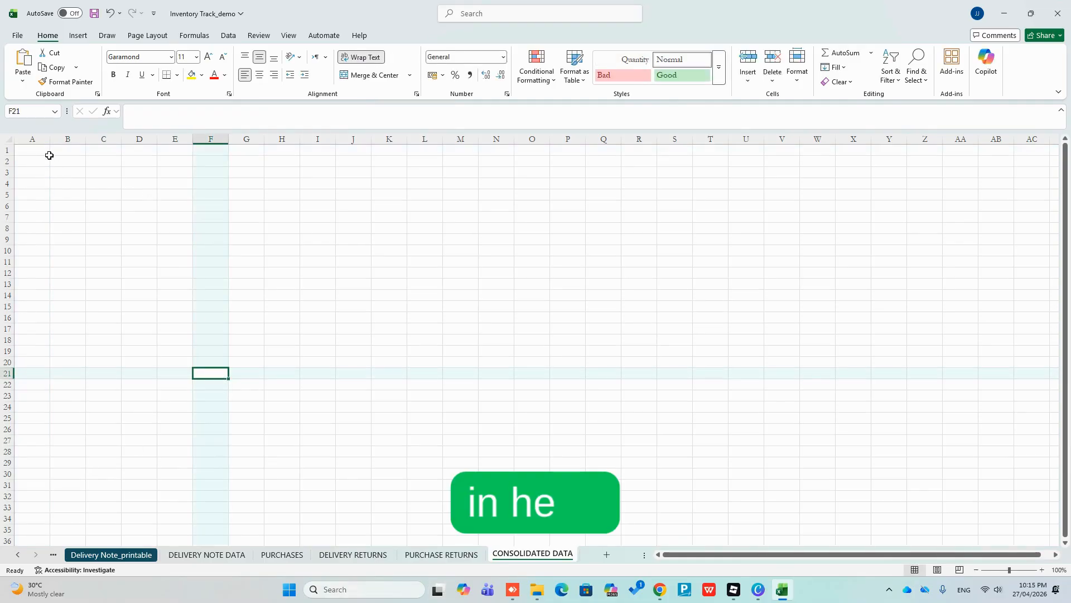
Start a VSTACK formula in cell A9 of CONSOLIDATED DATA with the whole delivery note table, including headers, as the first array.
left_click(32, 237)
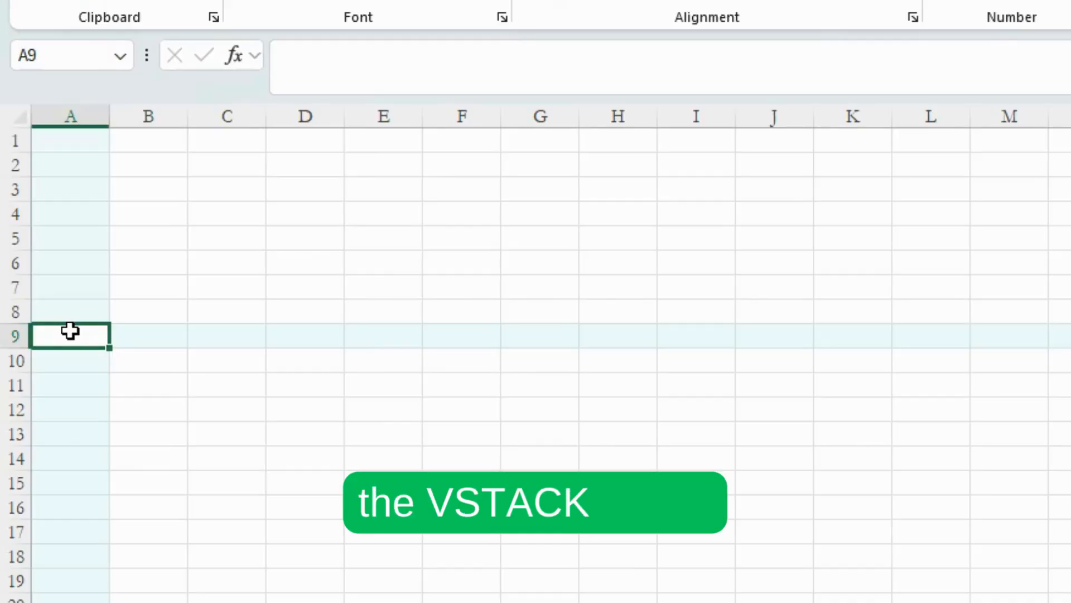
type("=")
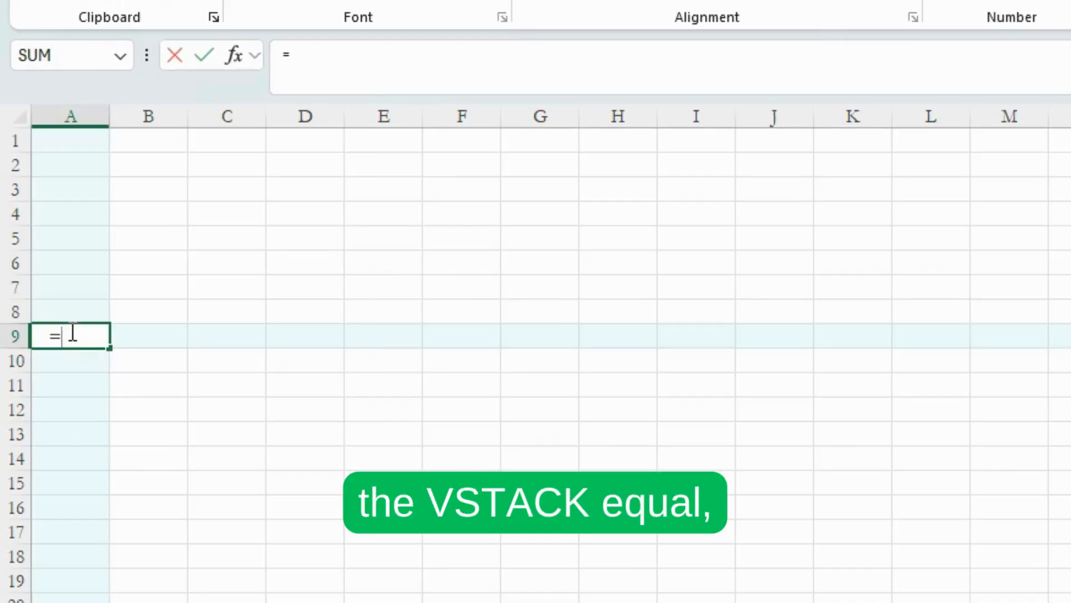
type("VSTA")
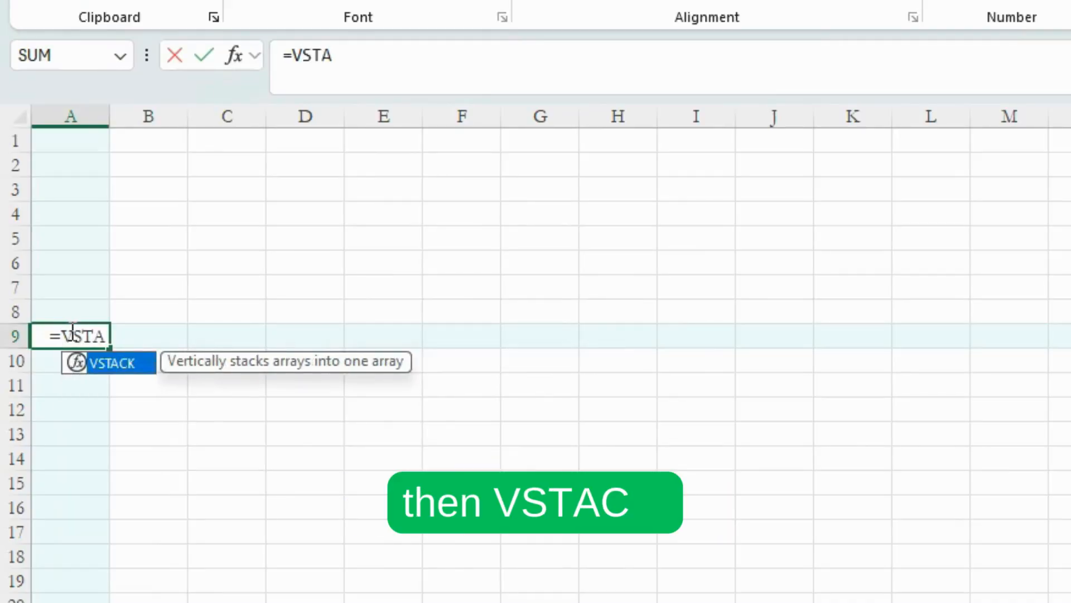
type("CK(")
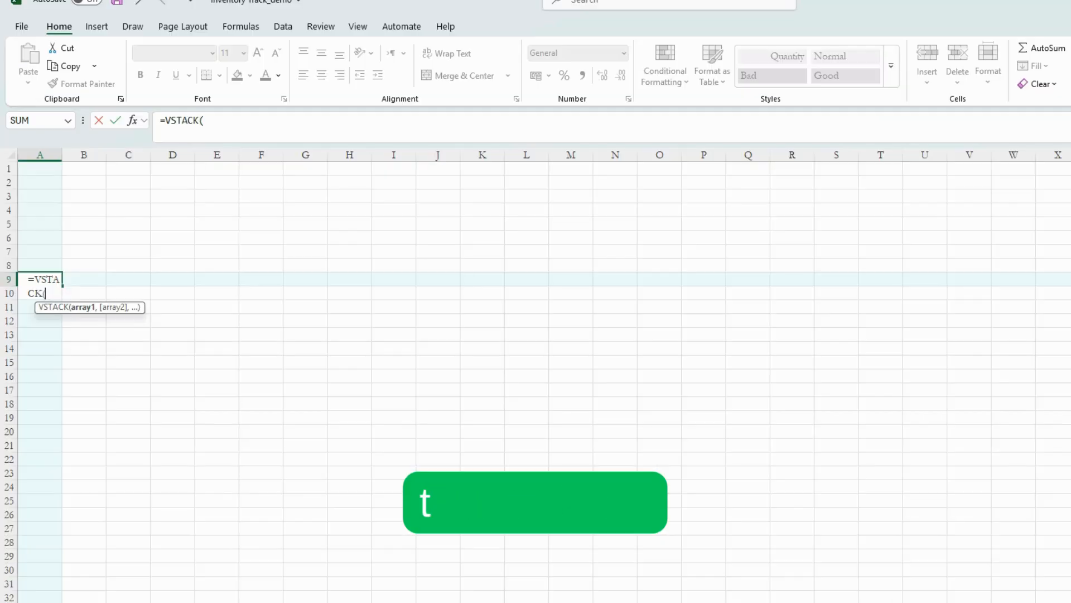
key("ctrl+Page_Up")
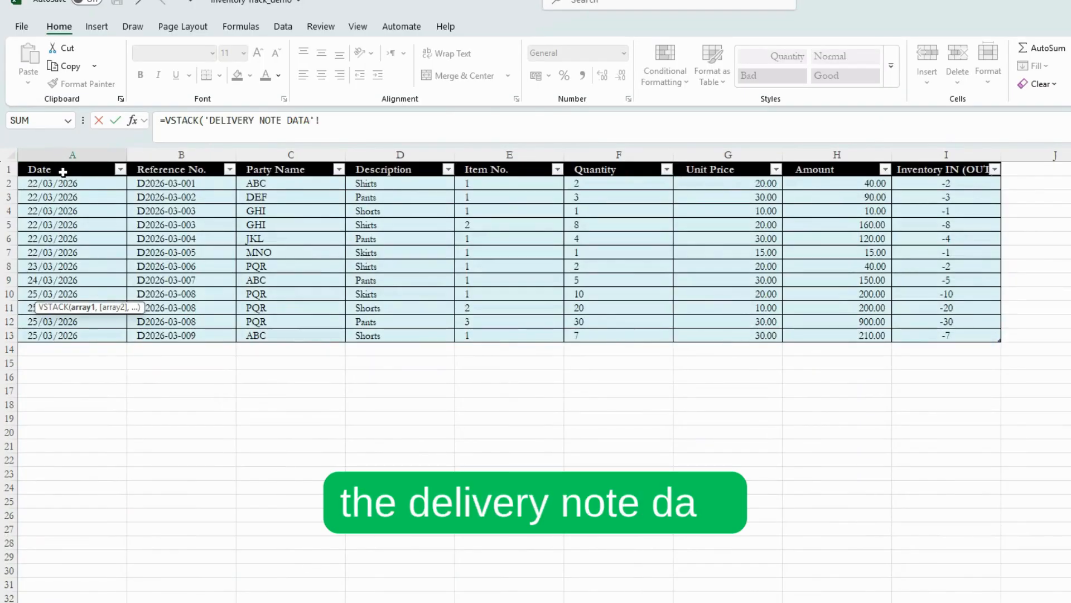
left_click(63, 172)
left_click_drag(123, 170, 943, 338)
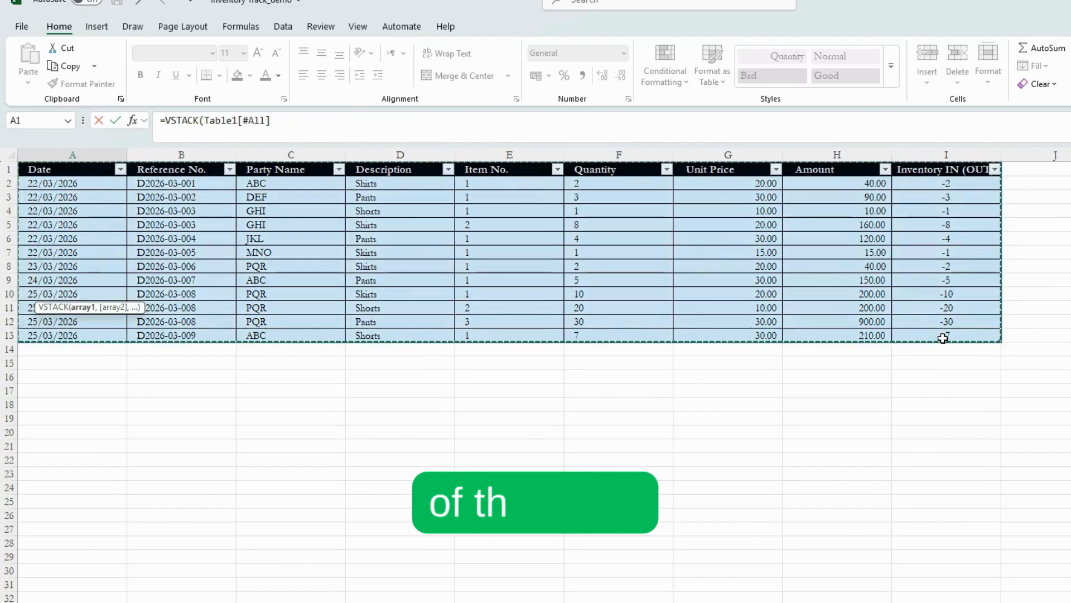
type(",")
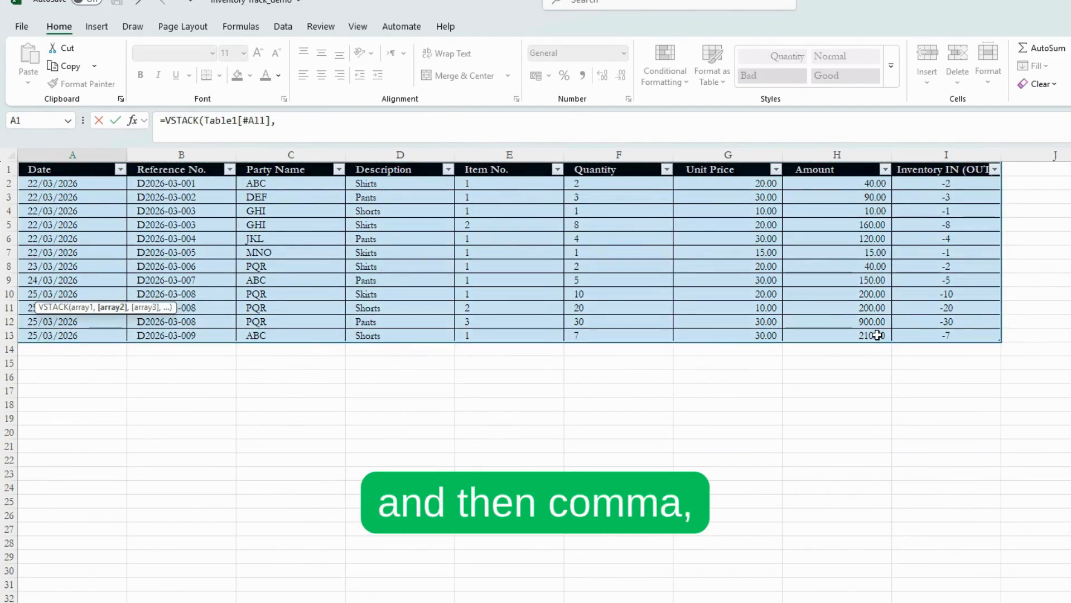
Add the purchases table's data rows, without the headers, as the second array of the VSTACK formula.
key("ctrl+Page_Down")
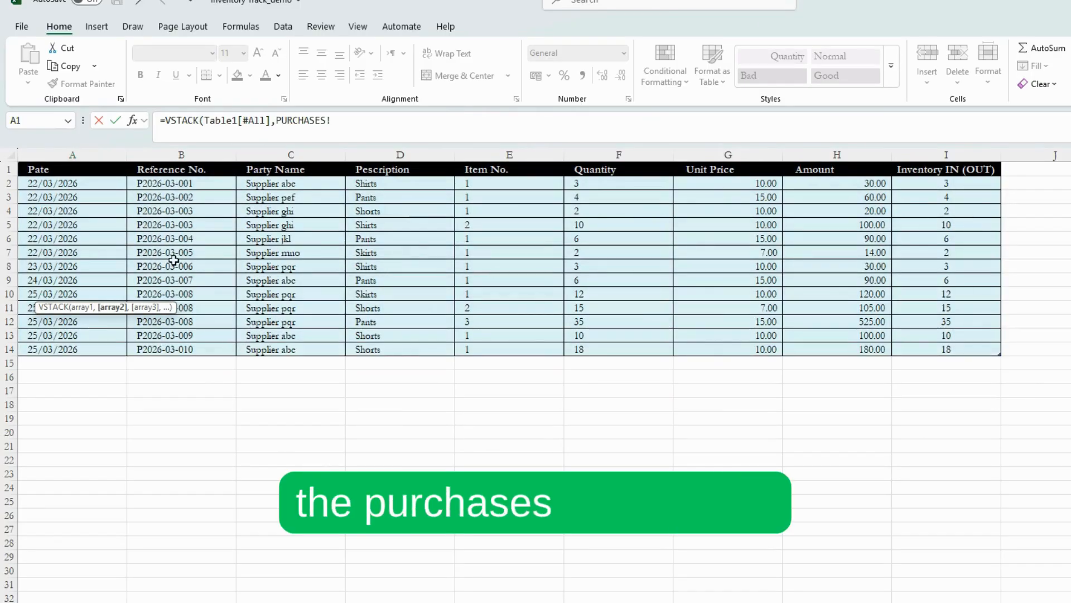
left_click(89, 182)
left_click_drag(89, 182, 401, 347)
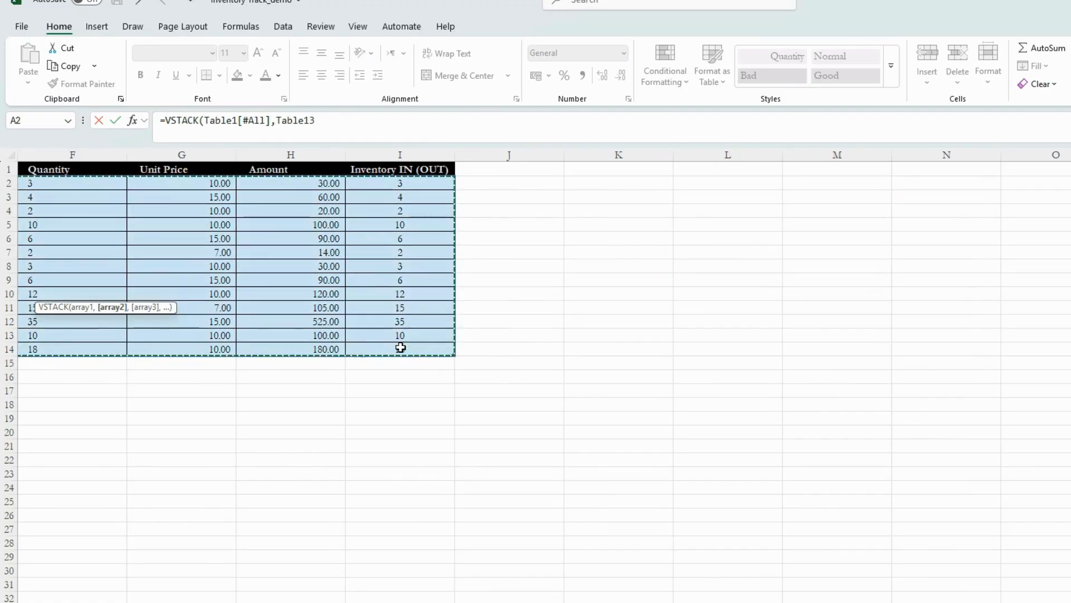
type(",")
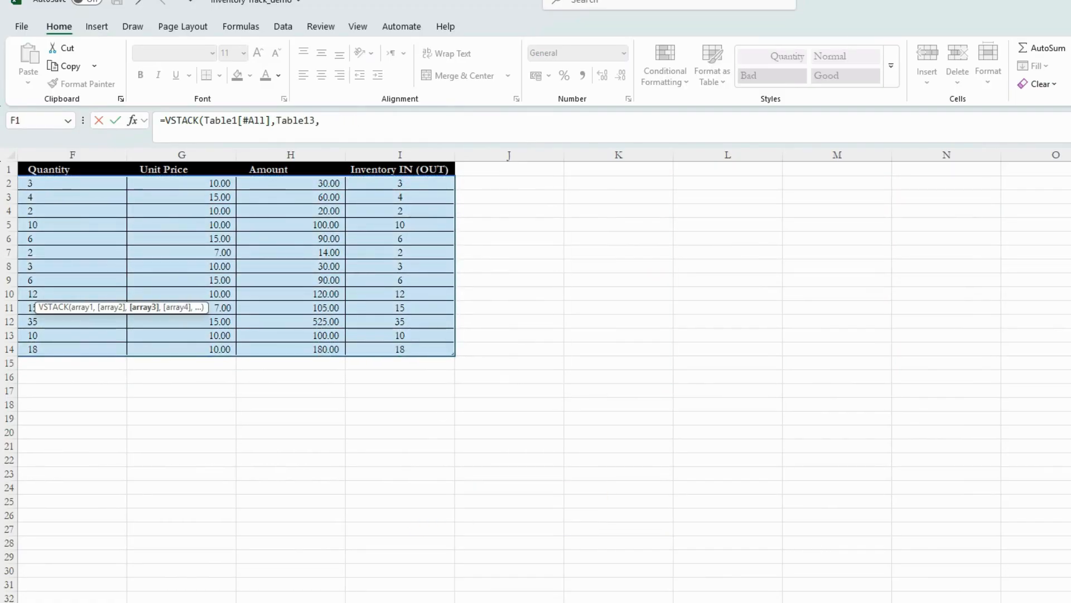
Add the data rows of the delivery returns and purchase returns tables as the last two arrays and complete the VSTACK formula.
left_click(480, 602)
left_click_drag(92, 182, 944, 256)
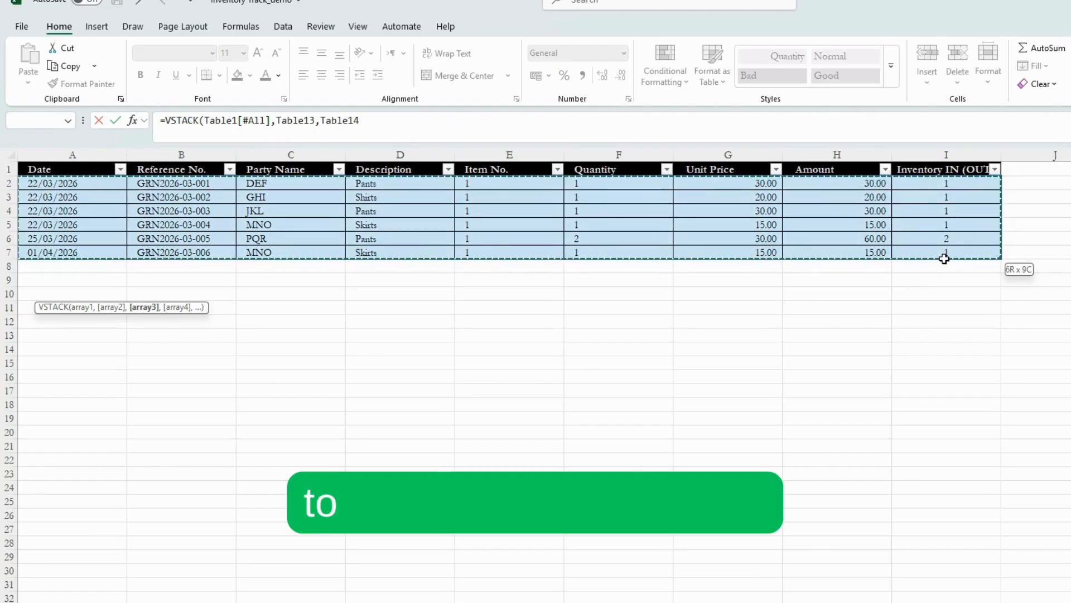
type(",")
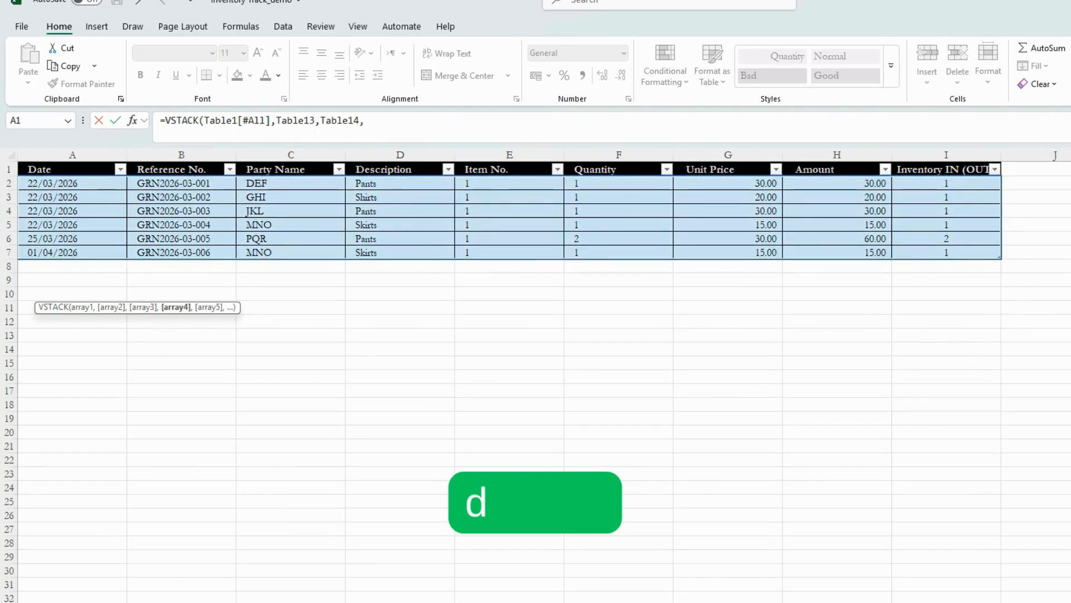
left_click(536, 602)
left_click_drag(105, 184, 902, 249)
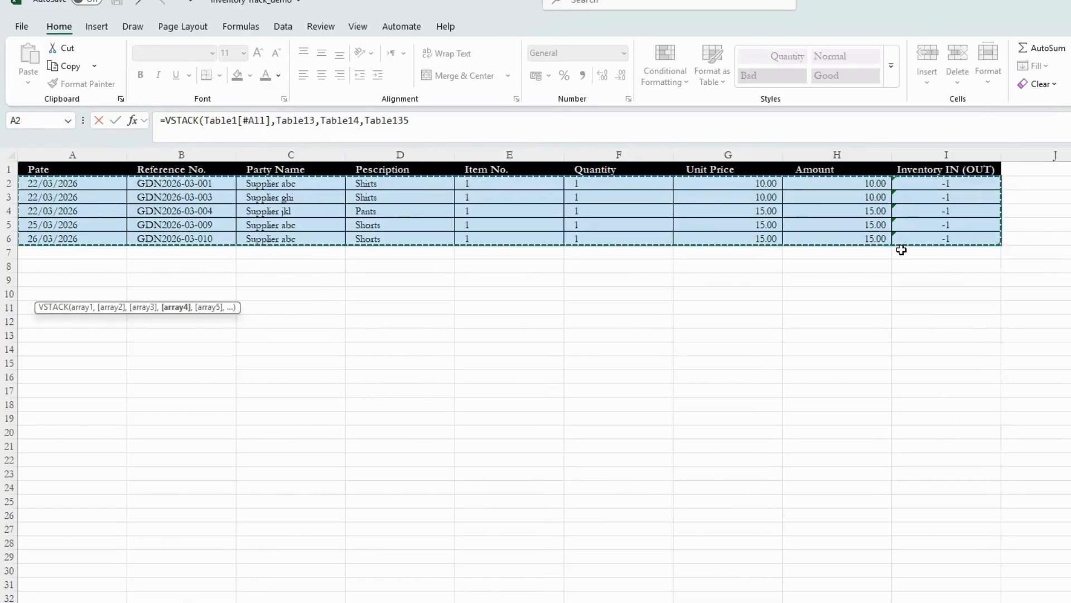
type(")")
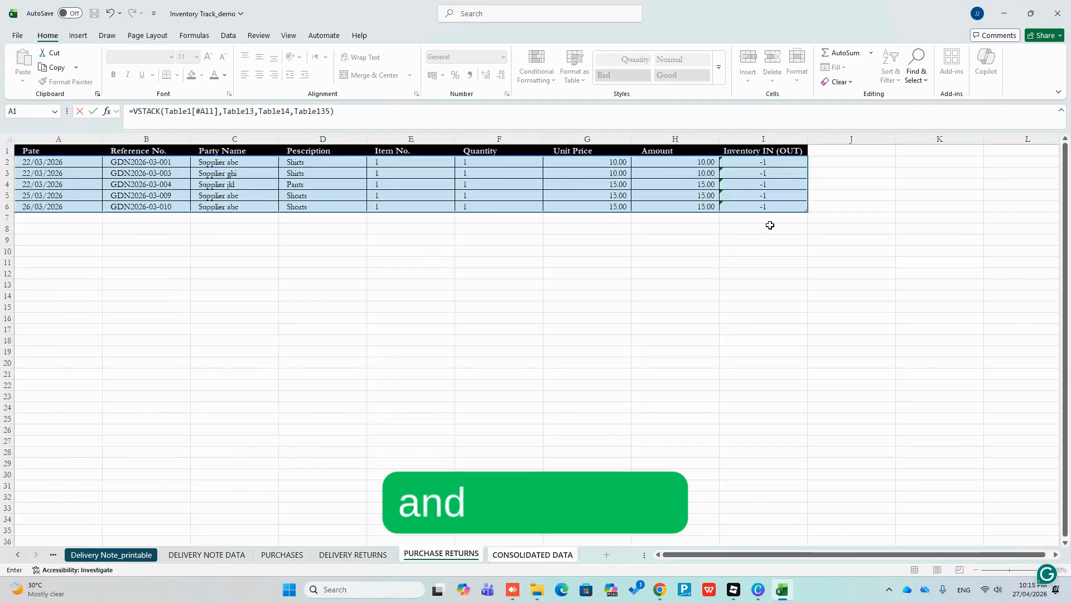
key("Return")
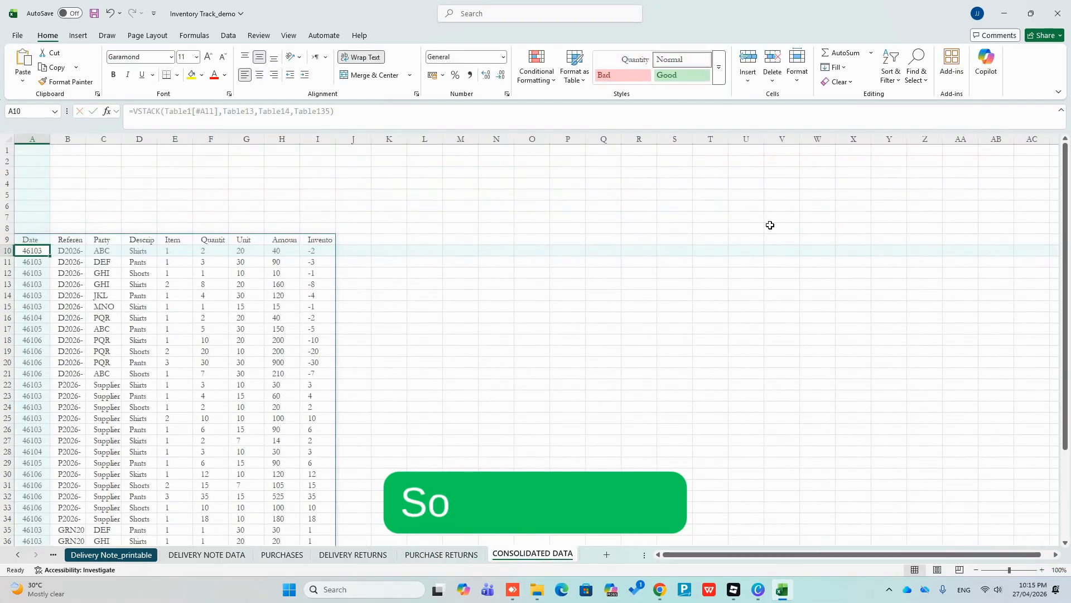
Format column A of the consolidated data as dates in the 14 Mar 2012 style.
scroll(246, 334, "down", 5)
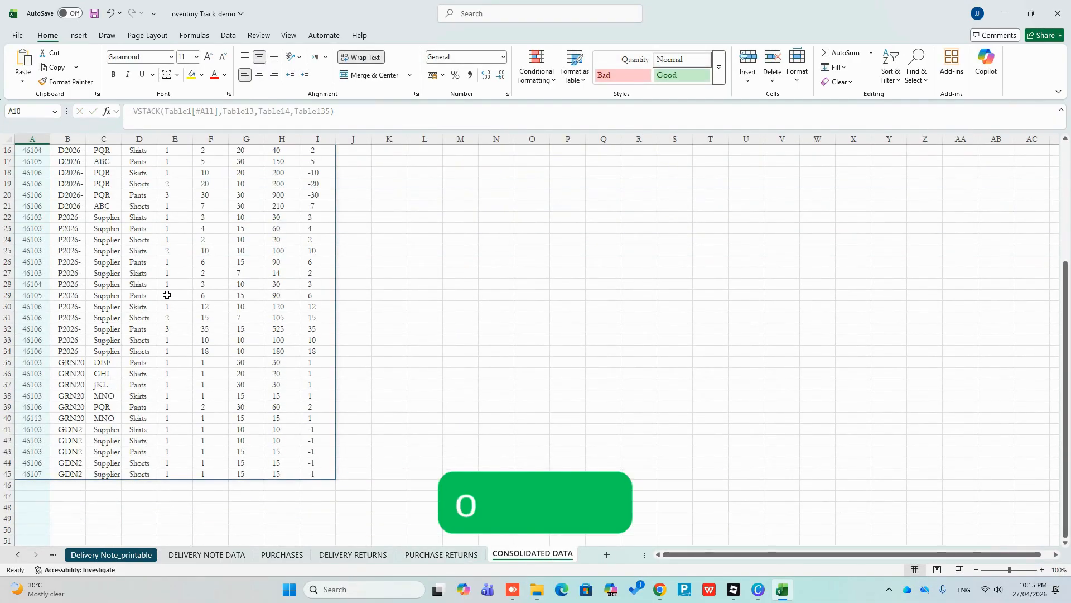
scroll(164, 294, "up", 4)
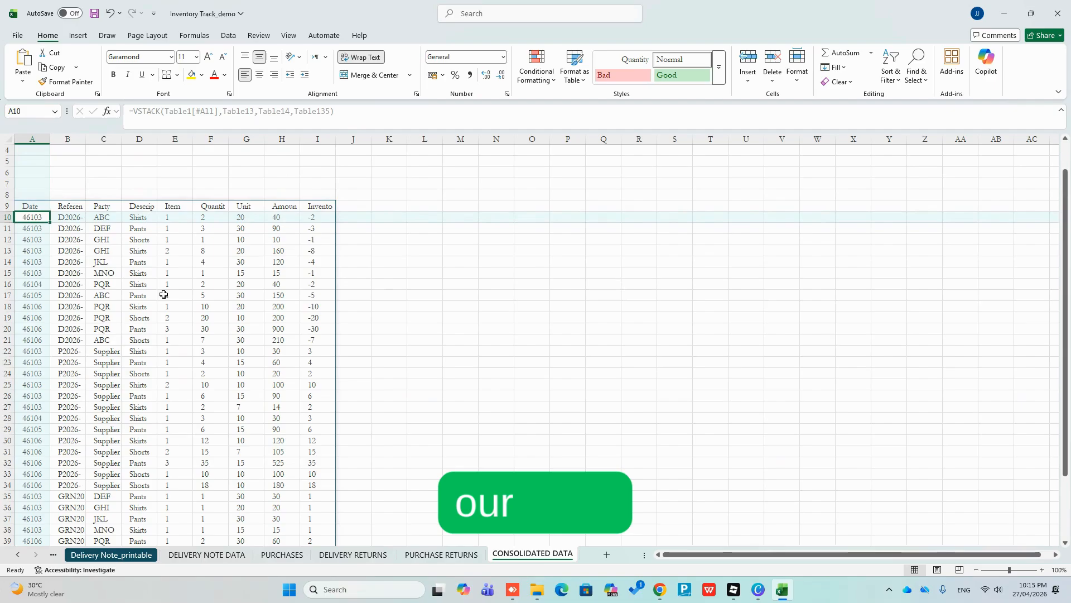
left_click(32, 139)
right_click(34, 140)
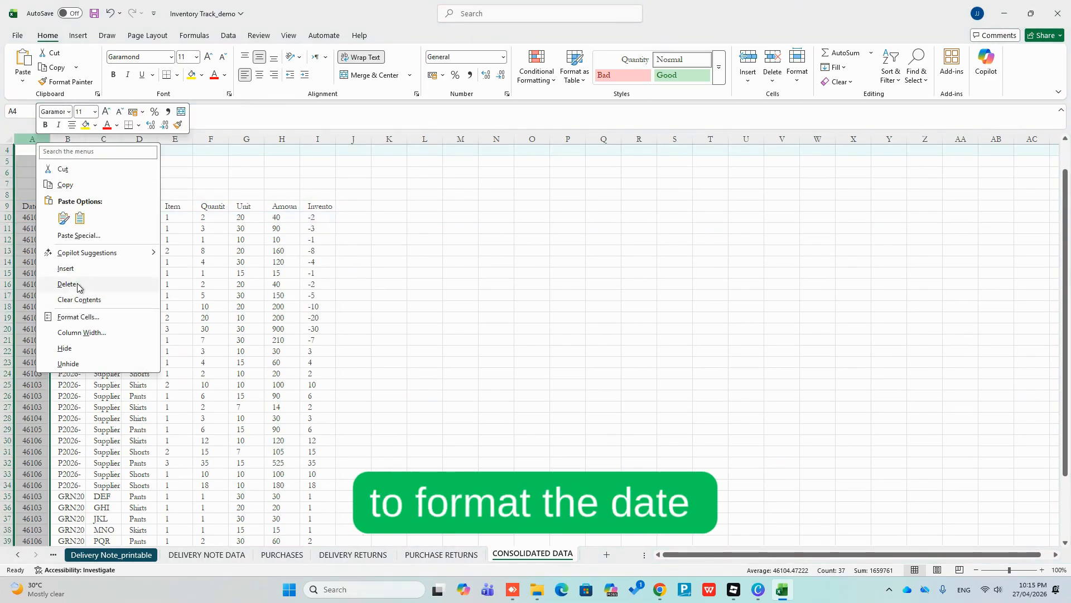
left_click(78, 316)
left_click(22, 258)
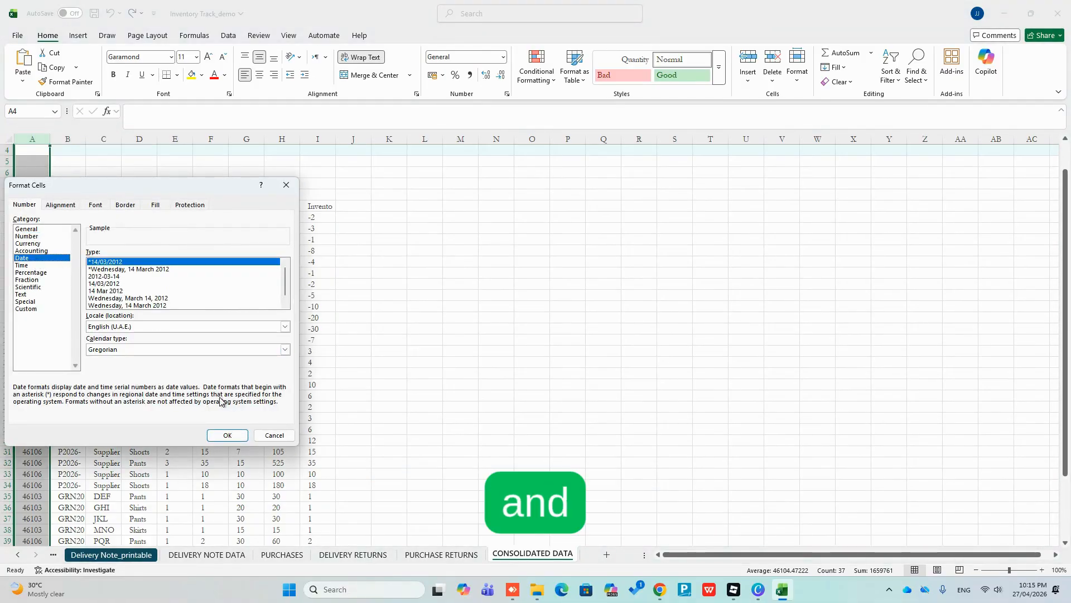
left_click(118, 283)
left_click(117, 290)
left_click(227, 435)
left_click(607, 428)
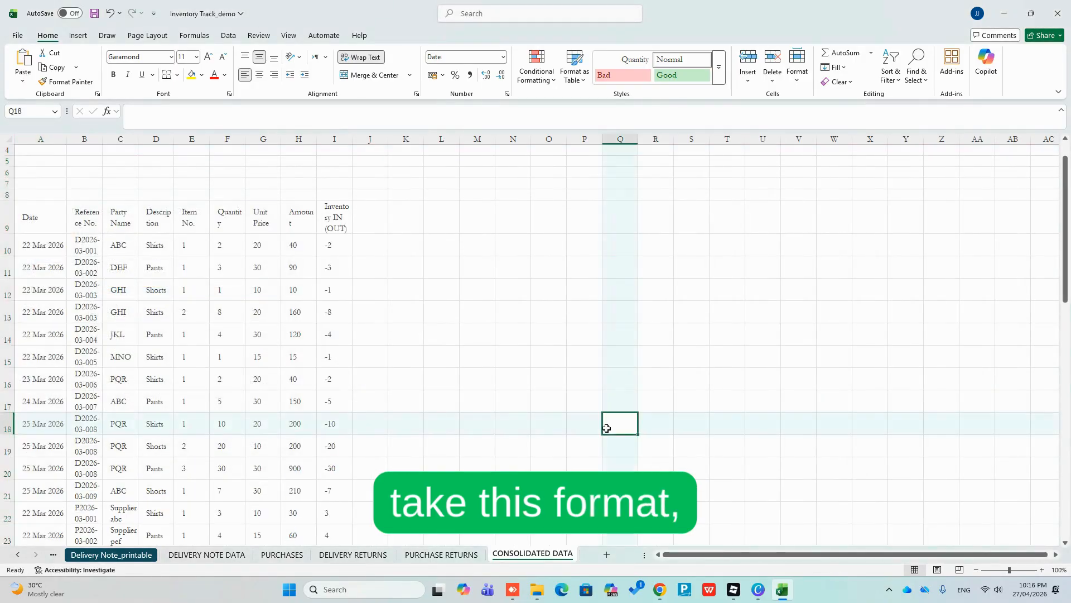
Widen all columns of the consolidated sheet so headers and entries fit on one line, and autofit the row heights.
left_click_drag(102, 139, 235, 139)
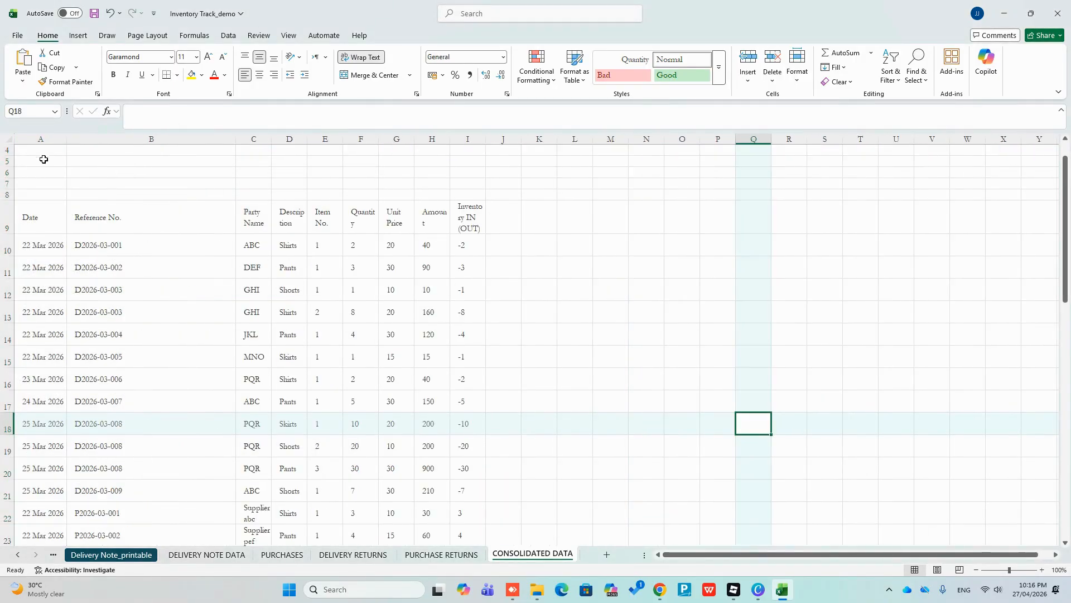
left_click(7, 139)
double_click(10, 231)
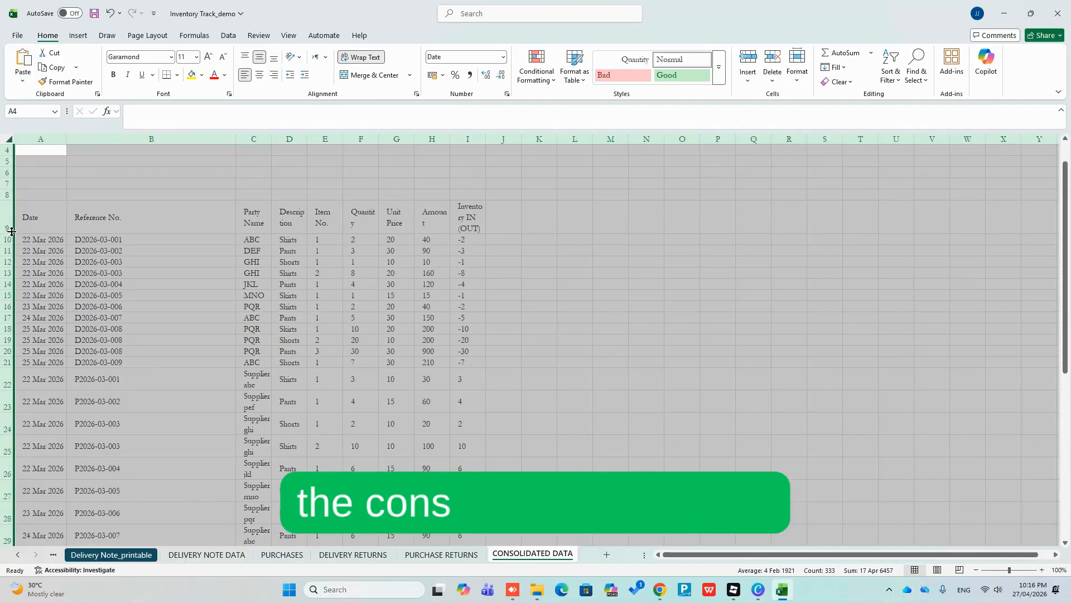
left_click_drag(235, 140, 164, 145)
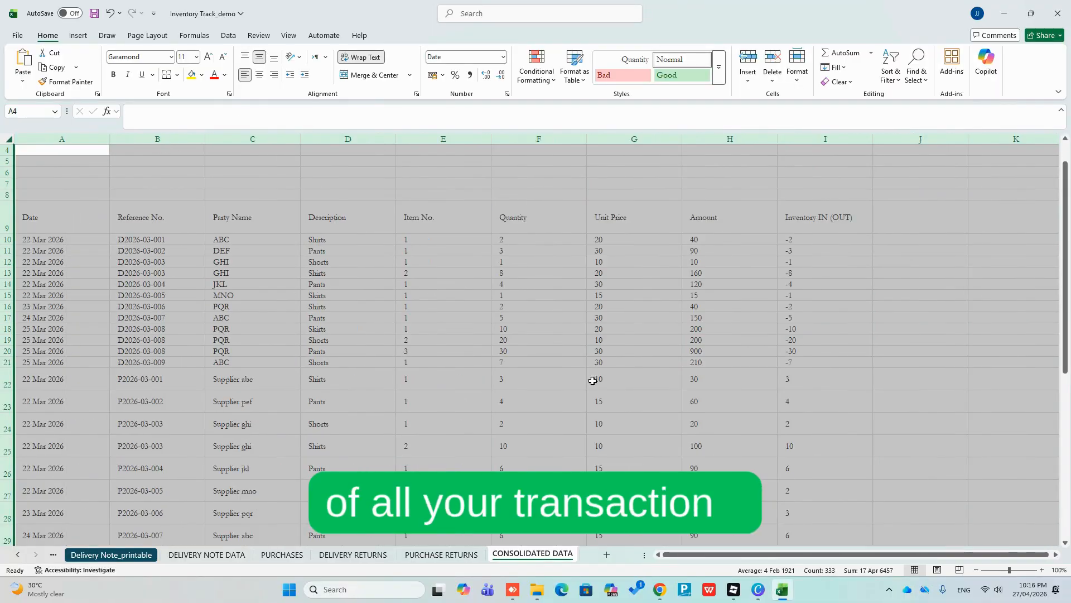
Check the last delivery note entry in the consolidated data and compare it with the DELIVERY NOTE DATA sheet.
left_click(96, 250)
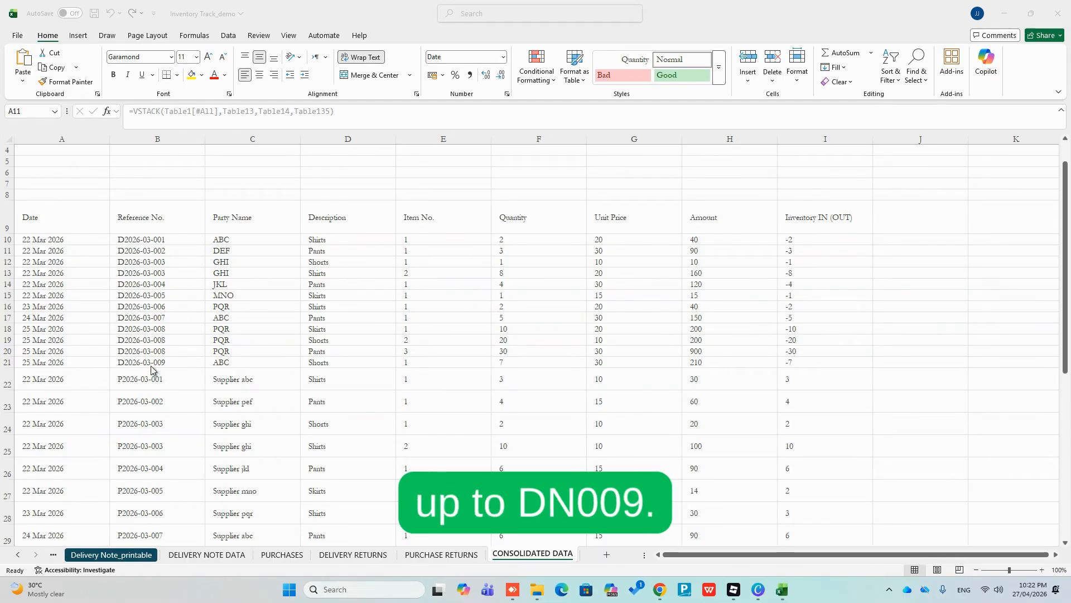
left_click(171, 357)
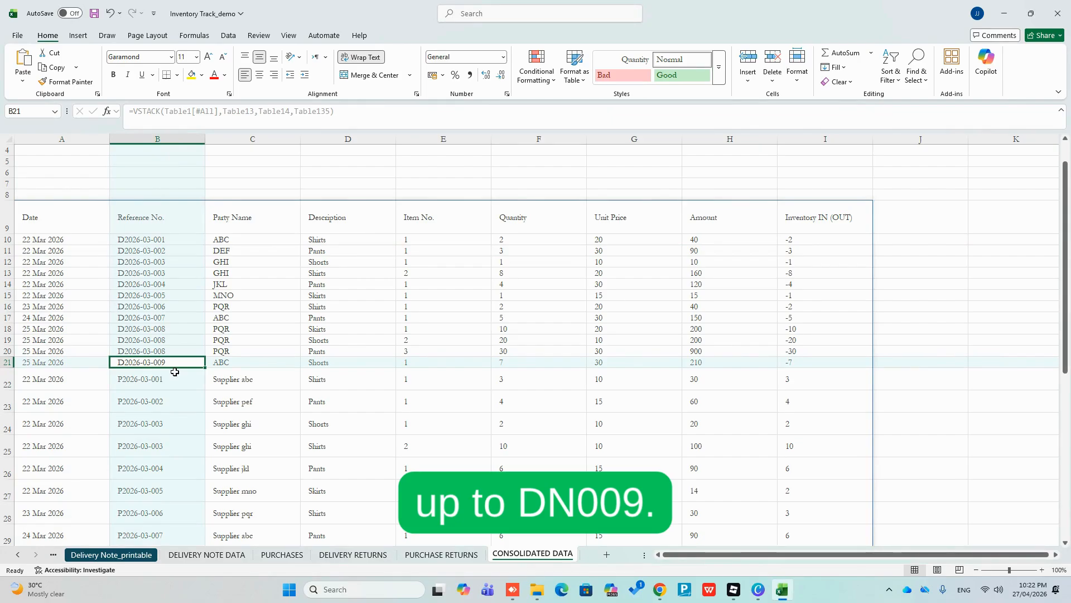
left_click(234, 555)
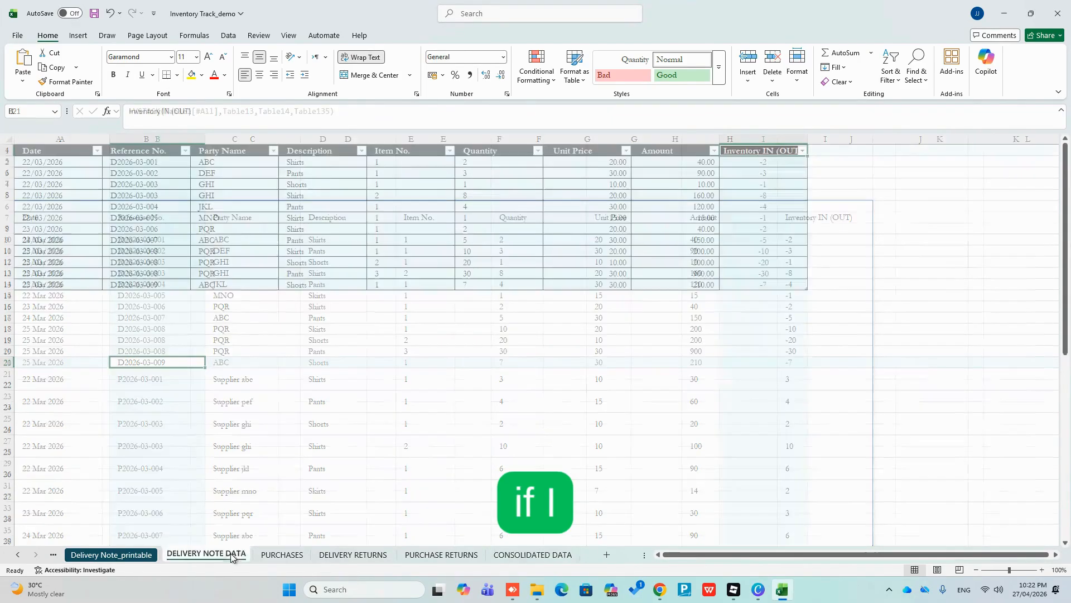
Fill the last delivery note row, A13 to I13, down into row 14 to create a new entry.
left_click(53, 286)
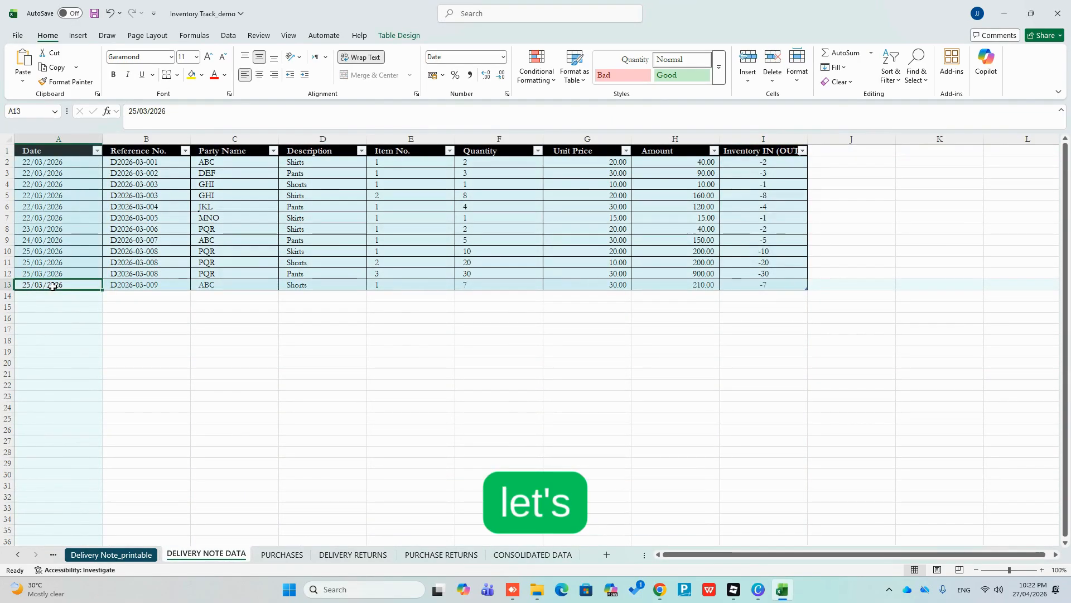
key("shift+Right")
key("shift+Right")
key("shift+Right")
key("shift+Right")
key("shift+Right")
key("shift+Right")
key("shift+Right")
key("shift+Right")
key("shift+Down")
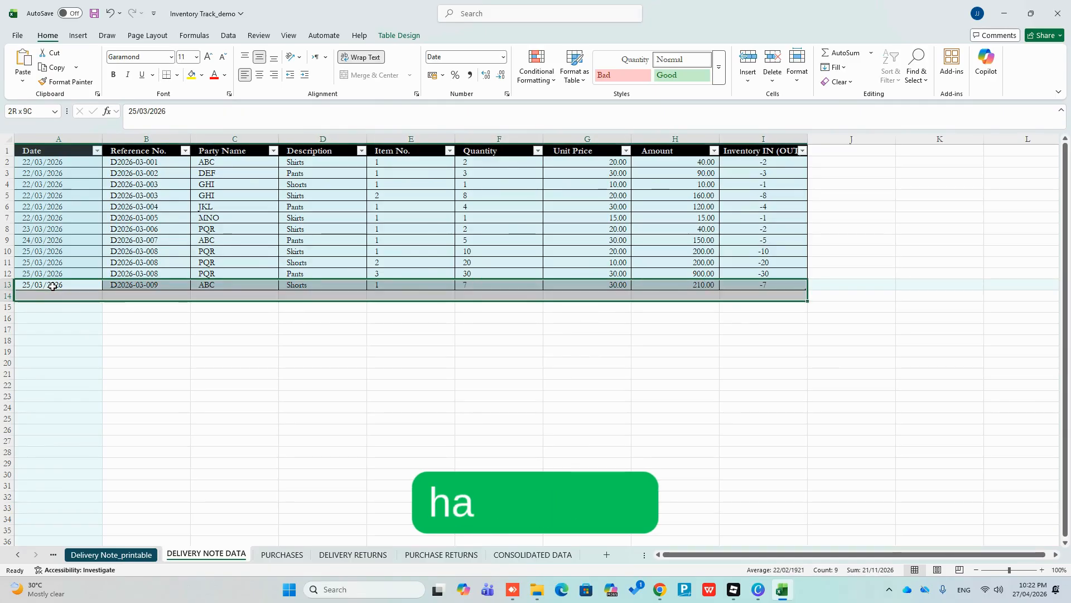
key("ctrl+d")
Change the new row's reference number to D2026-03-010 and its date to 31/03/2026.
key("Right")
key("Down")
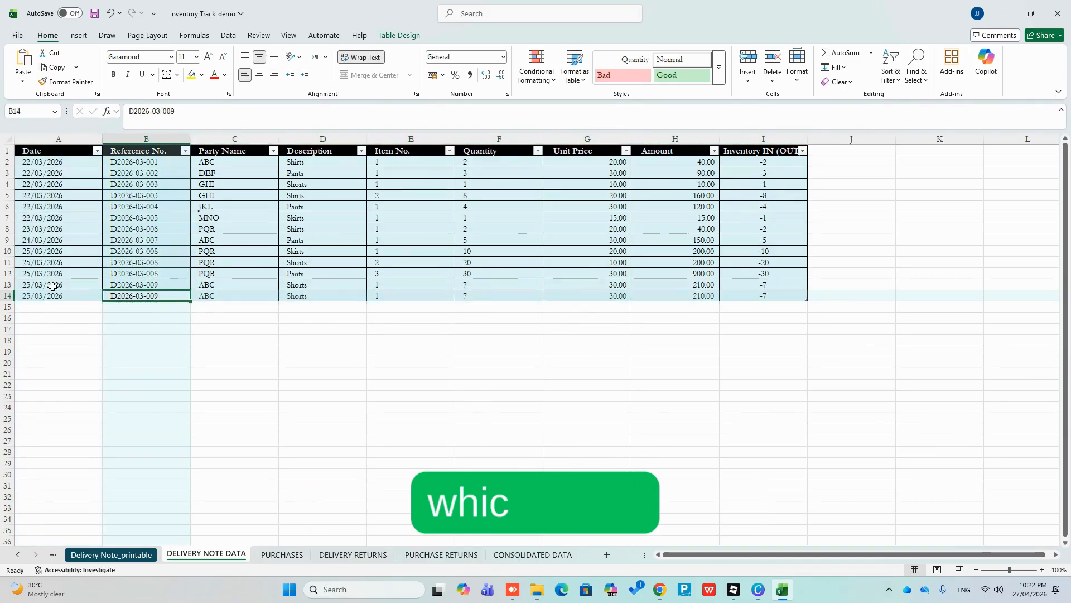
key("F2")
key("BackSpace")
key("BackSpace")
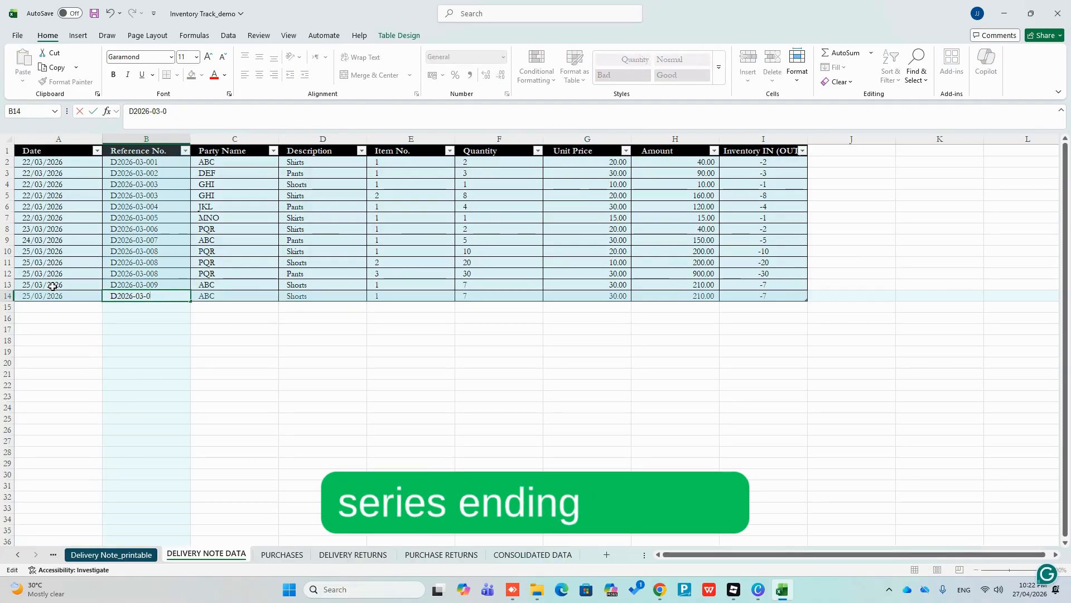
type("10")
key("shift+Tab")
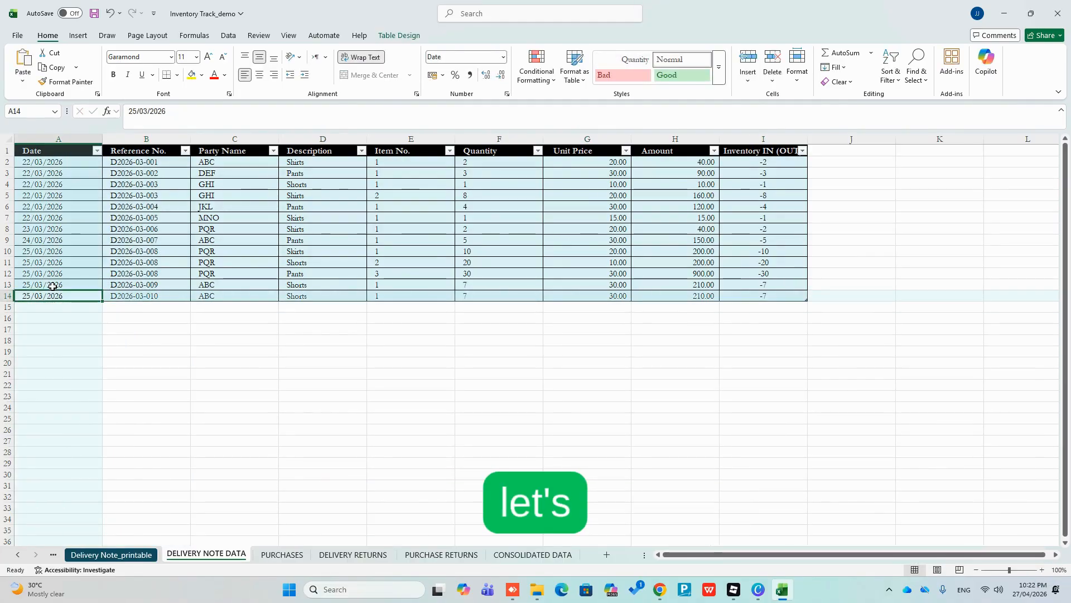
type("31/03/2026")
key("Return")
Set the description of the new delivery note row to Pants.
key("Up")
key("Right")
key("Right")
key("Right")
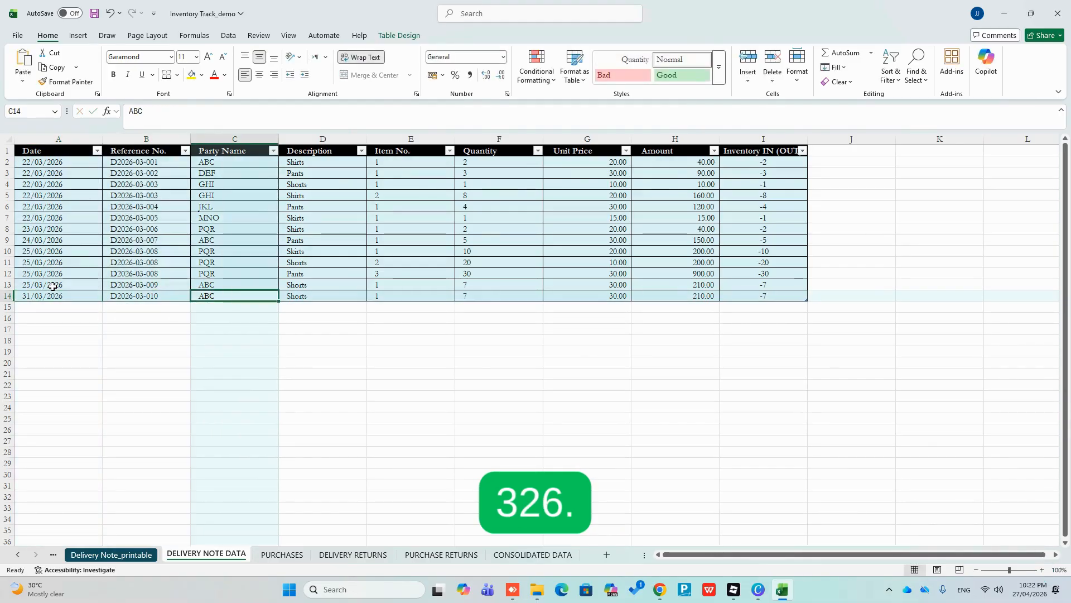
key("Up")
key("Down")
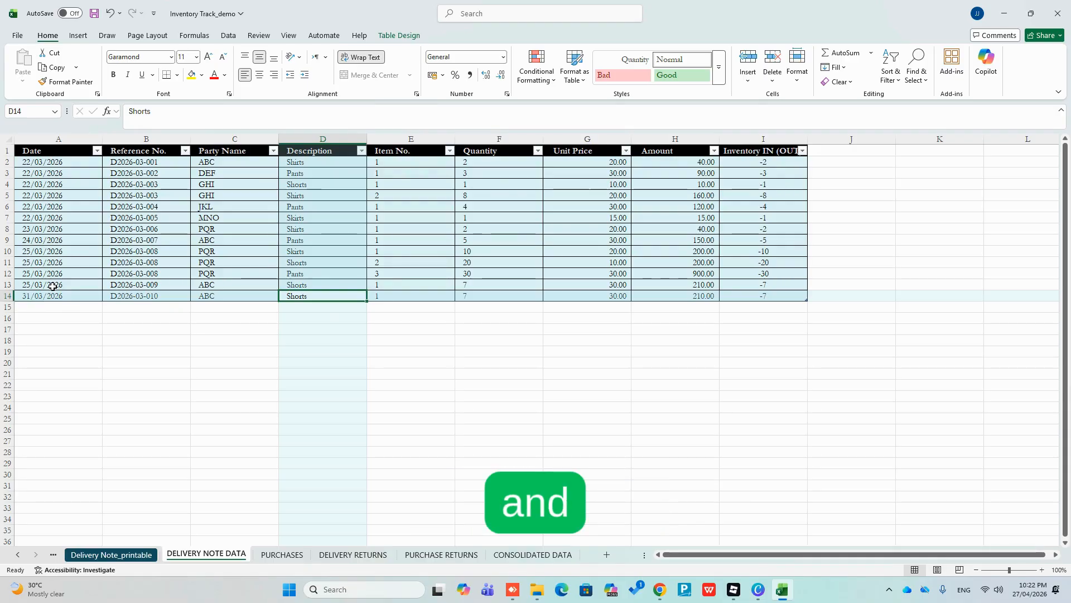
type("Pants")
key("Return")
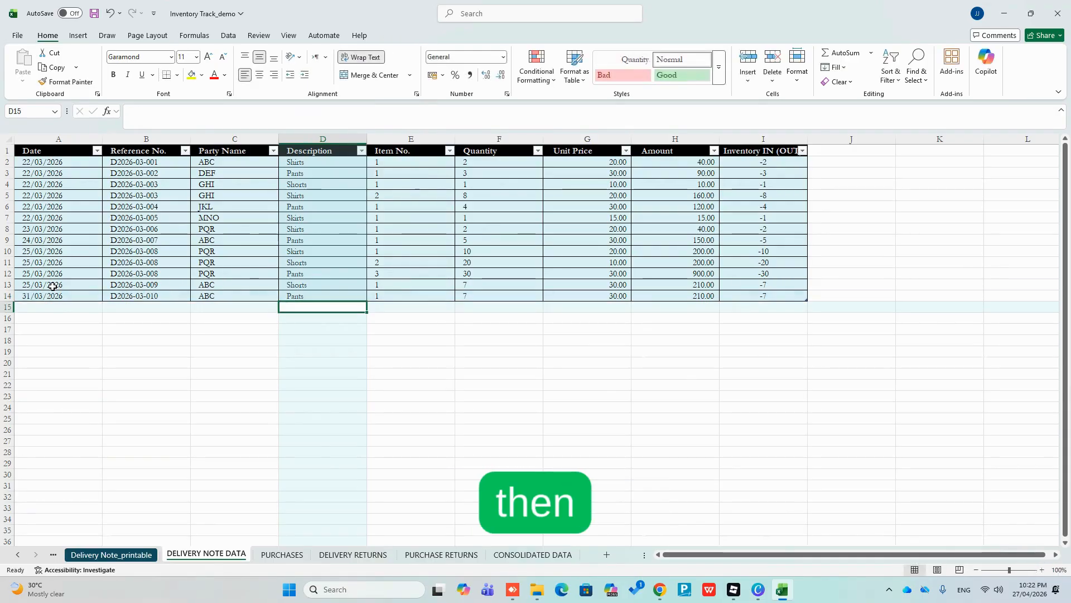
Set the quantity of the new delivery note row 14 to 30.
key("Up")
key("Left")
key("Right")
key("Right")
key("Right")
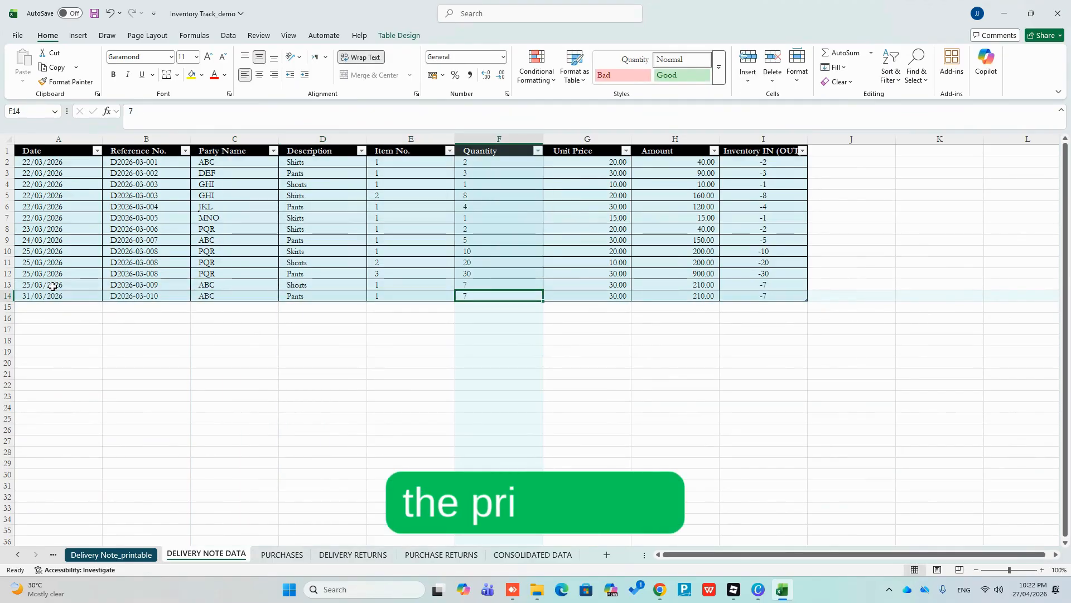
type("30")
key("Return")
Change the party name of the new delivery note row to MNO and its quantity to 1.
key("Up")
key("Left")
key("Left")
key("Left")
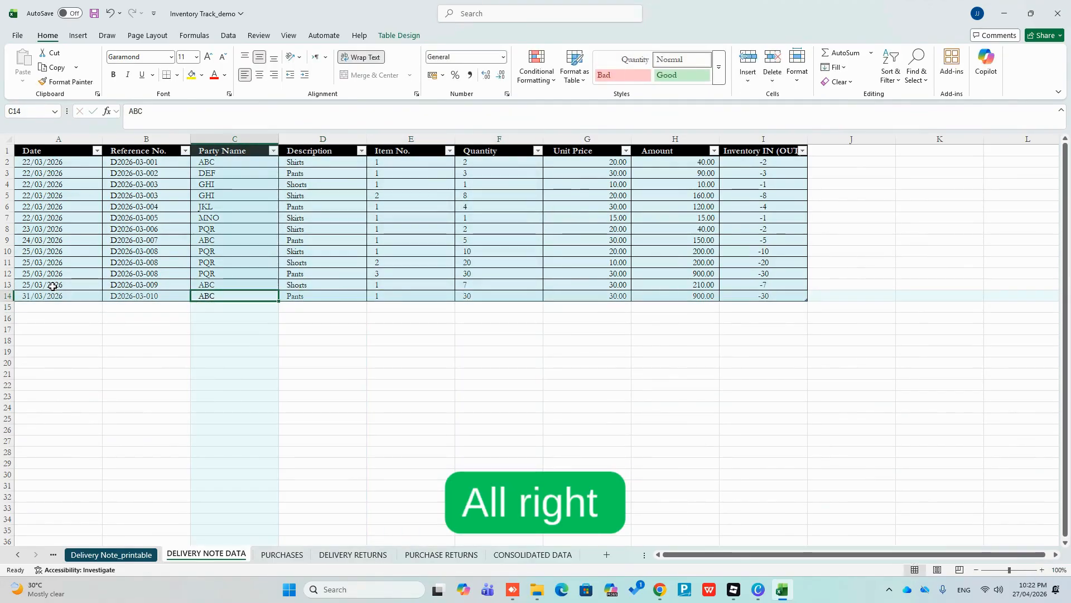
type("M")
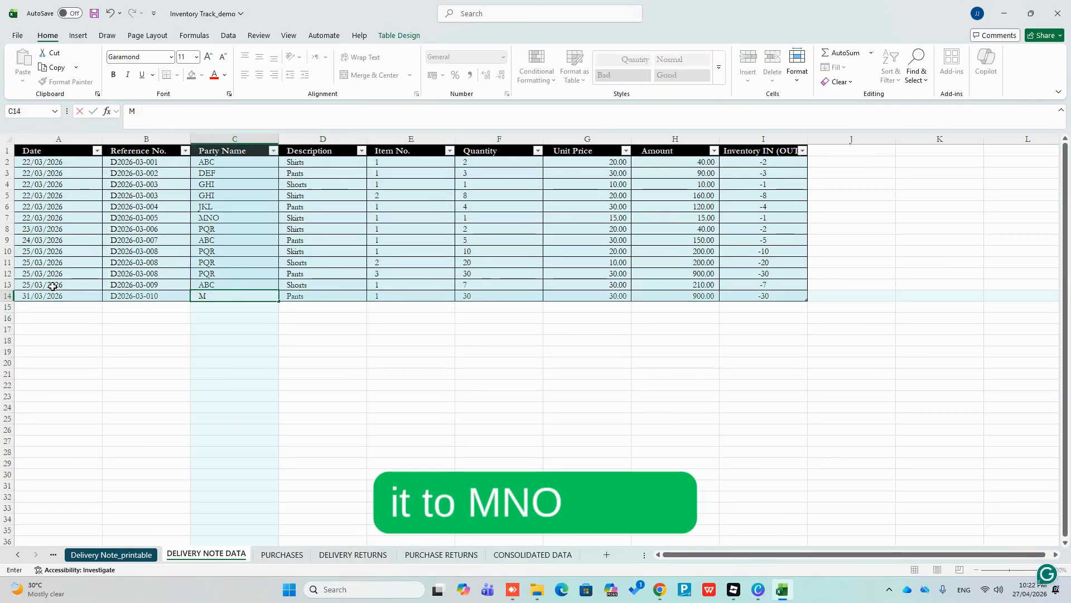
key("BackSpace")
key("BackSpace")
key("BackSpace")
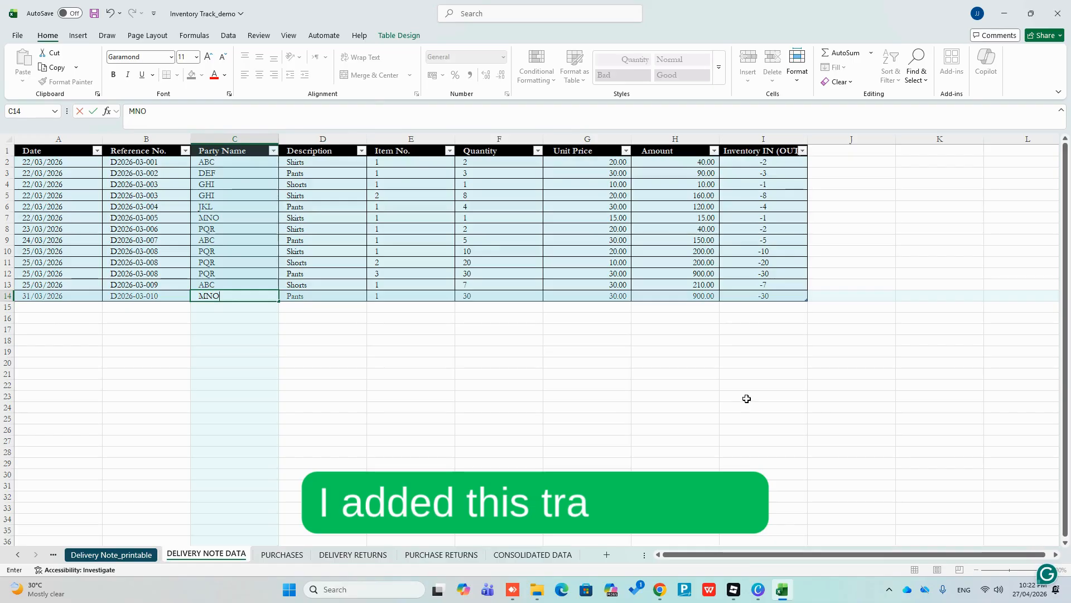
left_click(717, 340)
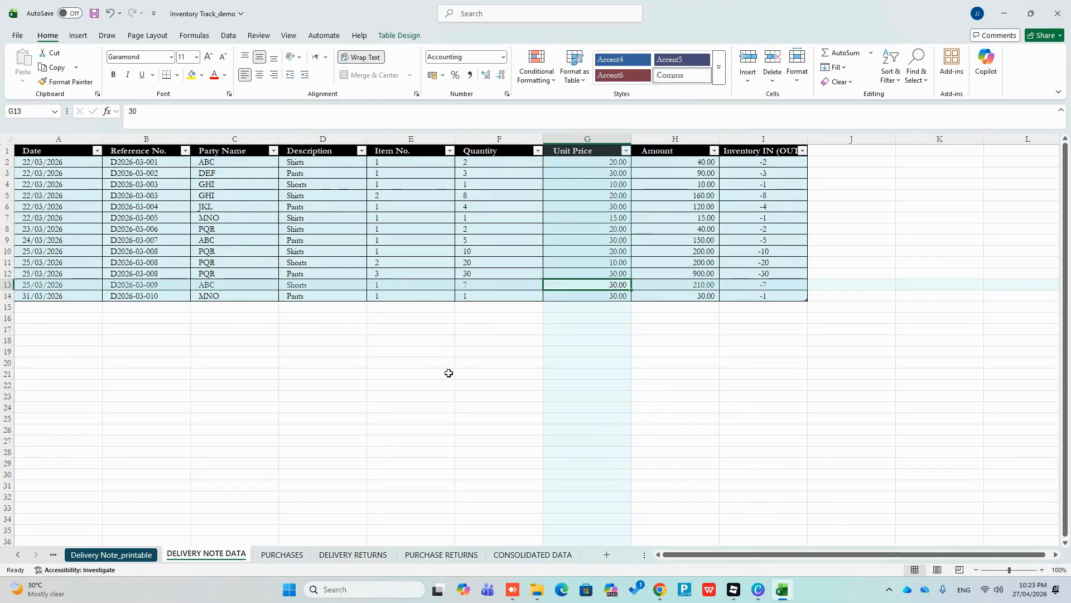
Check the new delivery note entry D2026-03-010 and the last purchase entry on the CONSOLIDATED DATA sheet.
left_click(174, 294)
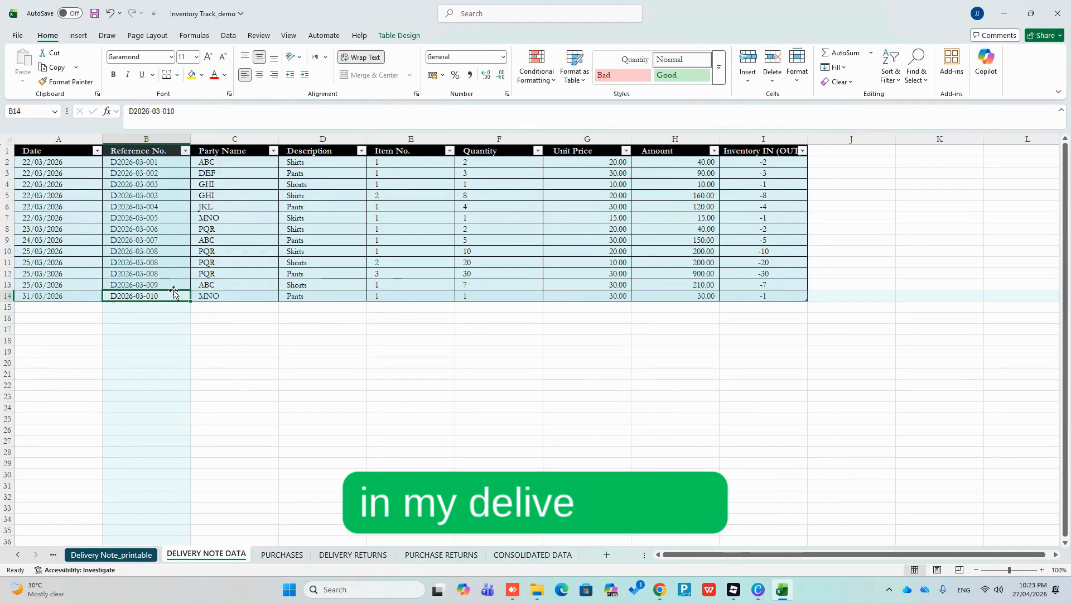
left_click(536, 554)
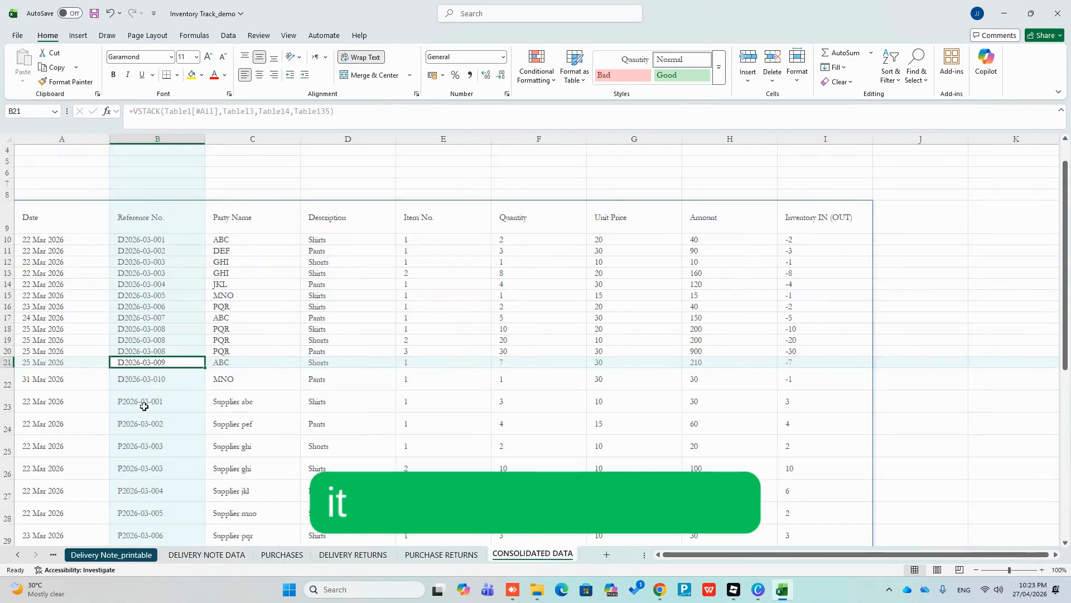
left_click(157, 382)
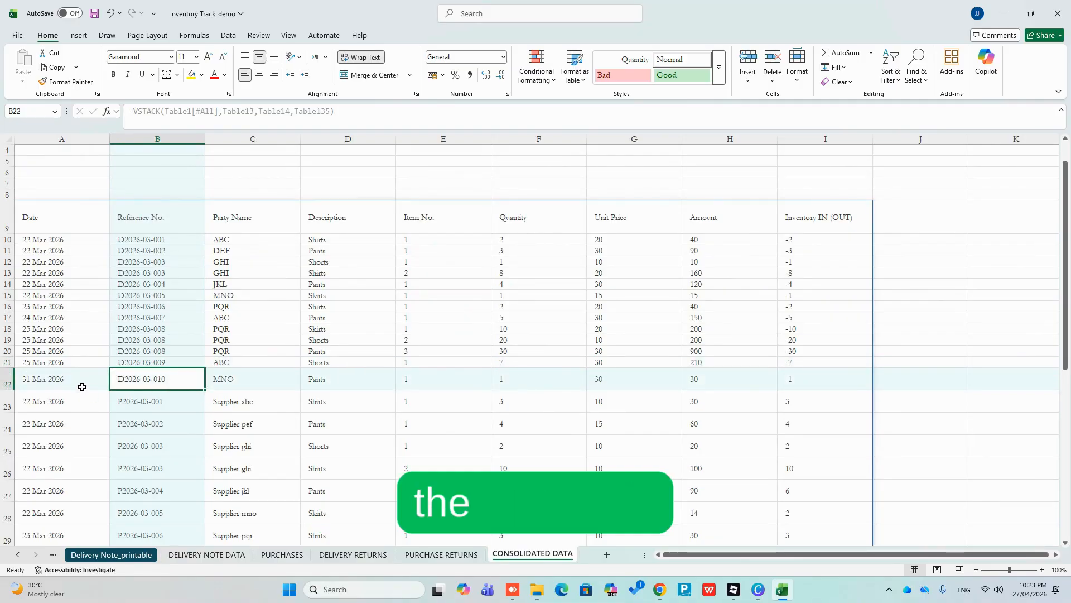
left_click_drag(82, 387, 739, 371)
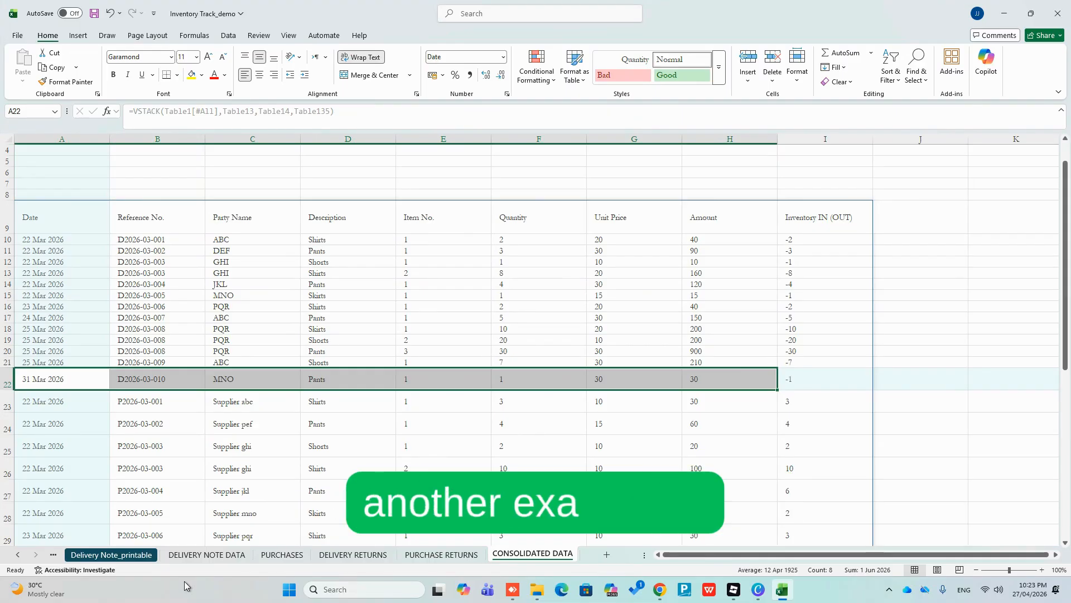
scroll(175, 437, "down", 4)
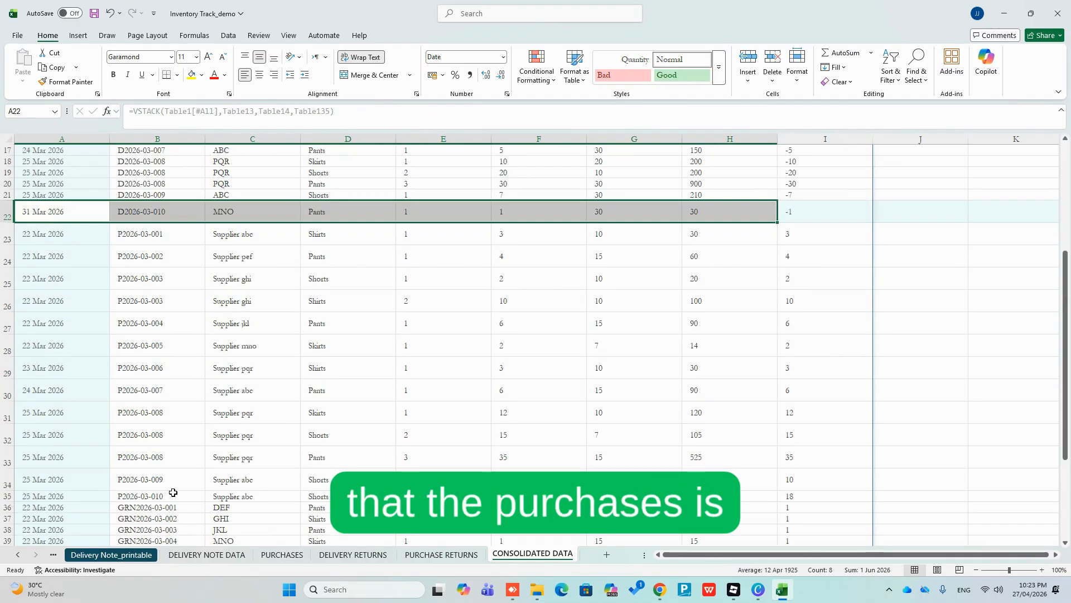
left_click(170, 496)
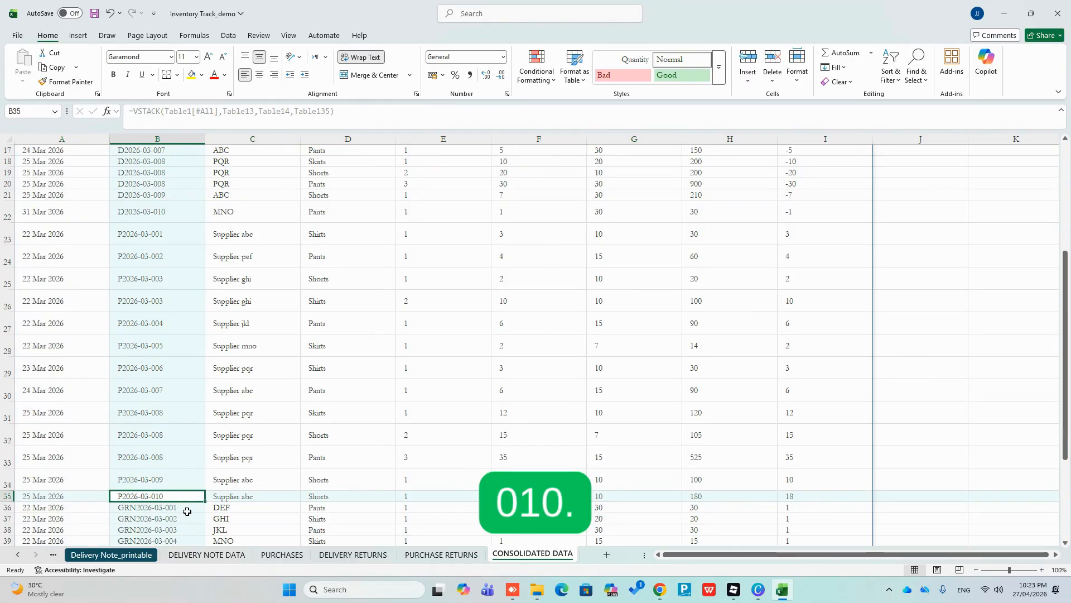
On the PURCHASES sheet, fill the last purchase row, A14 to I14, down into row 15 to create a new entry.
left_click(283, 555)
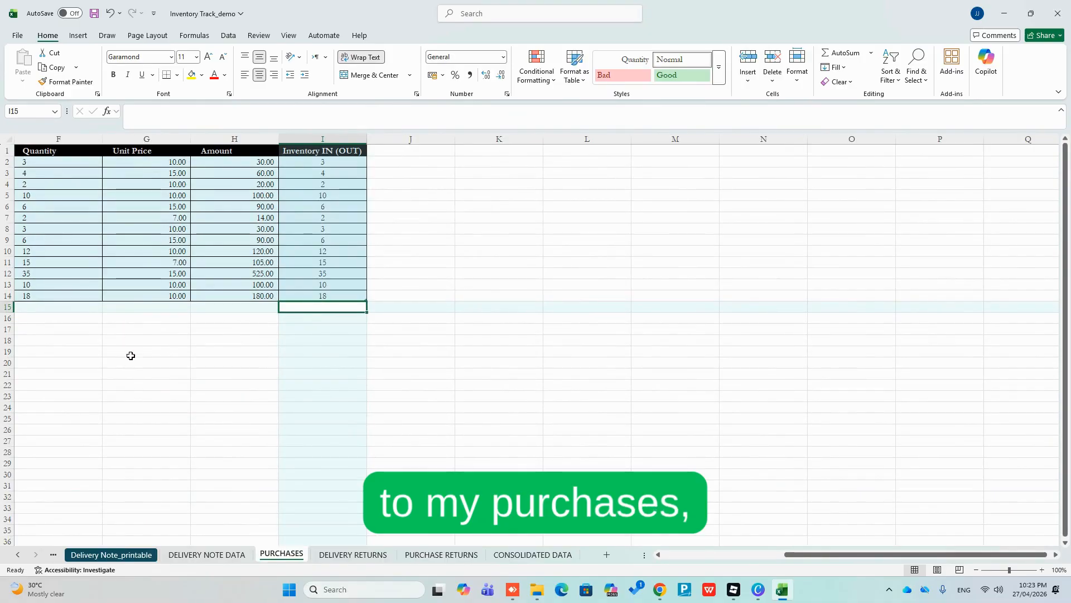
key("Home")
key("shift+Right")
key("shift+Right")
key("shift+Right")
key("shift+Right")
key("shift+Right")
key("shift+Right")
key("shift+Right")
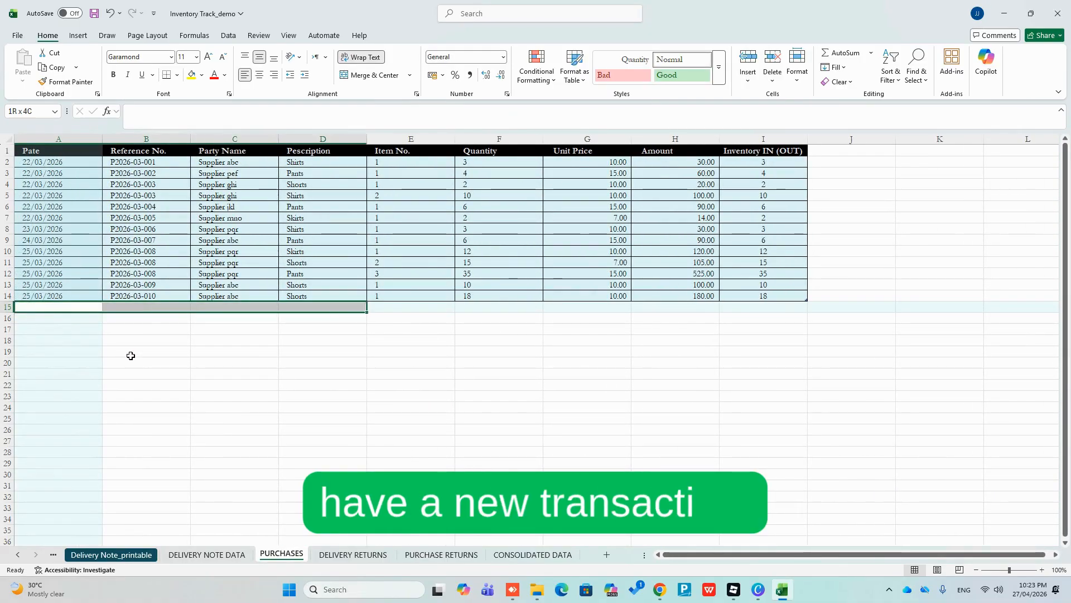
key("shift+Up")
key("shift+Right")
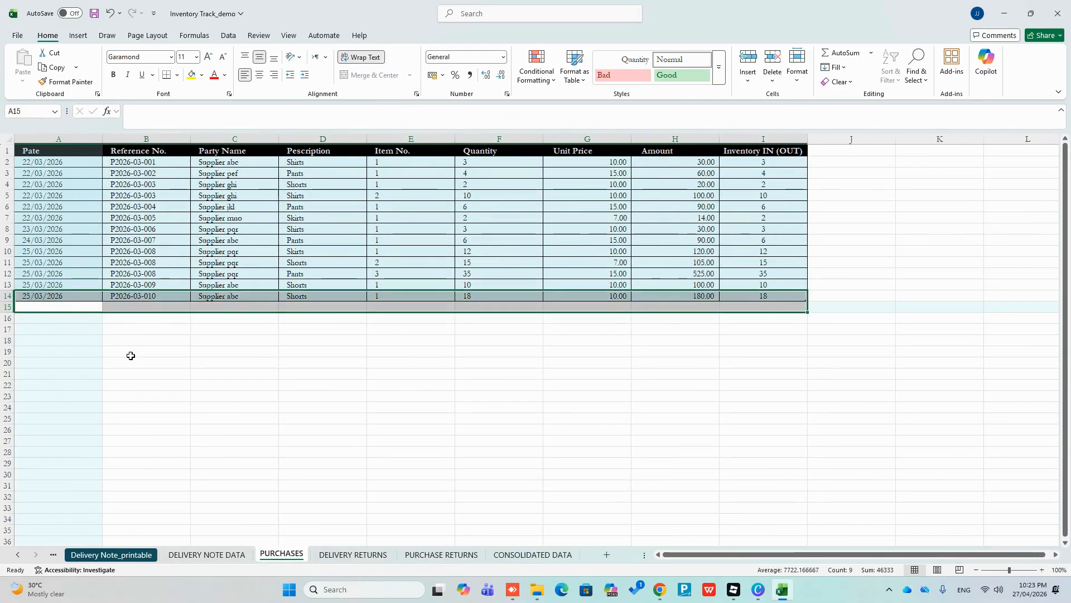
key("ctrl+d")
Change the new purchase row's reference number to P2026-03-011 and its date to 31/03/2026.
key("Left")
key("Right")
key("F2")
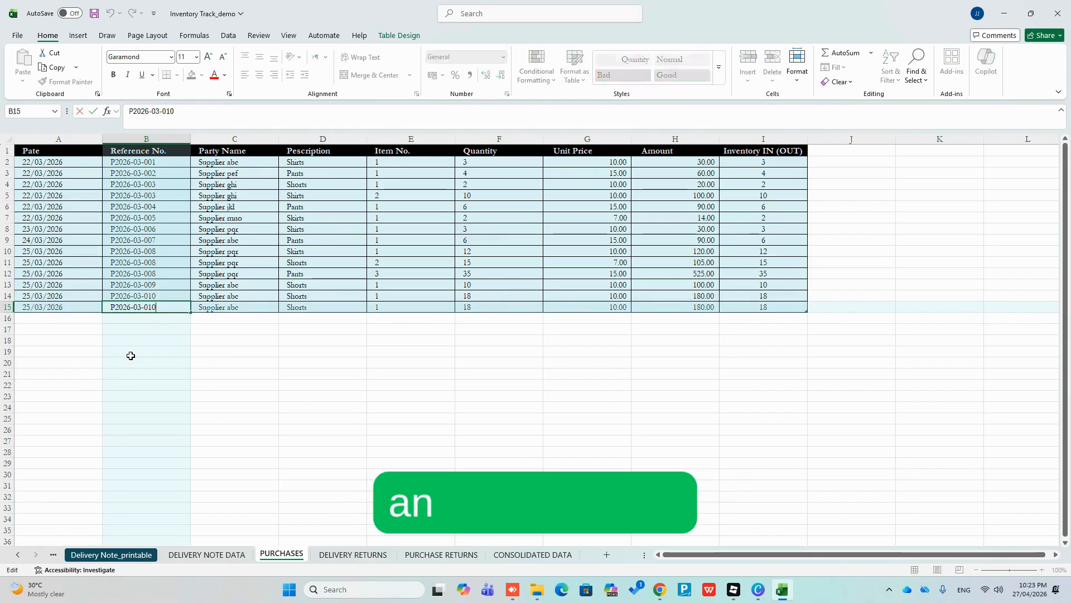
type("1")
key("ctrl+Return")
key("Left")
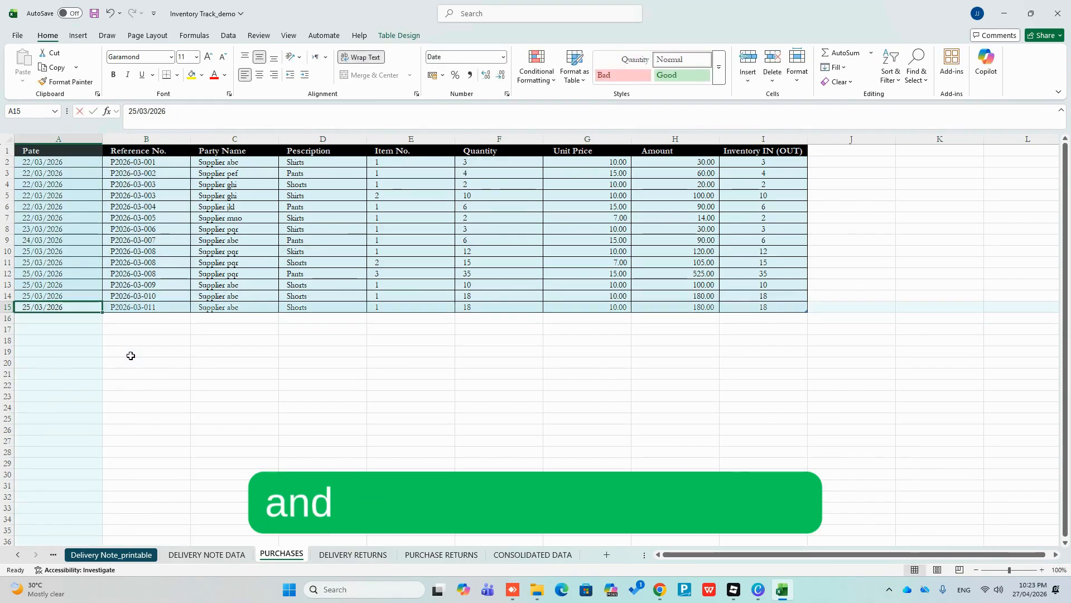
type("31/3/")
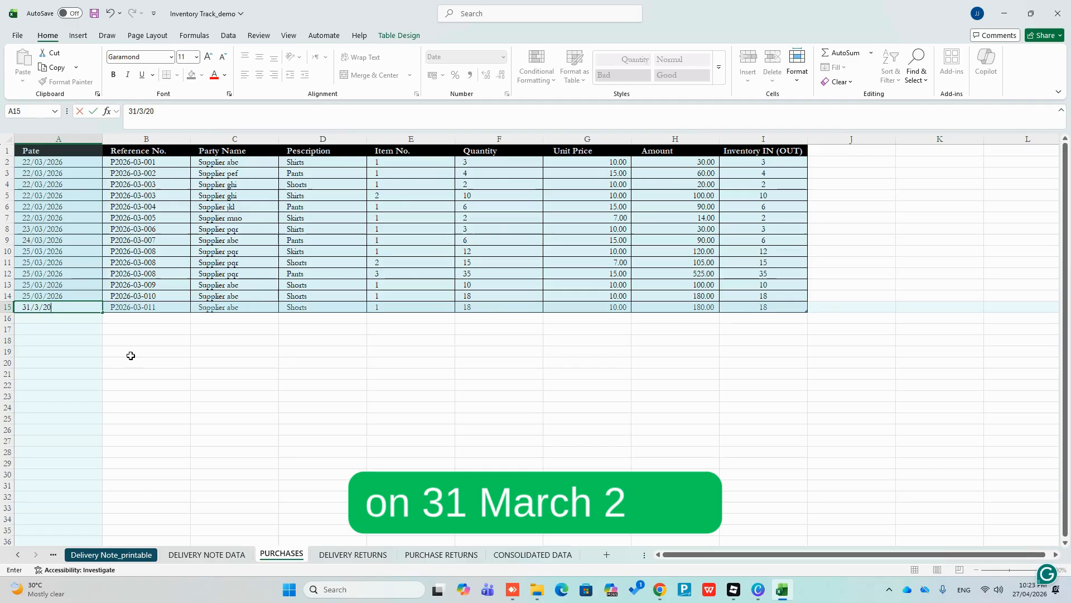
key("ctrl+Return")
Set the quantity of the new purchase row 15 to 1.
key("Right")
key("Right")
key("Right")
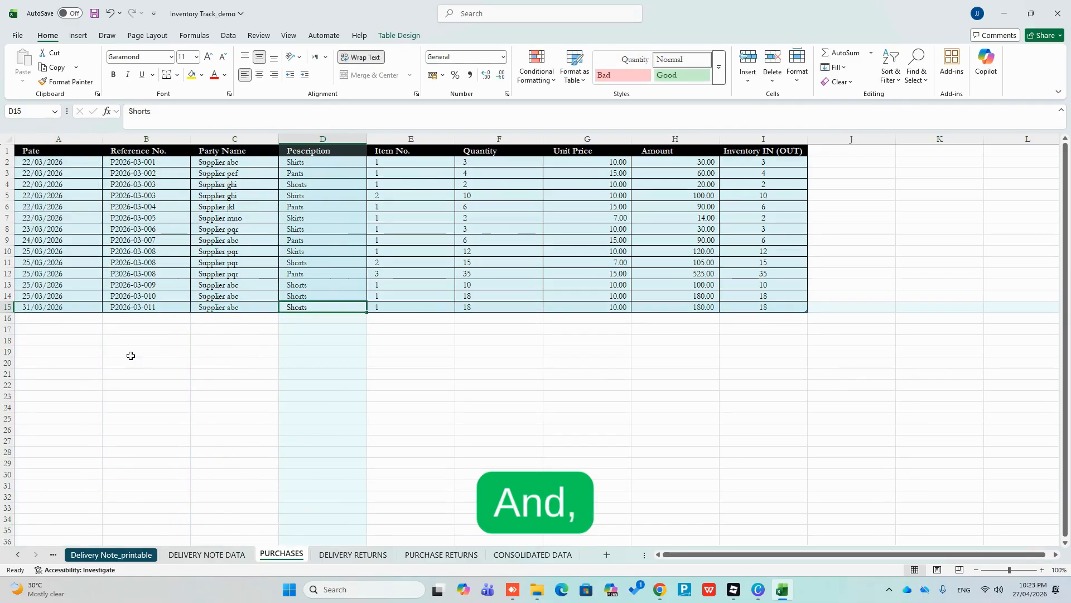
key("Right")
key("Right")
type("1")
key("Return")
key("Up")
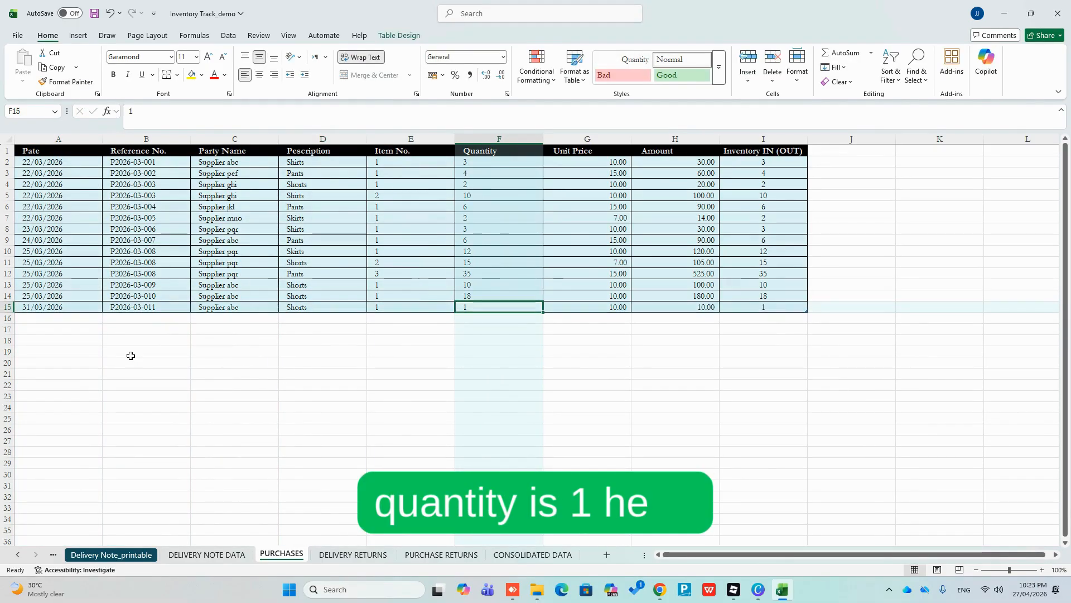
key("Right")
key("Right")
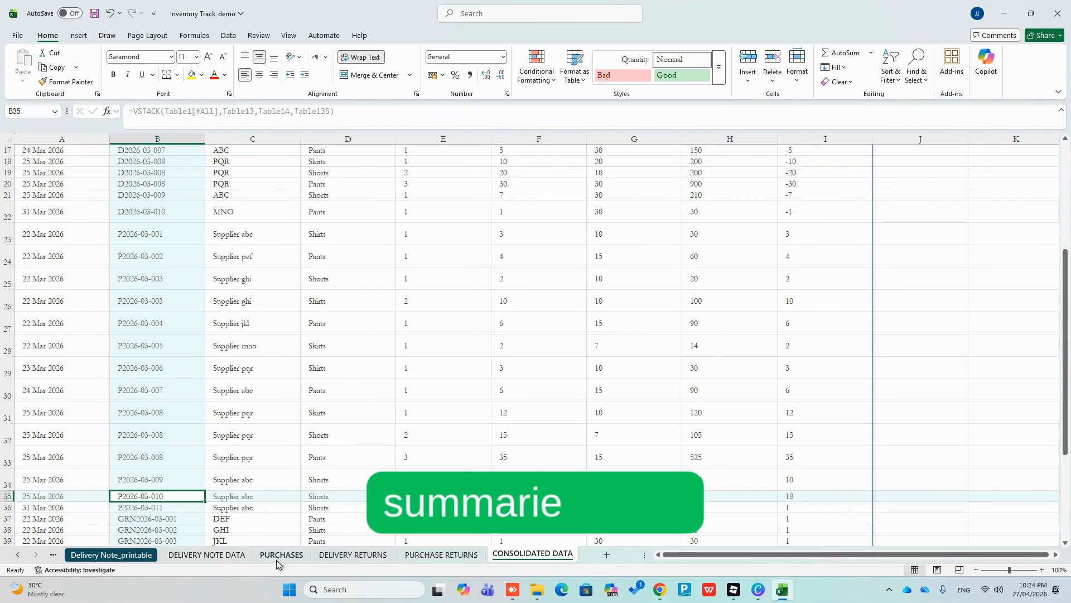
Insert a PivotTable on a new worksheet from the entire stacked range starting at A9 of the CONSOLIDATED DATA sheet.
scroll(304, 460, "up", 3)
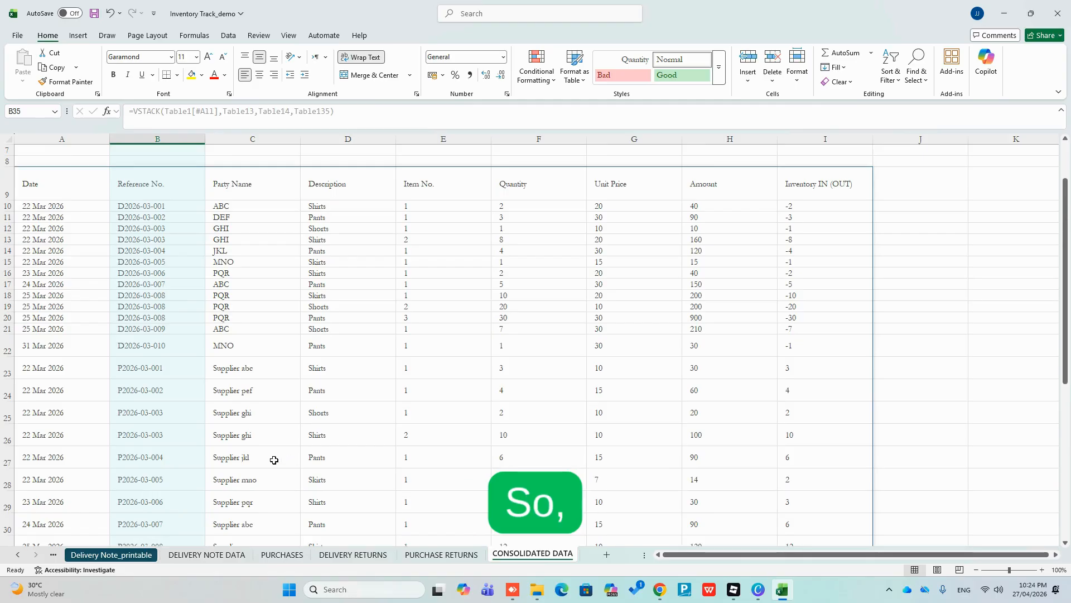
scroll(254, 471, "up", 1)
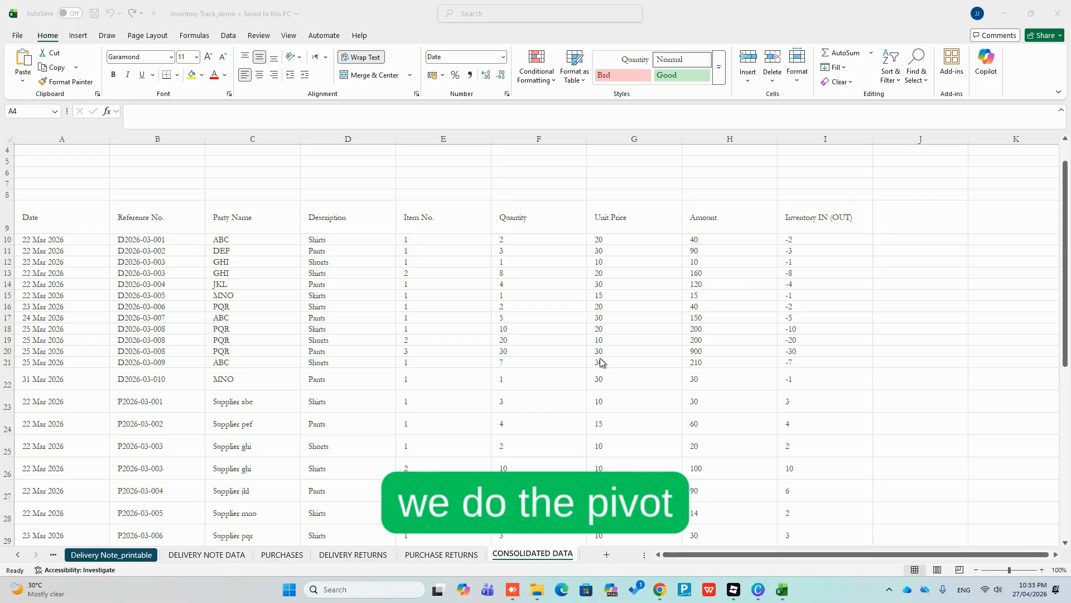
left_click_drag(53, 219, 813, 521)
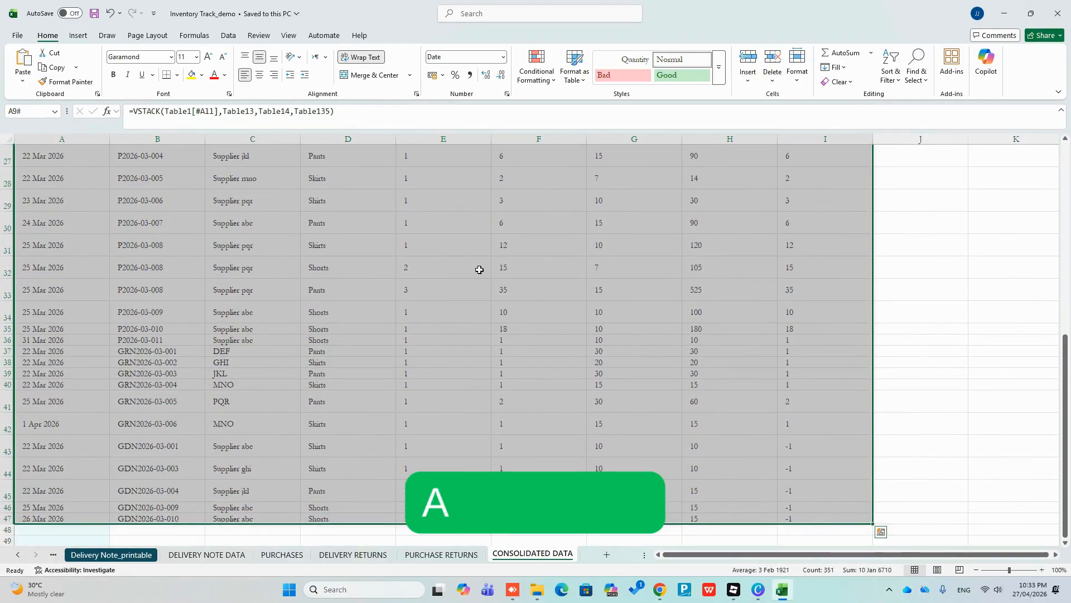
left_click(79, 36)
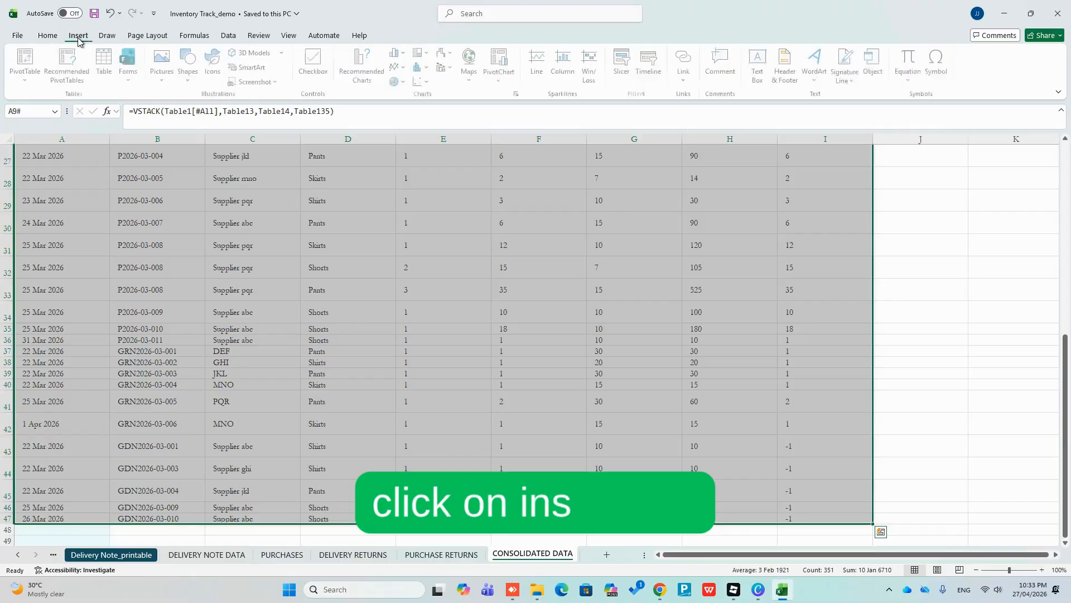
left_click(20, 58)
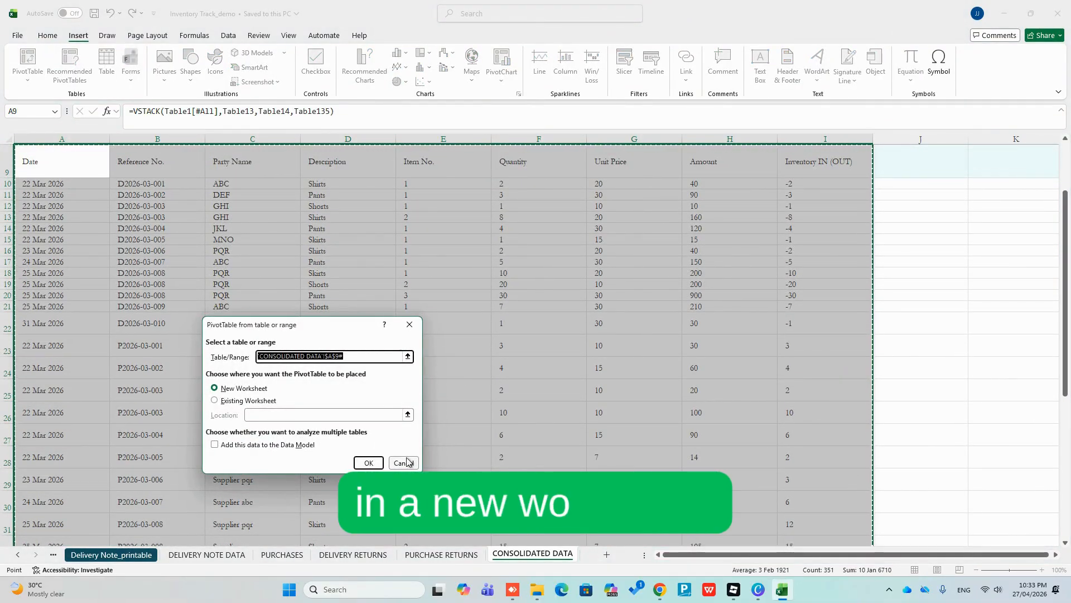
left_click(370, 461)
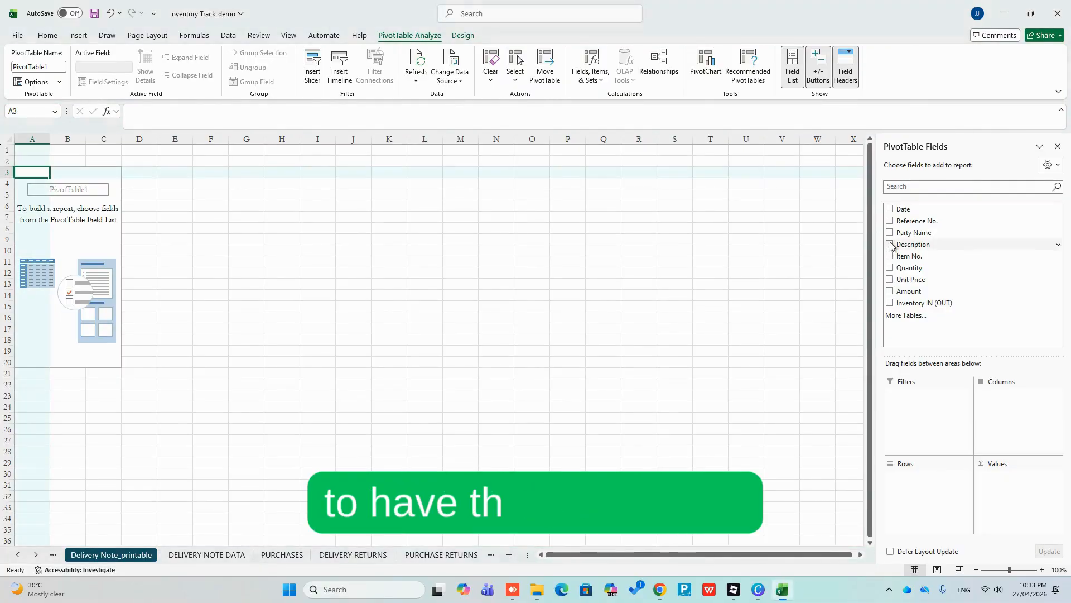
Lay out the PivotTable with Description as rows and Date as columns, removing the automatic Months and Days fields.
left_click(891, 245)
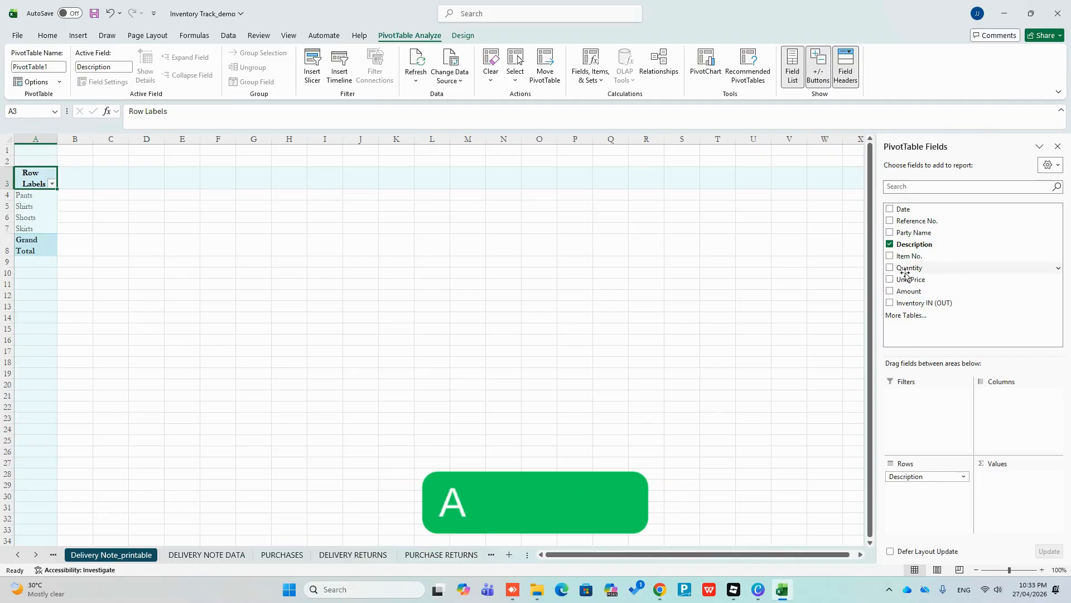
left_click(891, 209)
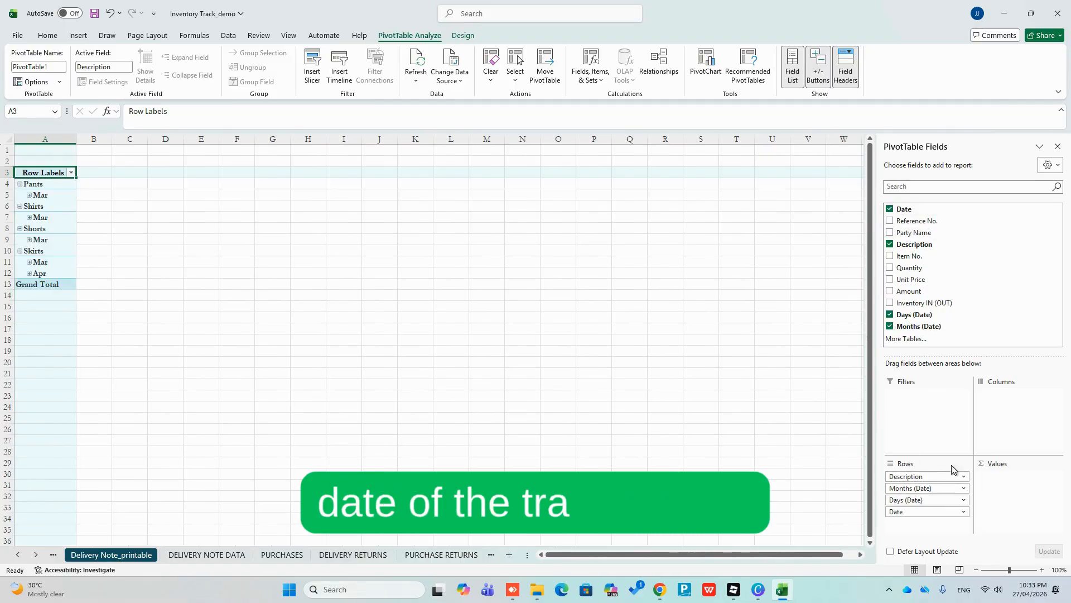
left_click_drag(928, 490, 991, 431)
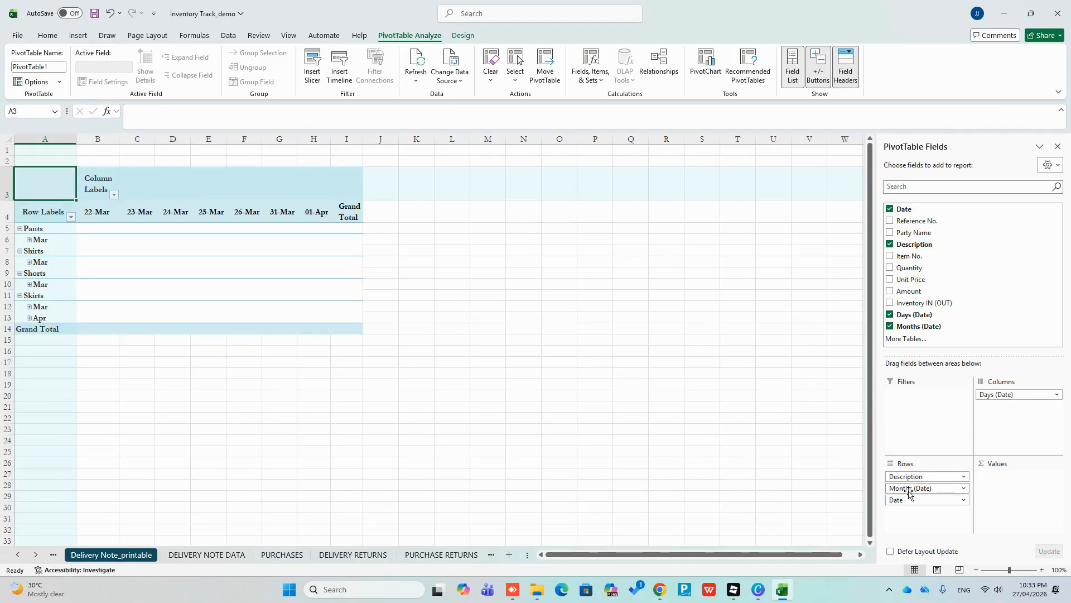
left_click_drag(911, 488, 809, 467)
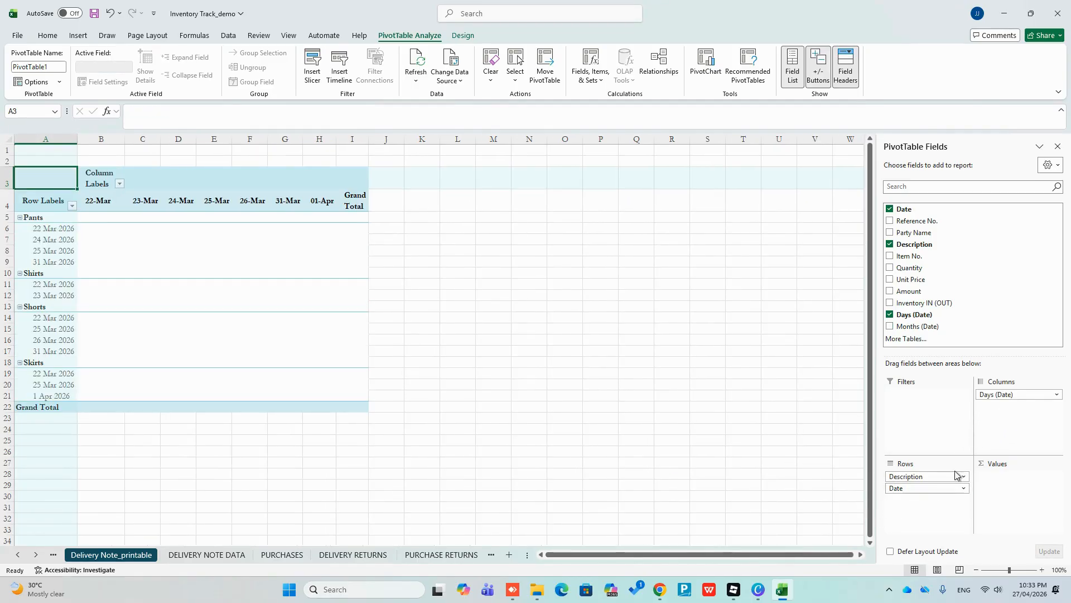
left_click_drag(996, 396, 809, 402)
left_click_drag(928, 488, 998, 397)
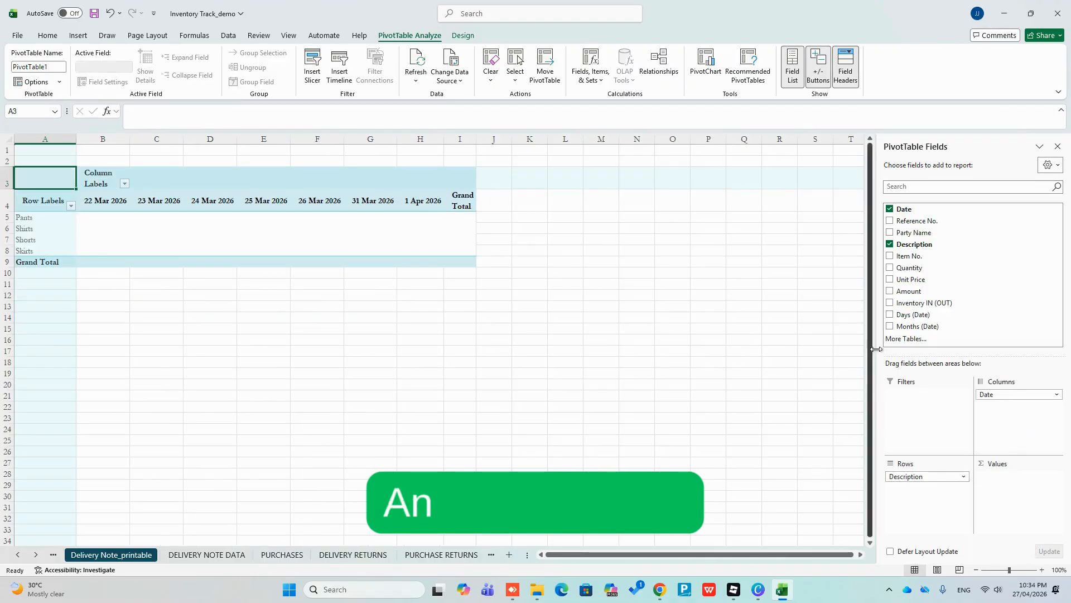
Add the sum of Inventory IN (OUT) as PivotTable values and Reference No. as a row field beneath Description.
left_click(890, 303)
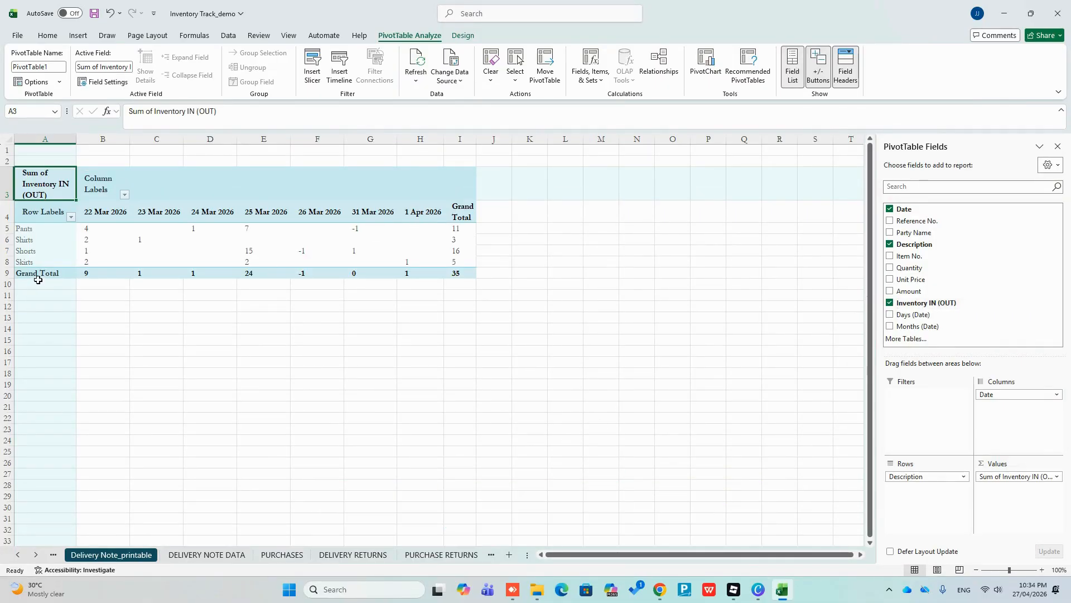
left_click(891, 221)
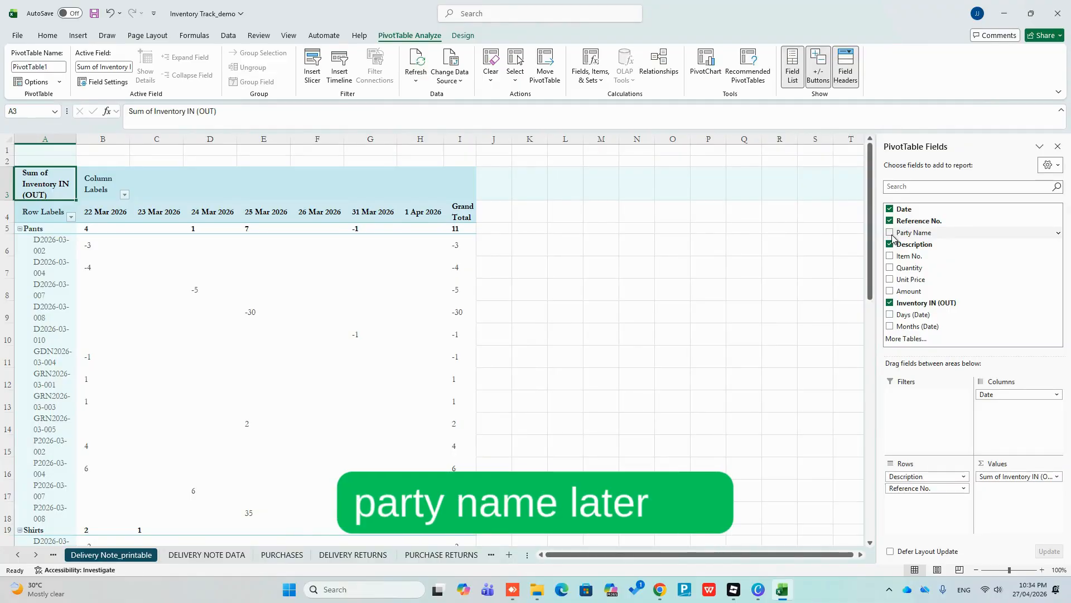
left_click(805, 335)
Collapse the Pants, Shirts, Shorts and Skirts groups in the PivotTable to hide the reference numbers.
left_click(21, 230)
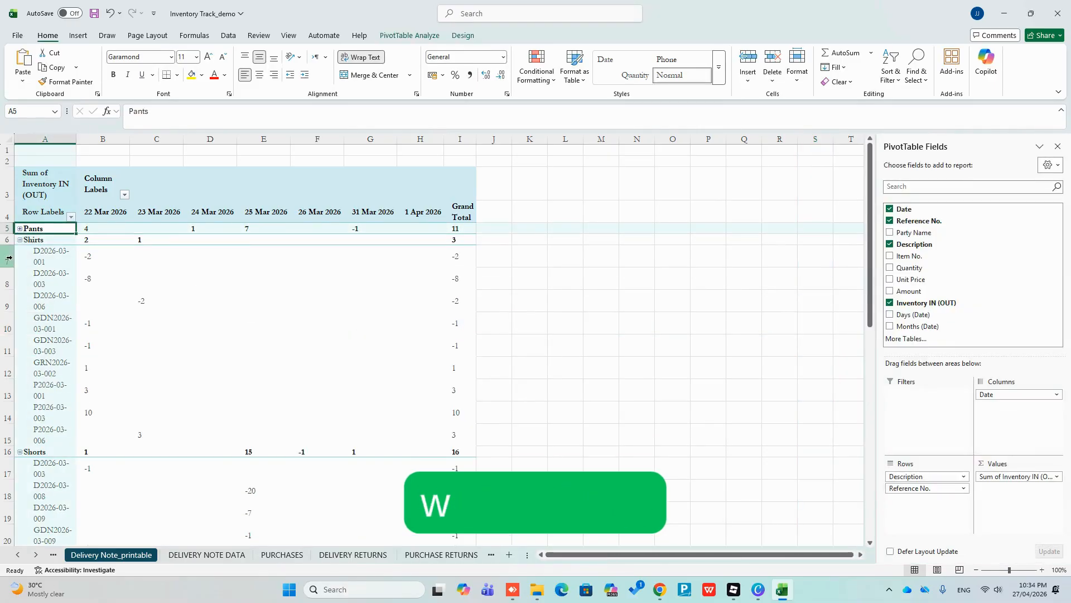
left_click(20, 239)
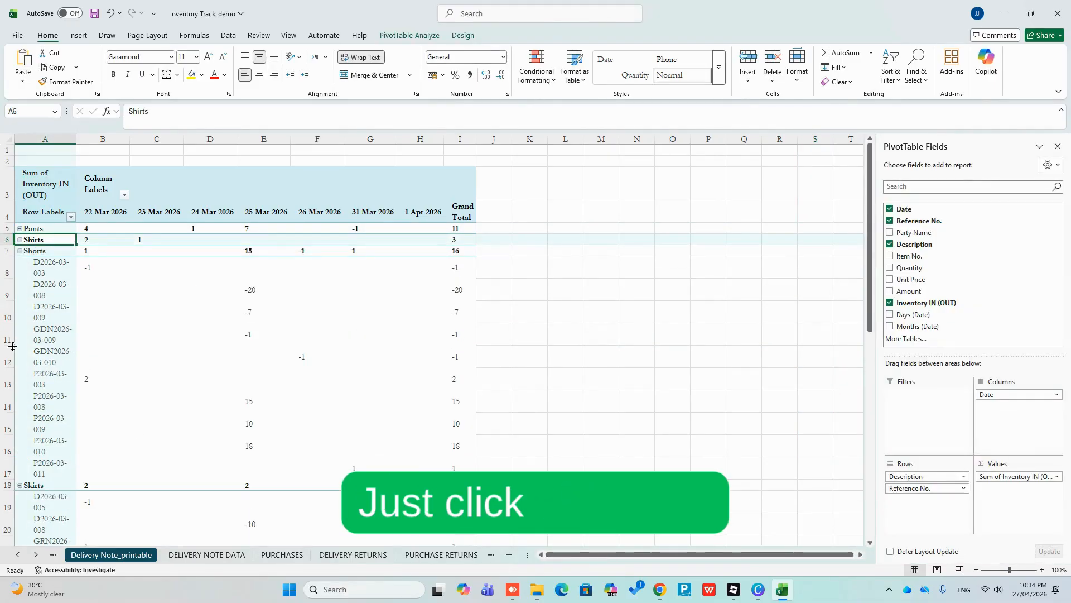
left_click(19, 252)
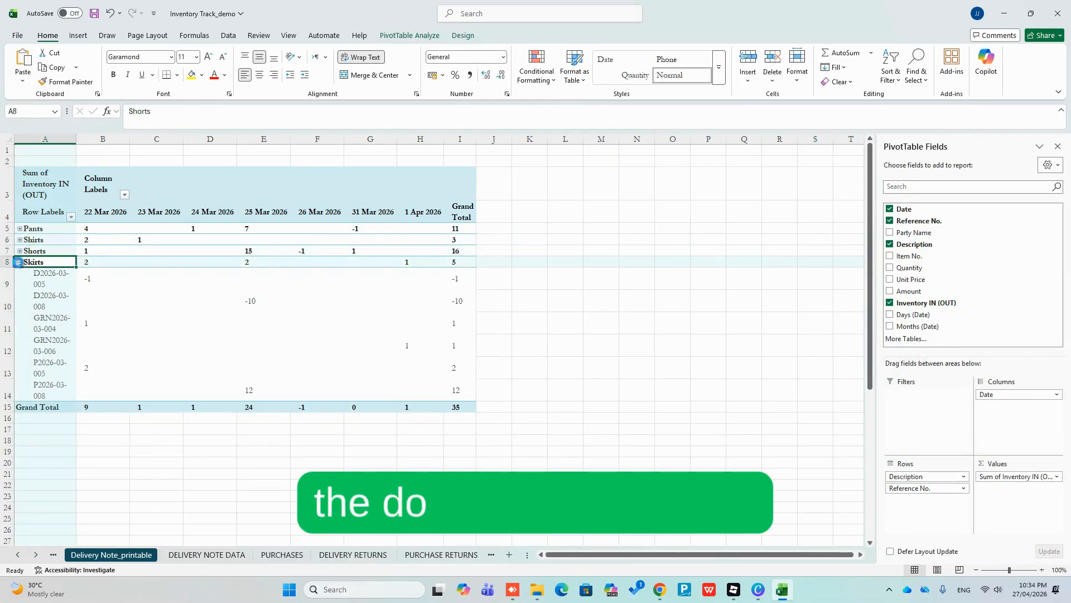
left_click(19, 262)
Auto-fit the widths of the PivotTable's row label column A and Grand Total column I.
double_click(75, 133)
left_click(263, 316)
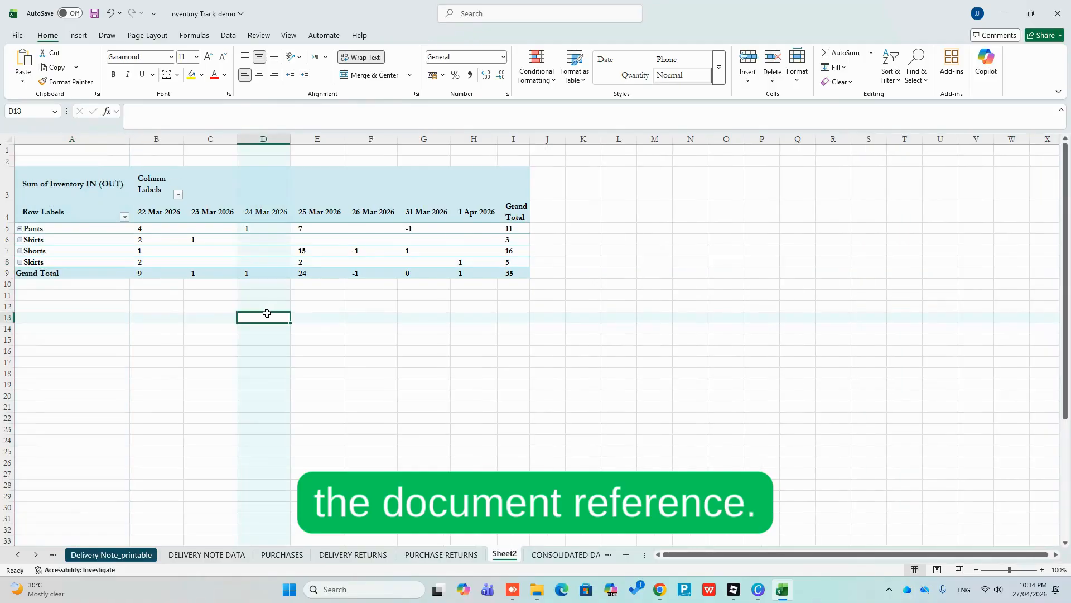
left_click(565, 283)
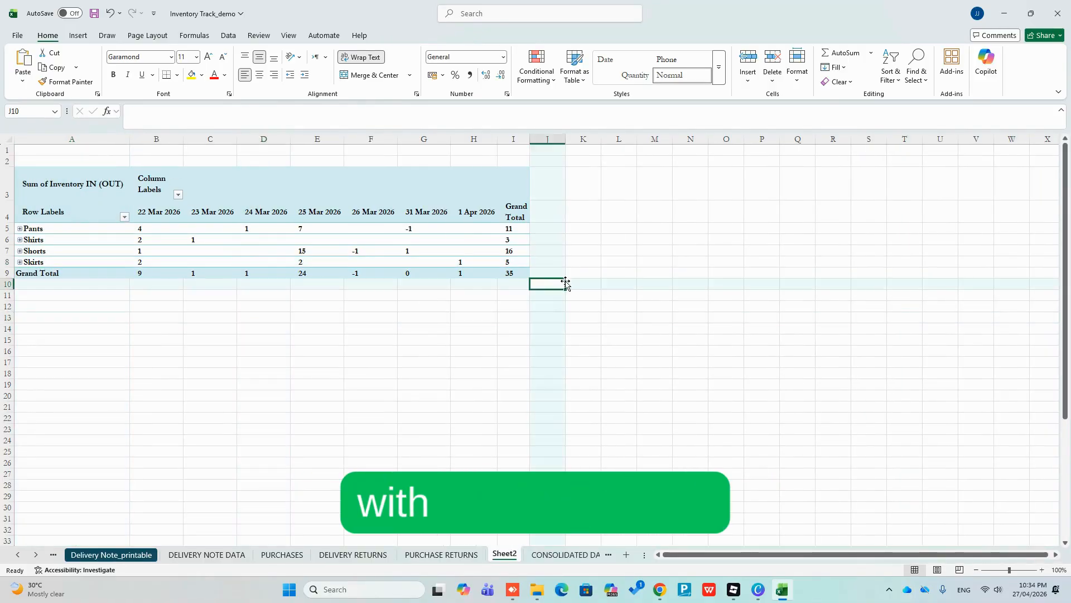
left_click(524, 274)
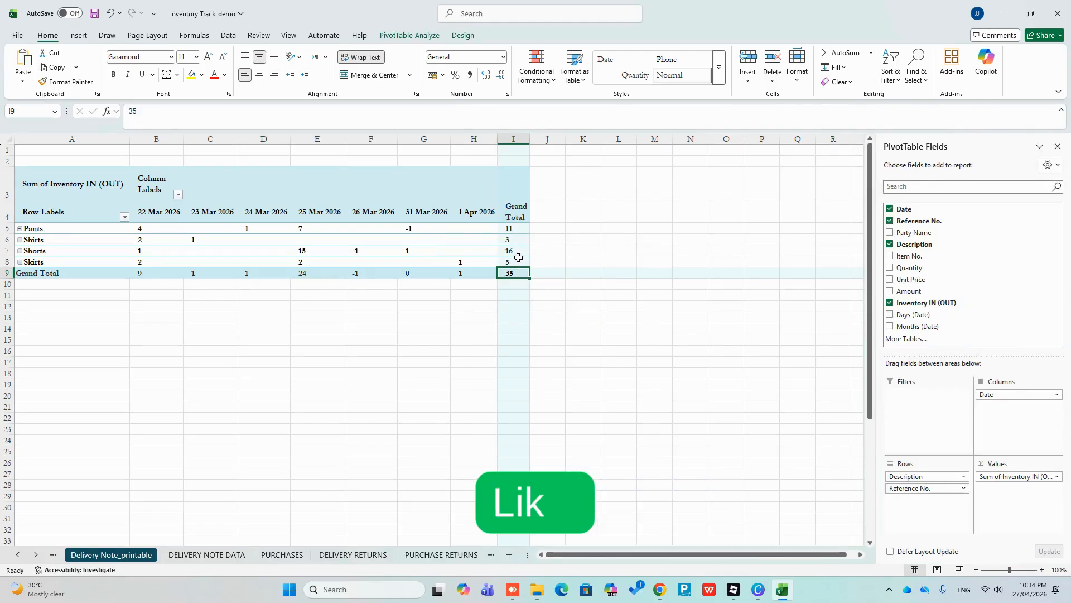
double_click(530, 139)
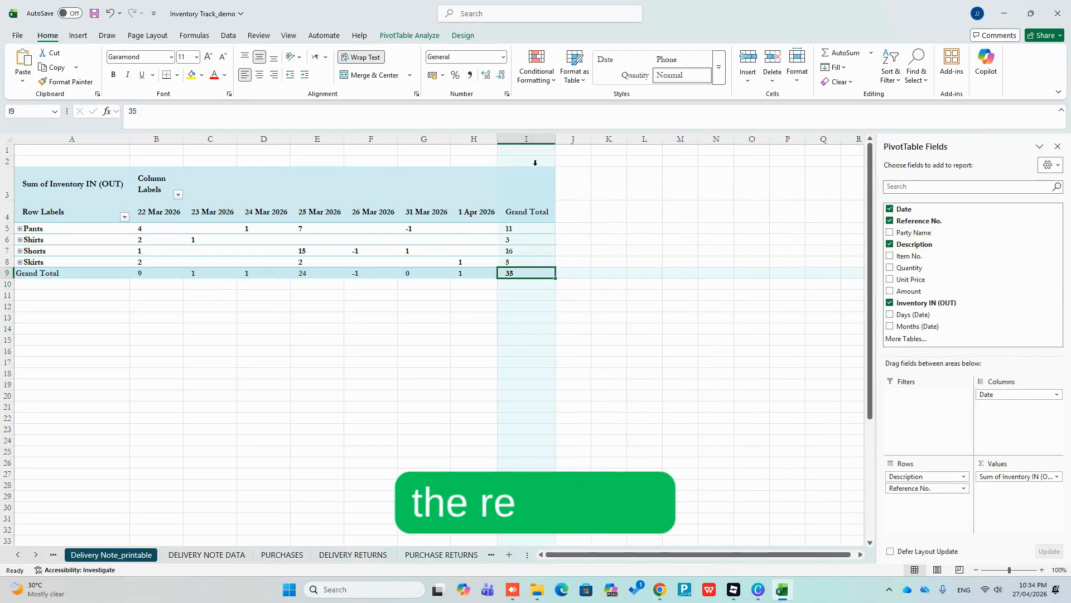
Centre the contents of the PivotTable's Grand Total column I.
left_click(535, 163)
left_click(262, 76)
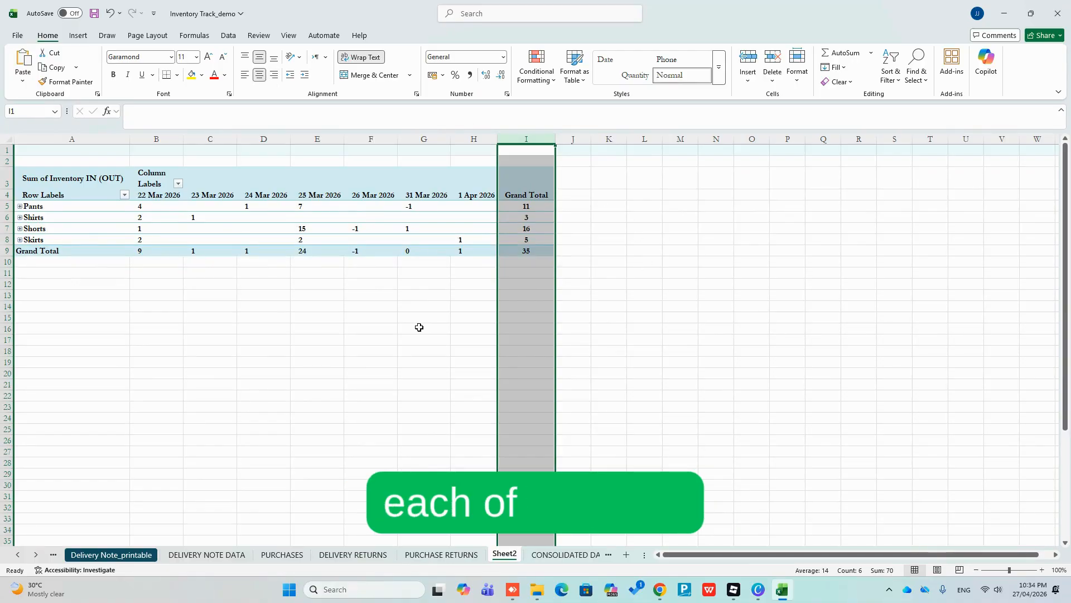
left_click_drag(418, 136, 524, 138)
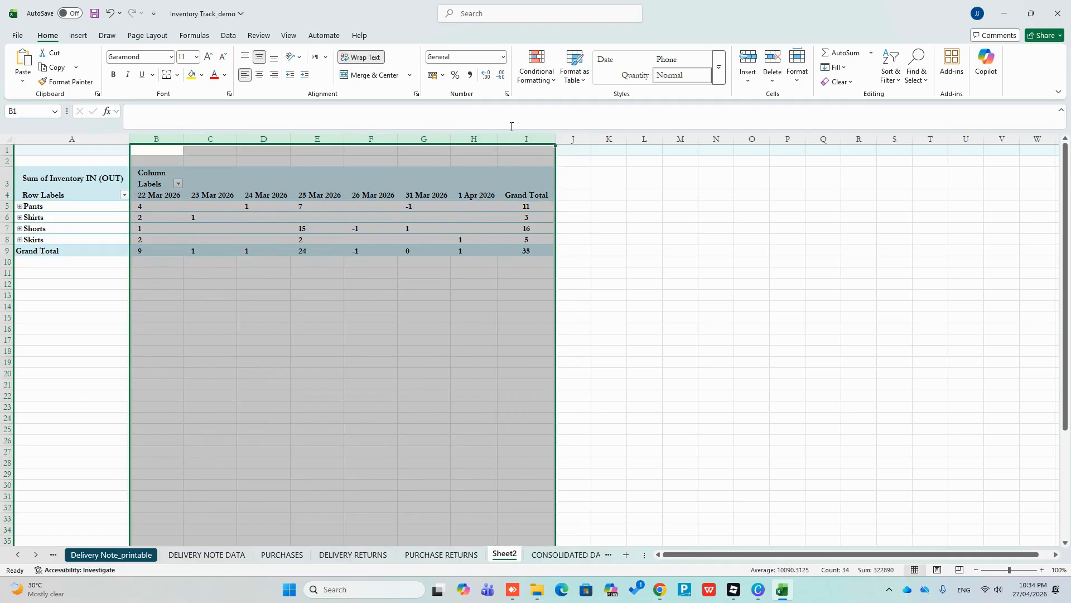
left_click(343, 319)
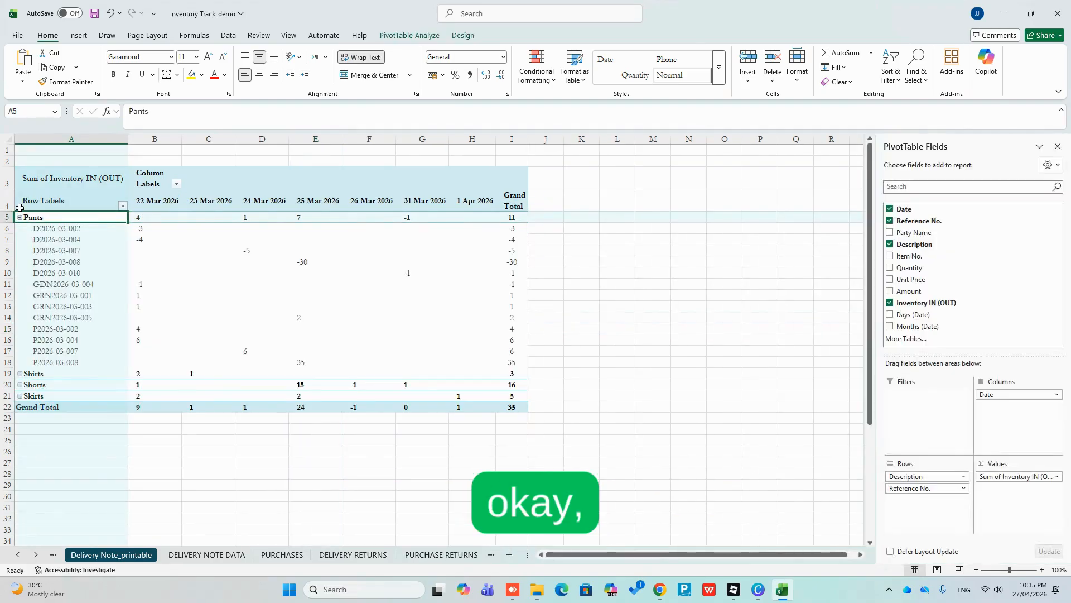
Expand the Pants group to examine its transactions by reference number and date, and collapse it again.
left_click(20, 205)
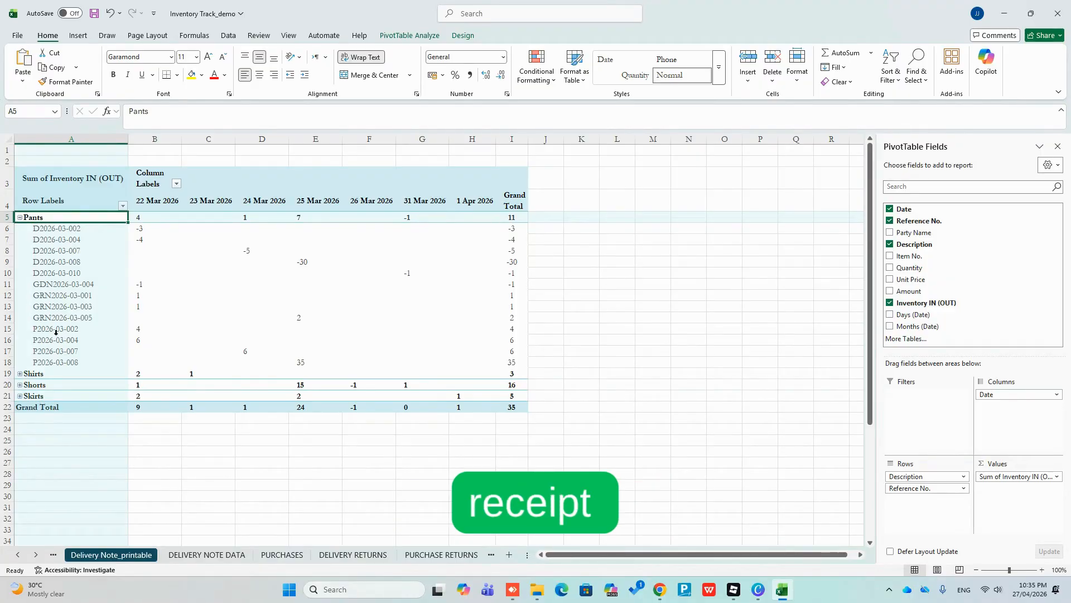
left_click(142, 228)
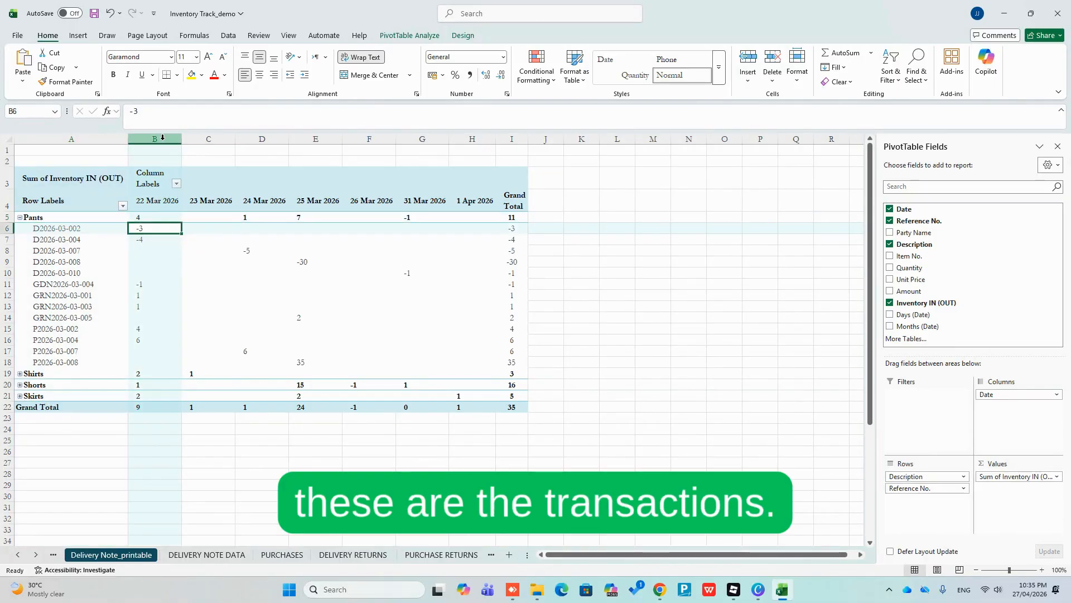
left_click(214, 137)
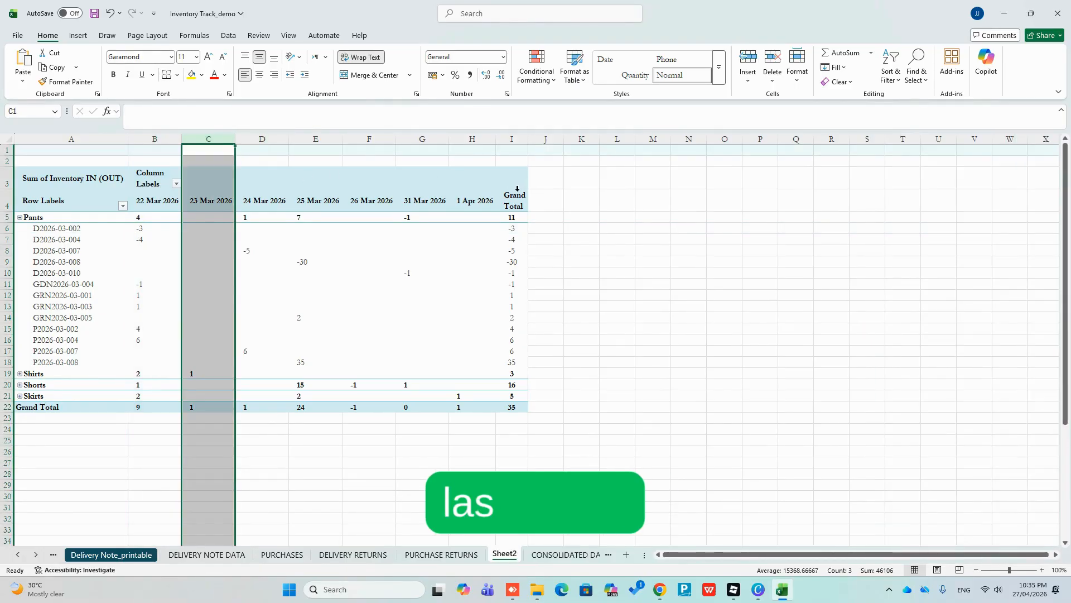
left_click(19, 217)
left_click(304, 384)
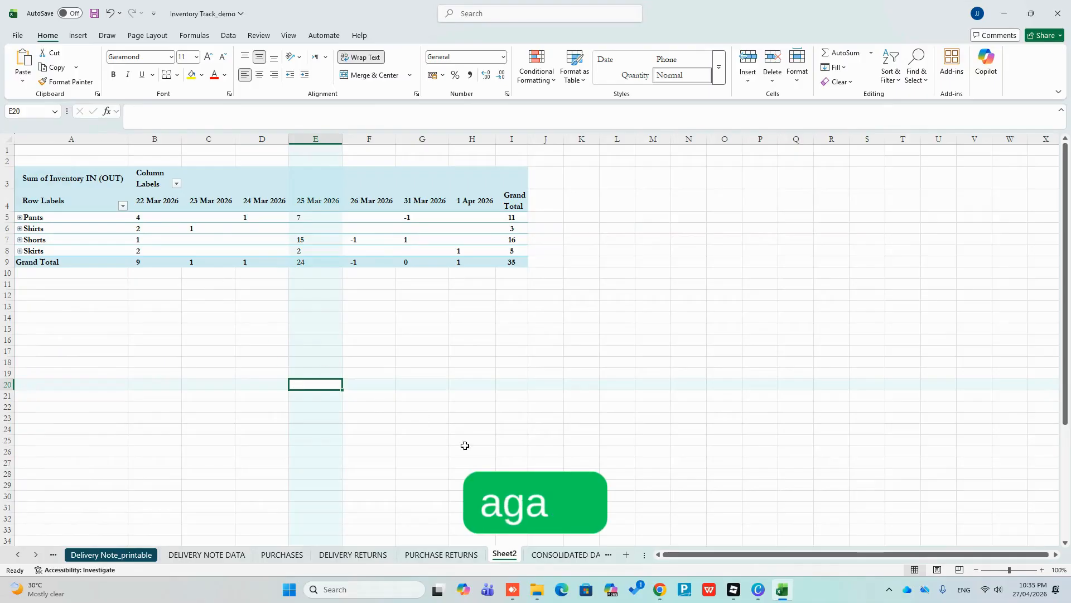
Move the PivotTable sheet Sheet2 to the end of the workbook, after CONSOLIDATED DATA.
left_click_drag(509, 551, 611, 562)
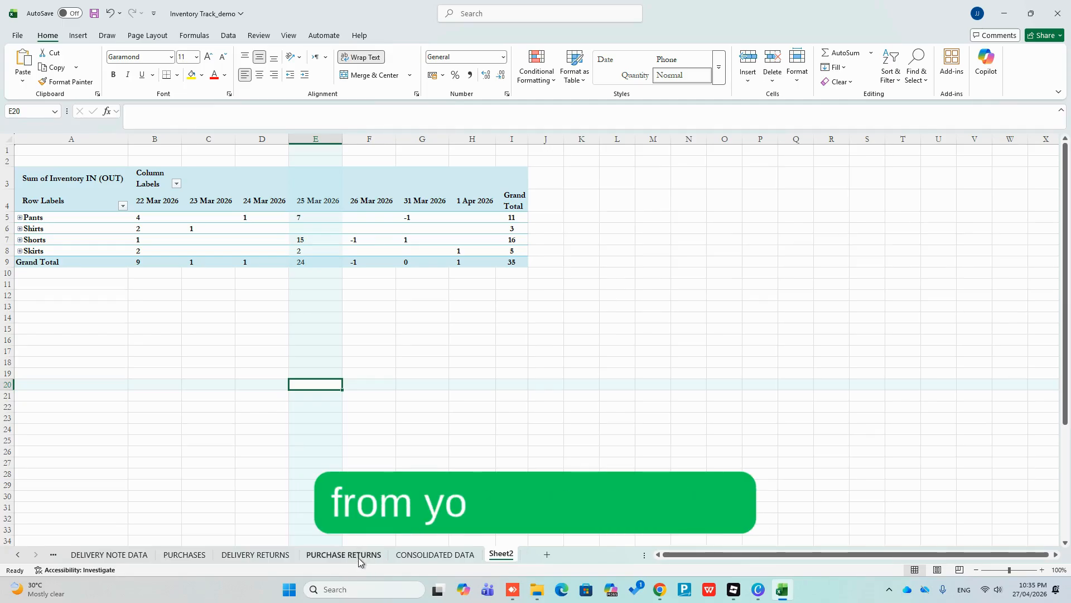
left_click(510, 263)
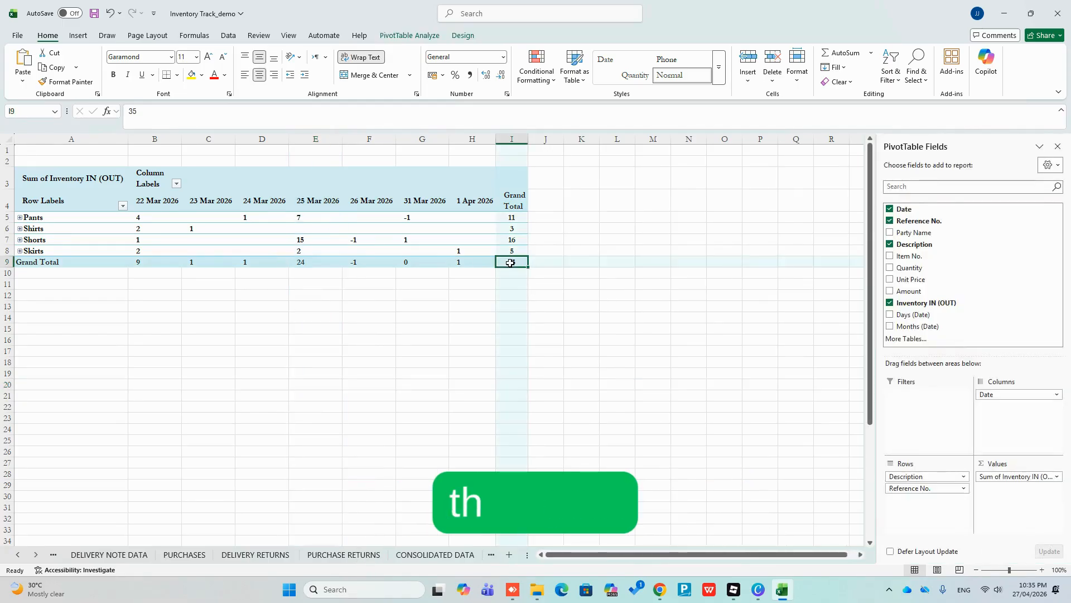
Set the quantity of the Skirts purchase P2026-03-008 in row 10 of the PURCHASES sheet to 10.
left_click(184, 554)
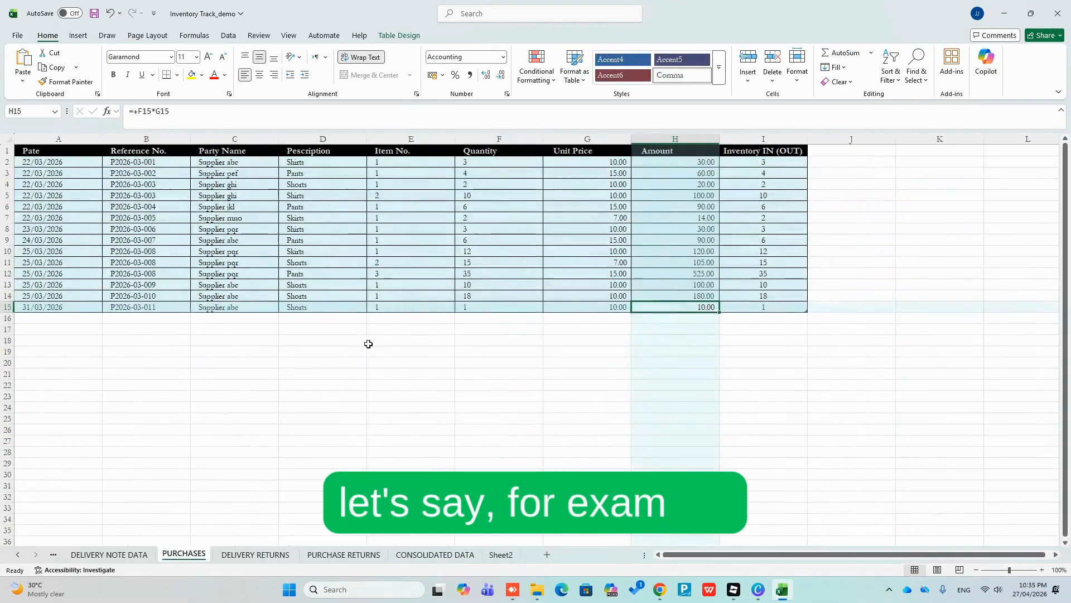
left_click(482, 252)
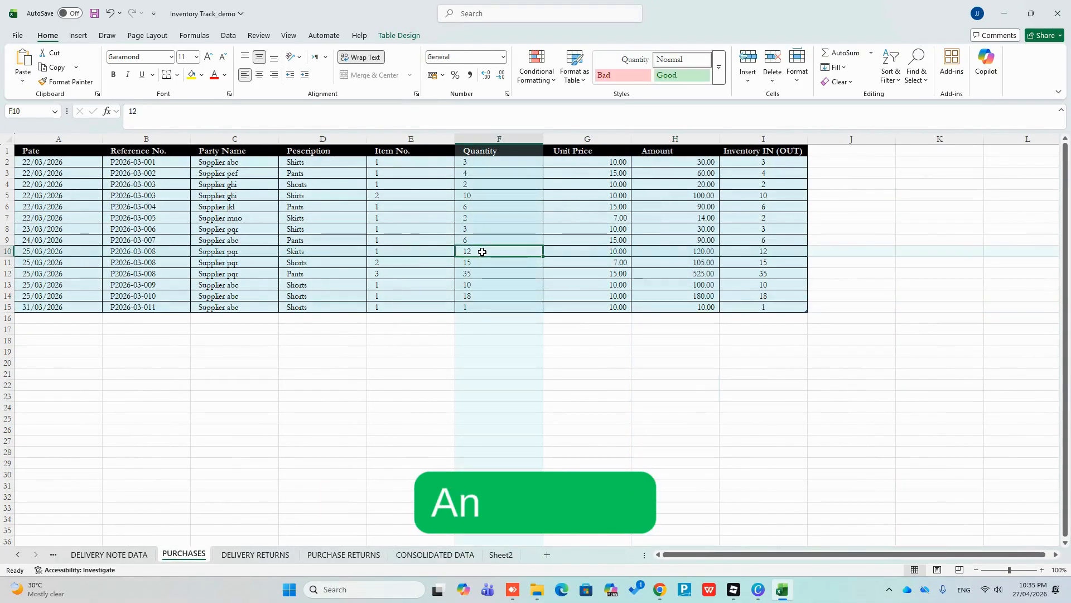
type("10")
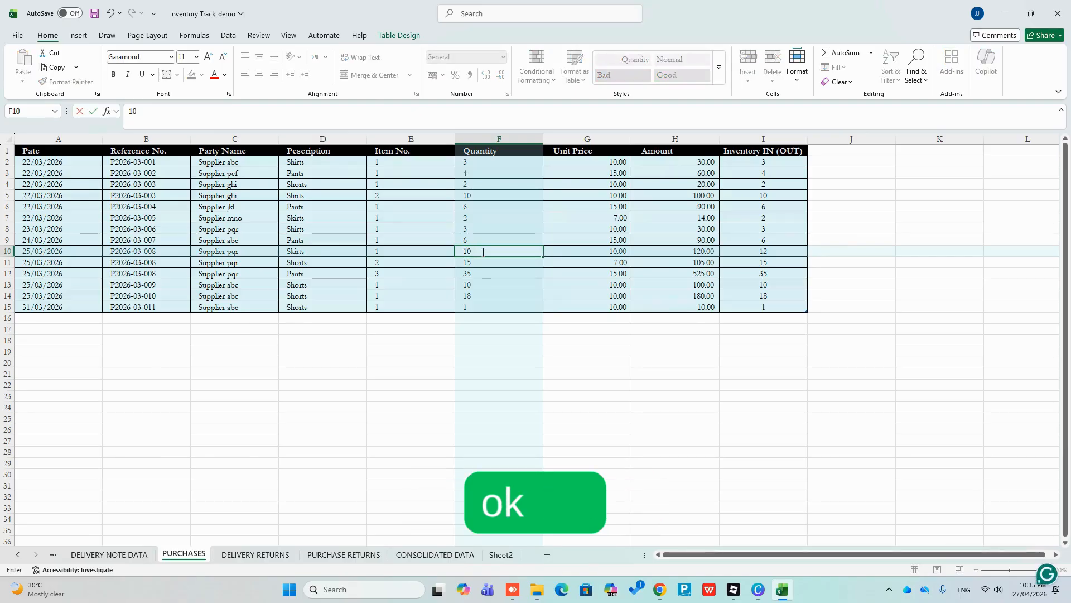
left_click(429, 387)
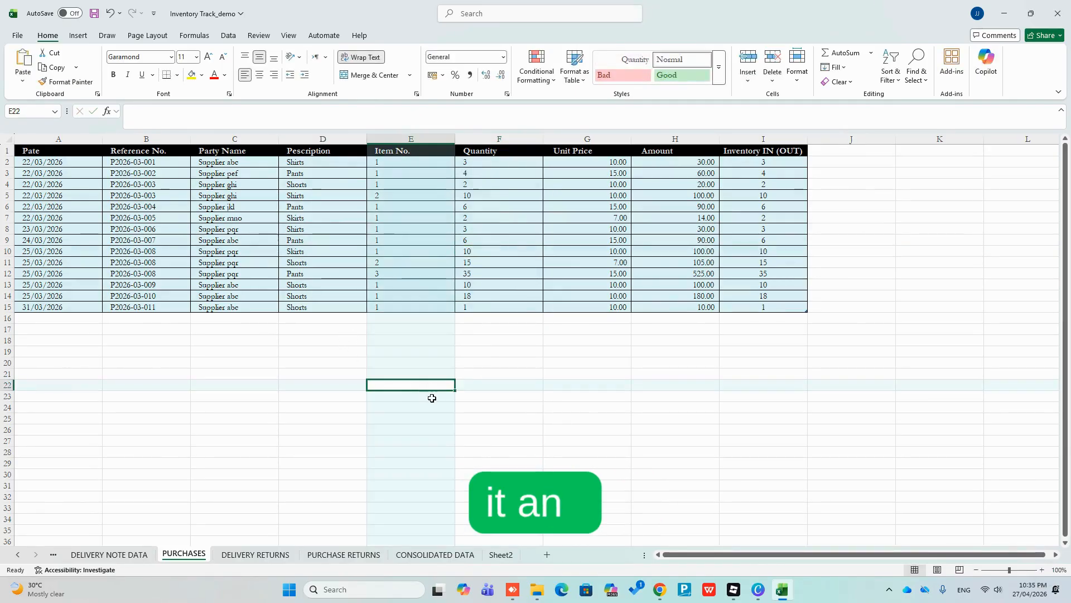
Refresh the PivotTable on Sheet2 to bring in the changed purchase quantity and check its grand total.
left_click(500, 555)
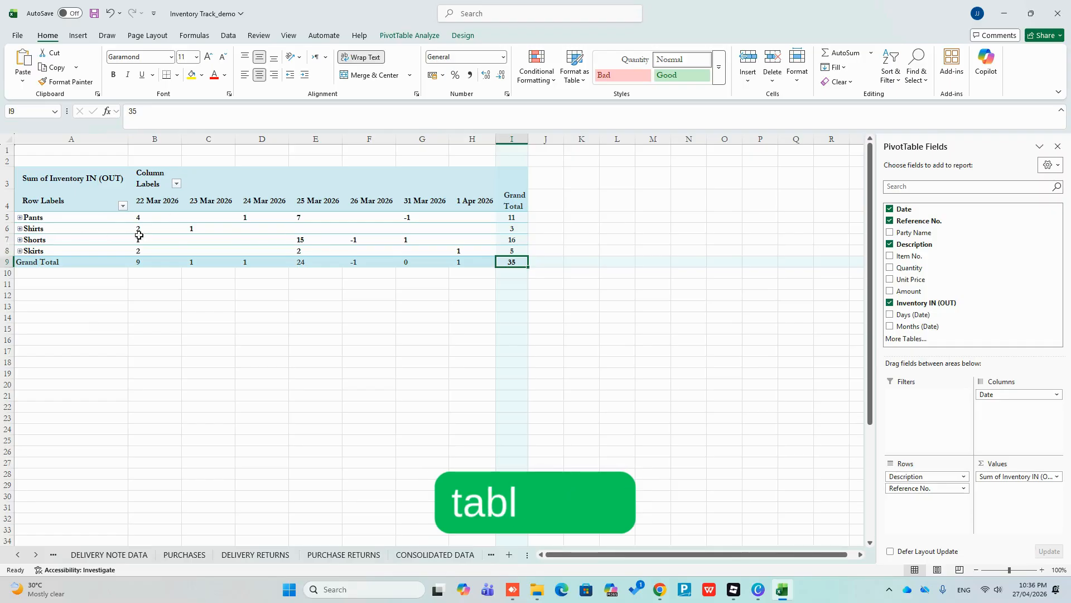
right_click(177, 230)
left_click(227, 306)
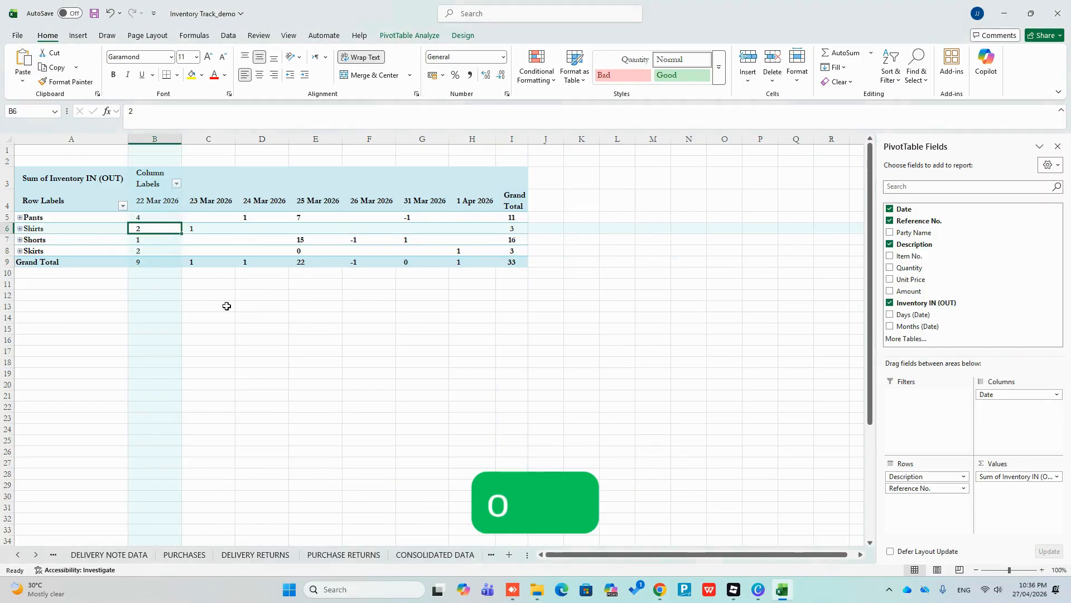
left_click(545, 282)
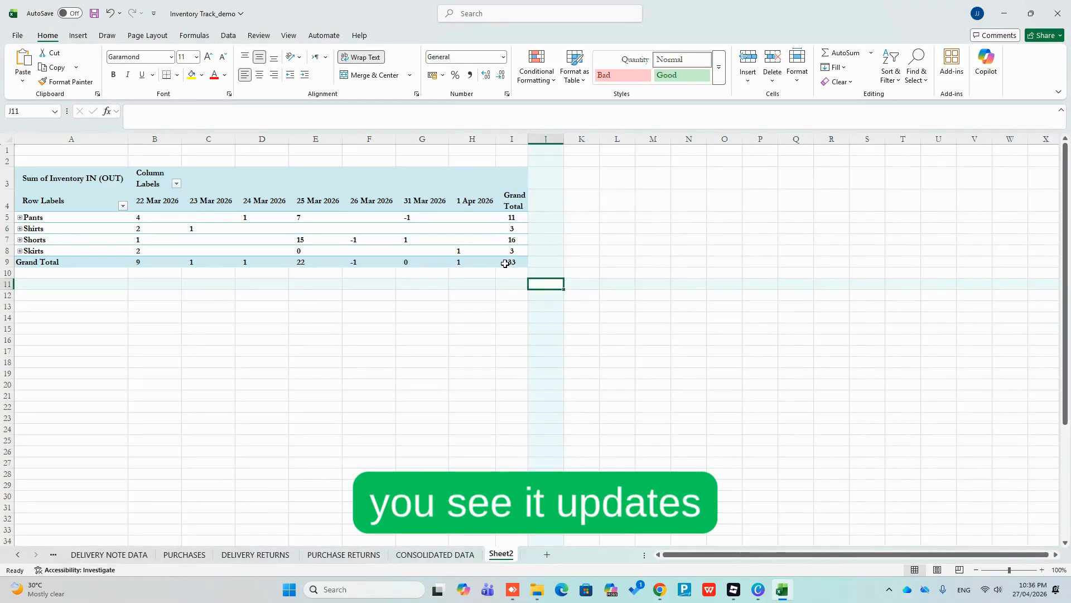
mouse_move(508, 263)
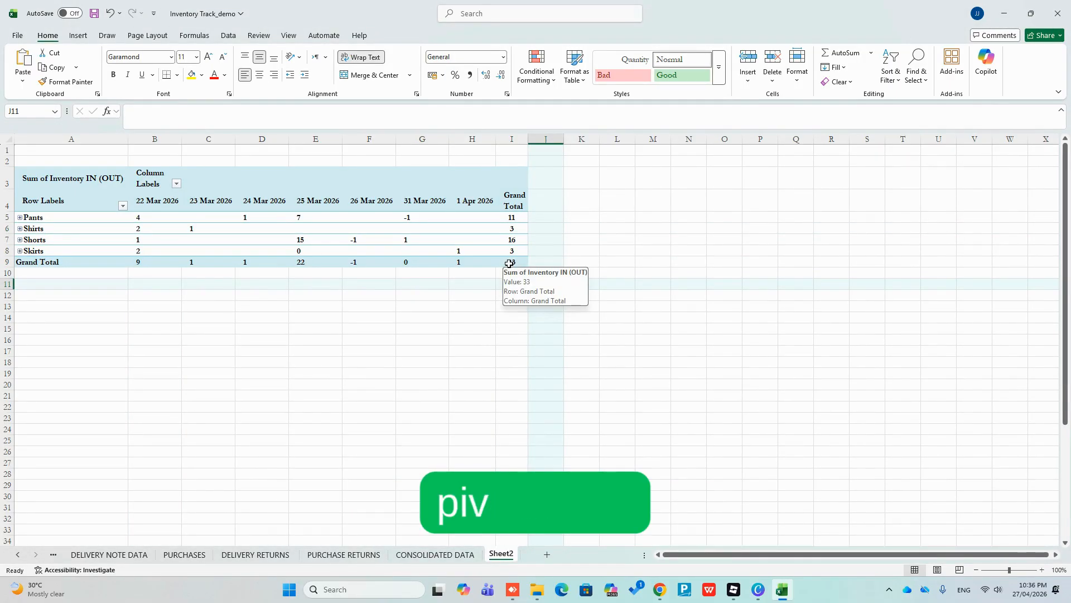
Review the stacked VSTACK range on the CONSOLIDATED DATA sheet and refresh the PivotTable on Sheet2 once more.
left_click(465, 557)
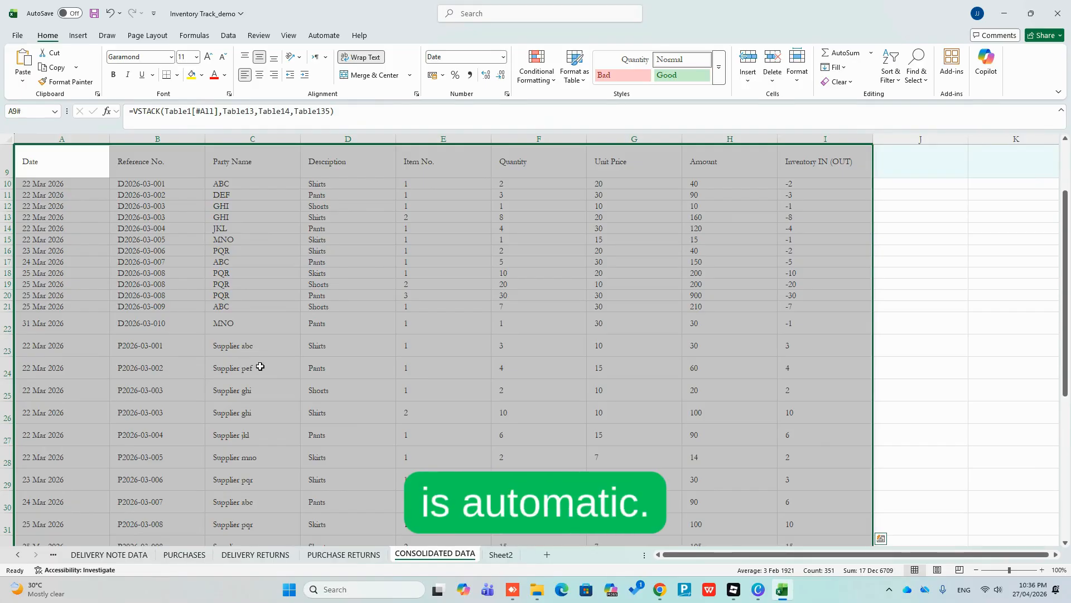
key("ctrl+Page_Down")
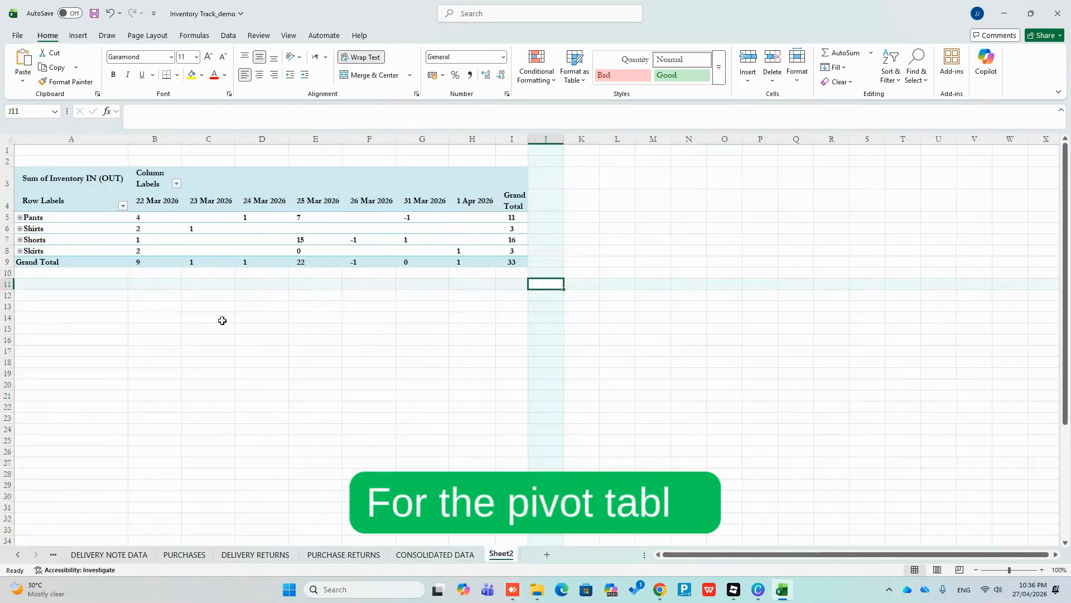
right_click(225, 243)
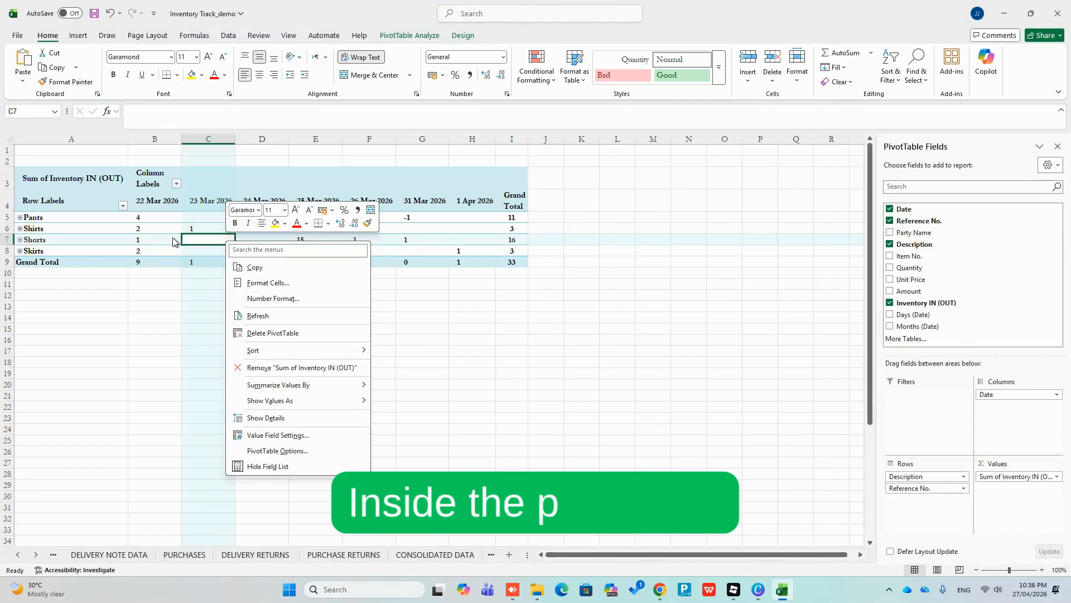
left_click(274, 315)
left_click(309, 228)
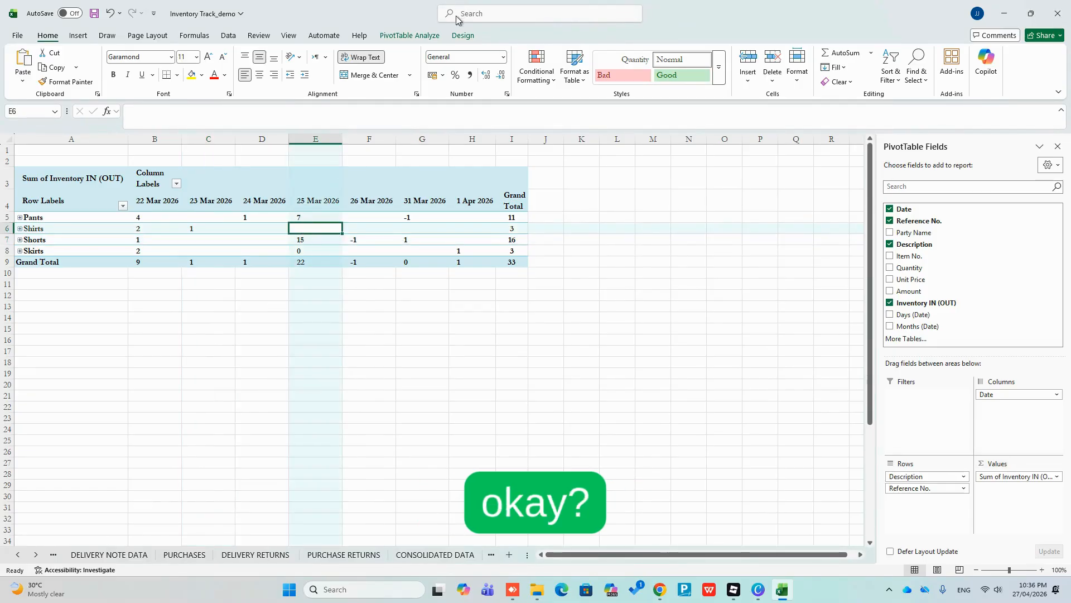
left_click(420, 36)
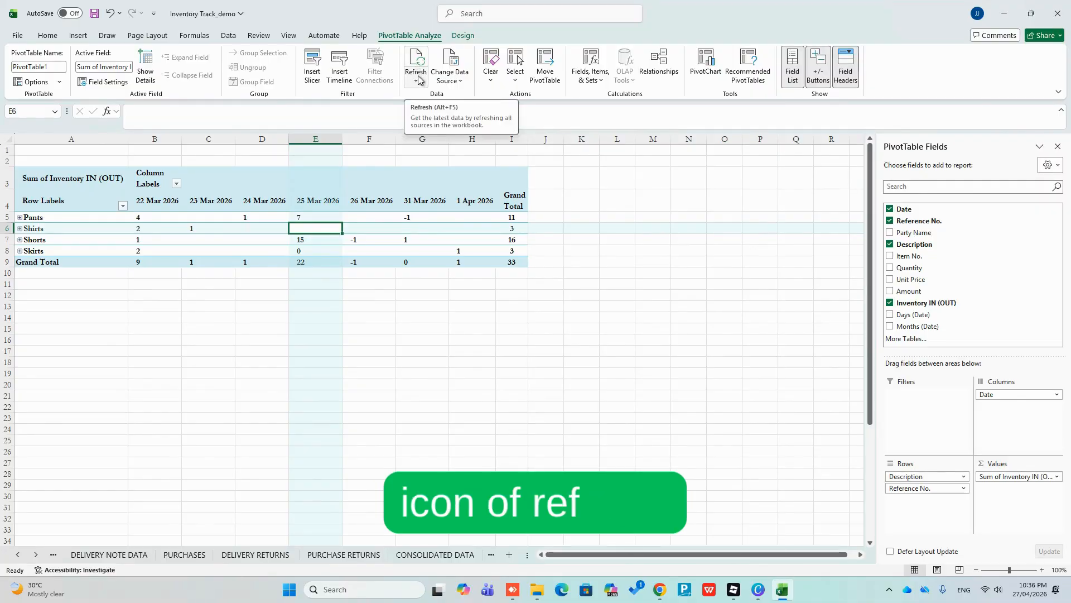
left_click(380, 432)
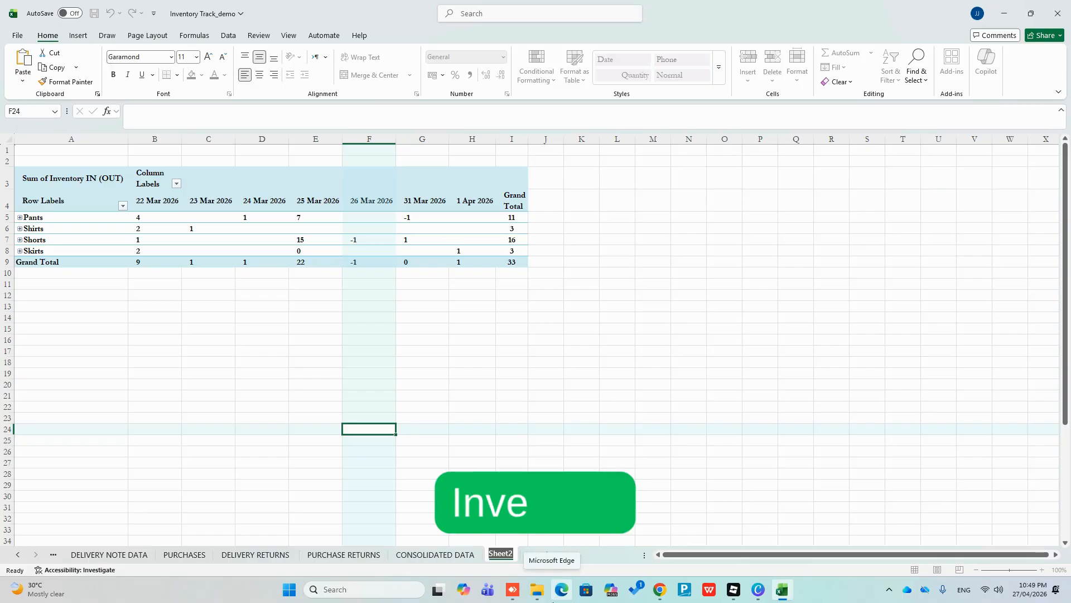
Rename the PivotTable sheet Sheet2 as INVENTORY SUMMARY.
type("INVEN")
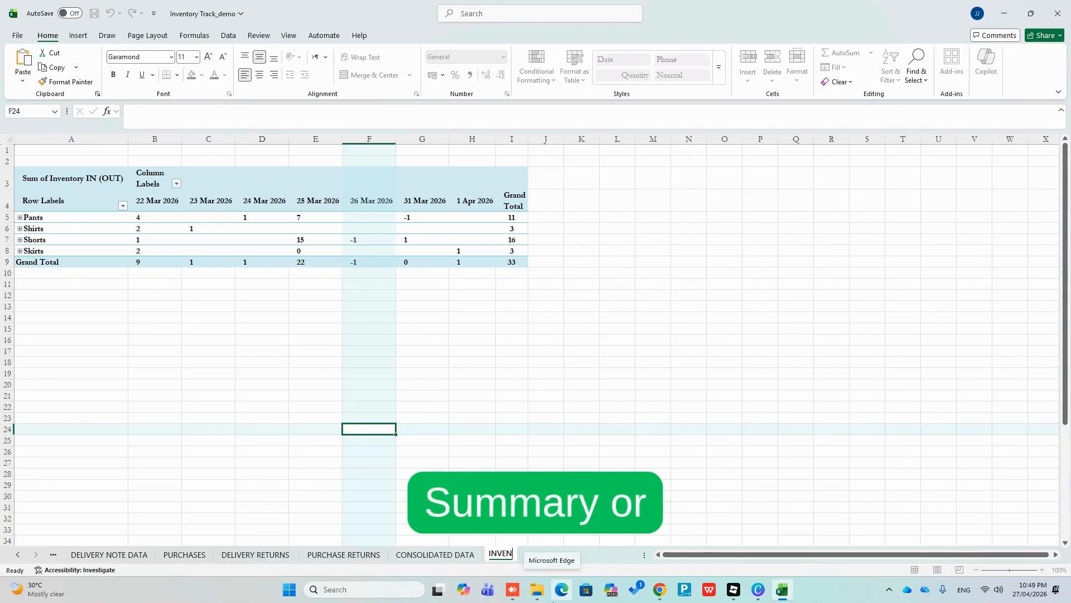
type("TORY")
key("Return")
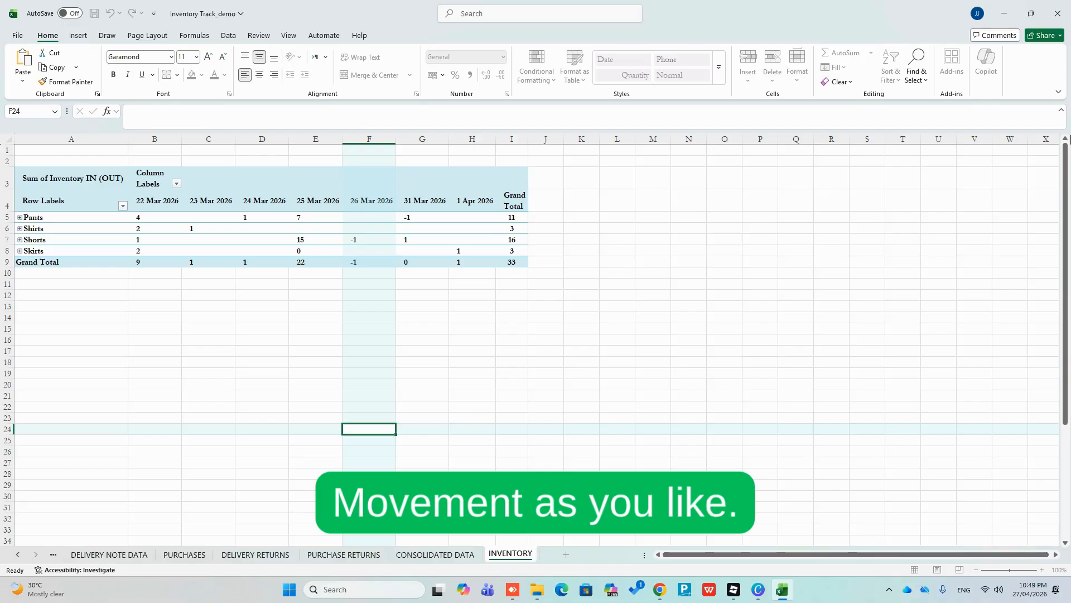
type("SUMMARY")
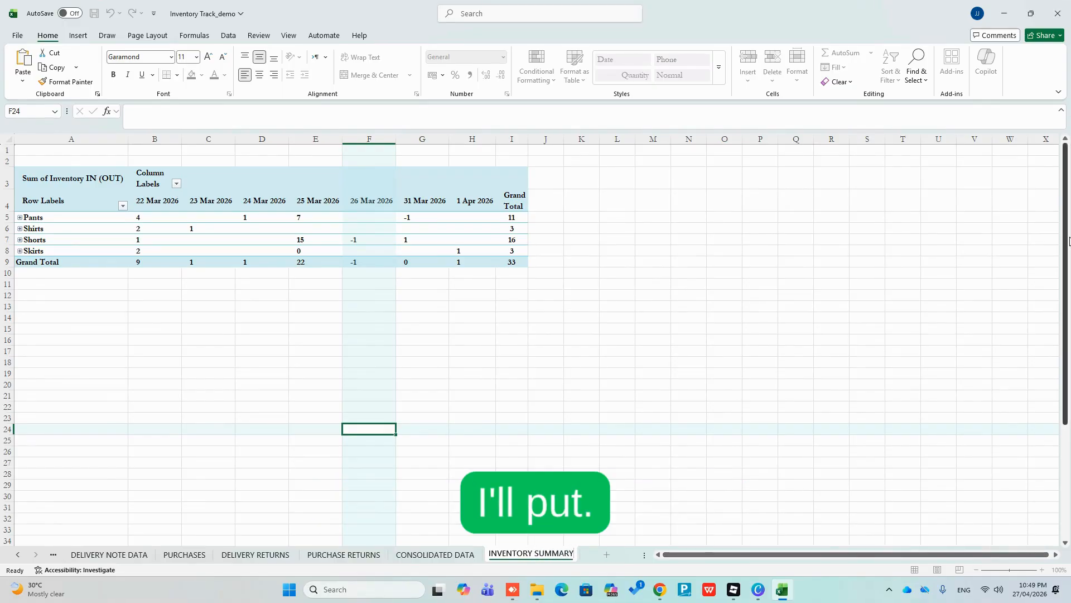
Copy the sheet name INVENTORY SUMMARY into cell A1 above the PivotTable as a bold title.
key("ctrl+a")
key("ctrl+c")
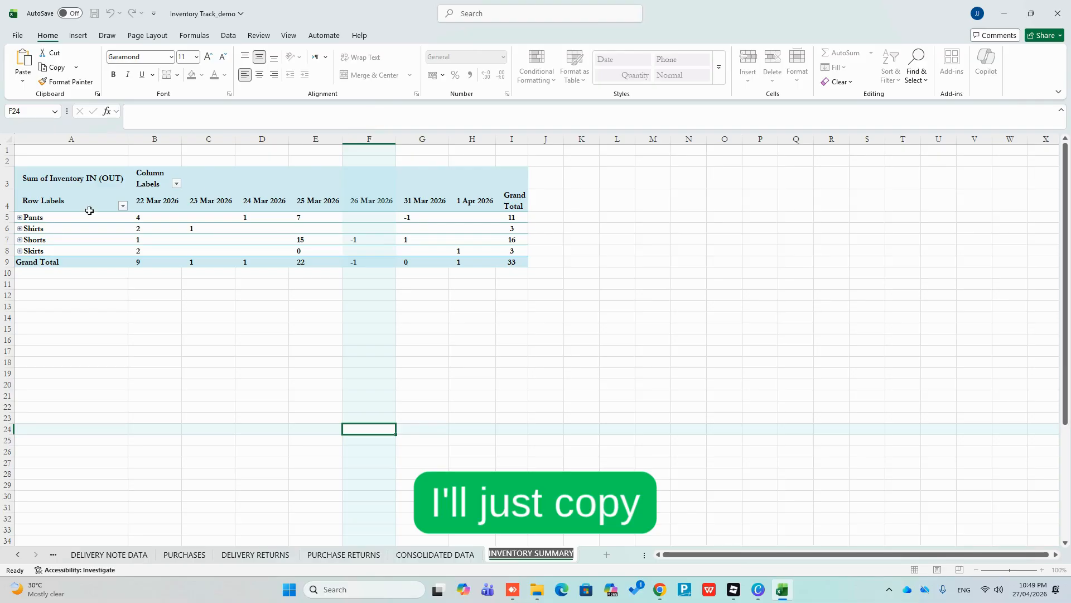
left_click(89, 153)
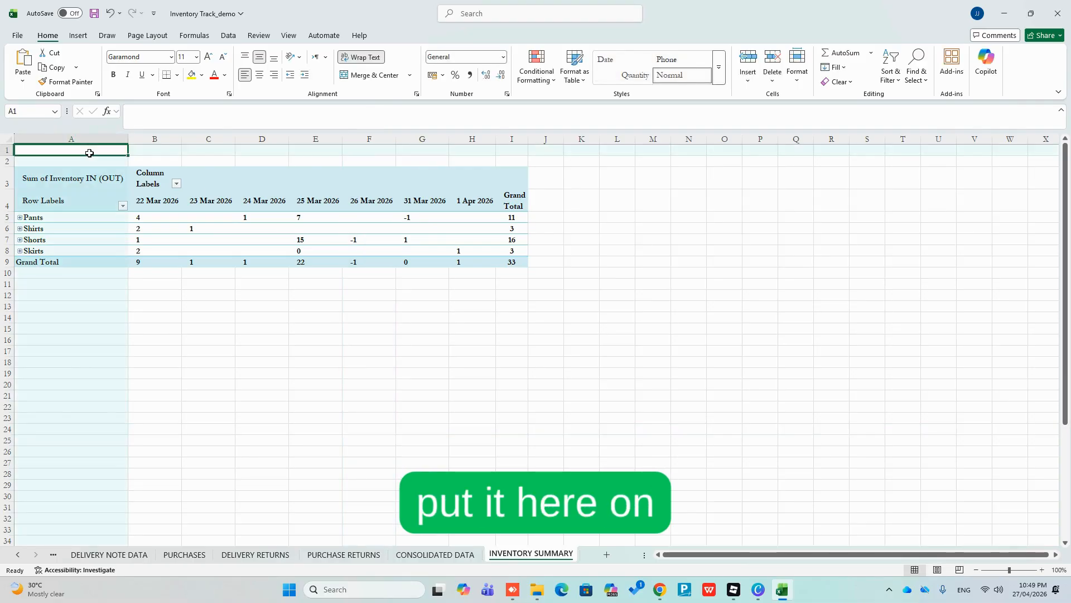
key("ctrl+v")
key("ctrl+b")
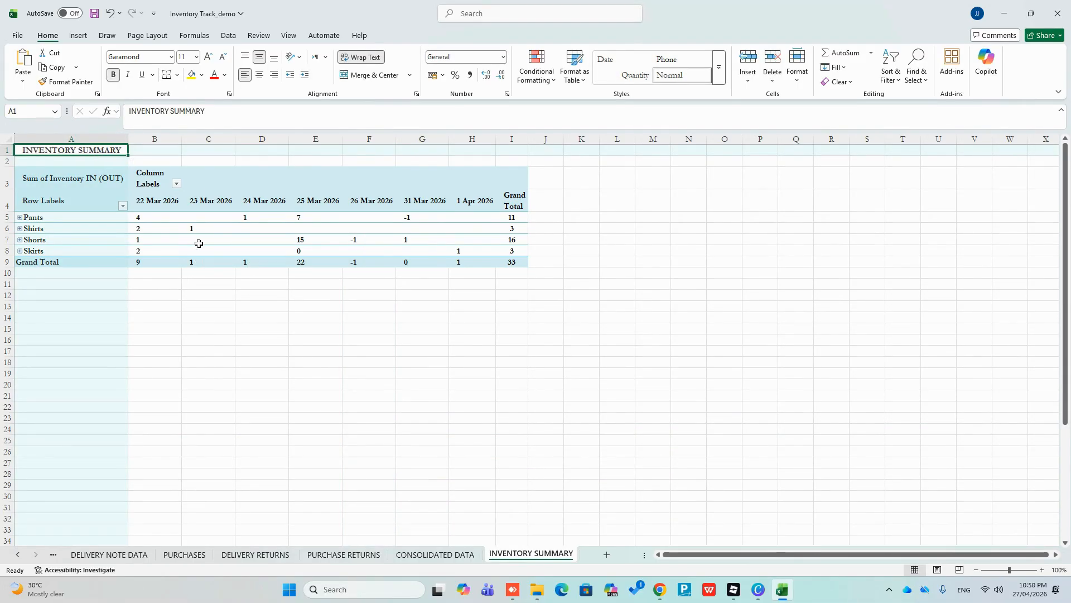
left_click(353, 343)
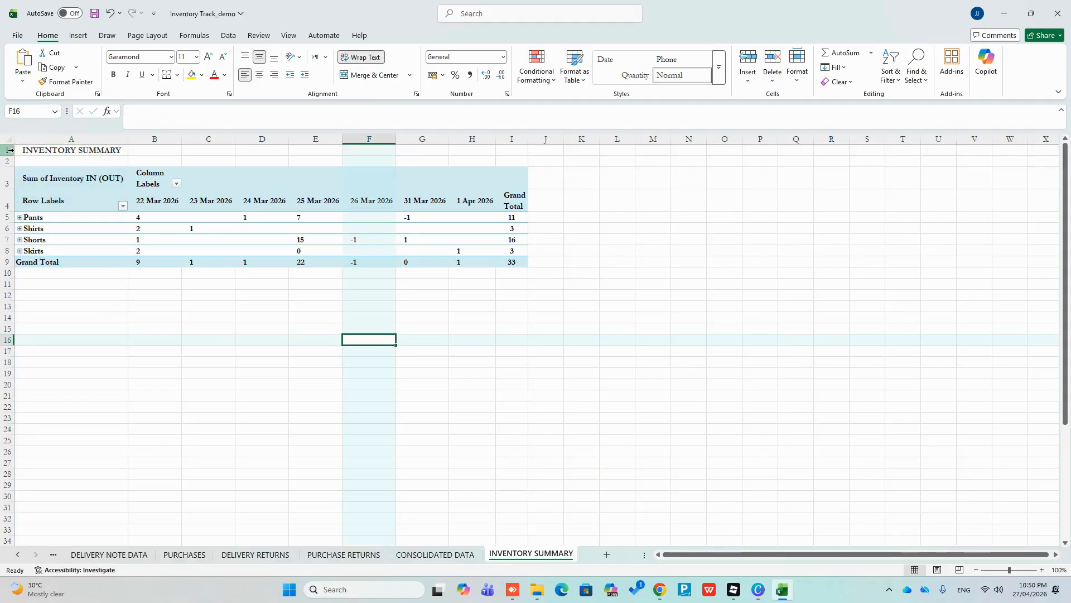
Enlarge the title in A1 to font size 16, widen column A to fit it on one line, and save the workbook.
left_click(36, 148)
left_click(197, 56)
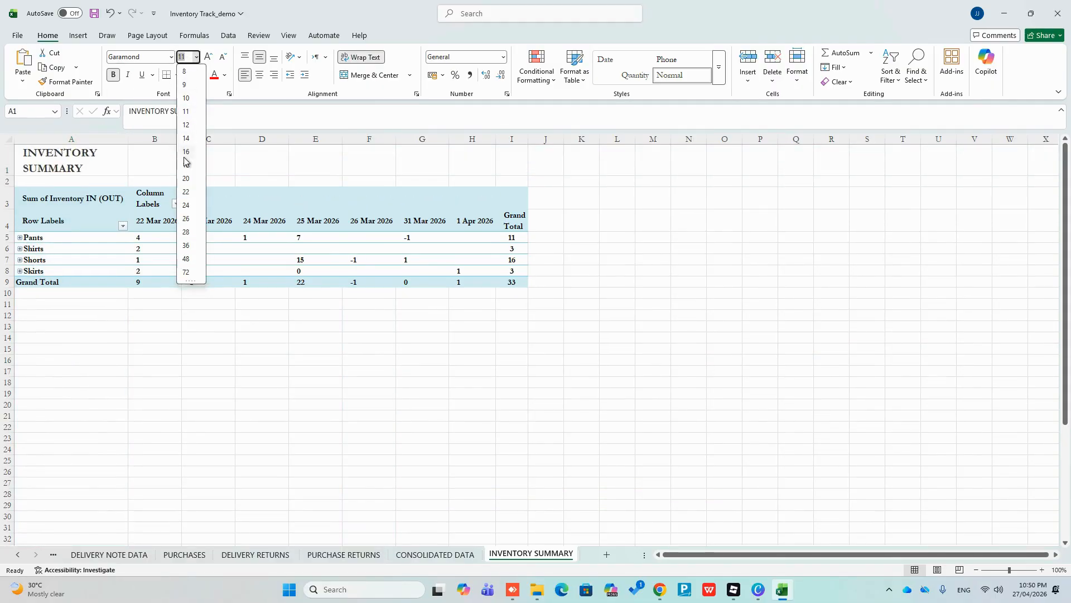
left_click(189, 156)
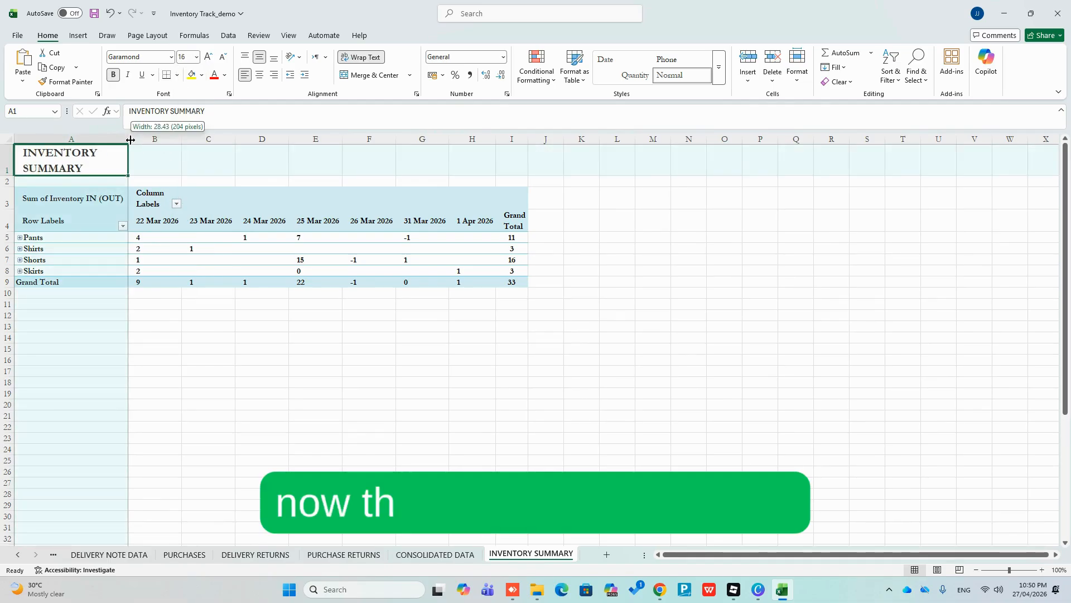
left_click_drag(128, 138, 173, 139)
left_click(337, 371)
key("ctrl+s")
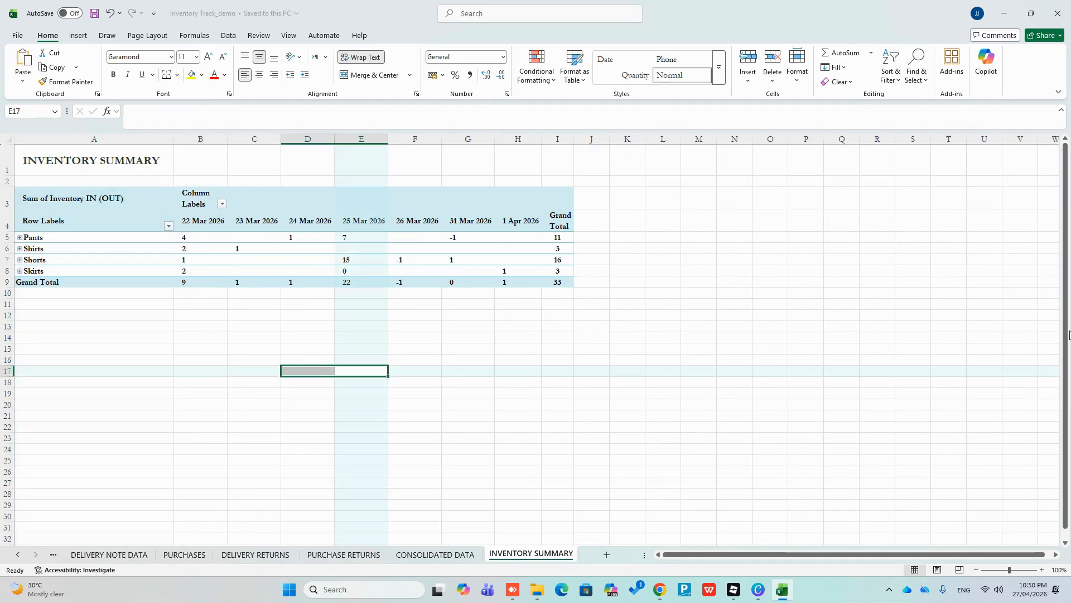
left_click(950, 300)
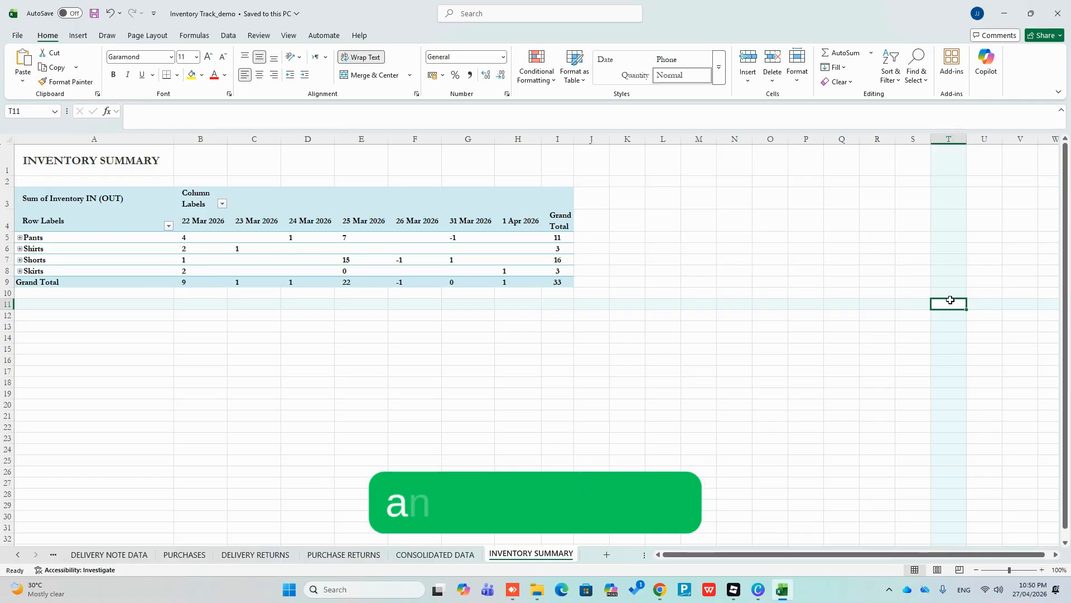
left_click(635, 283)
scroll(638, 279, "down", 1)
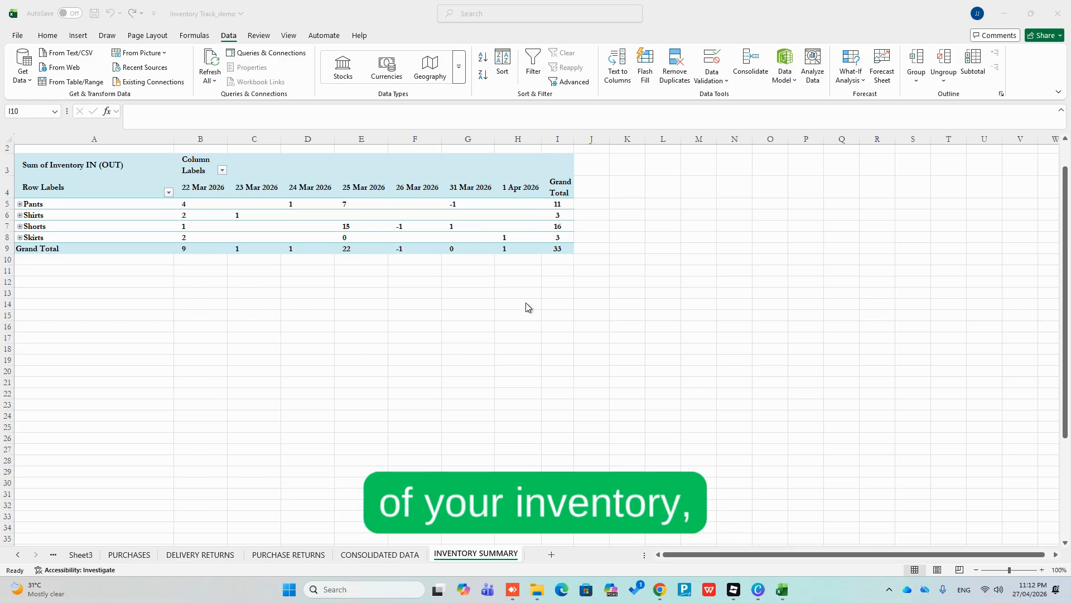
Add a new worksheet after INVENTORY SUMMARY and name it Product List.
left_click(550, 555)
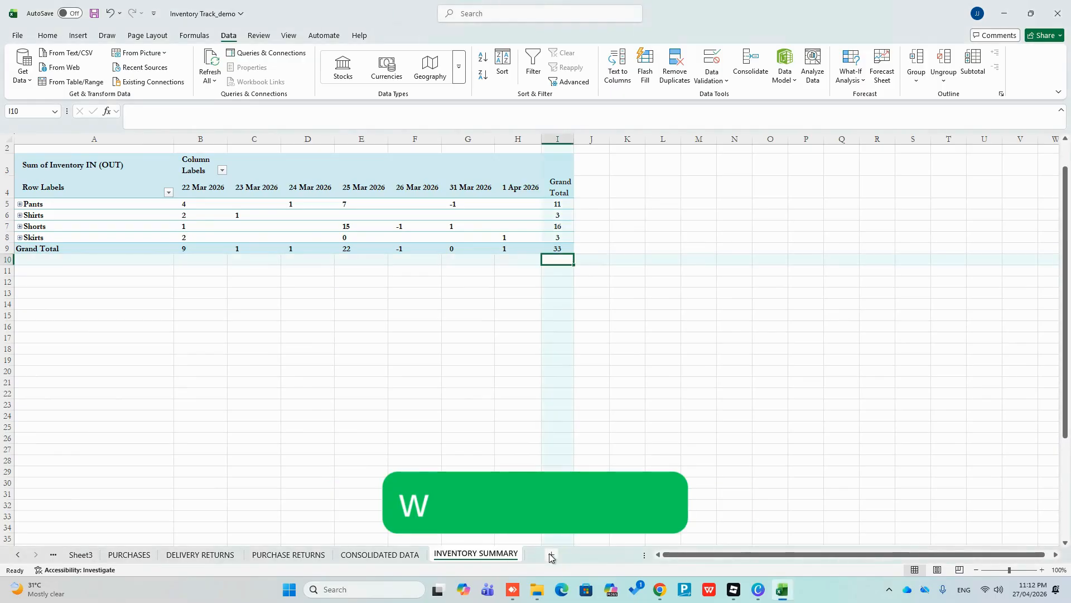
left_click(551, 555)
double_click(543, 553)
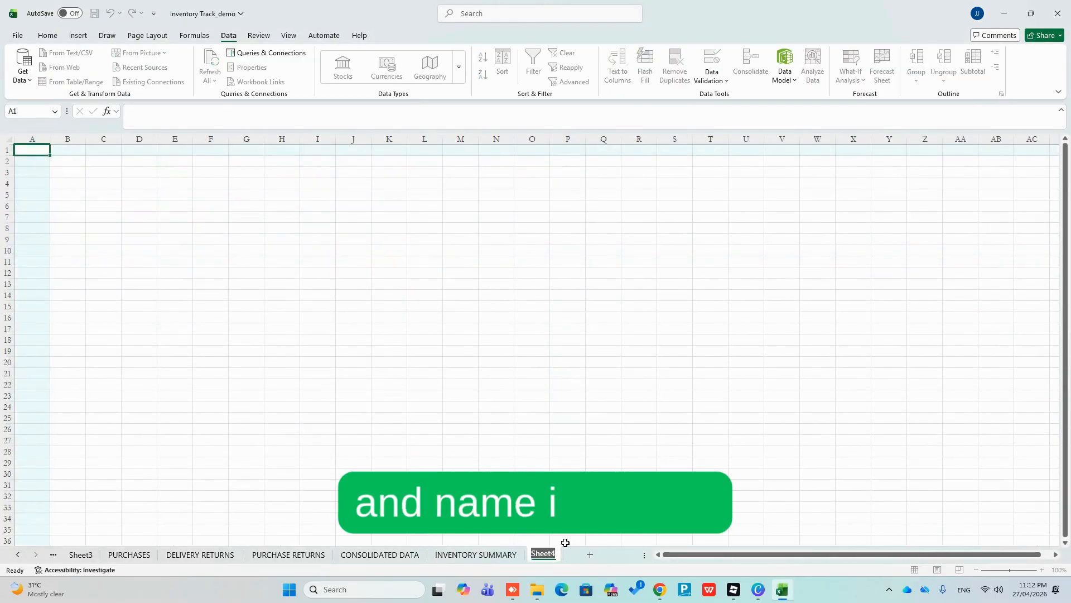
type("Produ")
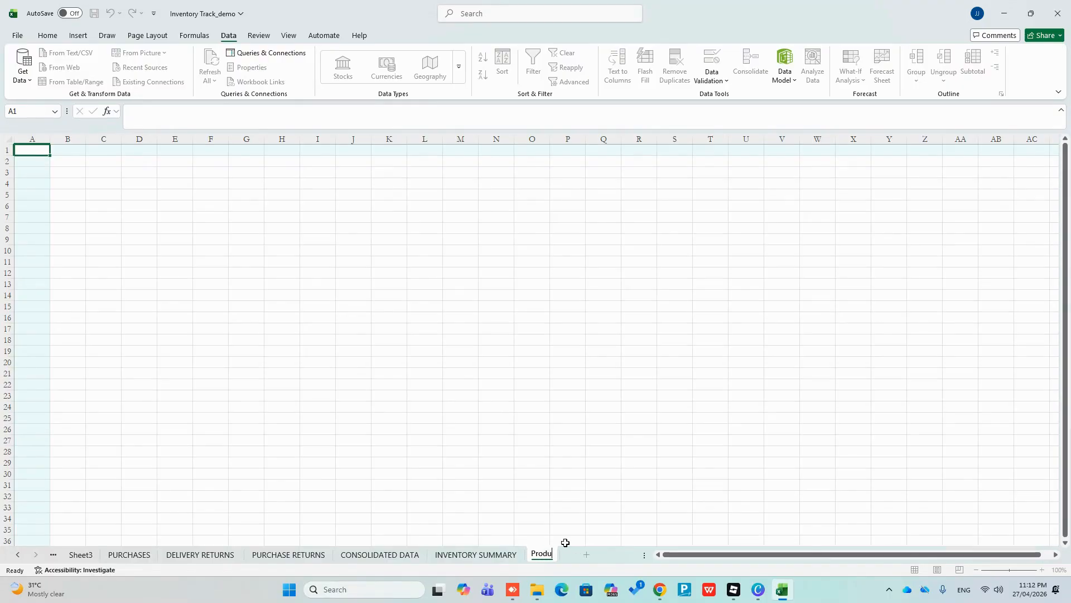
type("ct List")
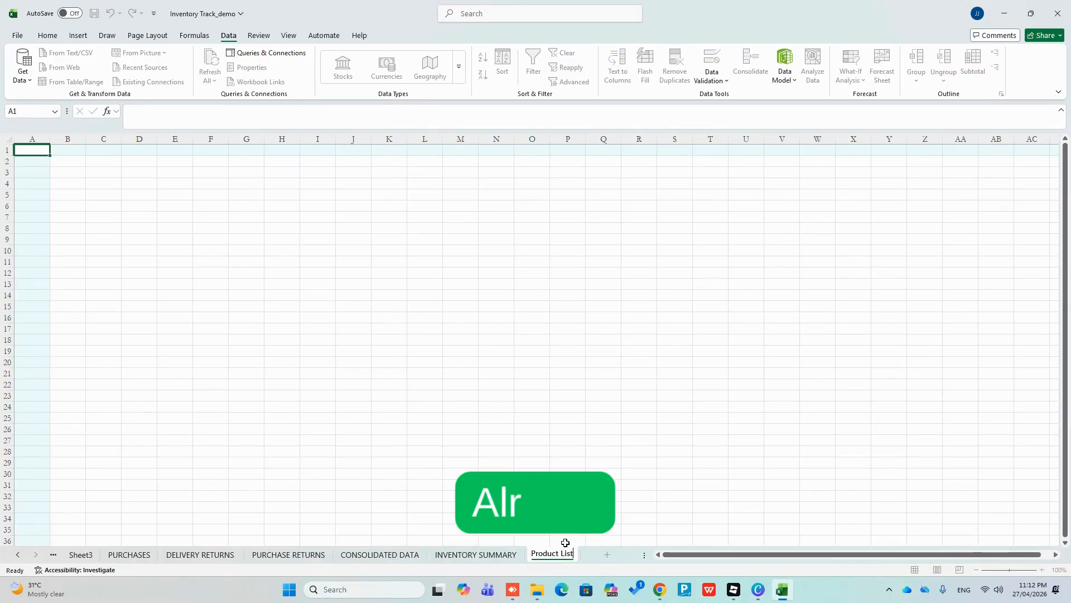
left_click(580, 362)
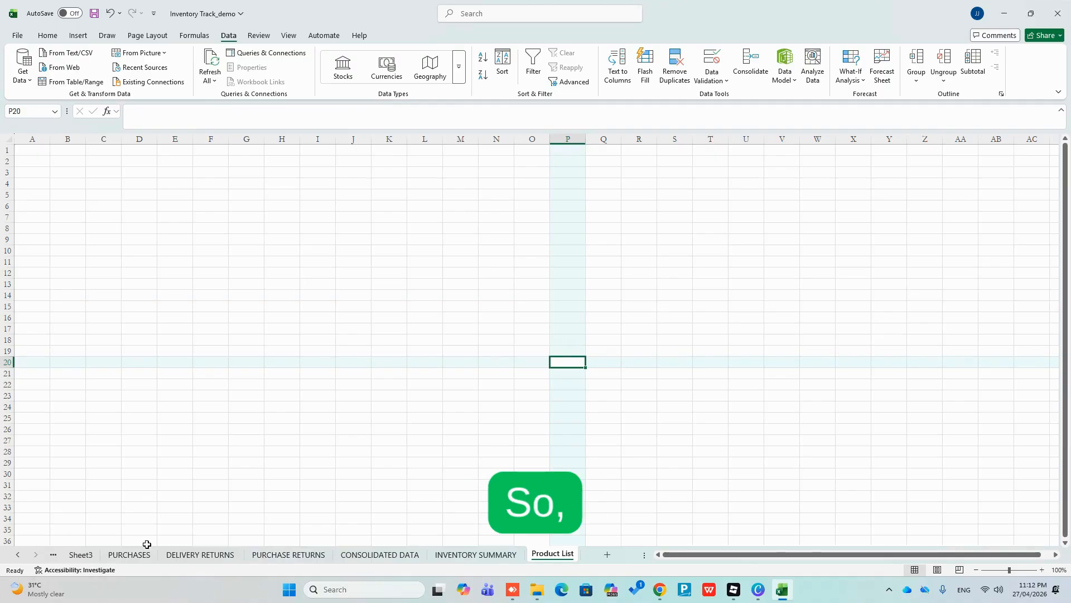
Collapse the Pants, Shirts, Shorts and Skirts groups in the unit price PivotTable on Sheet3.
left_click(92, 555)
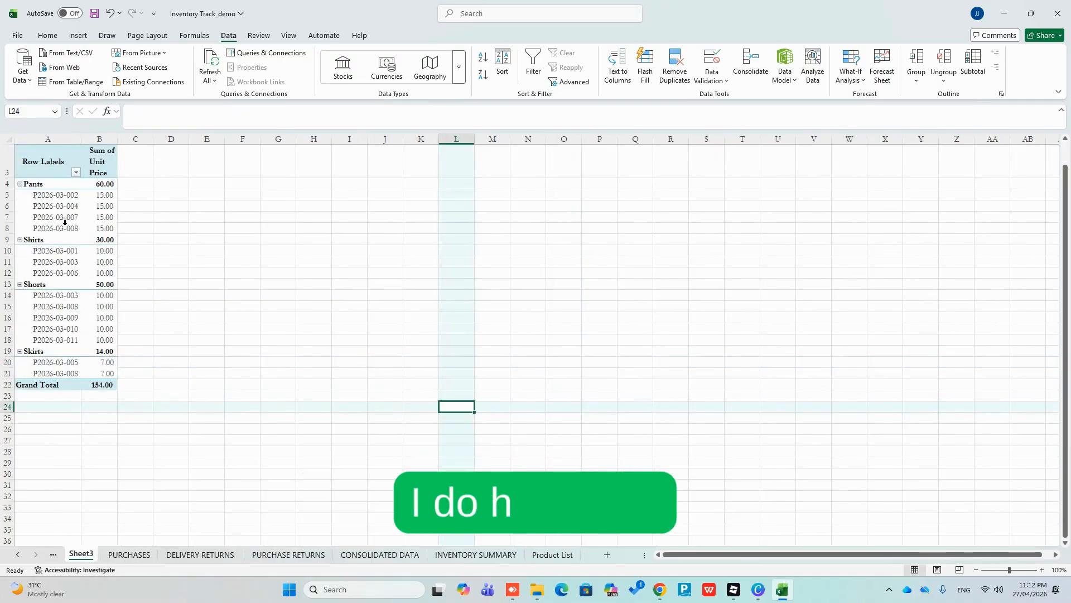
left_click(19, 184)
left_click(19, 195)
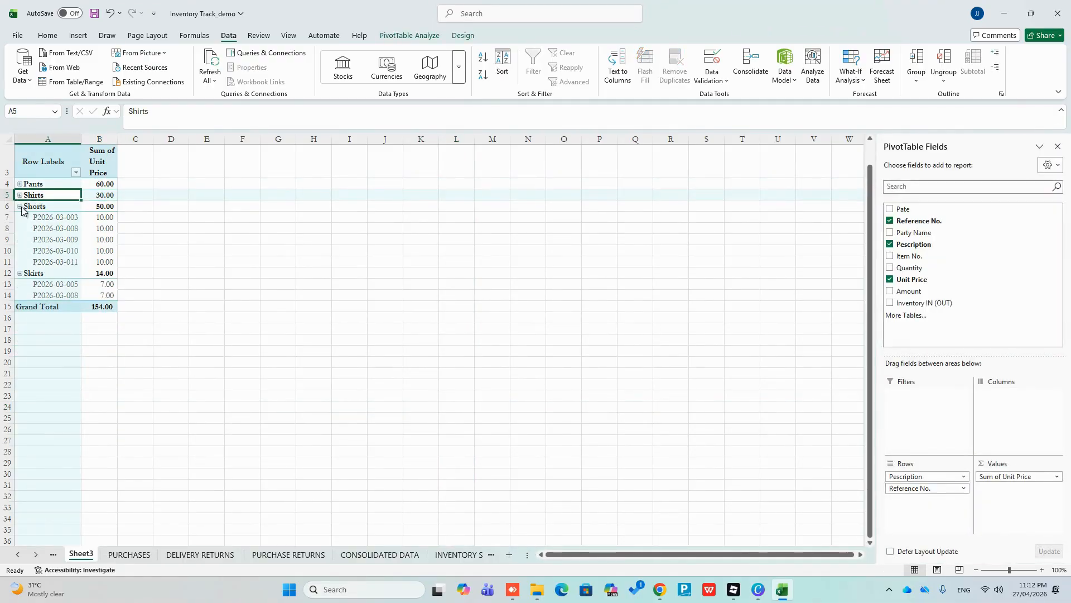
left_click(20, 207)
left_click(18, 219)
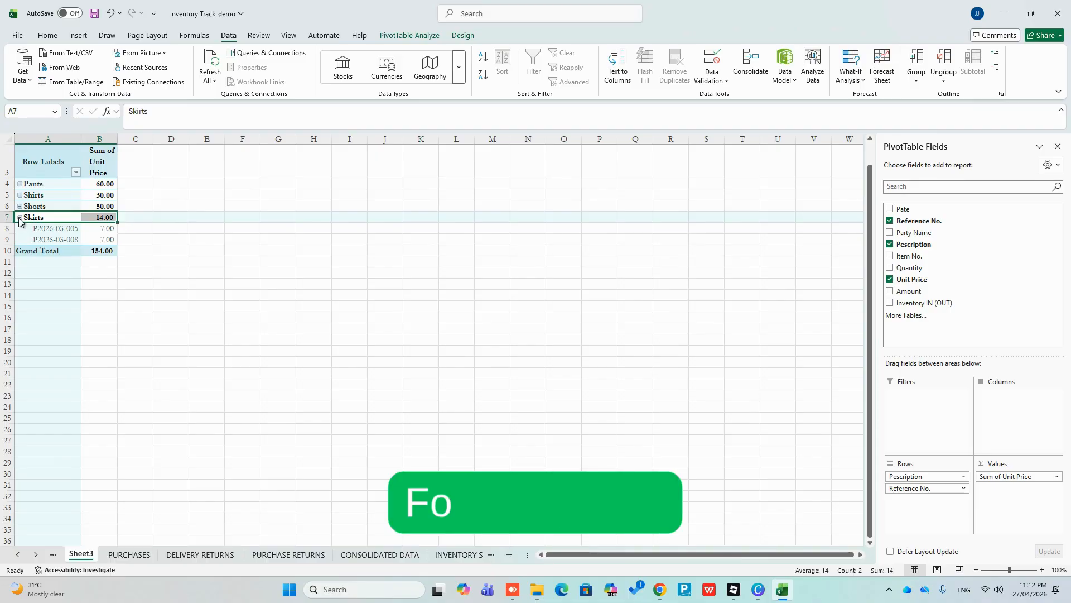
left_click(19, 218)
Copy the four item names from the Sheet3 PivotTable and paste them into the Product List sheet starting at A2.
left_click(37, 183)
left_click_drag(37, 184, 31, 215)
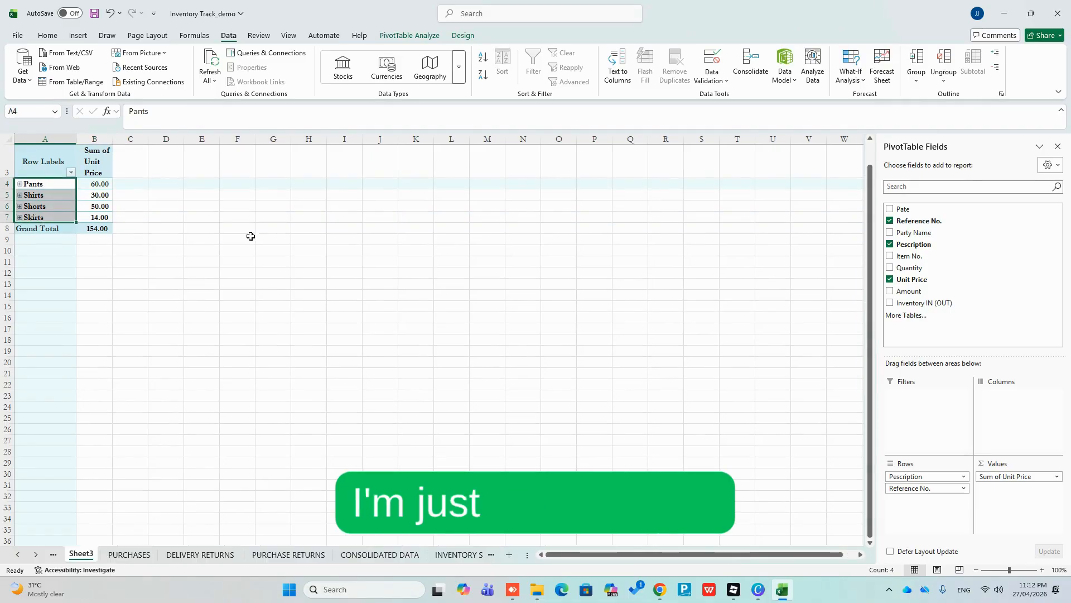
key("ctrl+c")
left_click(471, 556)
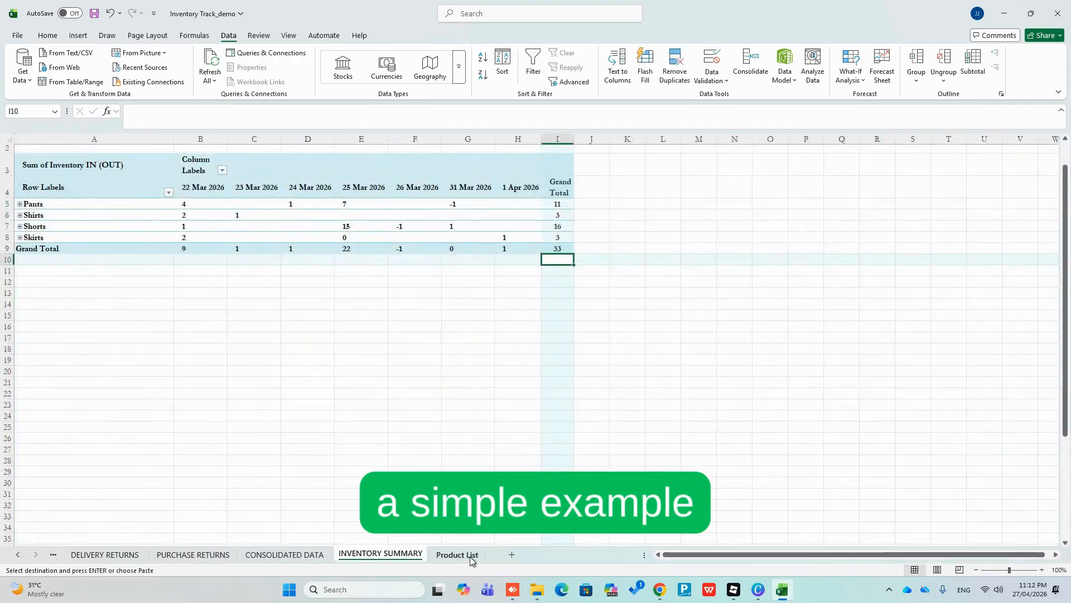
left_click(470, 555)
left_click(40, 163)
right_click(45, 164)
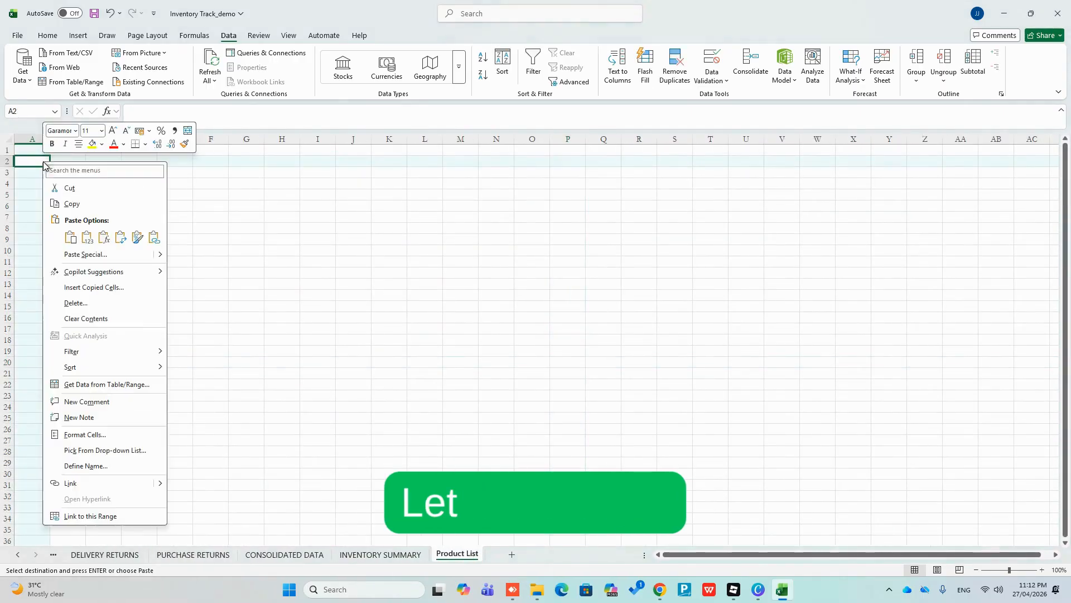
left_click(73, 239)
left_click(65, 266)
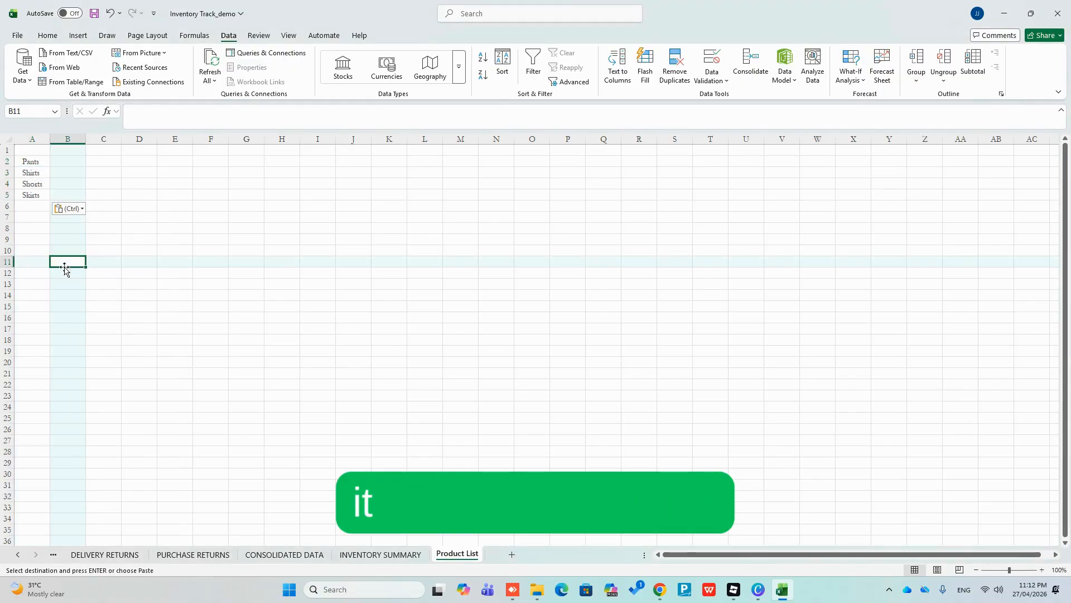
Expand the Pants, Shirts, Shorts and Skirts groups in the Sheet3 PivotTable to look up each item's unit price.
left_click(104, 554)
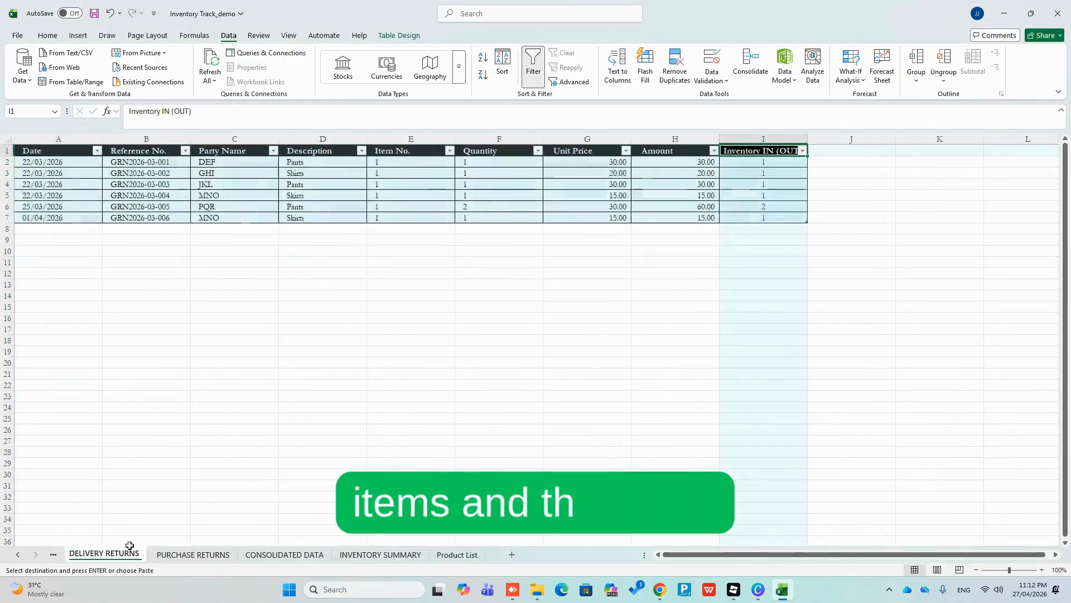
left_click(18, 554)
left_click(89, 554)
left_click(19, 555)
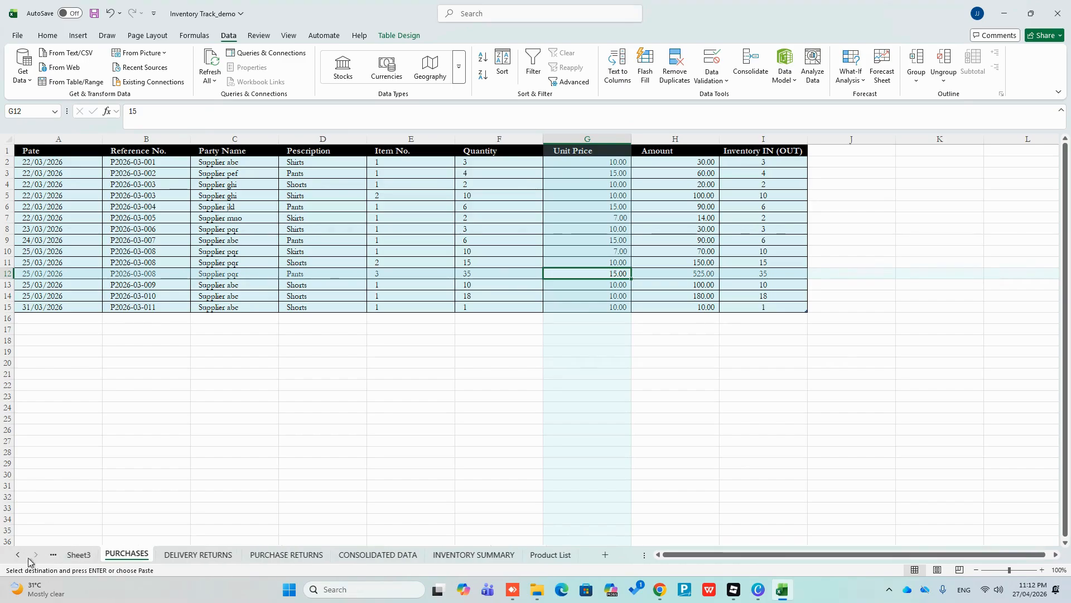
left_click(79, 554)
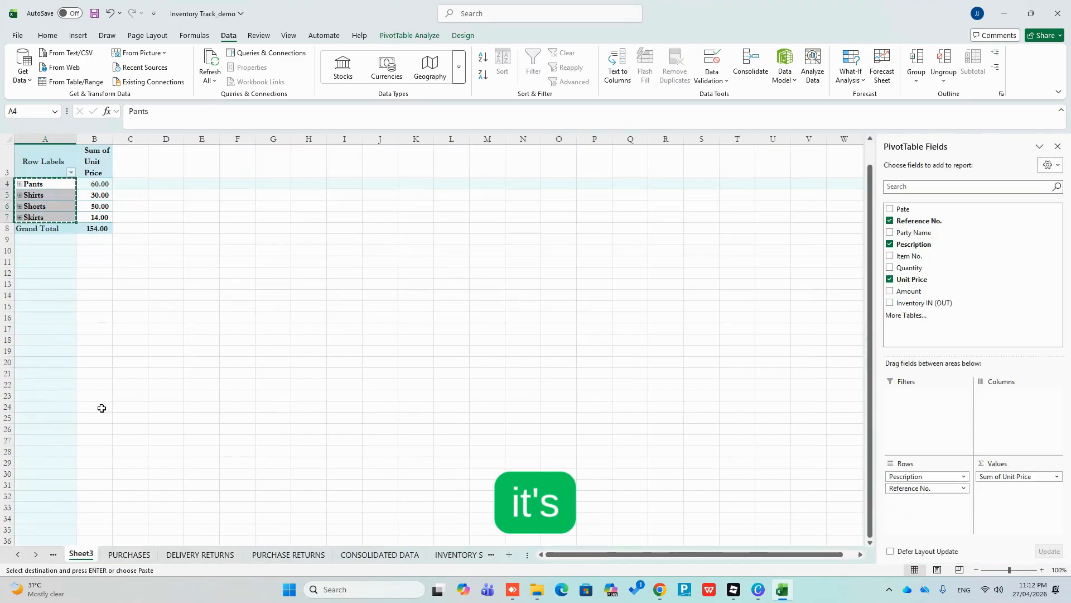
left_click(20, 184)
left_click(20, 284)
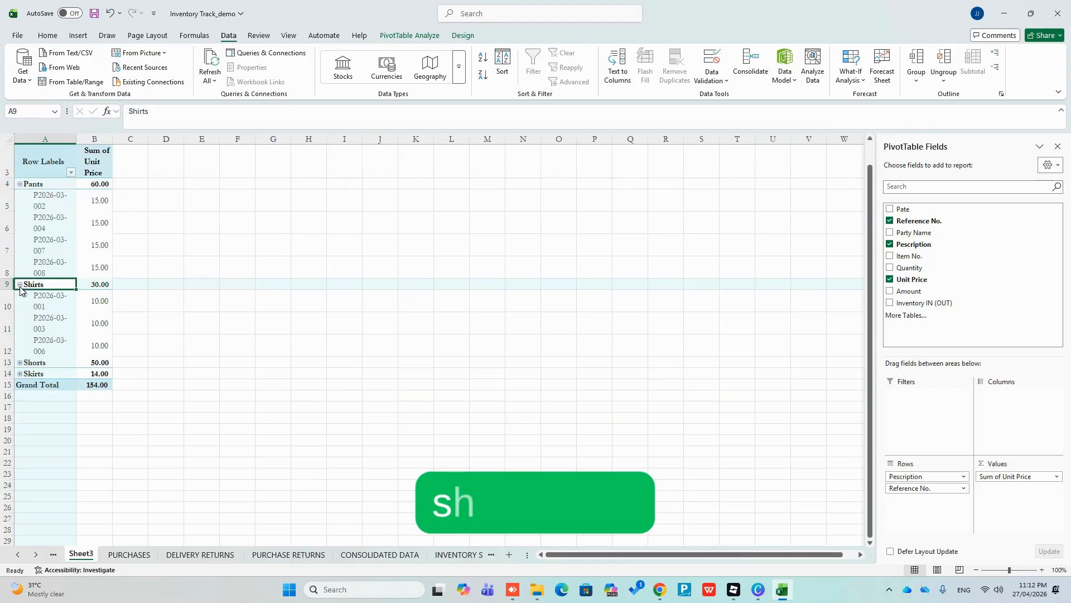
left_click(20, 363)
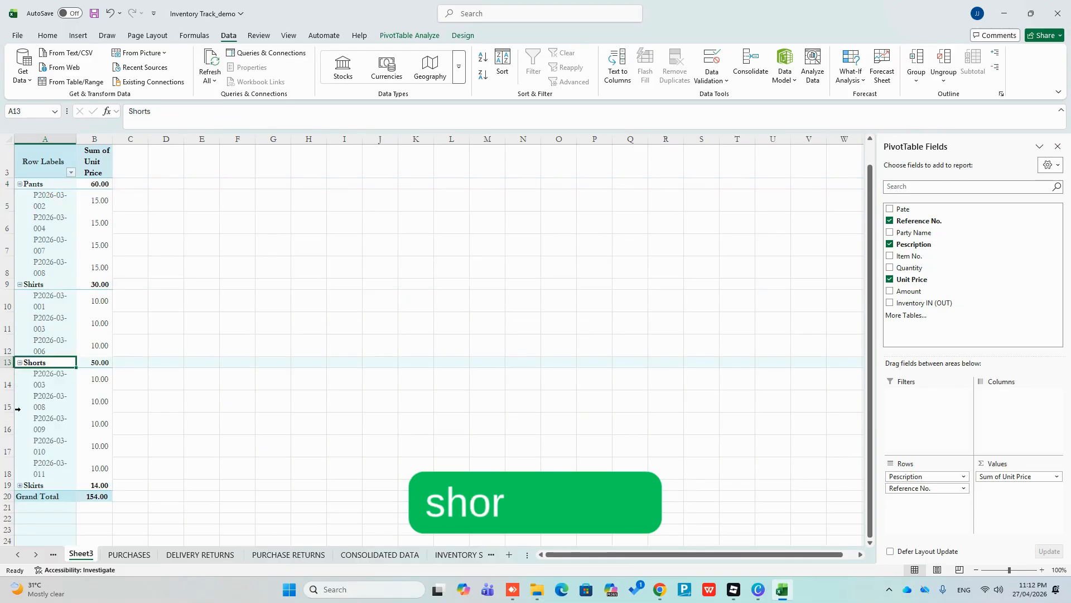
left_click(19, 485)
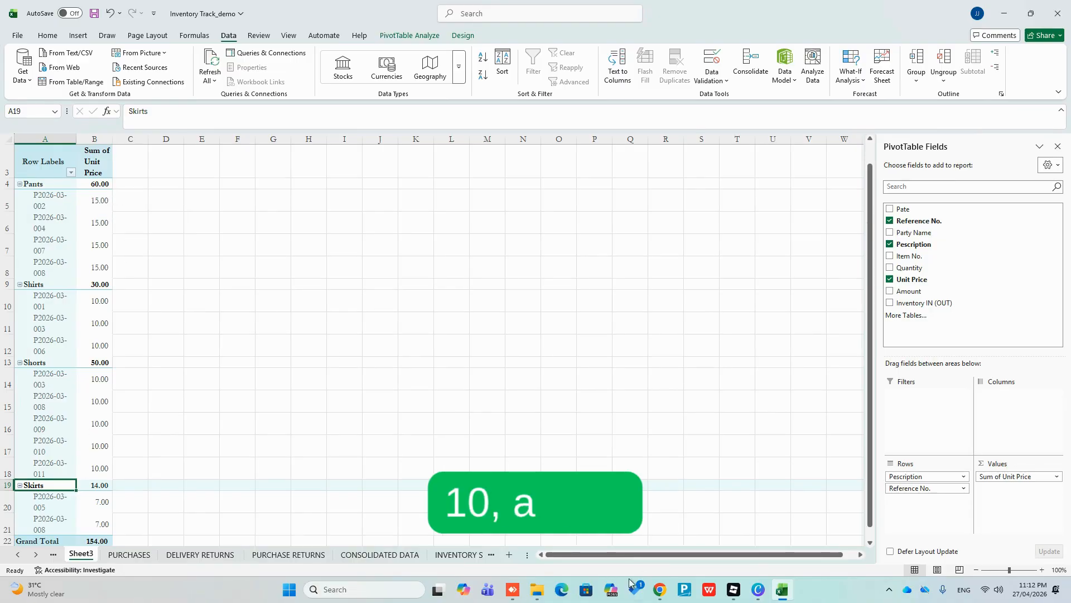
Enter the unit prices 15, 10, 10 and 7 for Pants, Shirts, Shorts and Skirts in B2:B5 of the Product List sheet.
left_click(35, 555)
left_click(36, 555)
left_click(35, 555)
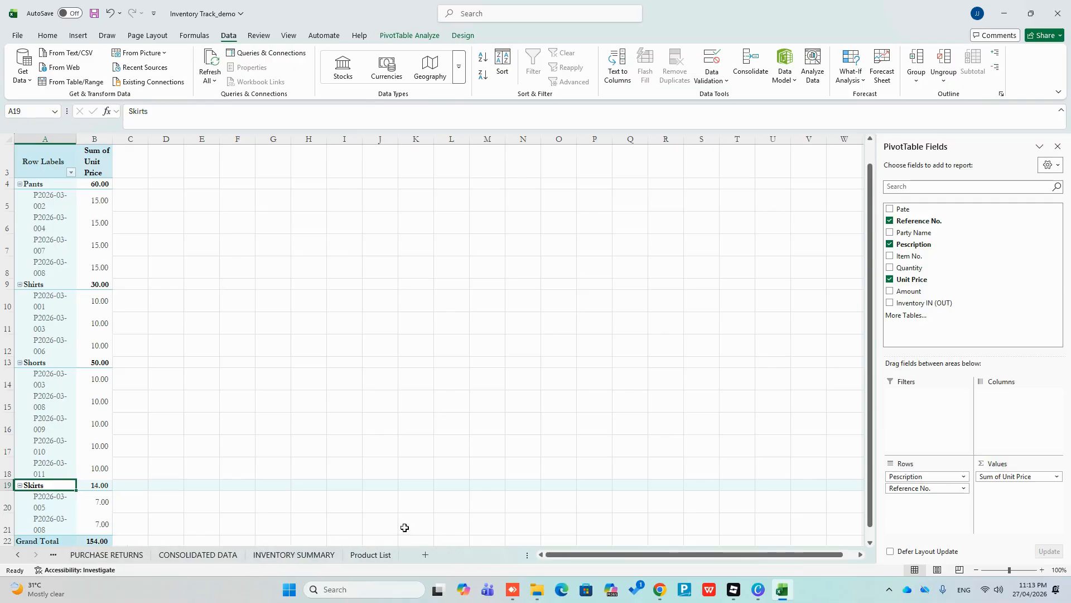
left_click(373, 558)
left_click(59, 162)
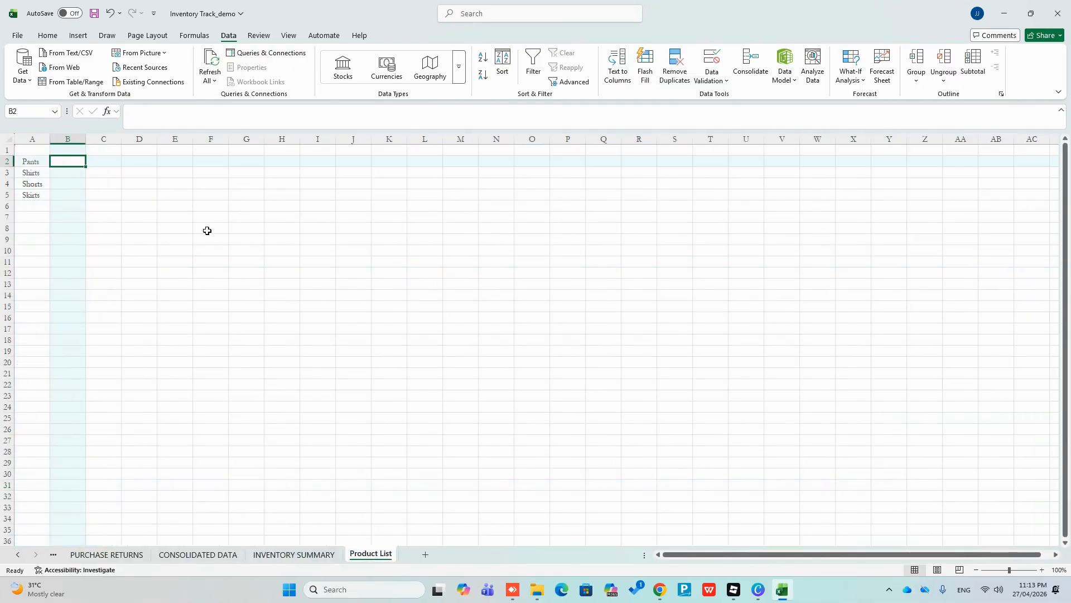
type("15")
key("Return")
type("10")
key("Return")
type("10")
key("Return")
type("7")
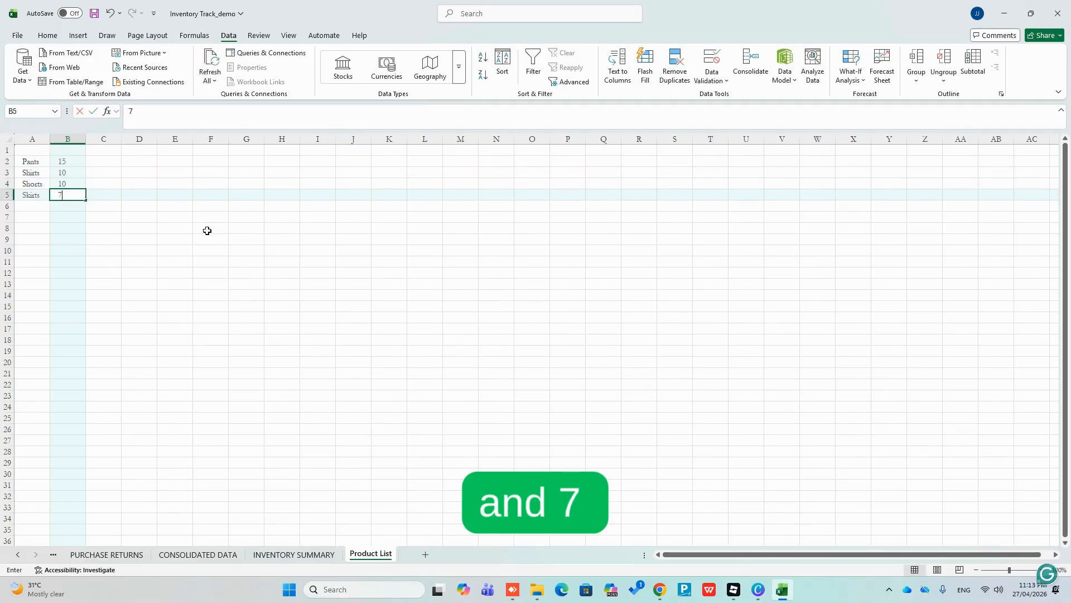
key("Return")
Enter the header Unit Price in B1 of the Product List sheet, with a line break between the two words.
left_click(76, 146)
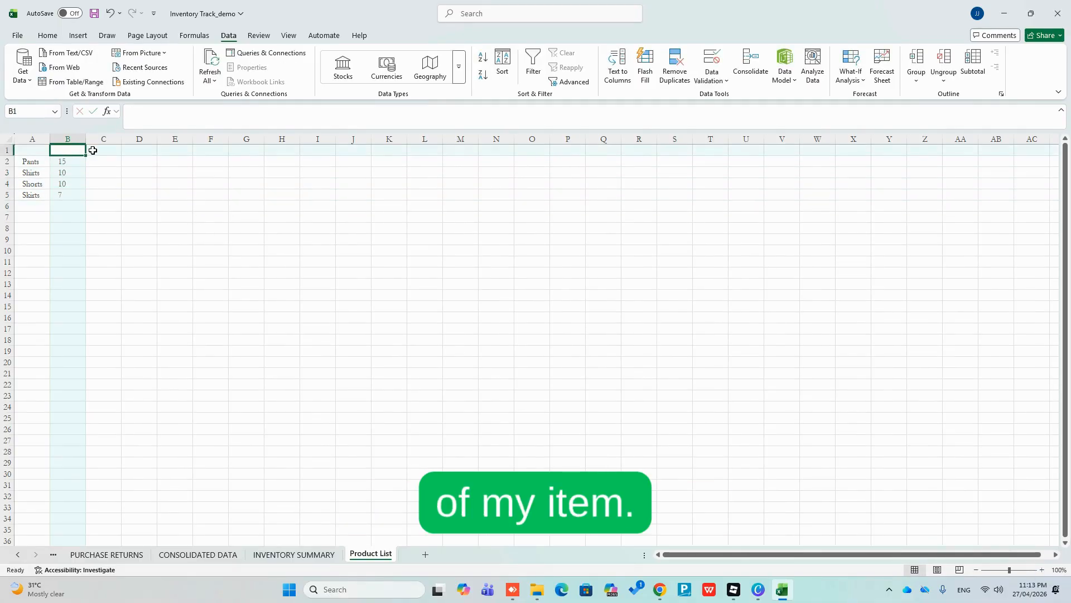
type("Price")
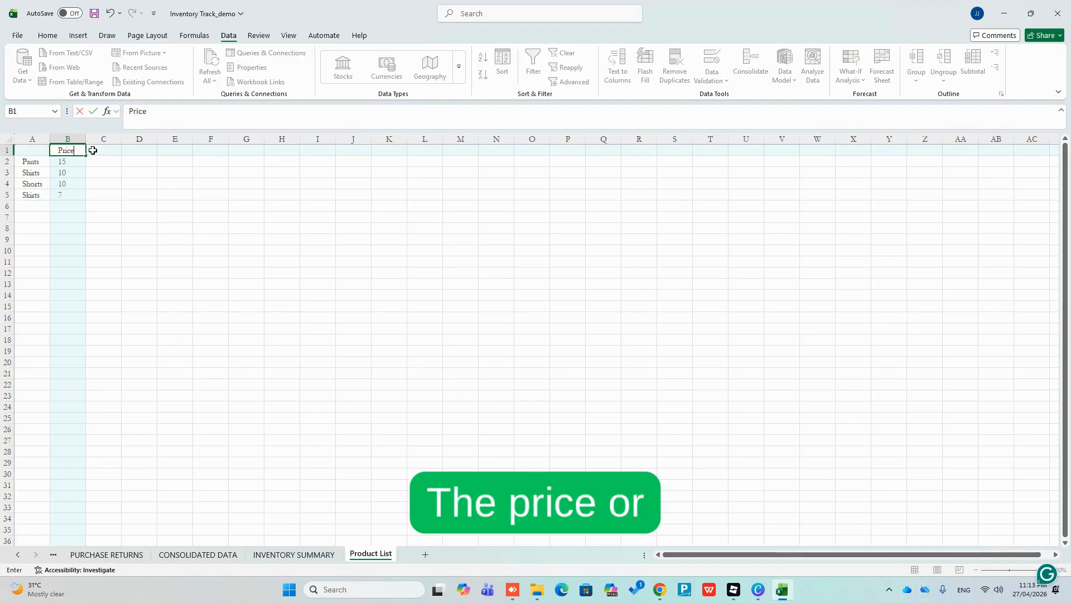
key("BackSpace")
key("BackSpace")
key("BackSpace")
key("BackSpace")
key("BackSpace")
type("U")
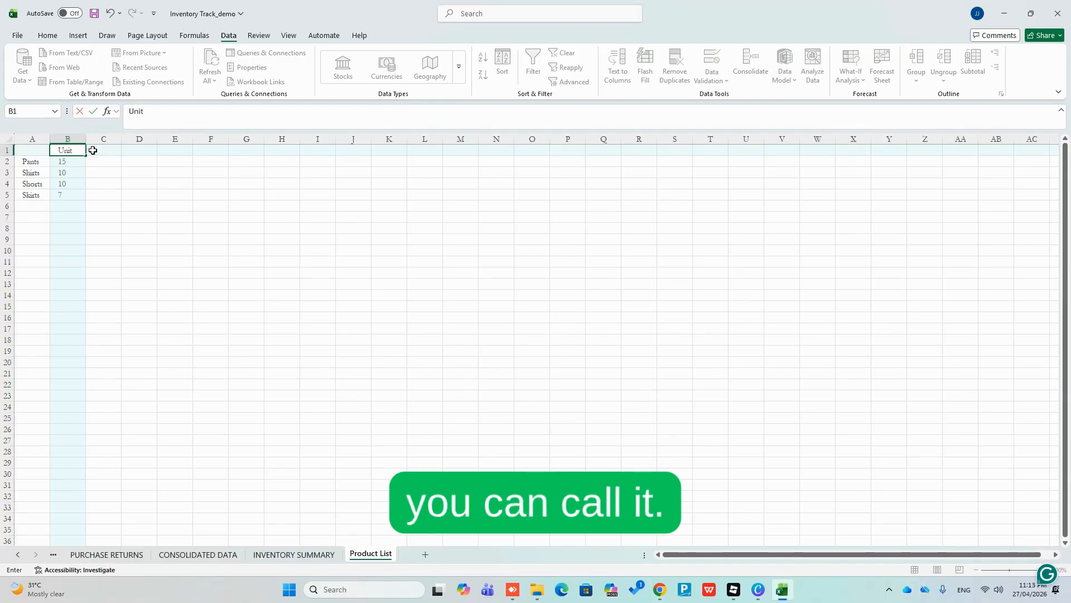
type("nit")
key("alt+Return")
type("Price")
Enter the header Item Name in A1 above the list of products.
key("Left")
type("Ite")
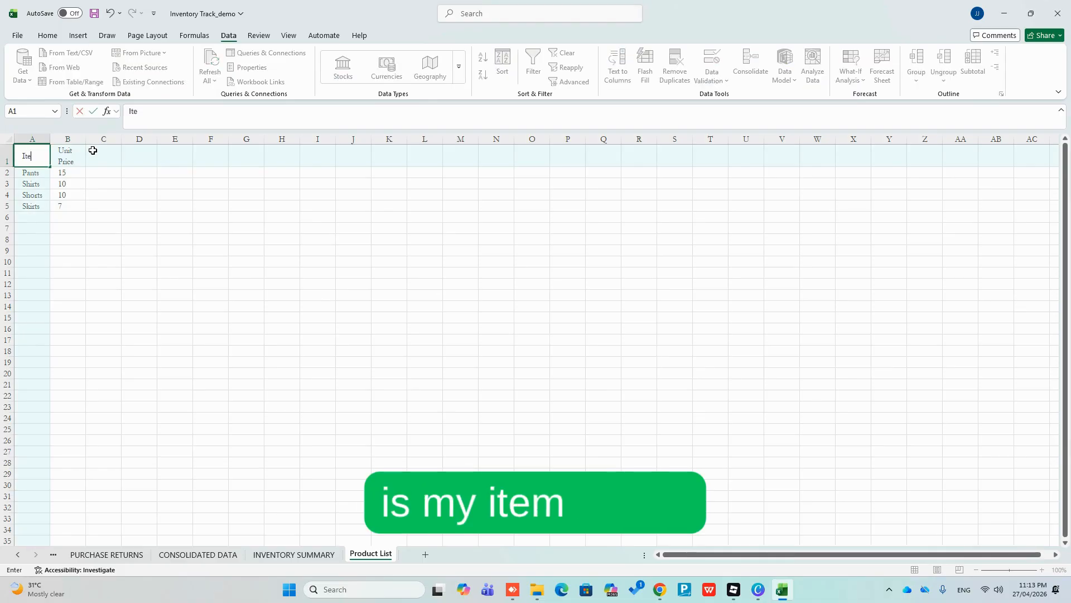
type("m Name")
key("Return")
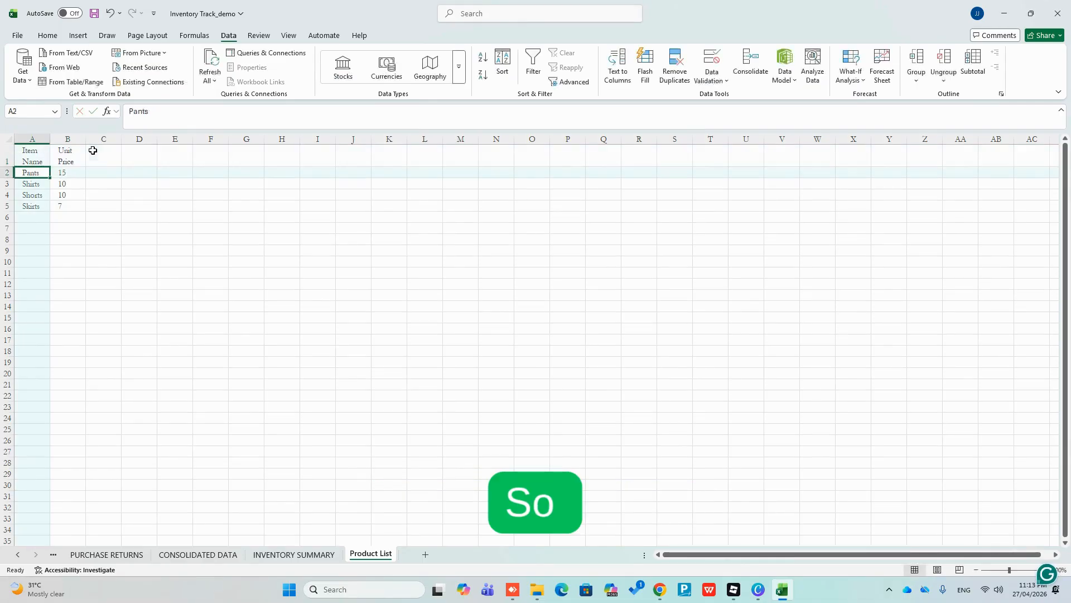
Add the header Product ID in C1 of the Product List sheet and widen columns A to C.
left_click_drag(40, 136, 126, 141)
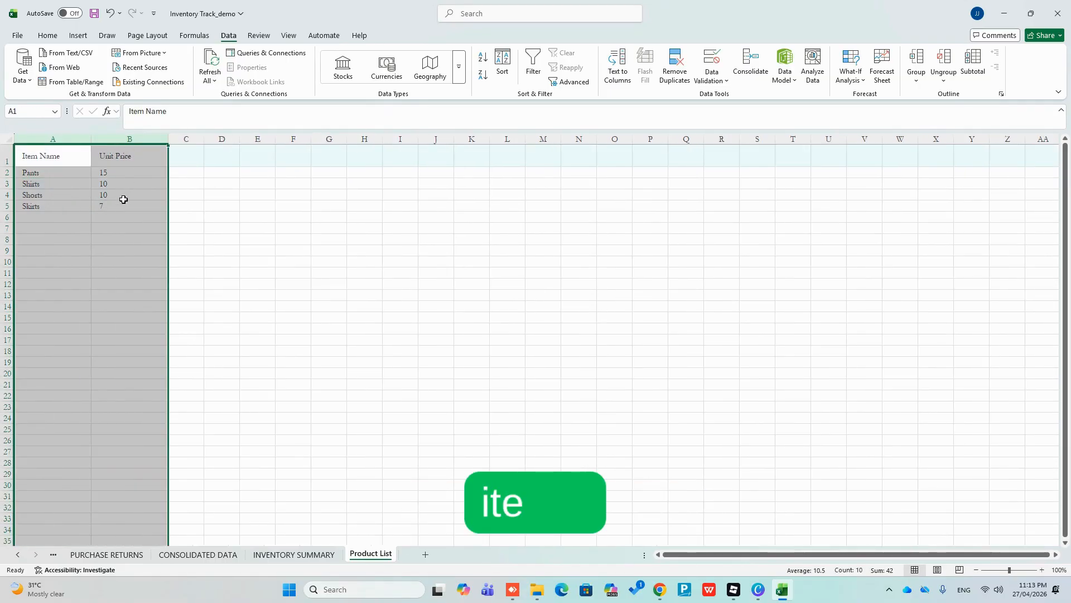
left_click(72, 238)
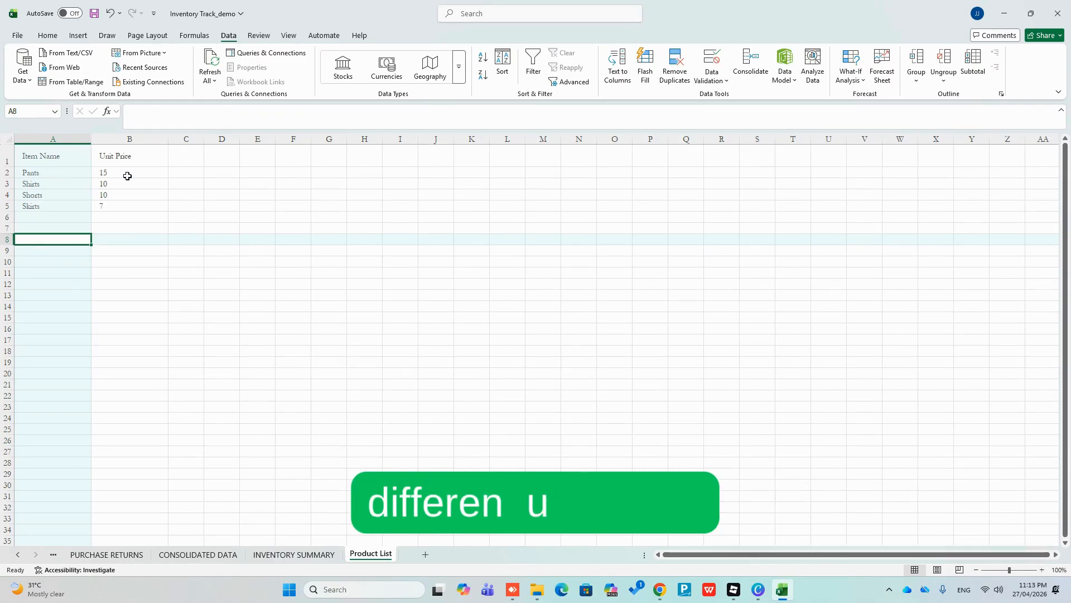
left_click(182, 161)
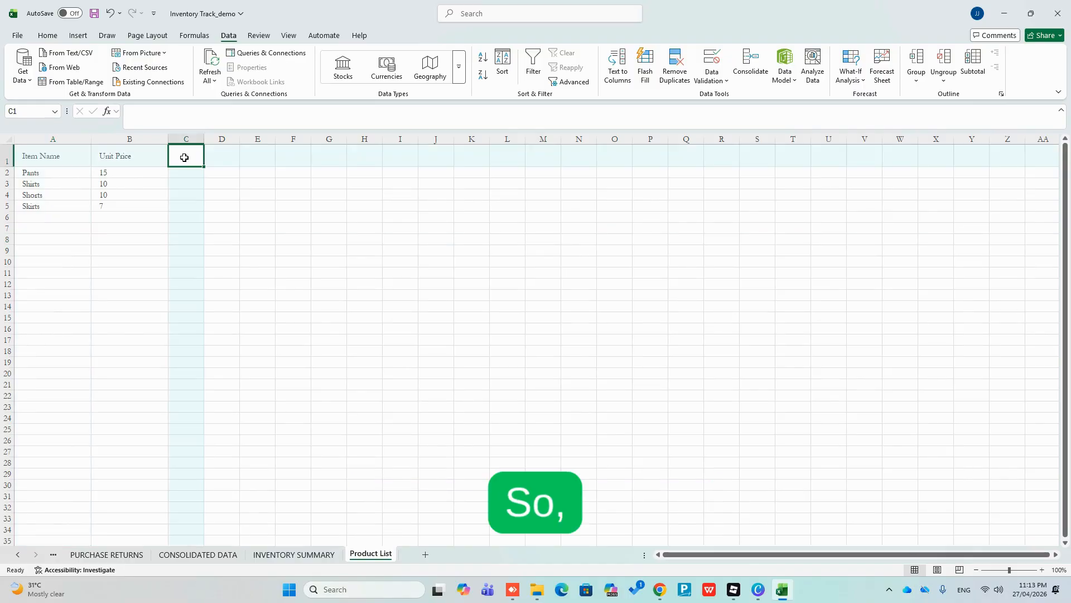
type("Pr")
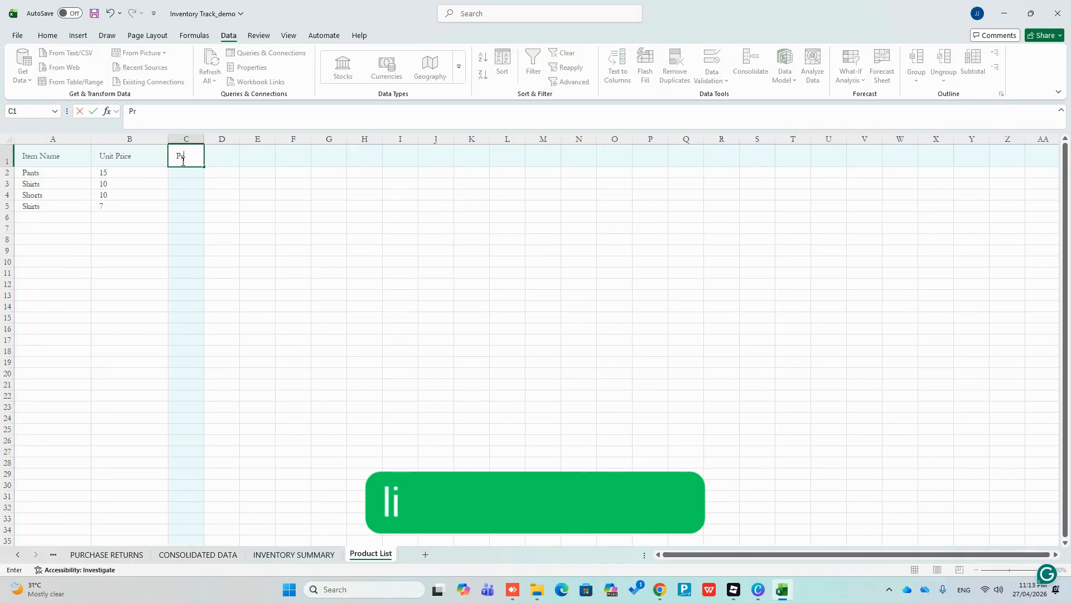
type("oduct ID")
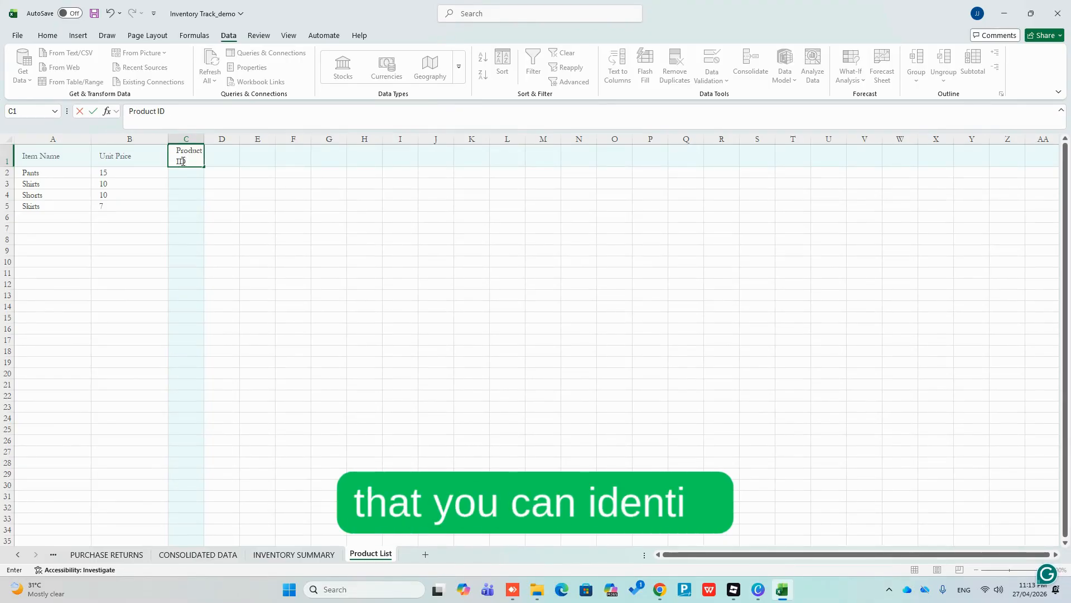
left_click(186, 272)
left_click_drag(205, 141, 267, 141)
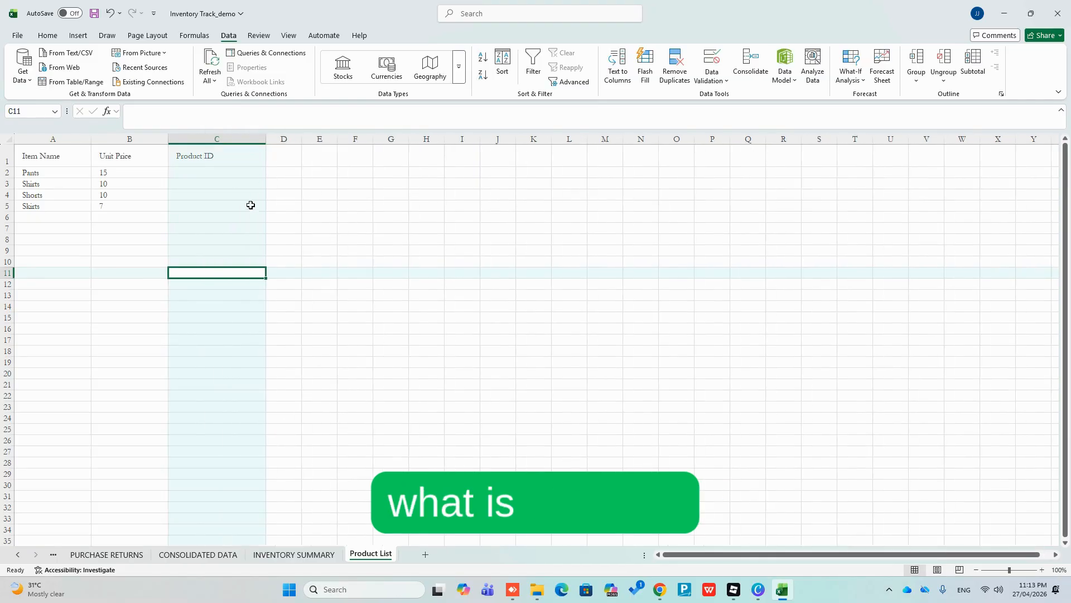
left_click(233, 215)
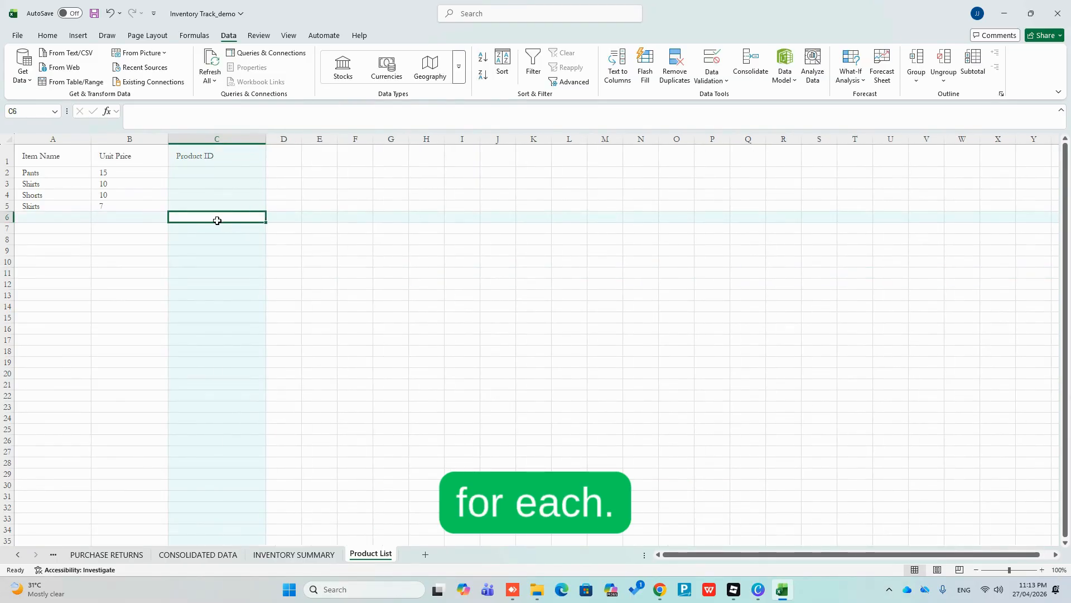
Save the workbook and make the header row of the Product List sheet bold.
key("ctrl+s")
left_click(248, 159)
key("shift+space")
key("ctrl+b")
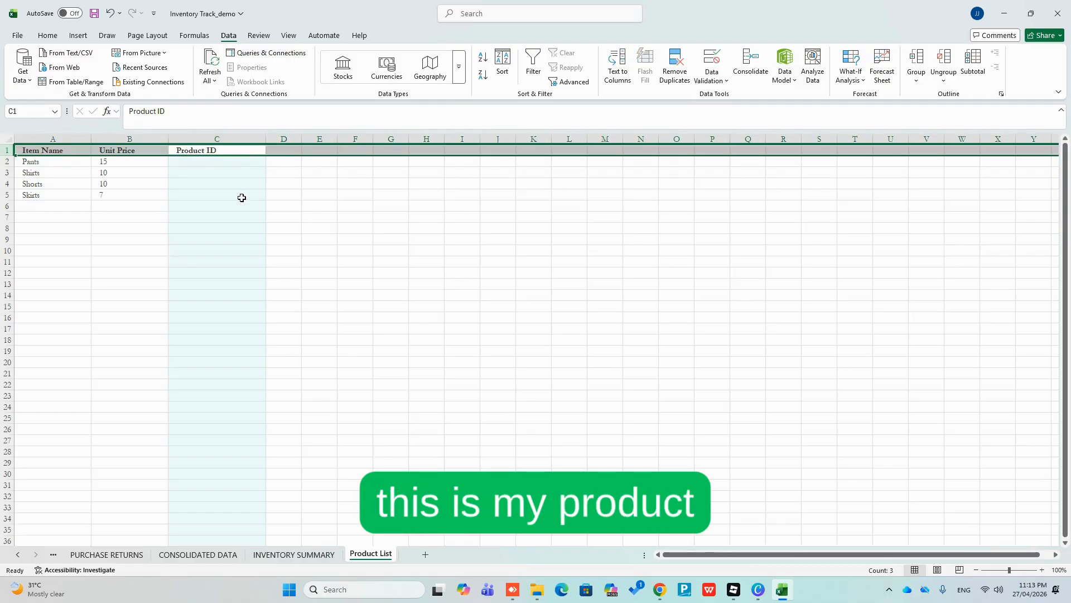
left_click(254, 266)
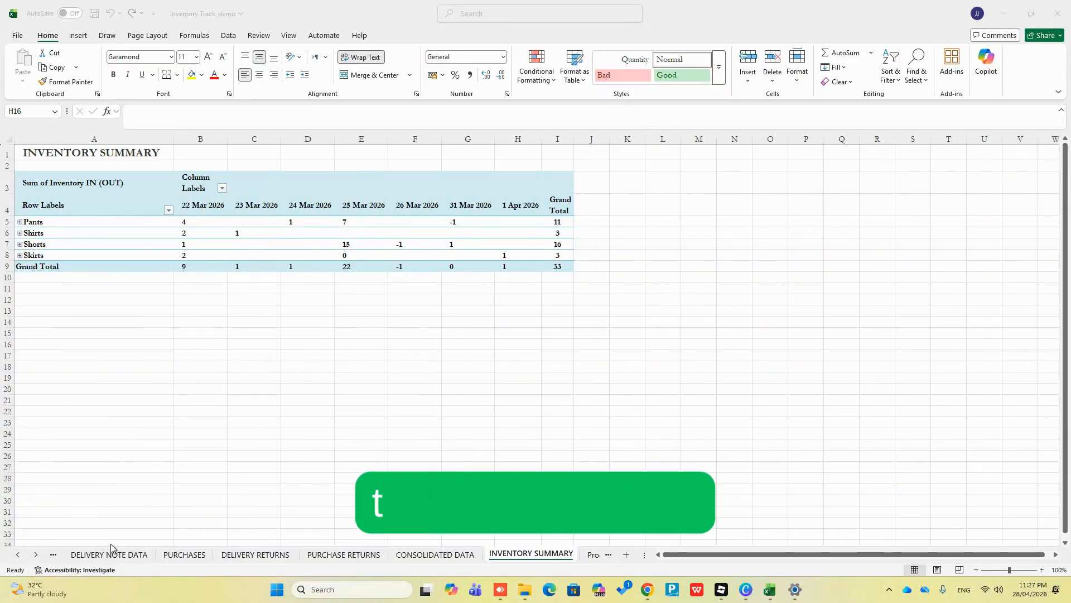
Extend the table on the DELIVERY NOTE DATA sheet by two columns headed Unity Price and Total Inventory Cost.
left_click(111, 553)
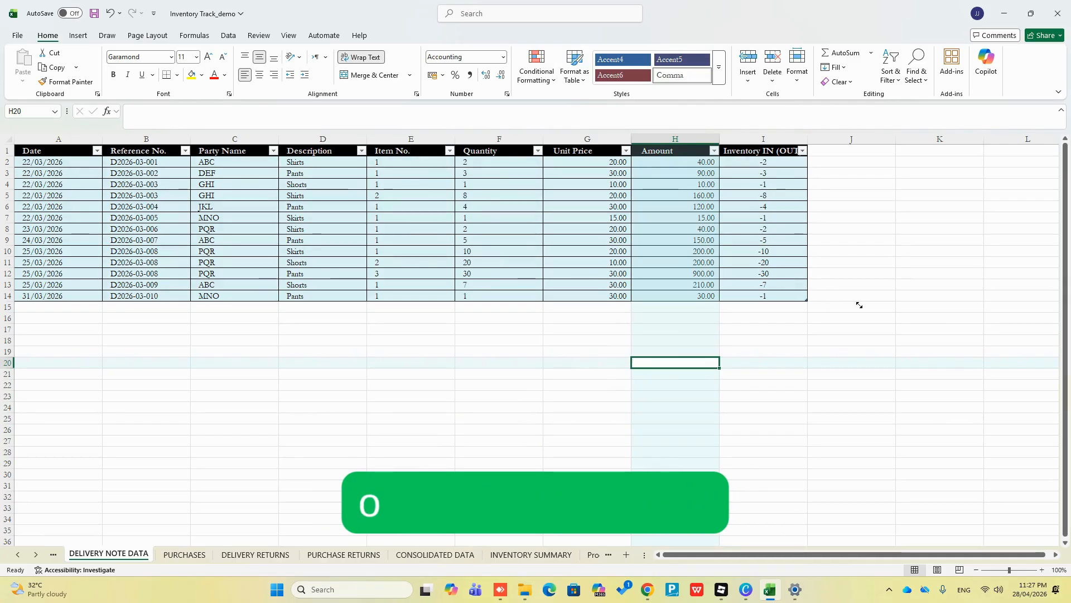
left_click_drag(859, 305, 949, 301)
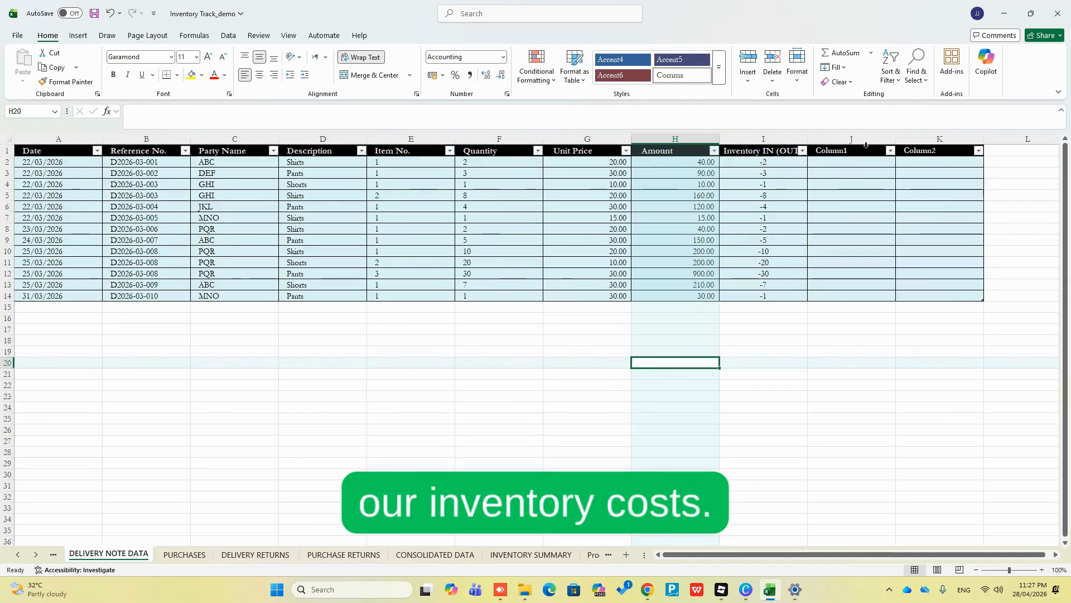
left_click(865, 145)
type("Uni")
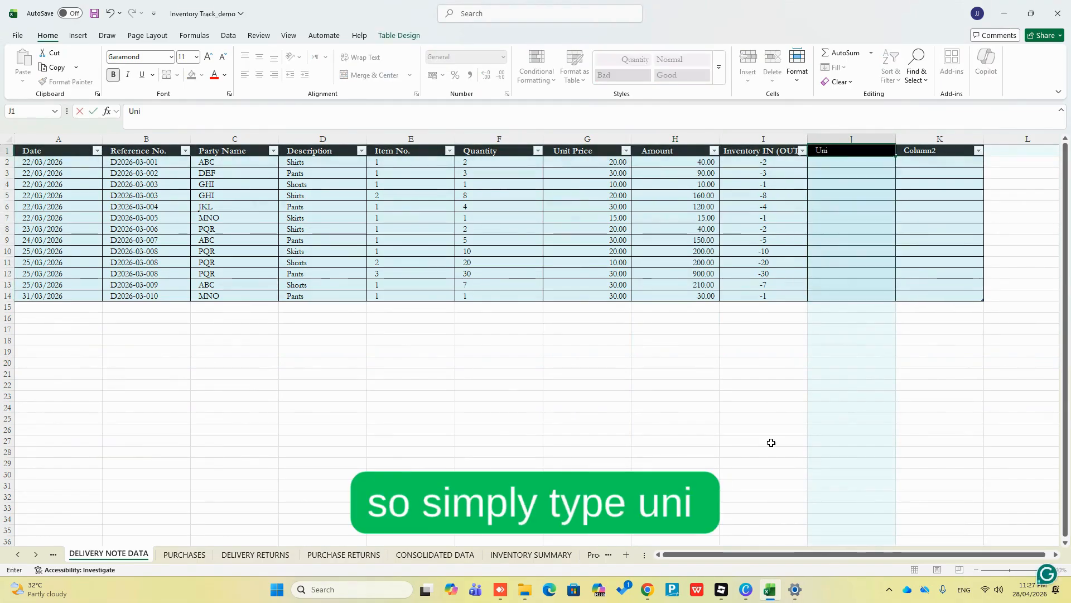
type("ty Price")
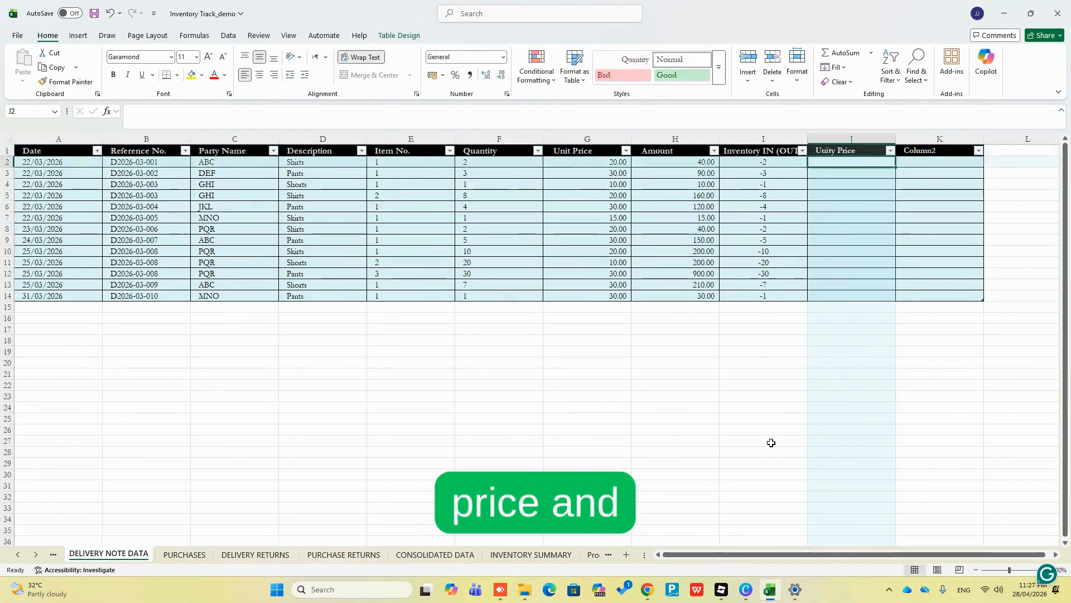
key("Tab")
type("Total Inventory Cost")
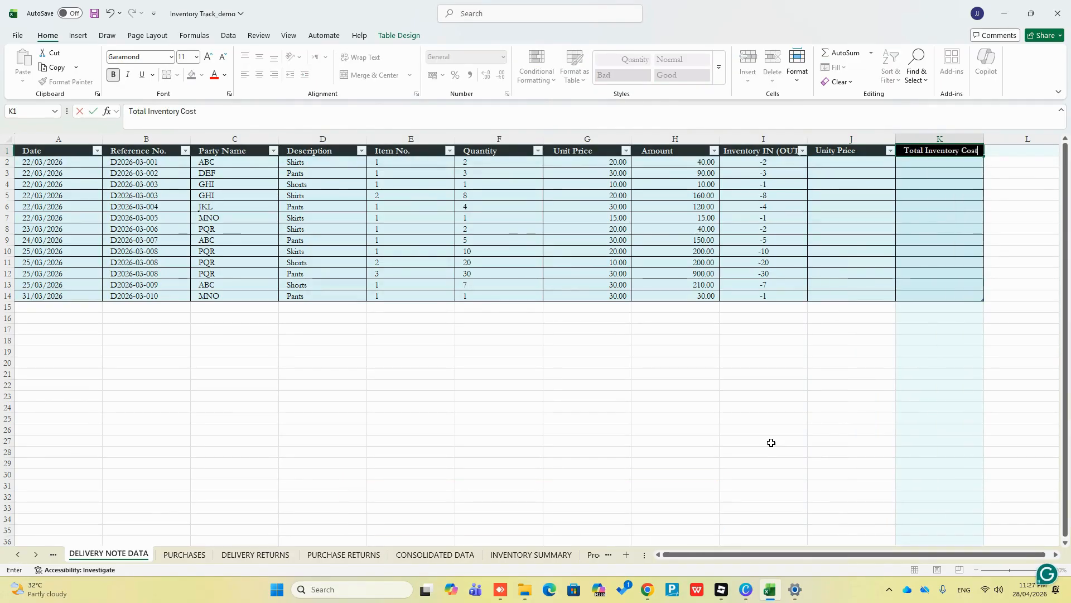
key("ctrl+Return")
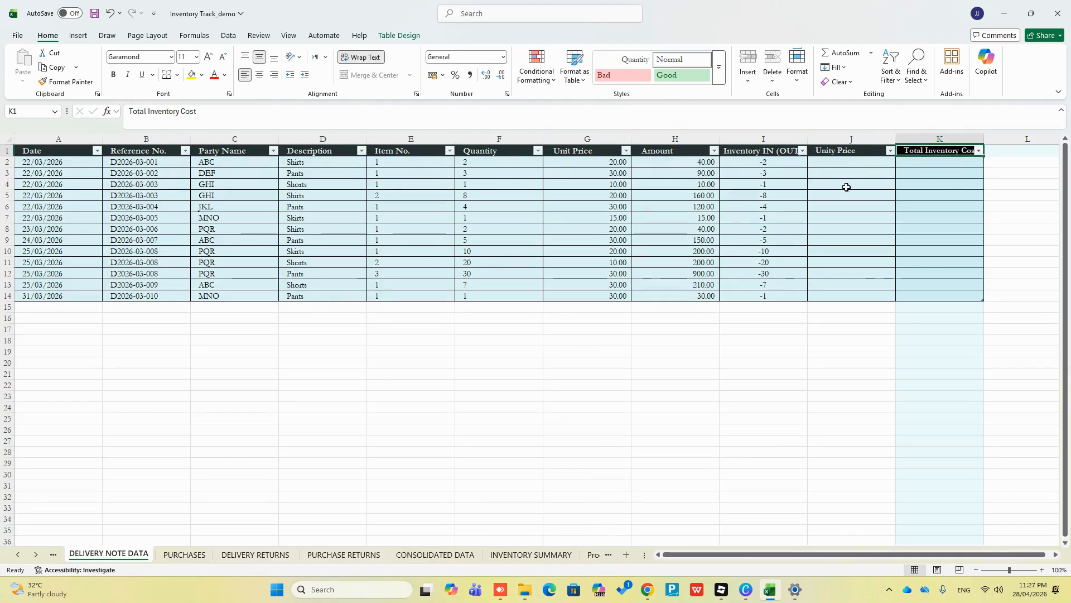
Write an XLOOKUP formula in J2 that finds the row's Description in Product List A2:A5 and returns the price from B2:B5.
left_click(846, 161)
type("=")
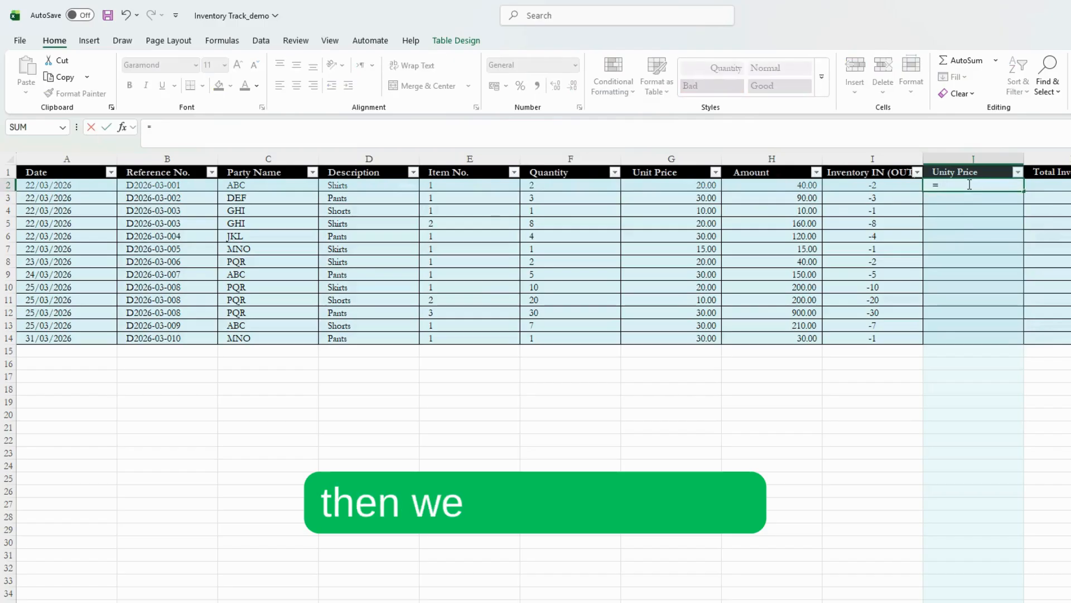
type("xlookup(")
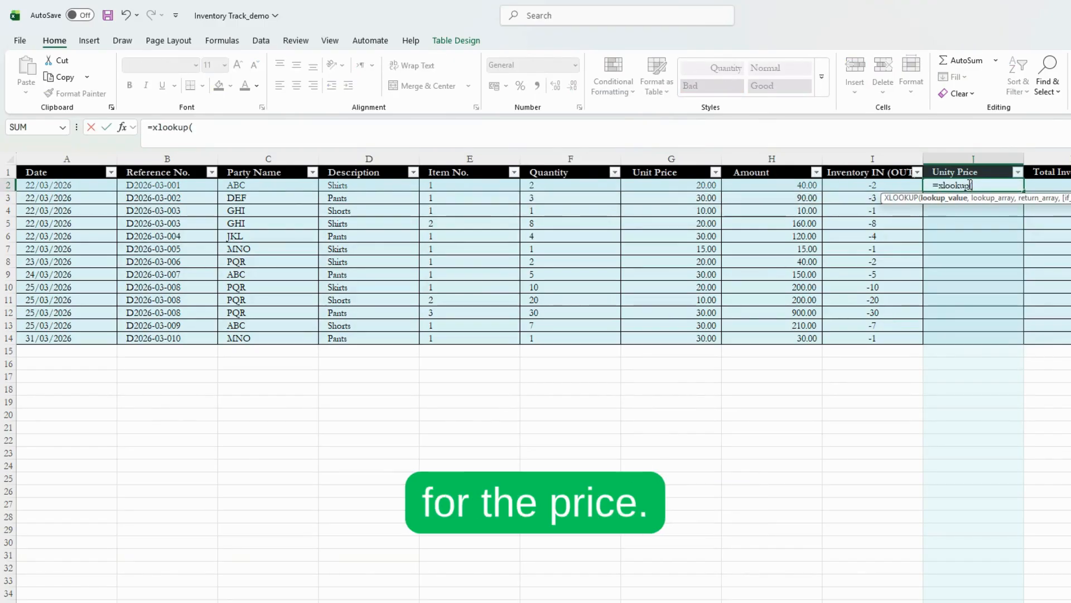
left_click(410, 185)
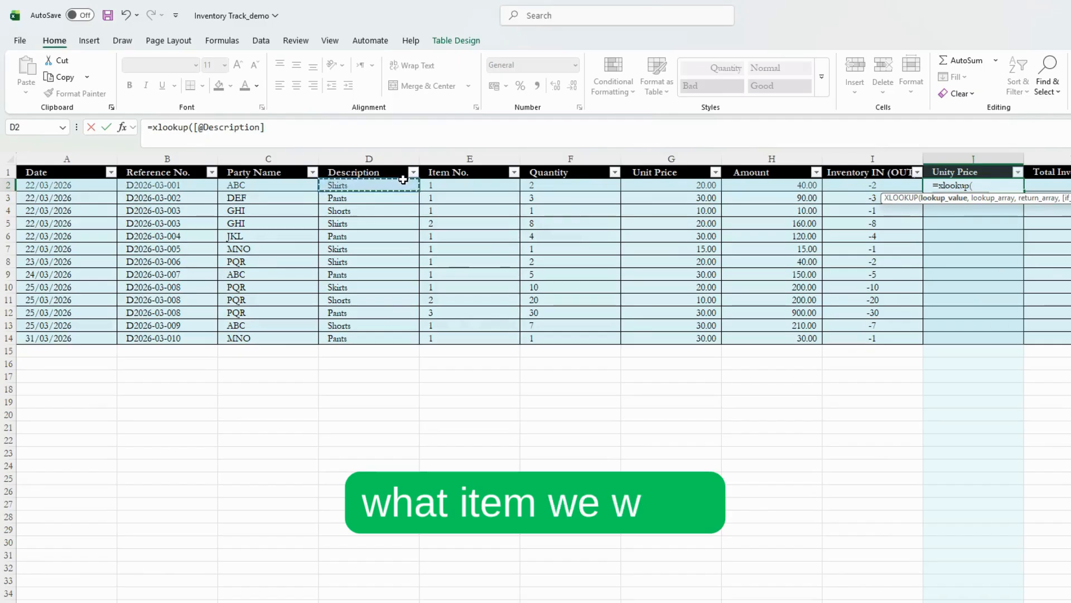
type(",")
left_click(605, 600)
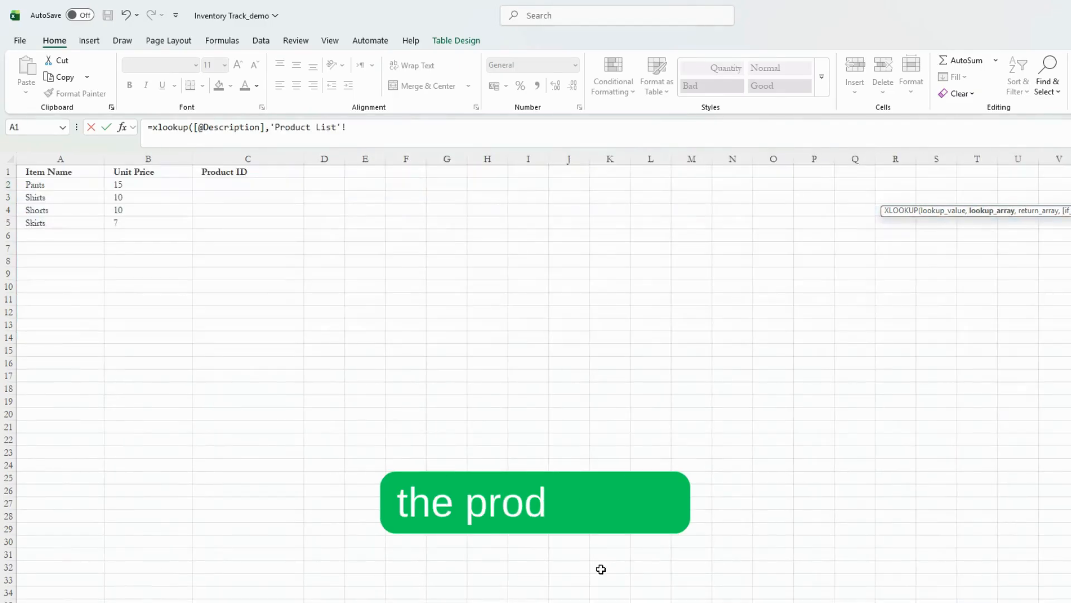
left_click_drag(61, 185, 60, 223)
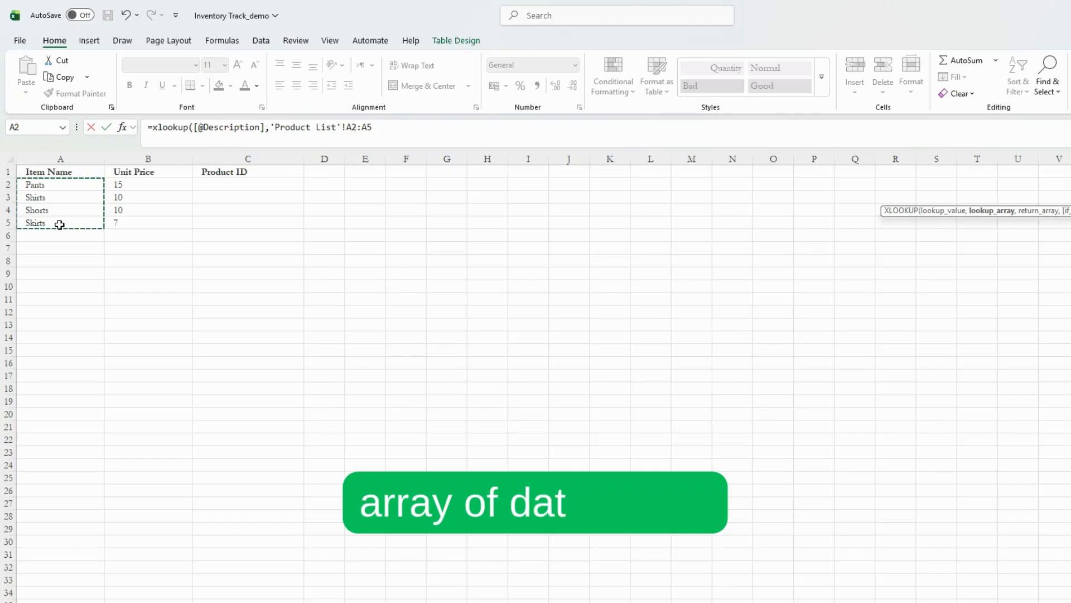
type(",")
left_click_drag(146, 181, 146, 220)
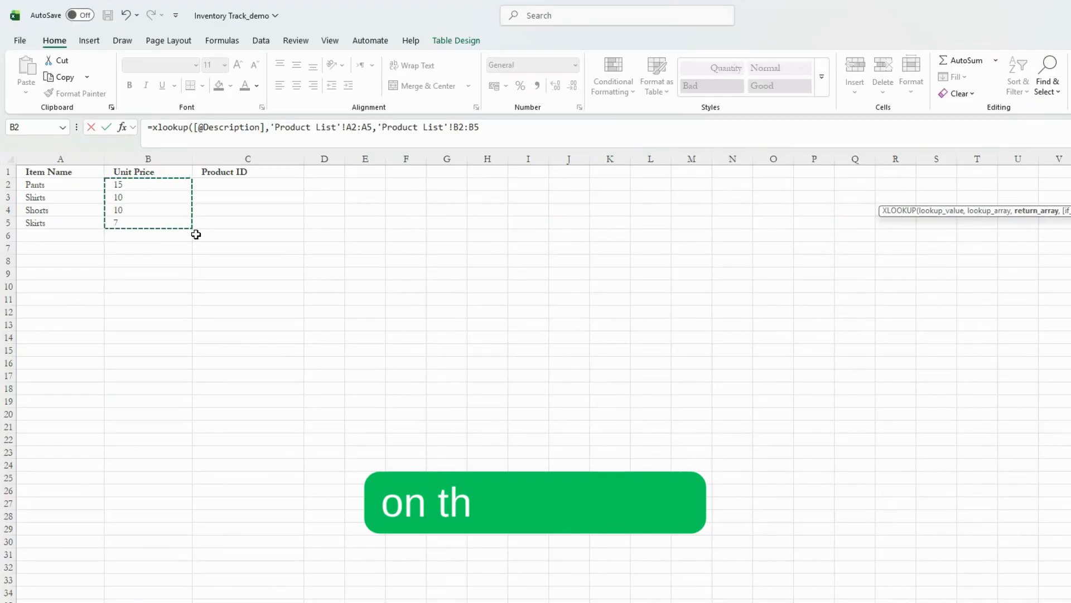
type(")")
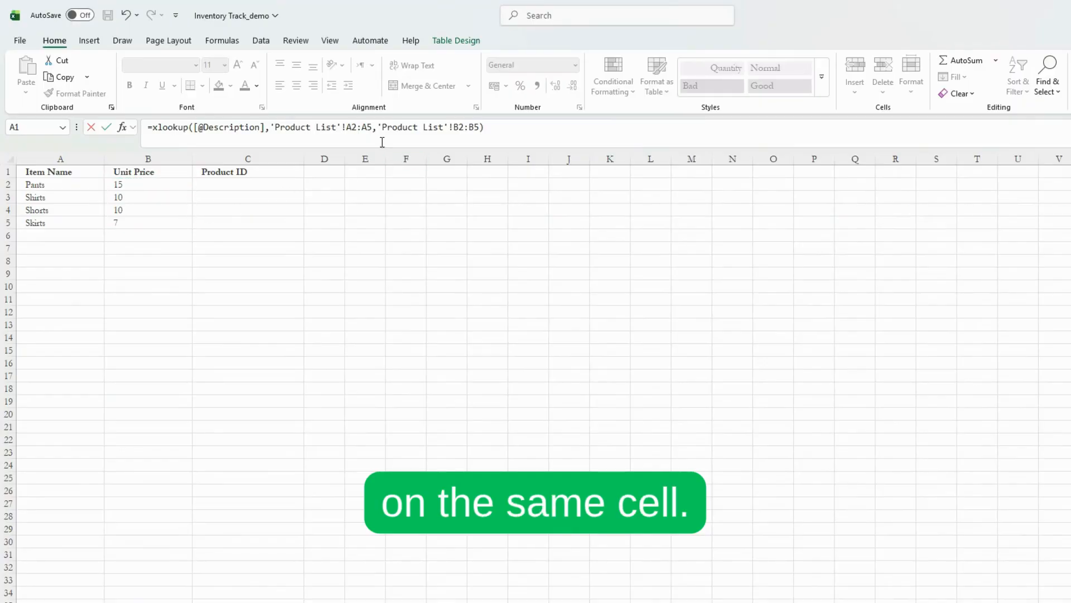
Make the lookup ranges absolute as $A$2:$A$5 and $B$2:$B$5, and commit the formula to the Unity Price column.
left_click(352, 127)
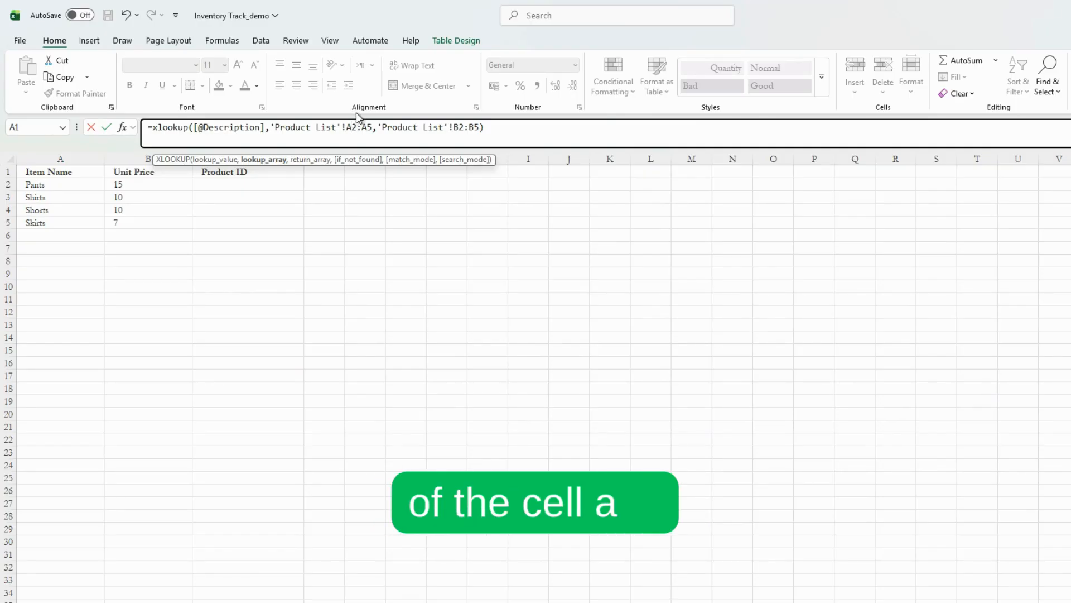
key("F4")
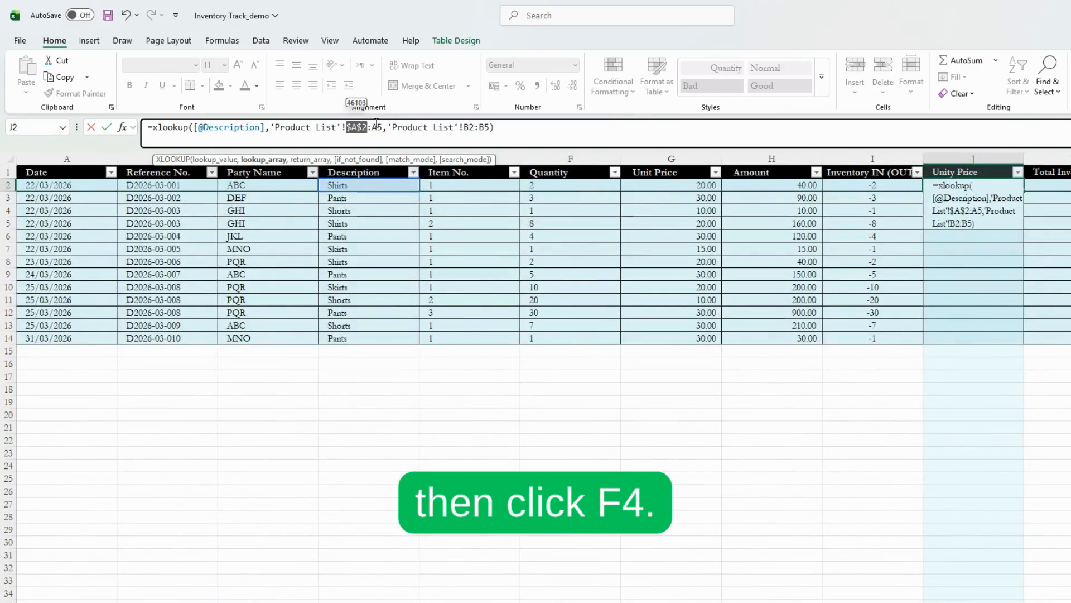
left_click(377, 126)
key("F4")
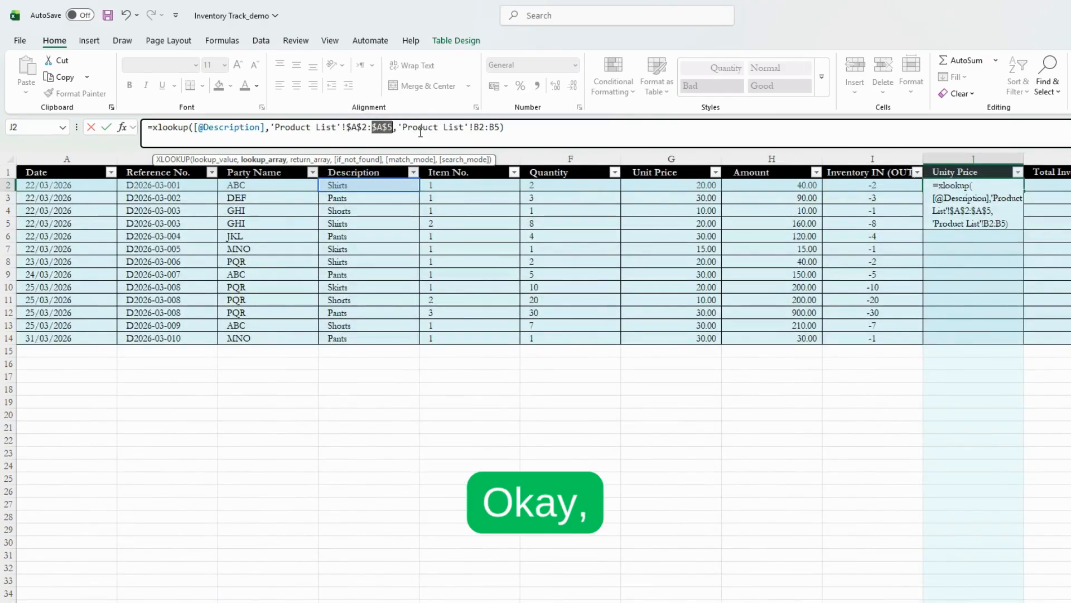
left_click(480, 127)
left_click(507, 128)
key("F4")
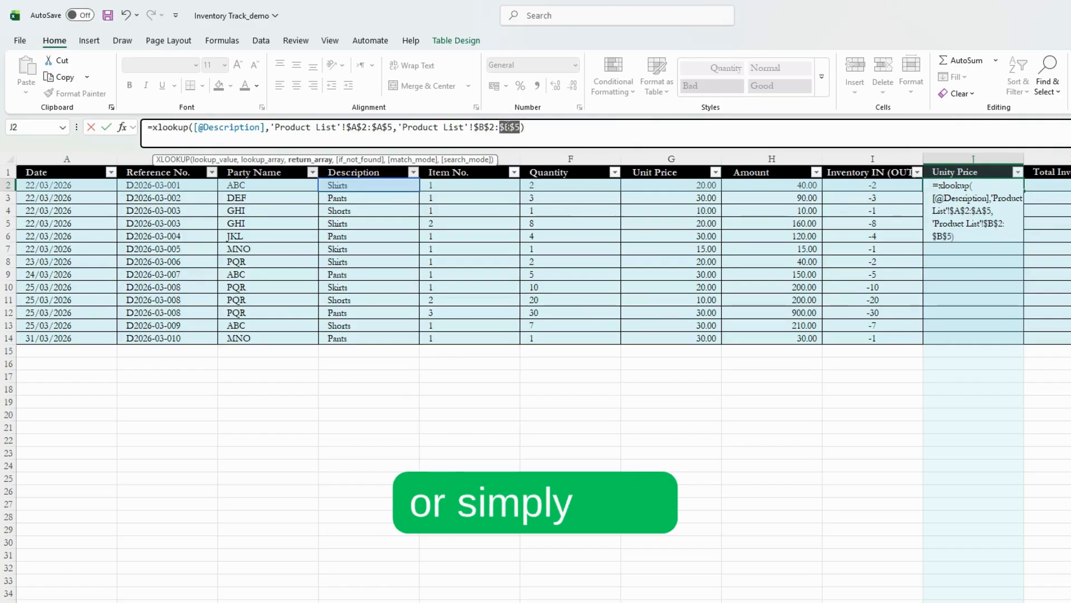
key("Return")
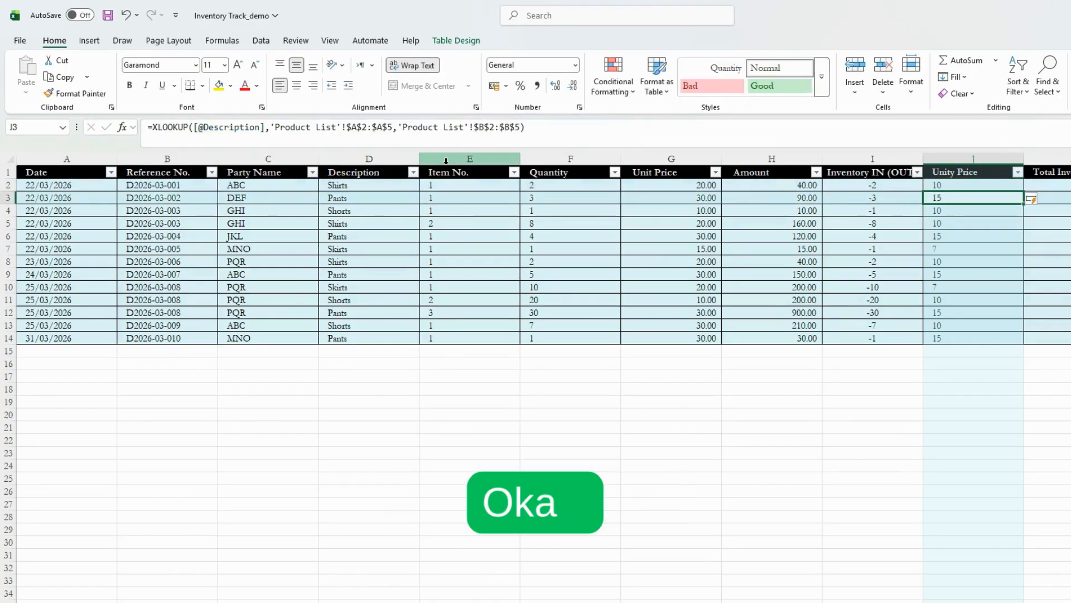
Check the XLOOKUP formula in several rows of the Unity Price column for consistent lookup and return ranges.
key("F2")
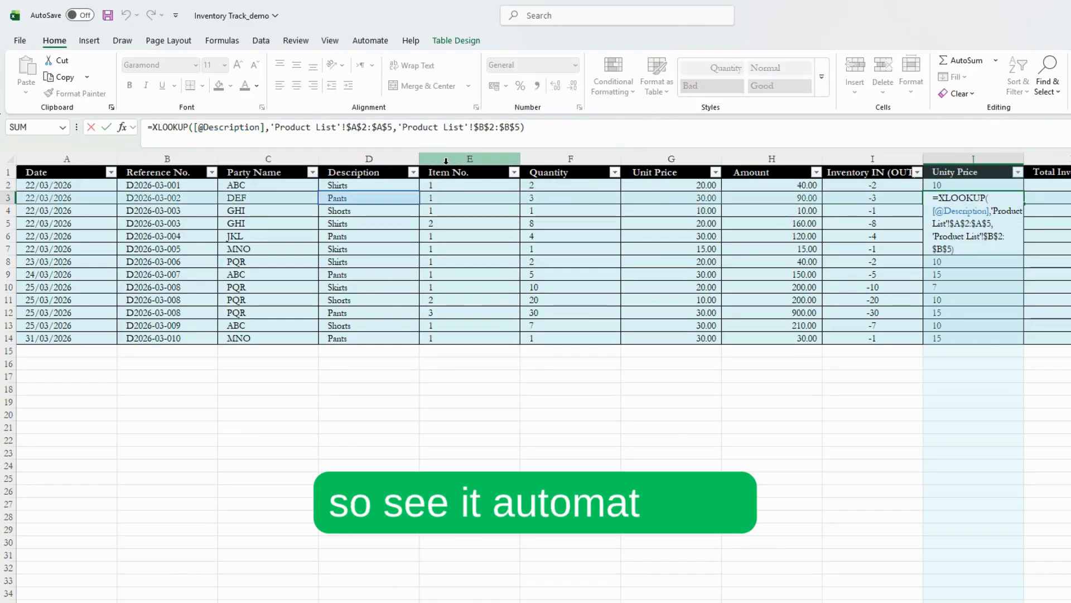
key("Return")
key("Down")
key("Down")
key("Down")
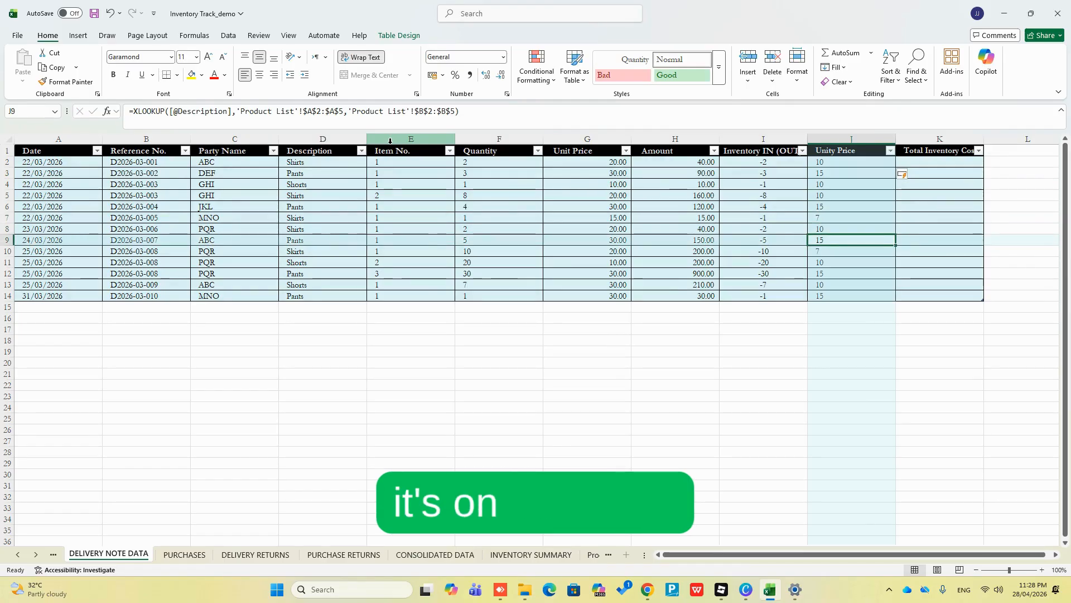
key("Down")
key("Down")
key("F2")
key("Return")
key("Down")
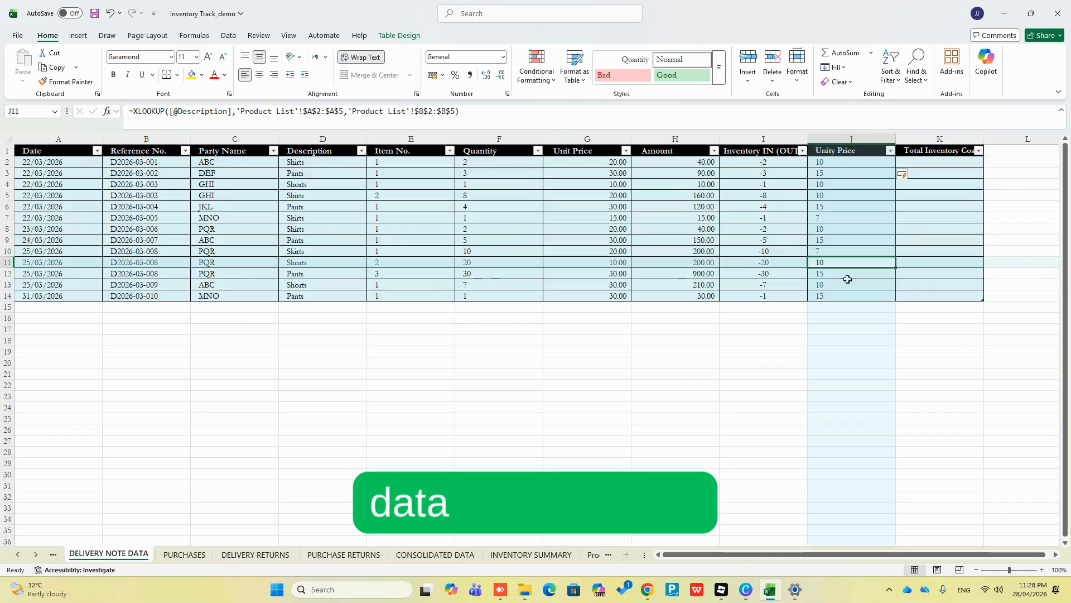
left_click(824, 294)
Calculate Total Inventory Cost from K2 down as Unity Price multiplied by Inventory IN (OUT).
left_click(918, 162)
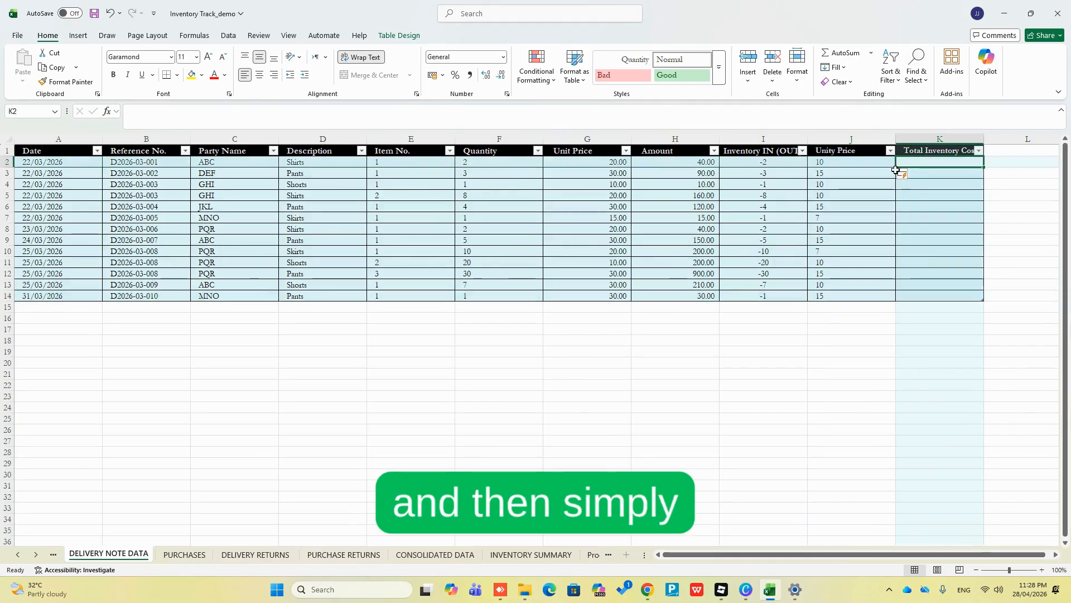
type("=")
left_click(893, 166)
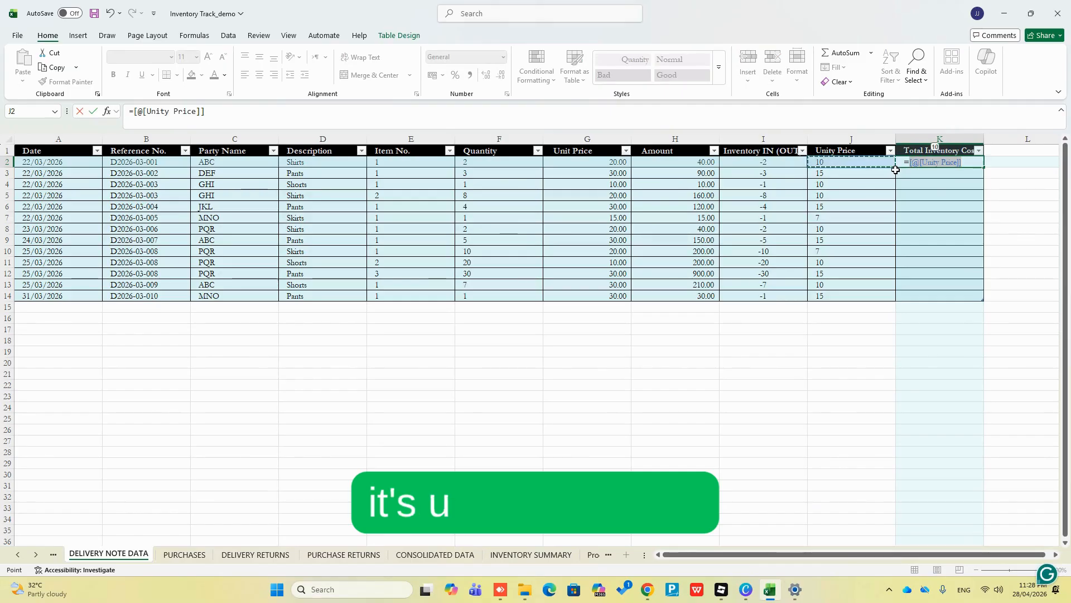
type("*")
key("Left")
key("Left")
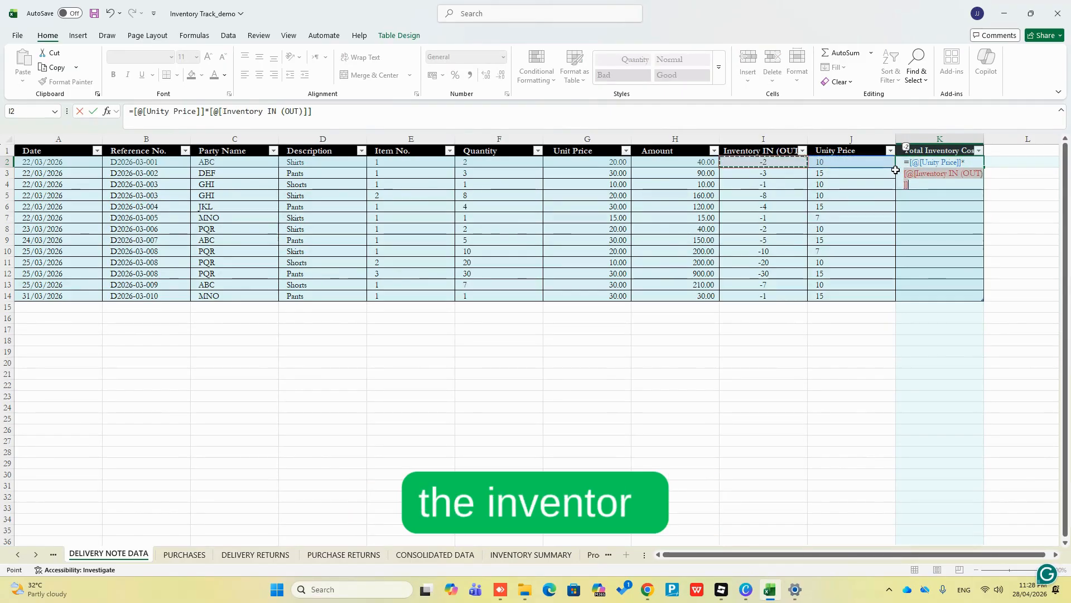
key("Return")
Apply the comma-style Accounting number format to the whole Unity Price column.
key("ctrl+space")
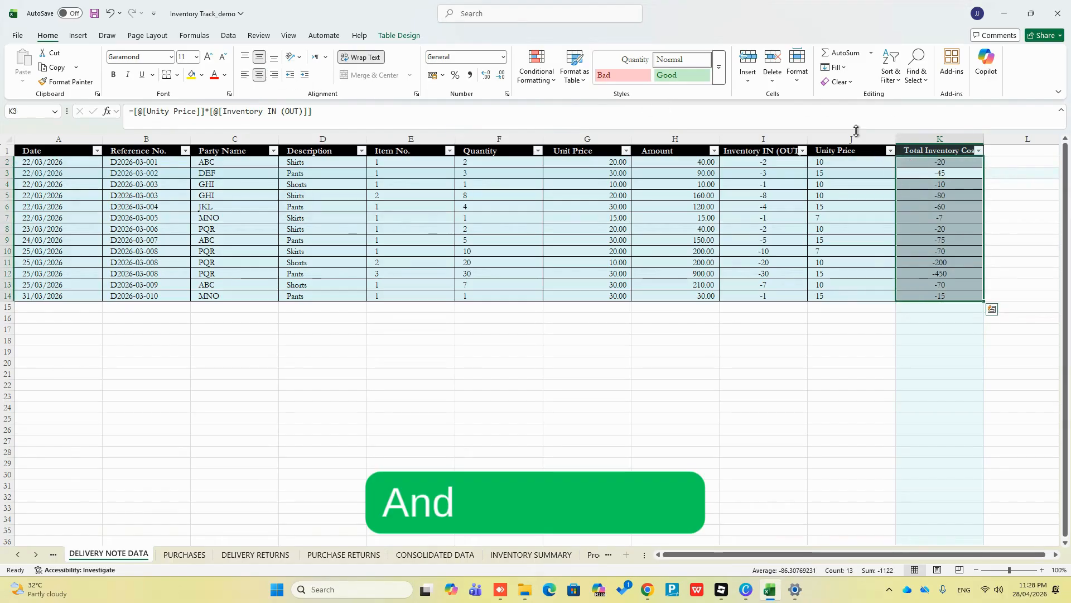
left_click(851, 139)
left_click(469, 77)
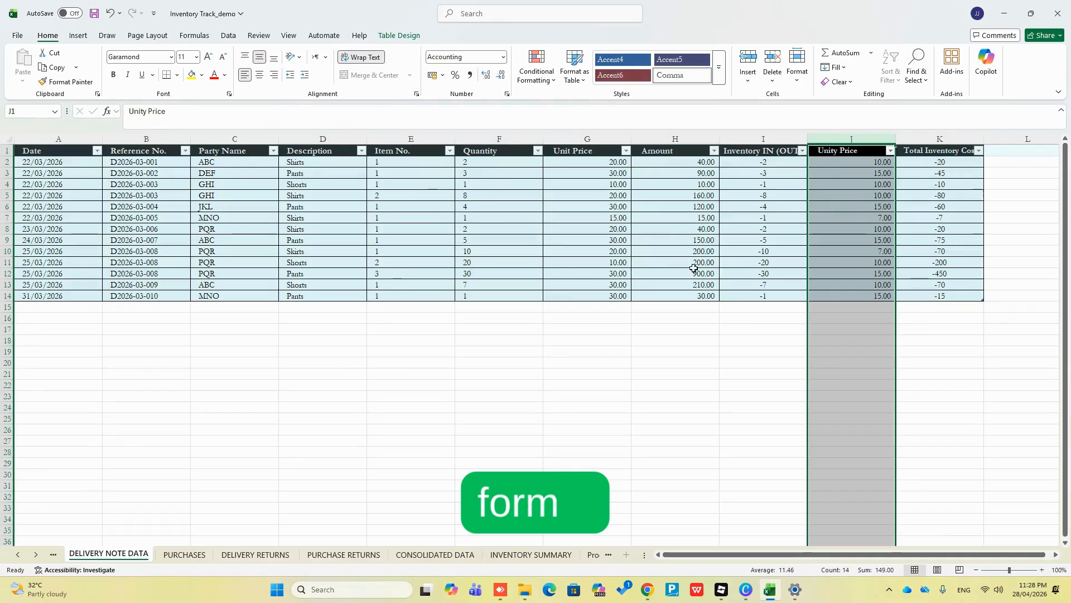
Apply the comma-style Accounting number format to the whole Total Inventory Cost column.
left_click(745, 353)
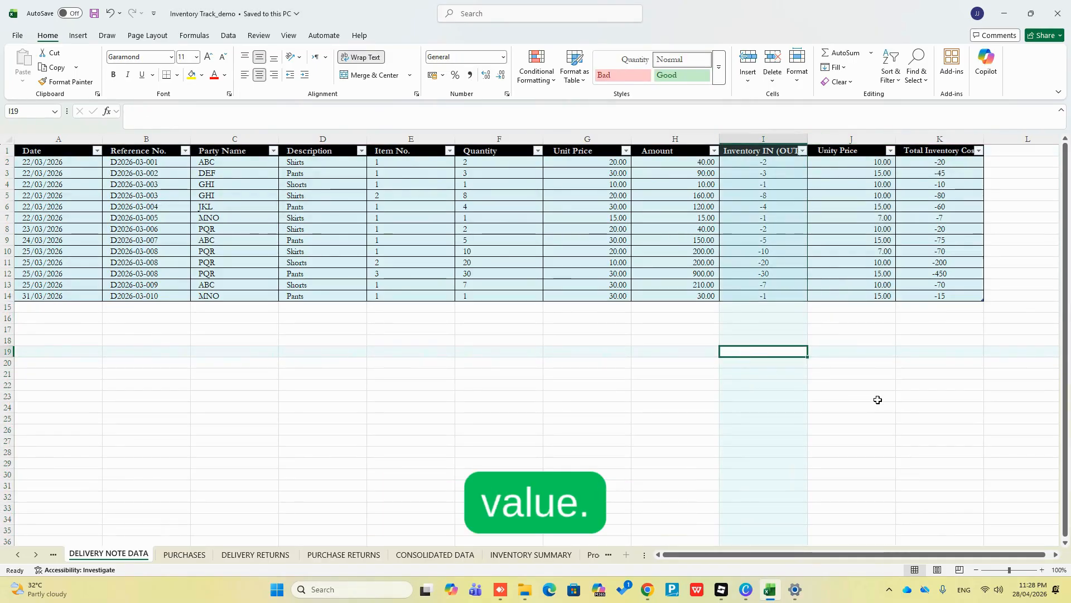
left_click(831, 351)
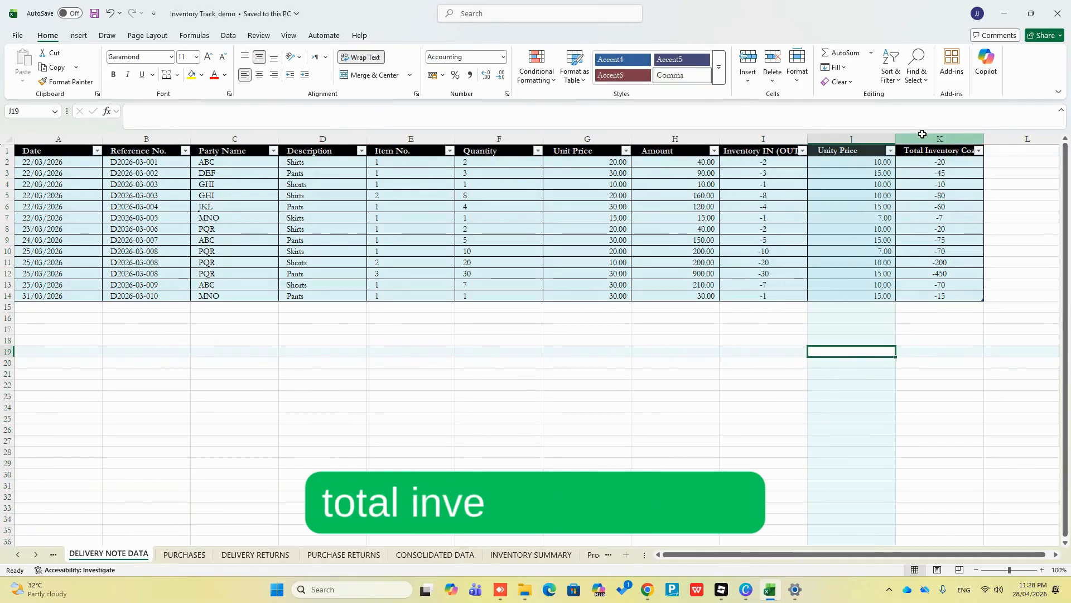
left_click(922, 134)
left_click(470, 75)
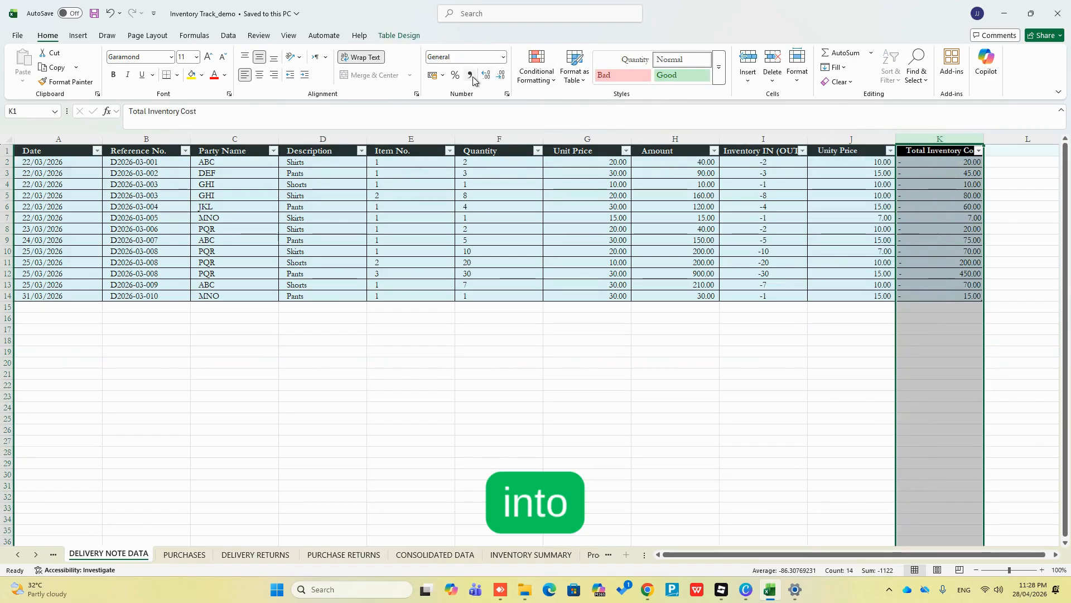
left_click(886, 325)
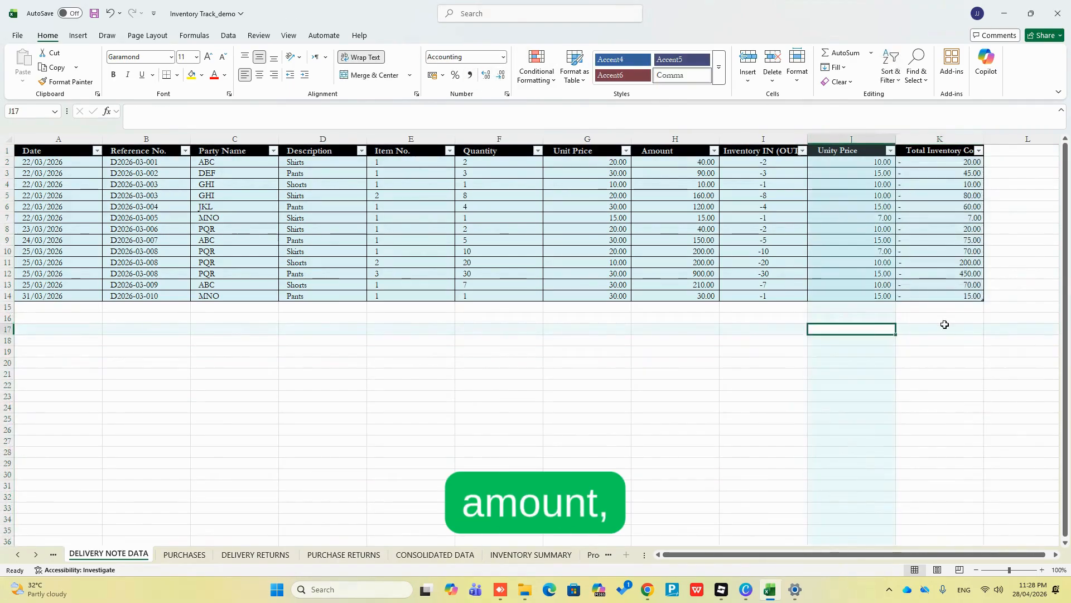
left_click(974, 173)
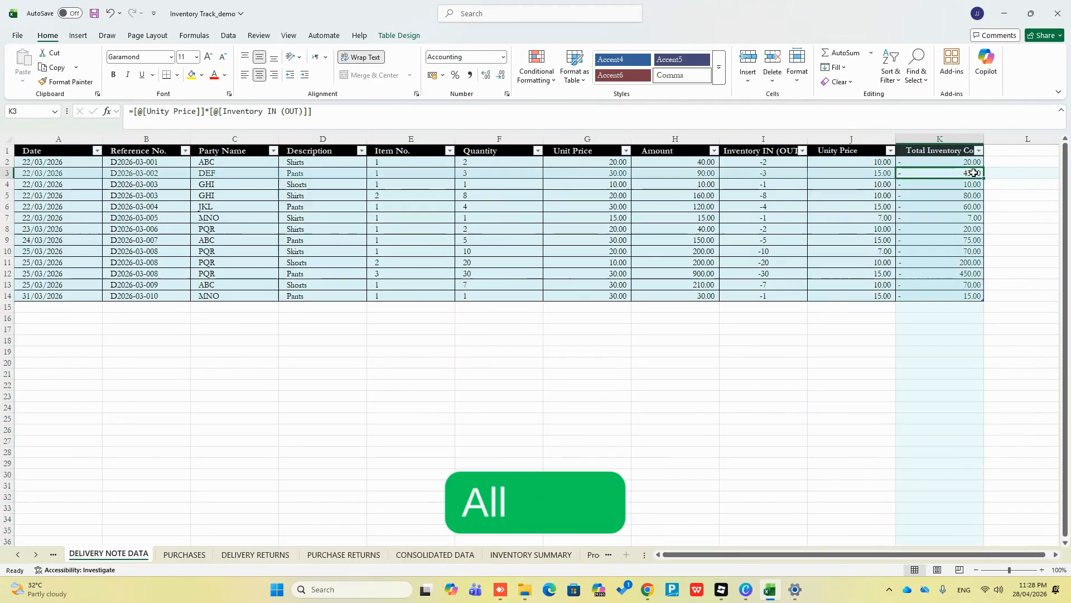
Extend the table on the PURCHASES sheet by two columns, through column L.
left_click(184, 554)
left_click(805, 261)
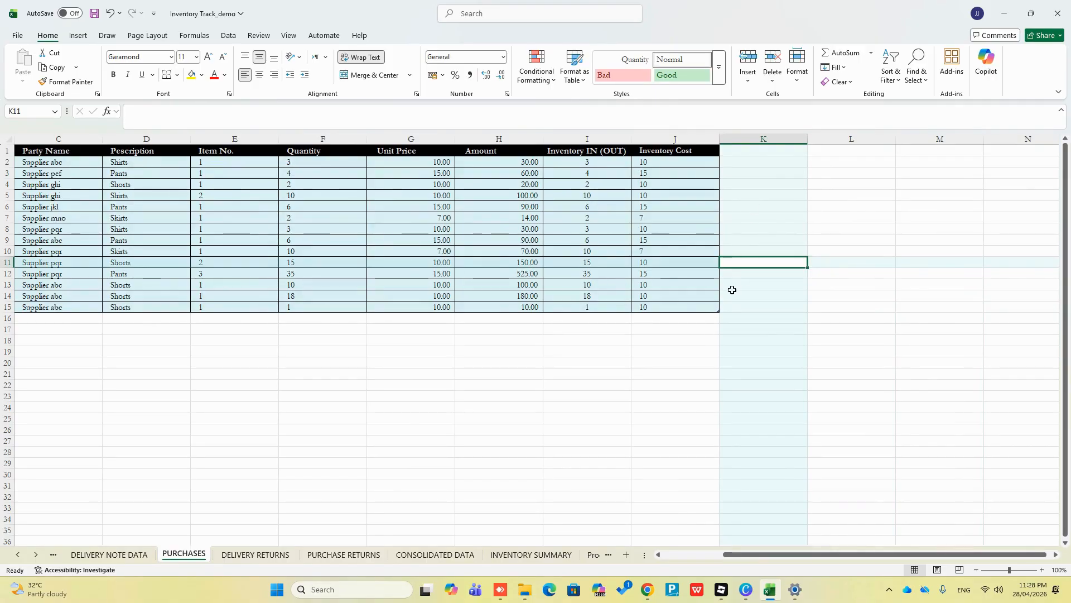
left_click_drag(767, 307, 855, 305)
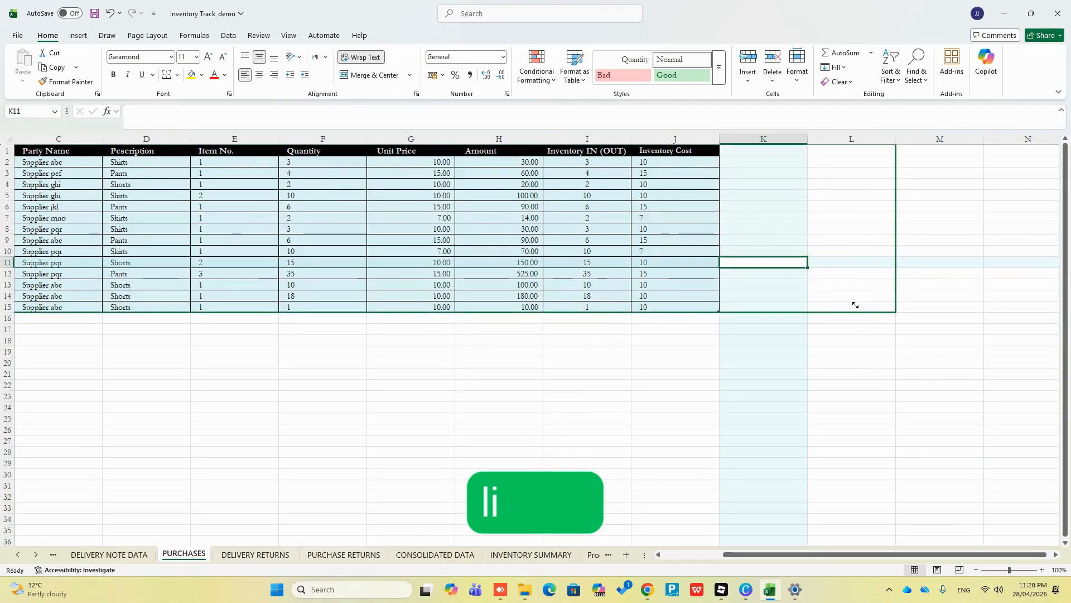
left_click_drag(855, 305, 855, 306)
left_click(770, 151)
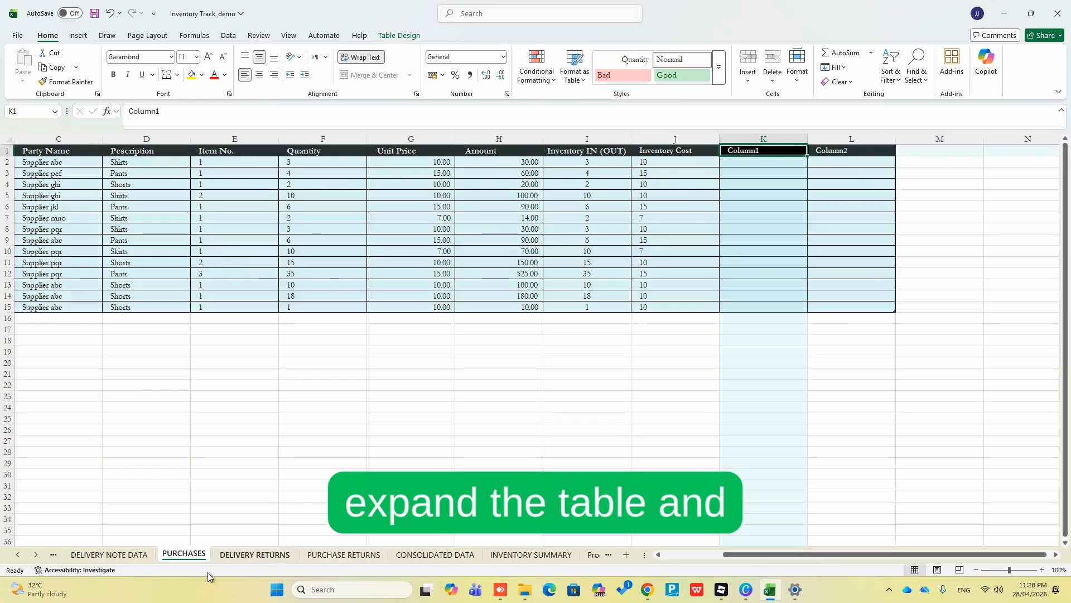
Copy the Unity Price and Total Inventory Cost headers from DELIVERY NOTE DATA into K1:L1 of the PURCHASES table.
left_click(136, 554)
left_click_drag(846, 150, 943, 150)
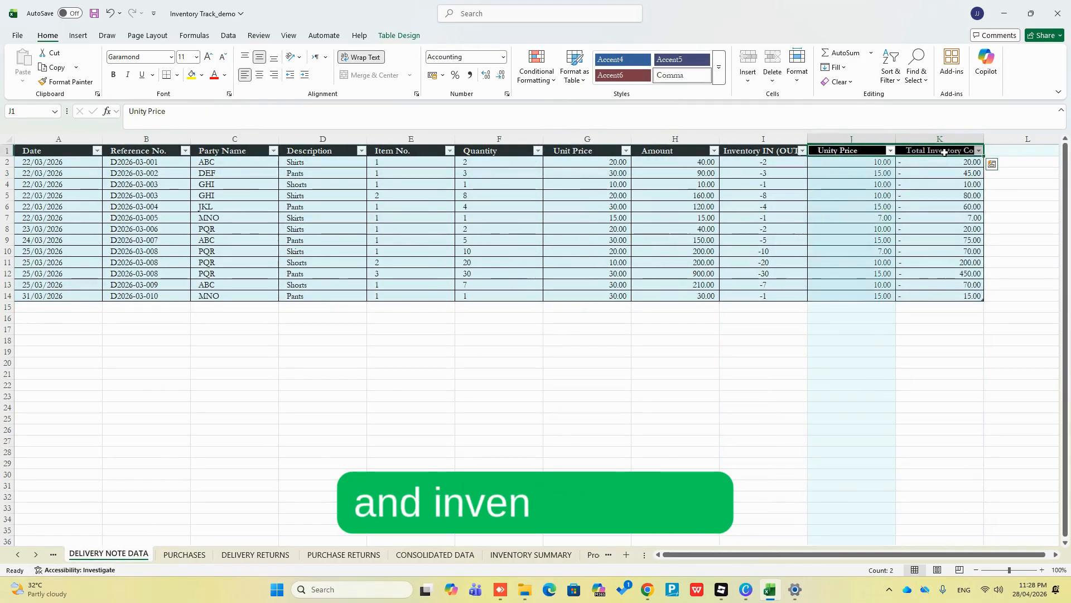
key("ctrl+c")
left_click(182, 557)
left_click_drag(797, 154, 832, 154)
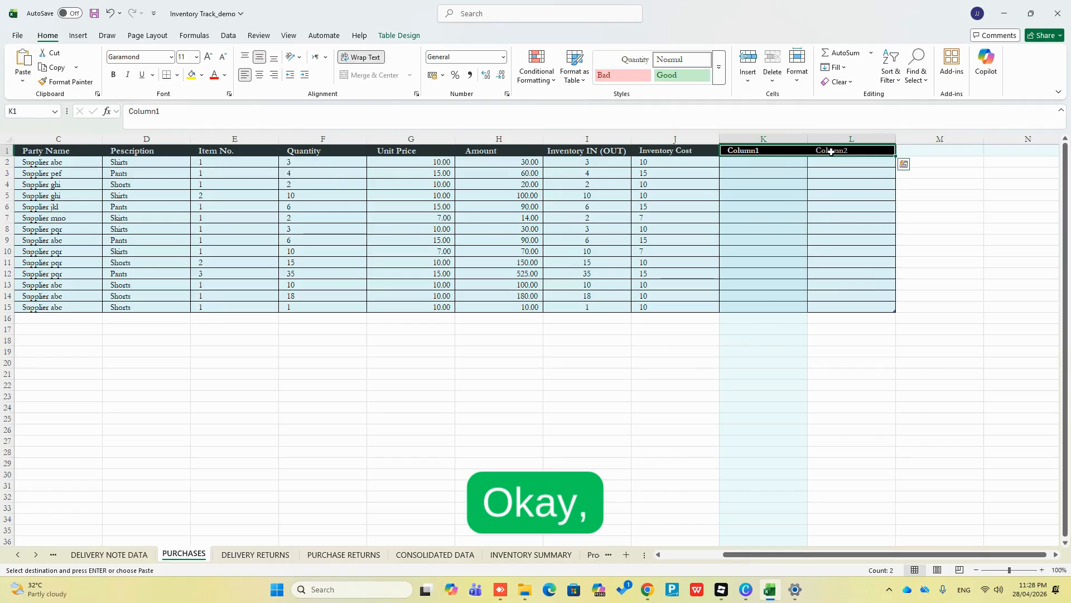
key("ctrl+v")
left_click(824, 200)
Write an XLOOKUP in K2 of PURCHASES that matches Pescription against Product List A2:A5 and returns B2:B5.
left_click(781, 162)
type("=x")
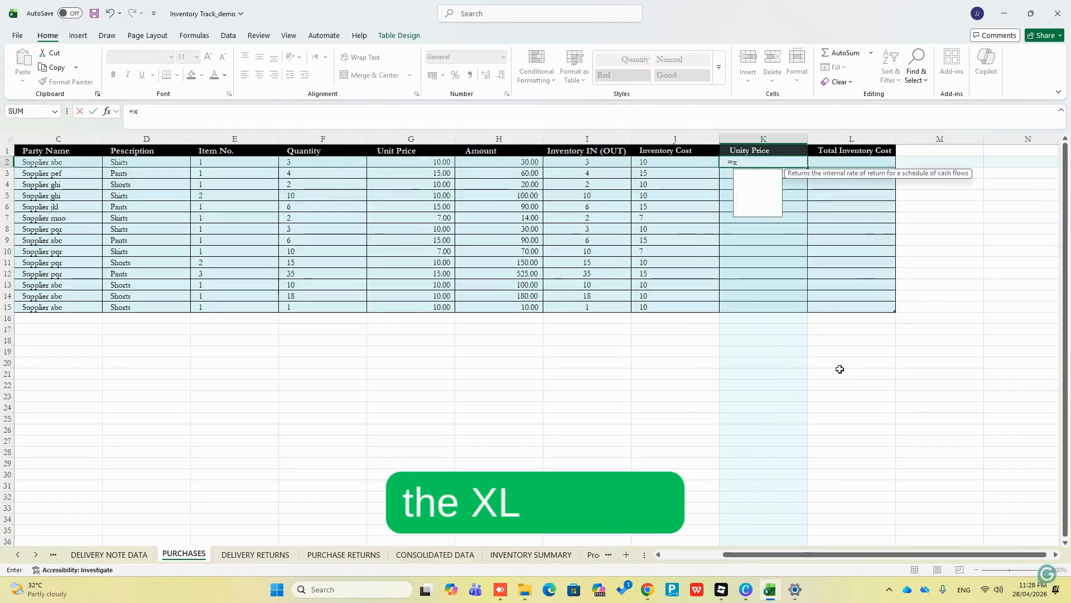
type("lookup(")
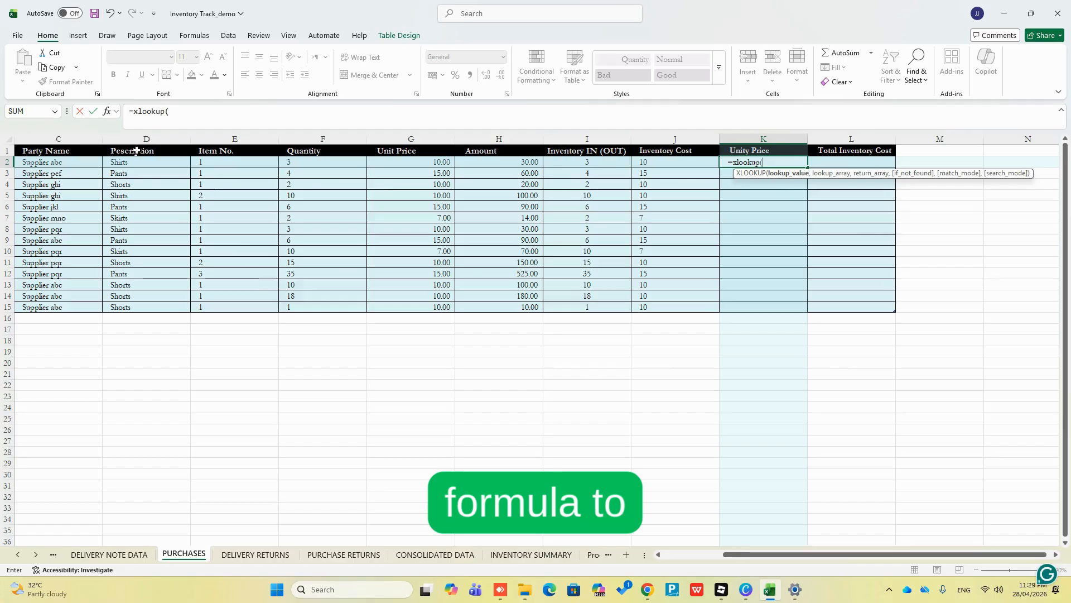
left_click(143, 162)
type(",")
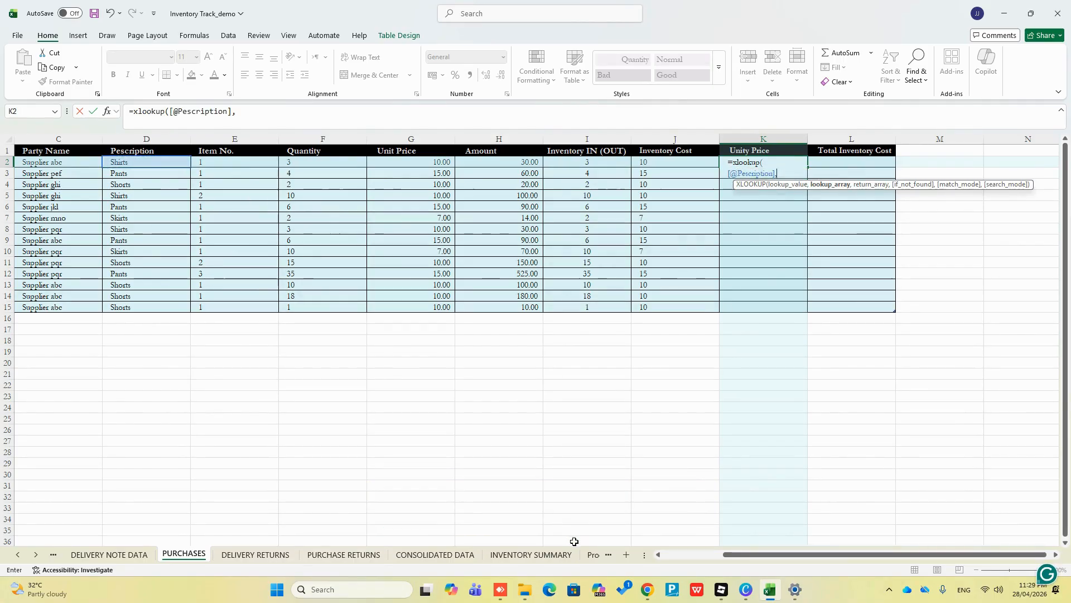
left_click(593, 554)
left_click_drag(60, 161, 66, 193)
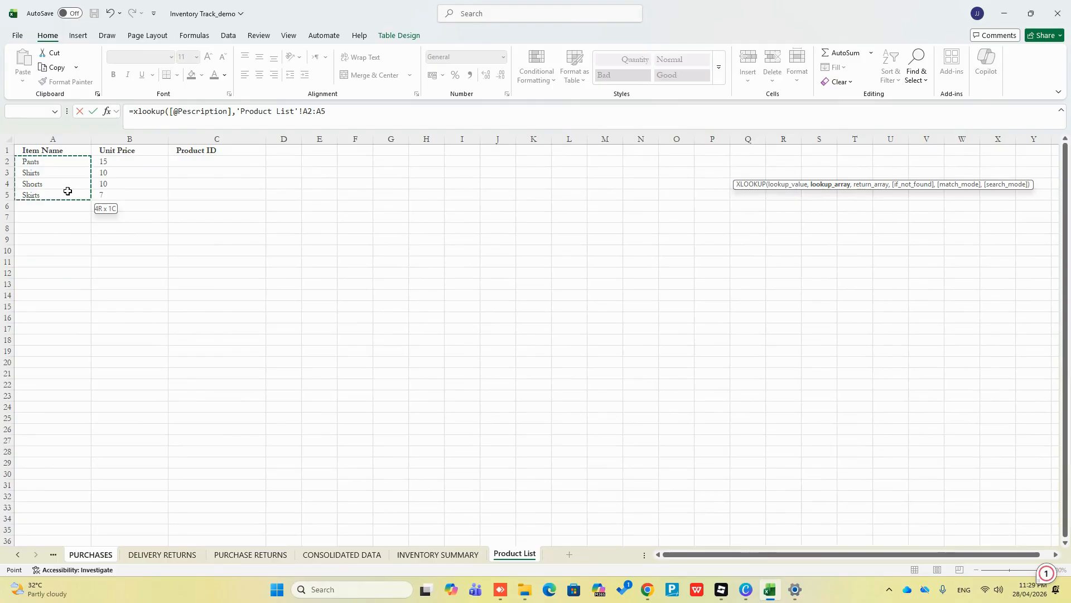
type(",")
left_click(123, 162)
left_click_drag(123, 162, 132, 199)
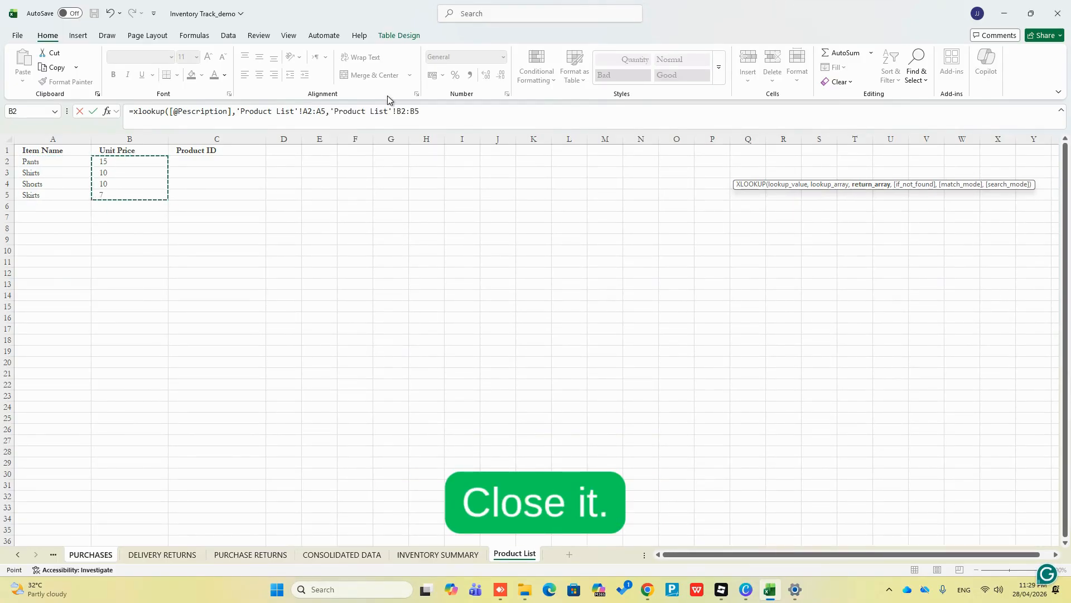
type(")")
Make the ranges absolute as $A$2:$A$5 and $B$2:$B$5, commit the formula, and apply comma style to the PURCHASES Unity Price values.
left_click(308, 113)
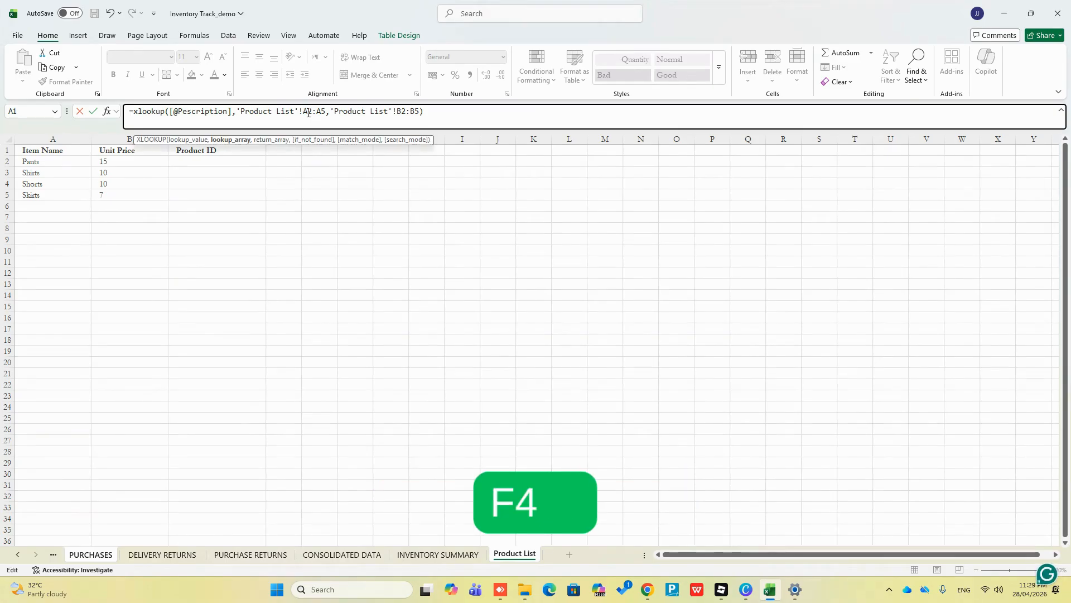
key("F4")
key("F4")
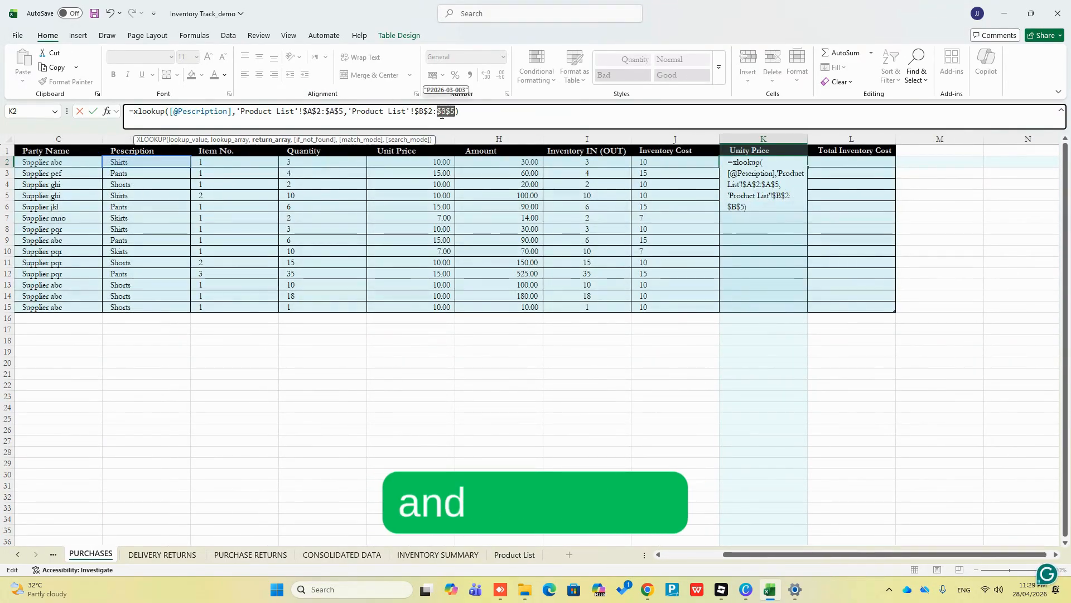
key("Return")
key("ctrl+shift+Down")
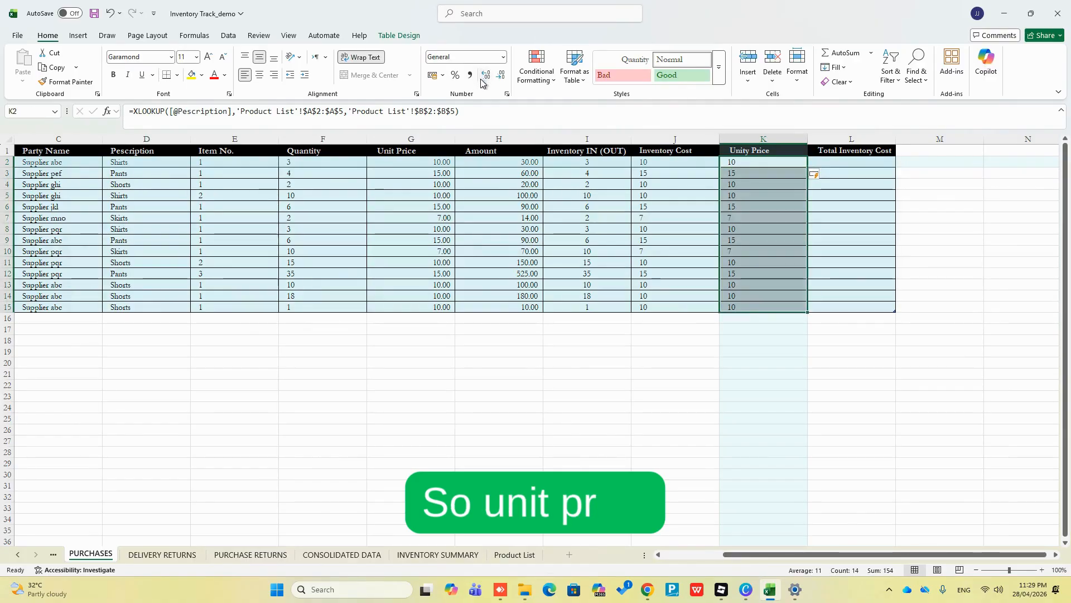
left_click(470, 75)
Calculate Total Inventory Cost in the PURCHASES table from L2 down as Unity Price multiplied by Inventory Cost.
left_click(873, 164)
type("=")
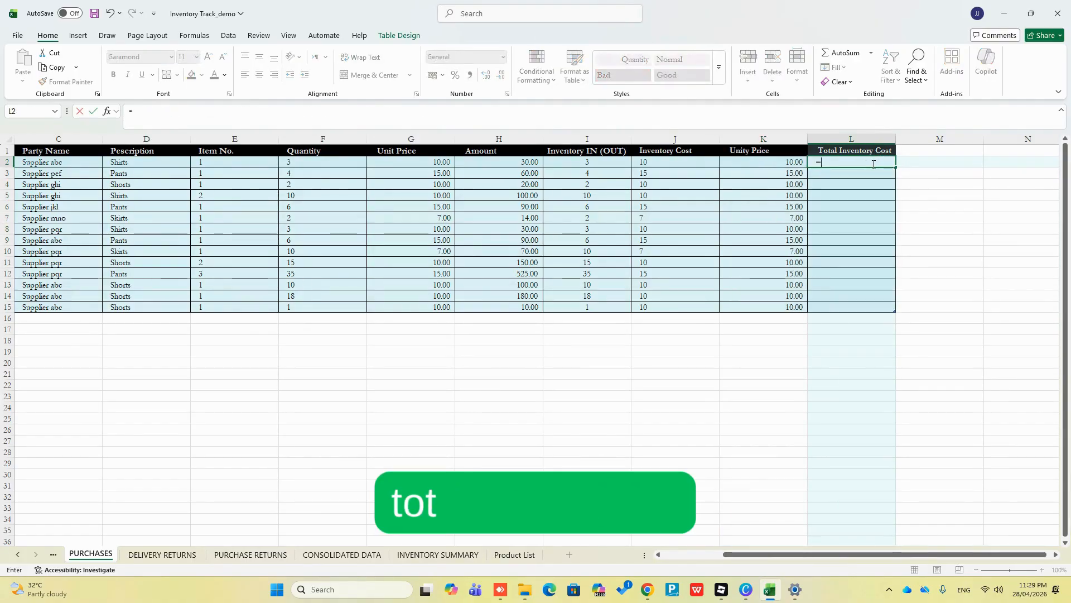
key("Left")
type("*")
key("Left")
key("Left")
key("Return")
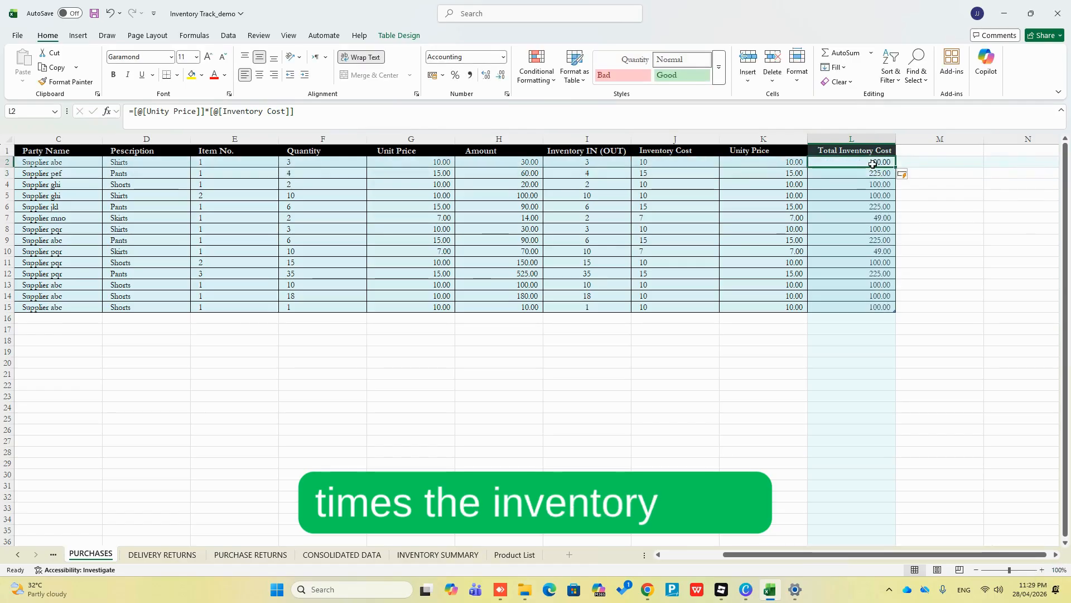
left_click(825, 375)
Extend the table on the DELIVERY RETURNS sheet by two columns, through column L.
left_click(162, 554)
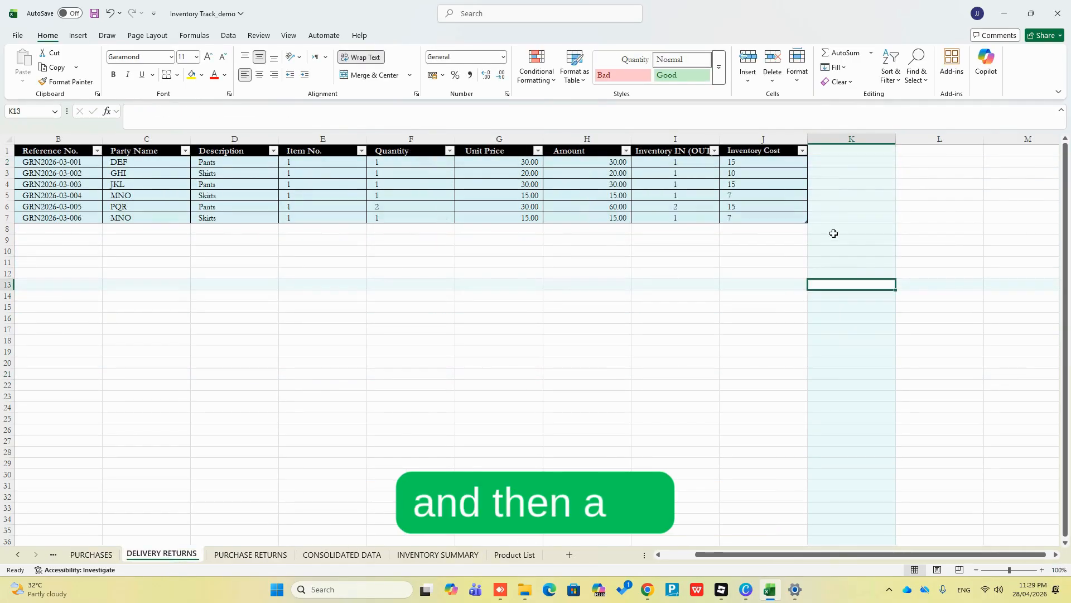
left_click(832, 230)
left_click_drag(807, 222, 949, 223)
left_click(850, 296)
Copy the Unity Price and Total Inventory Cost headers from PURCHASES into the two new DELIVERY RETURNS columns.
left_click(91, 556)
left_click_drag(754, 151, 824, 152)
key("ctrl+c")
left_click(162, 554)
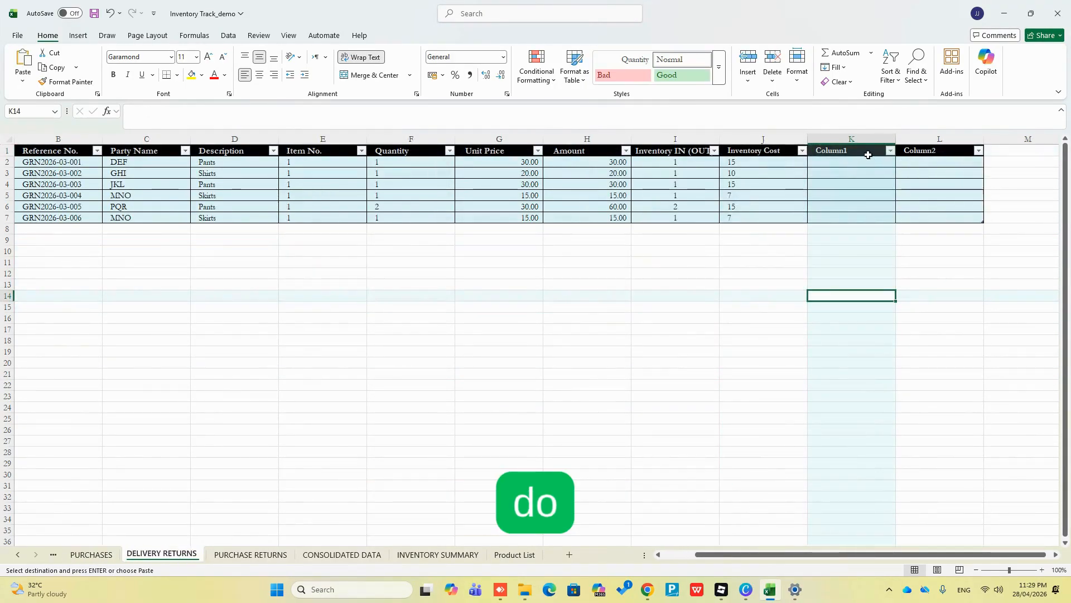
left_click(869, 152)
key("ctrl+v")
Write an XLOOKUP in K2 of DELIVERY RETURNS that matches Description against Product List A2:A5 and returns B2:B5.
left_click(868, 165)
type("=")
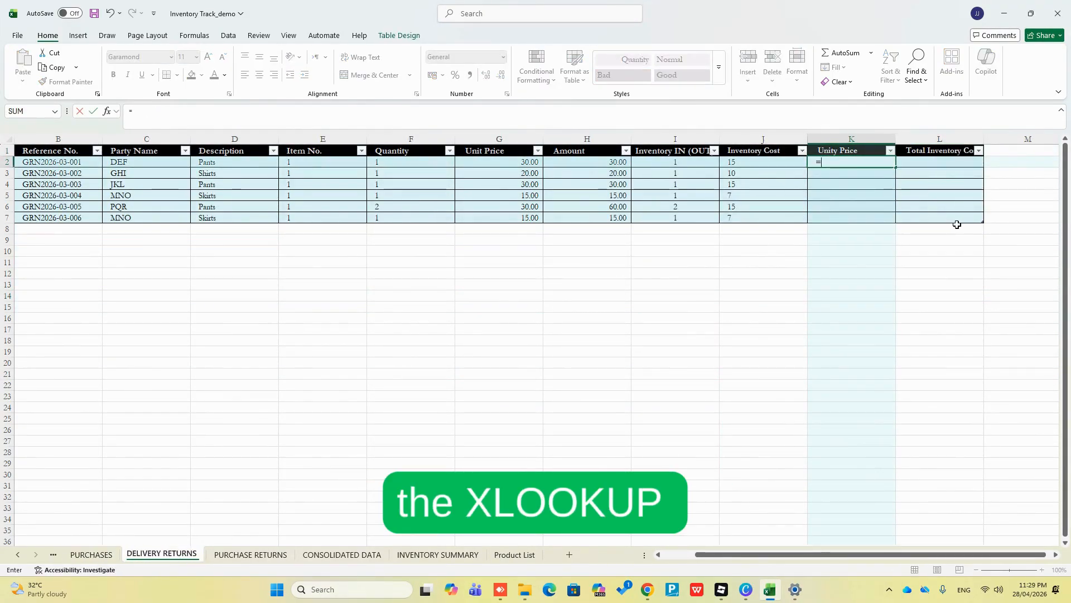
type("xlookup(")
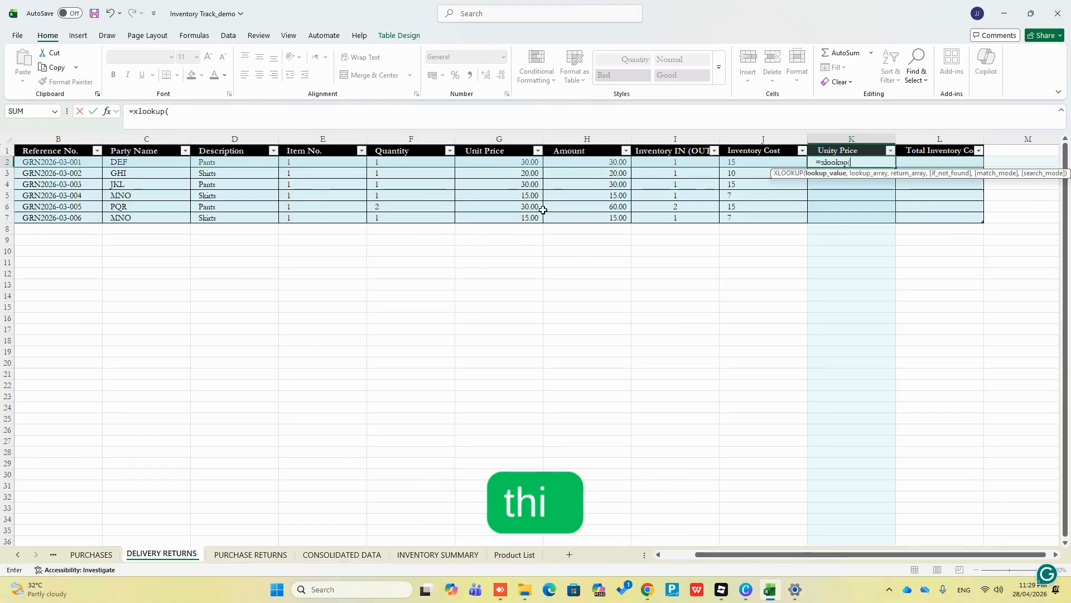
left_click(225, 165)
type(",")
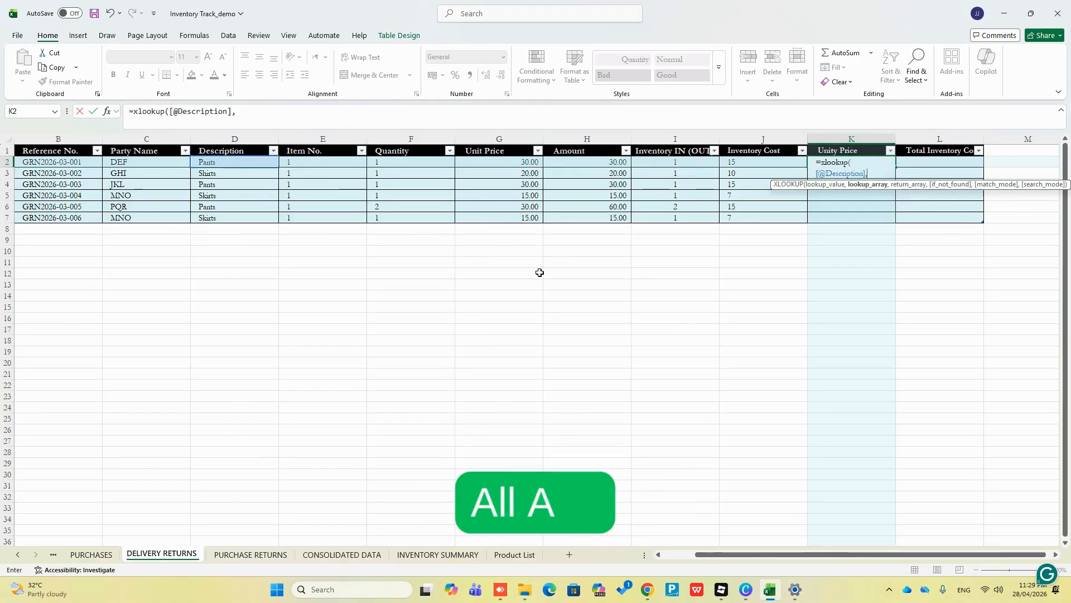
left_click(497, 555)
left_click_drag(69, 162, 69, 196)
type(",")
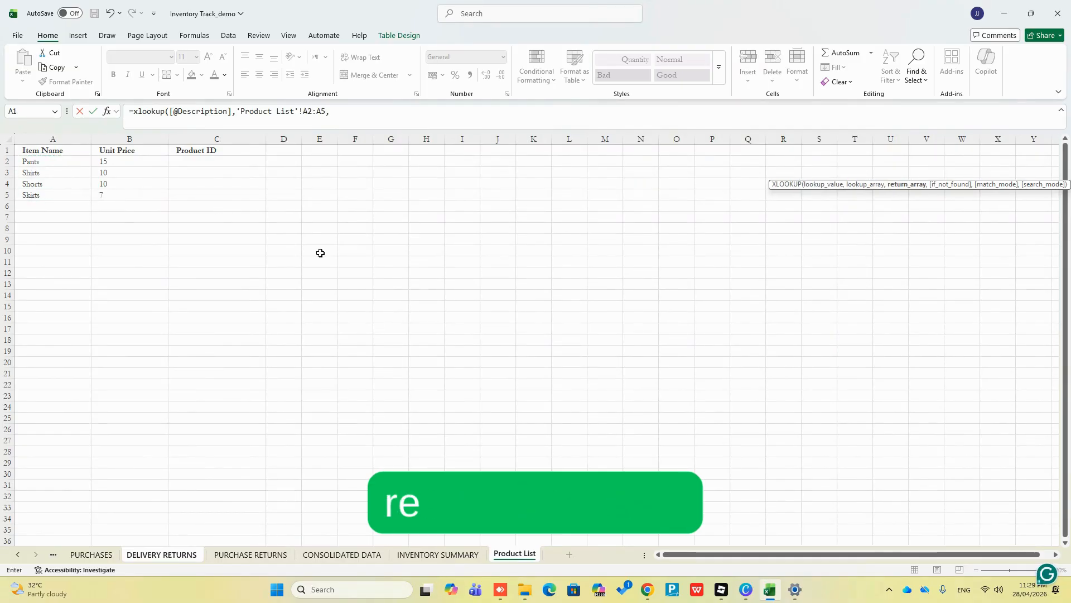
left_click_drag(106, 161, 111, 183)
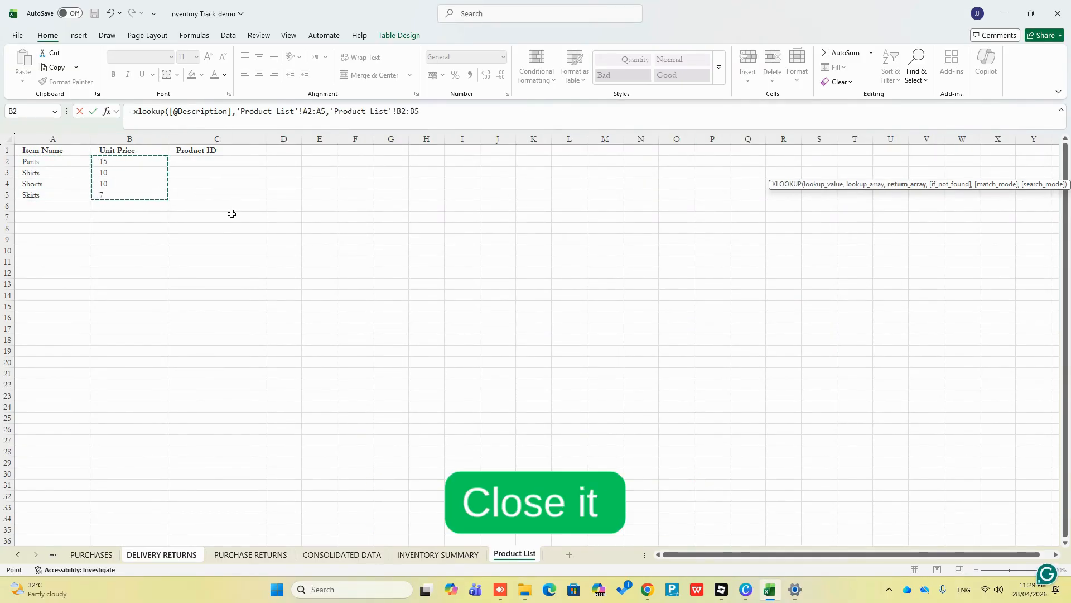
type(")")
Try to make both XLOOKUP ranges absolute, entering $A$2:$A$5 and $B$2:B5, and commit the formula in DELIVERY RETURNS.
left_click(308, 111)
key("F4")
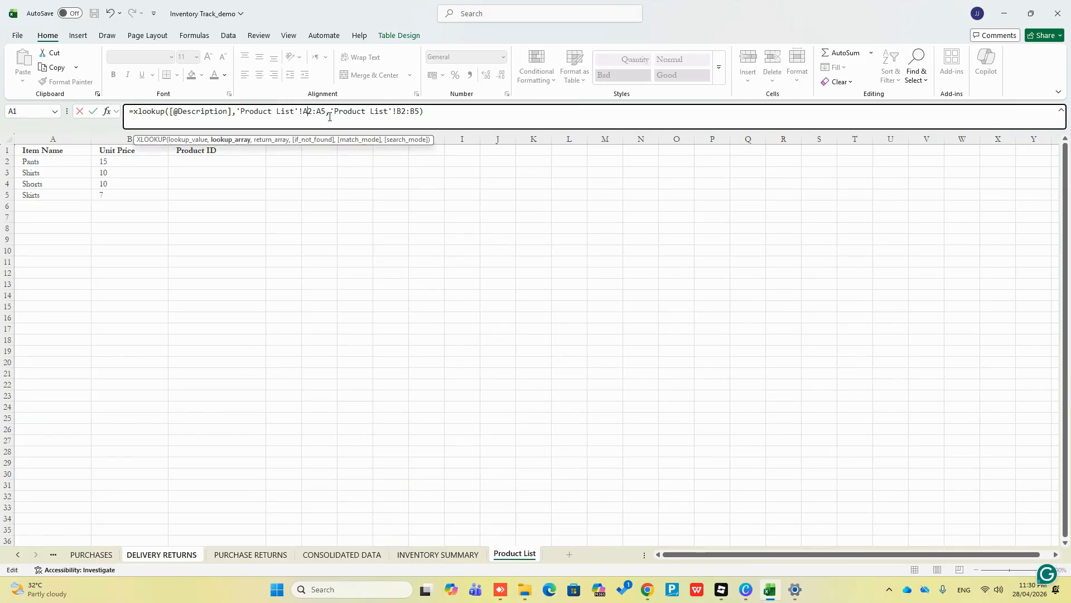
left_click(330, 111)
key("F4")
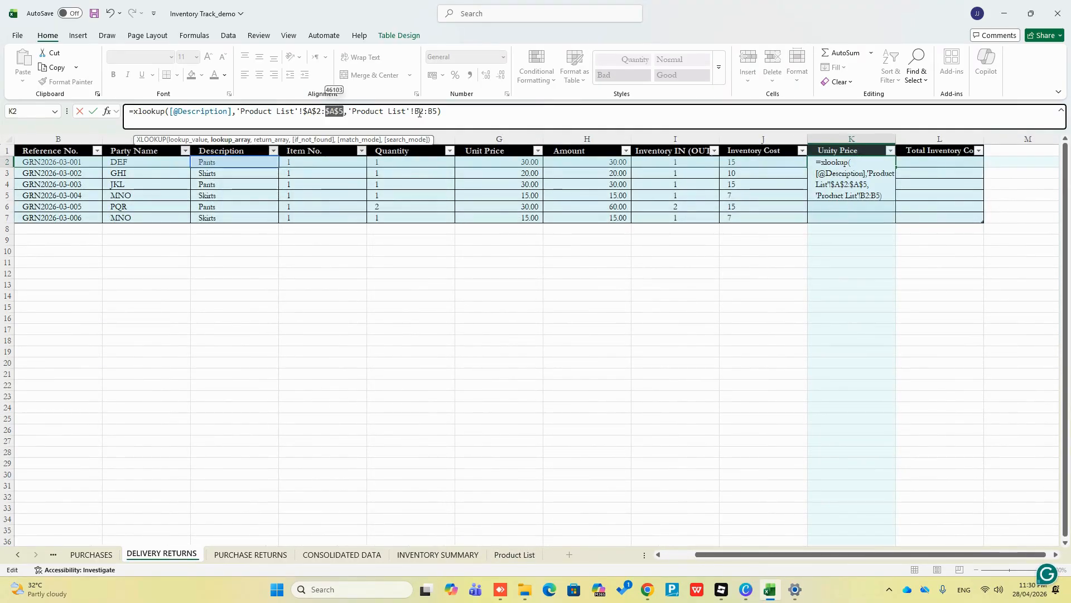
left_click(420, 113)
key("F4")
left_click(429, 111)
key("Return")
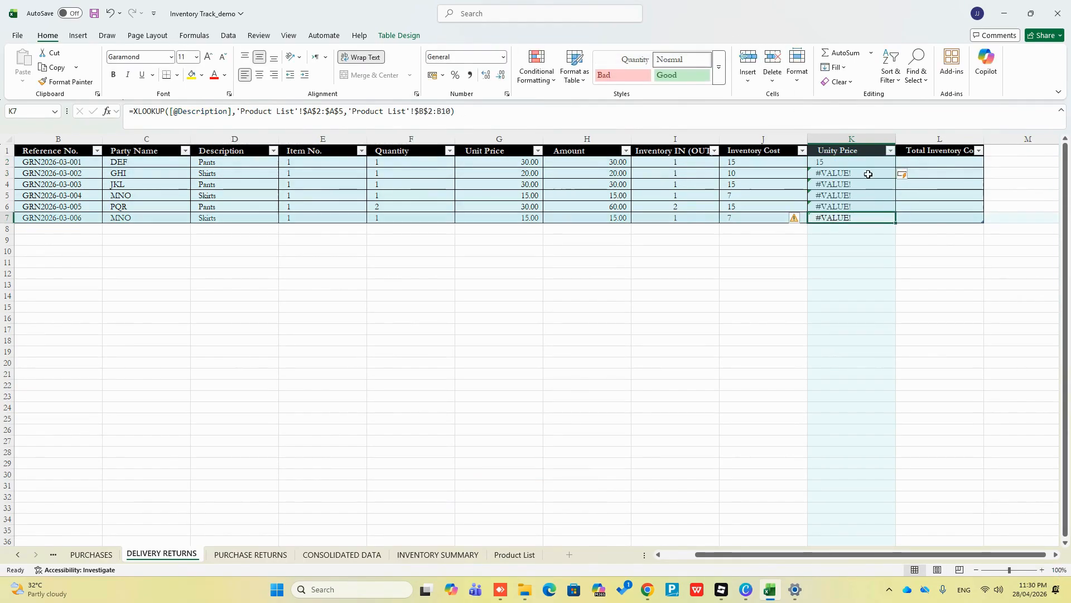
Rewrite the XLOOKUP in K2 of DELIVERY RETURNS, matching Description against Product List A2:A5 and returning B2:B5.
left_click(869, 160)
double_click(868, 160)
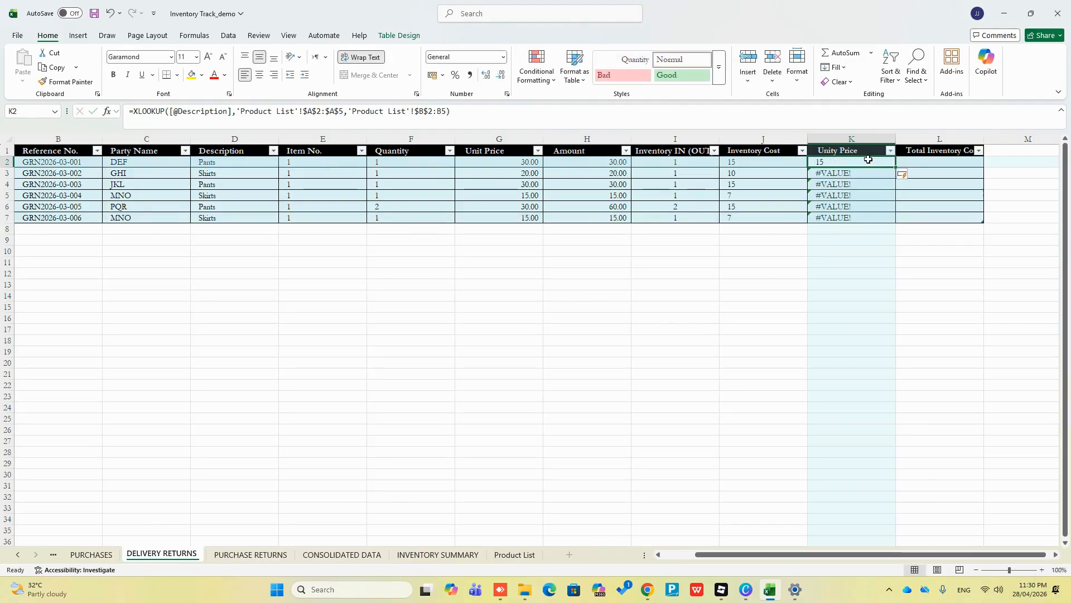
type("=xlookup")
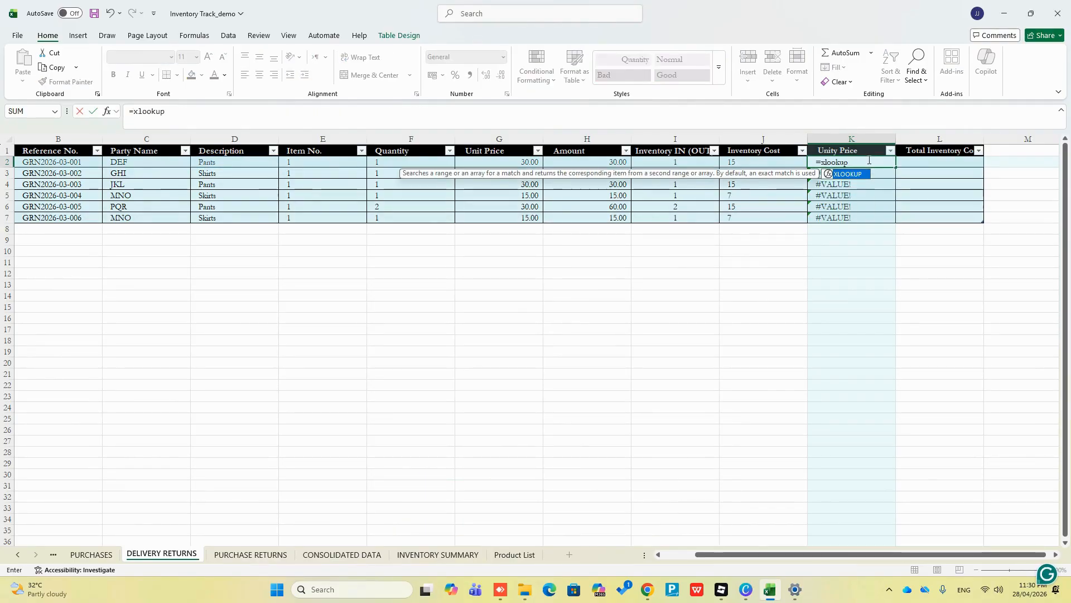
type("(")
left_click(212, 168)
type(",")
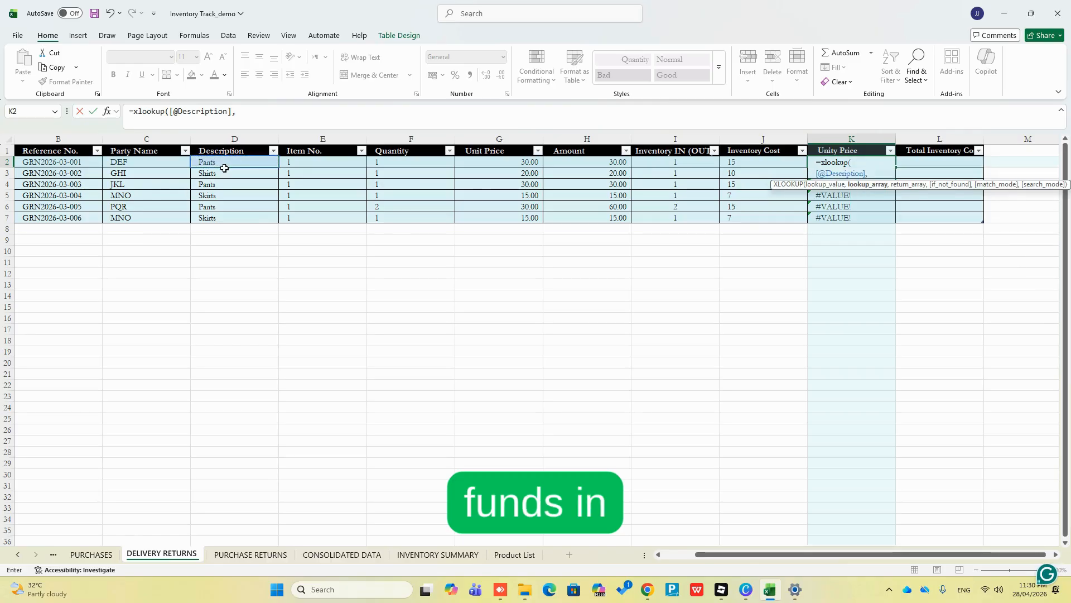
left_click(516, 555)
left_click_drag(33, 162, 73, 193)
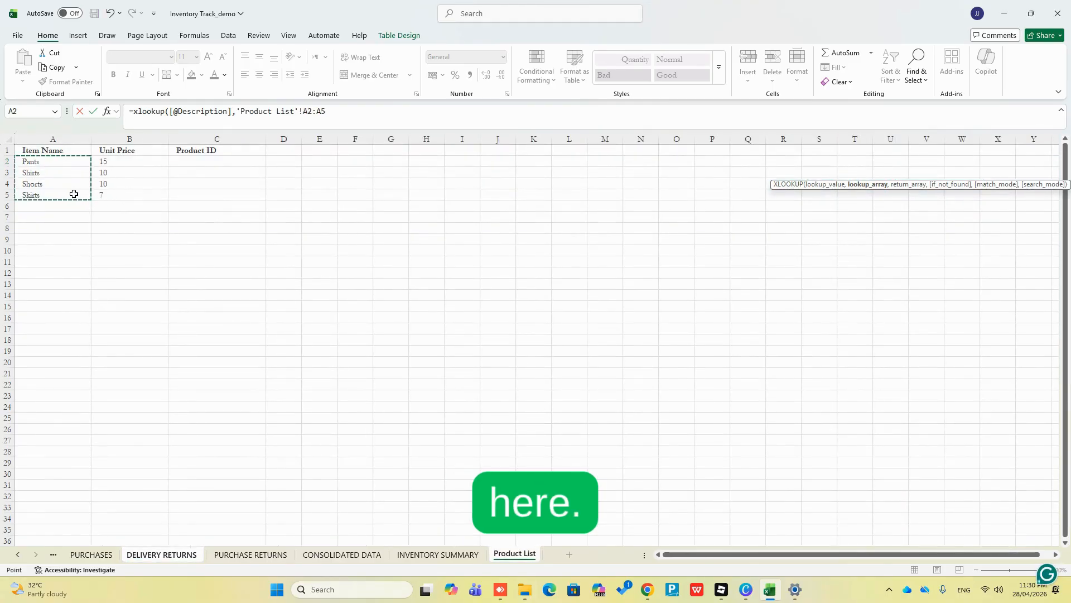
left_click_drag(120, 163, 124, 194)
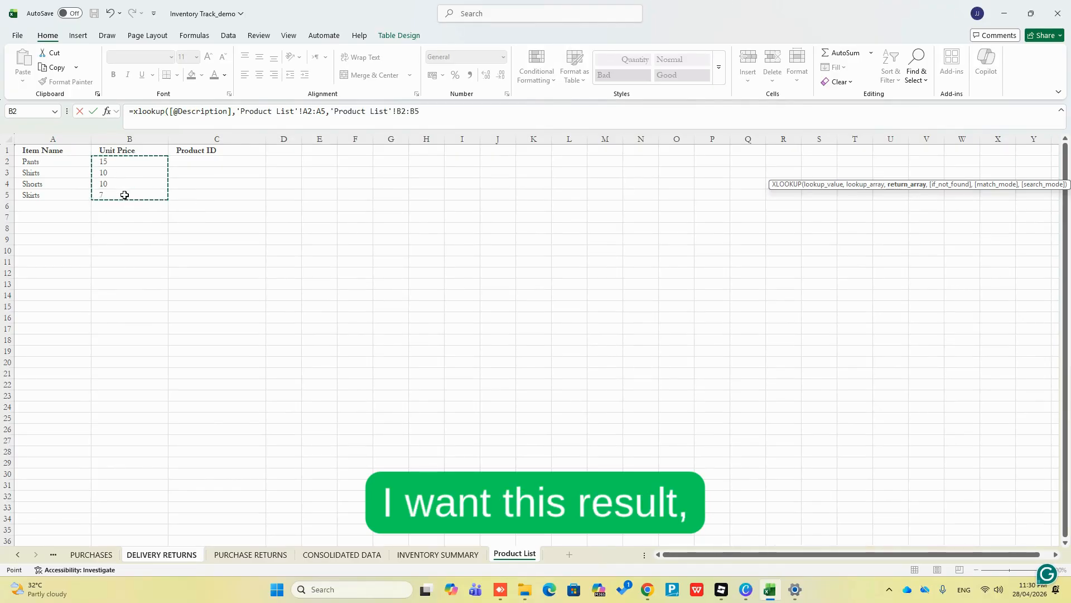
type(")")
Make both XLOOKUP ranges absolute as $A$2:$A$5 and $B$2:$B$5, and commit the Unity Price formula.
left_click(308, 106)
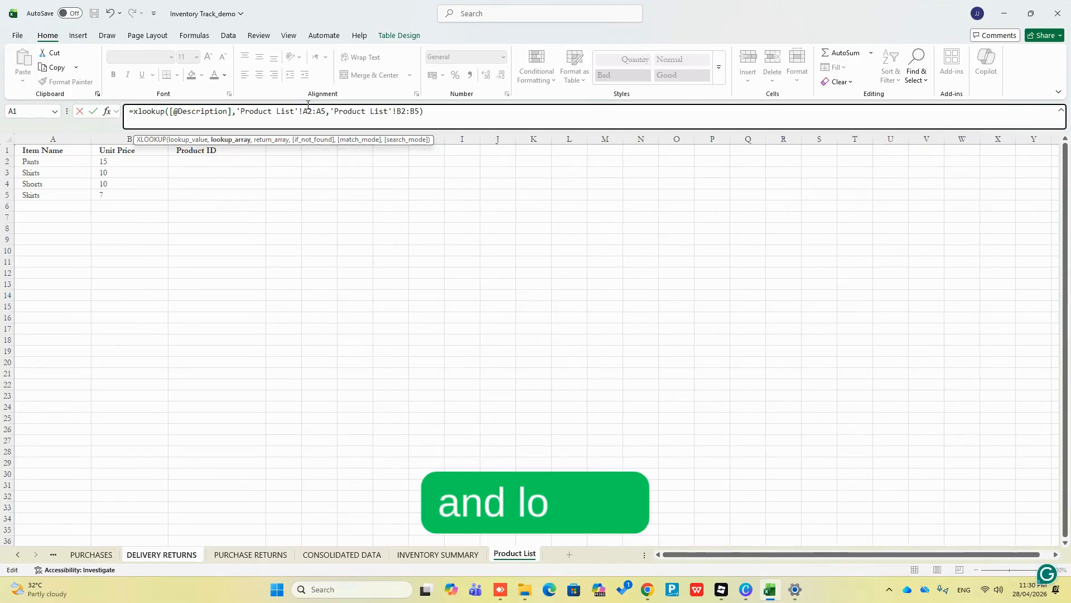
key("F4")
left_click(333, 112)
key("F4")
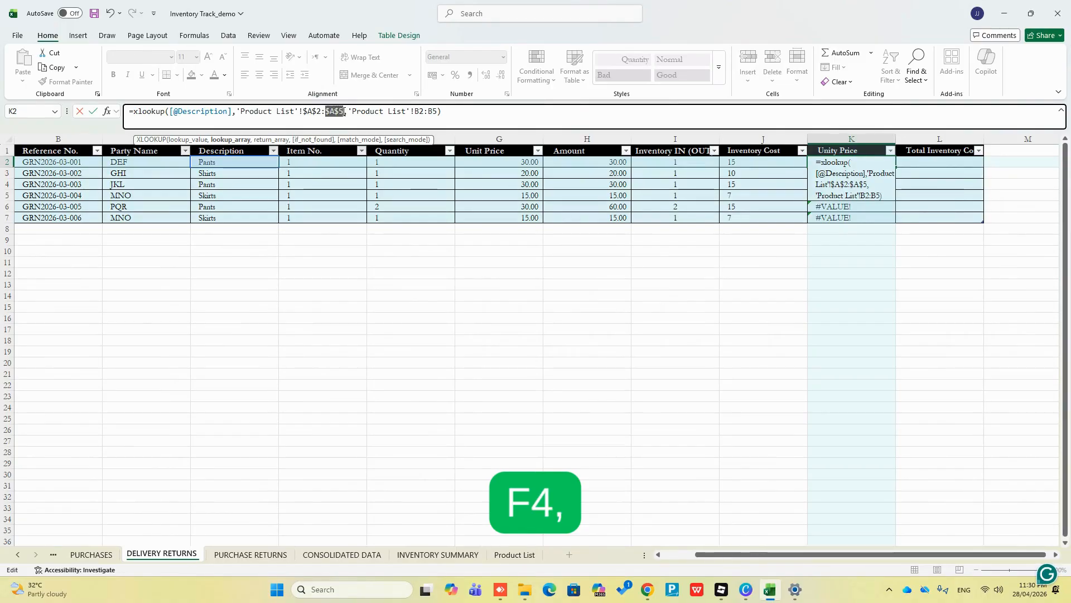
left_click(423, 112)
key("F4")
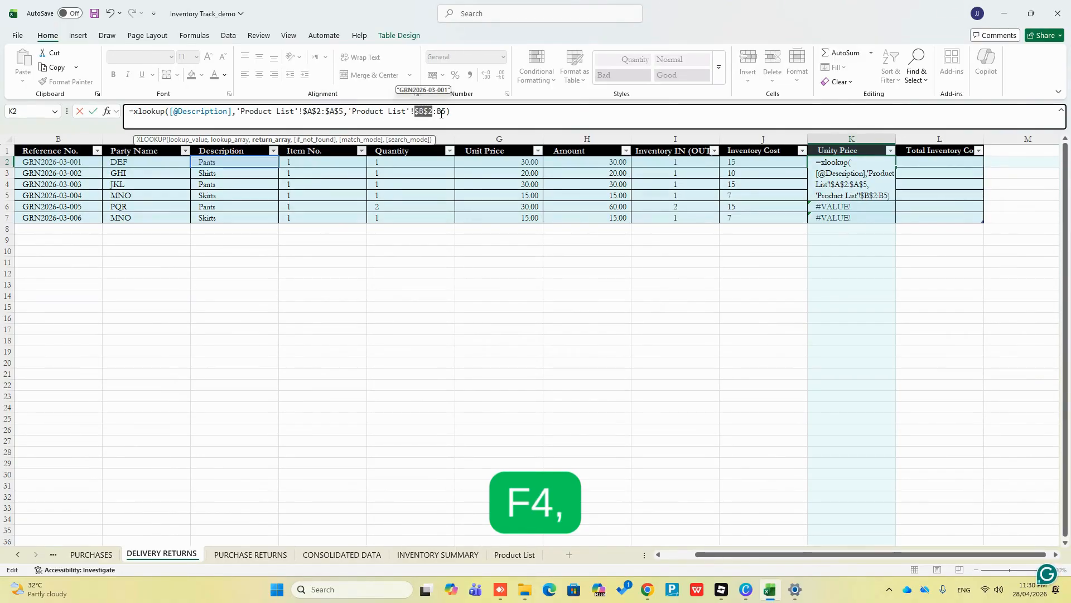
left_click(441, 112)
key("Tab")
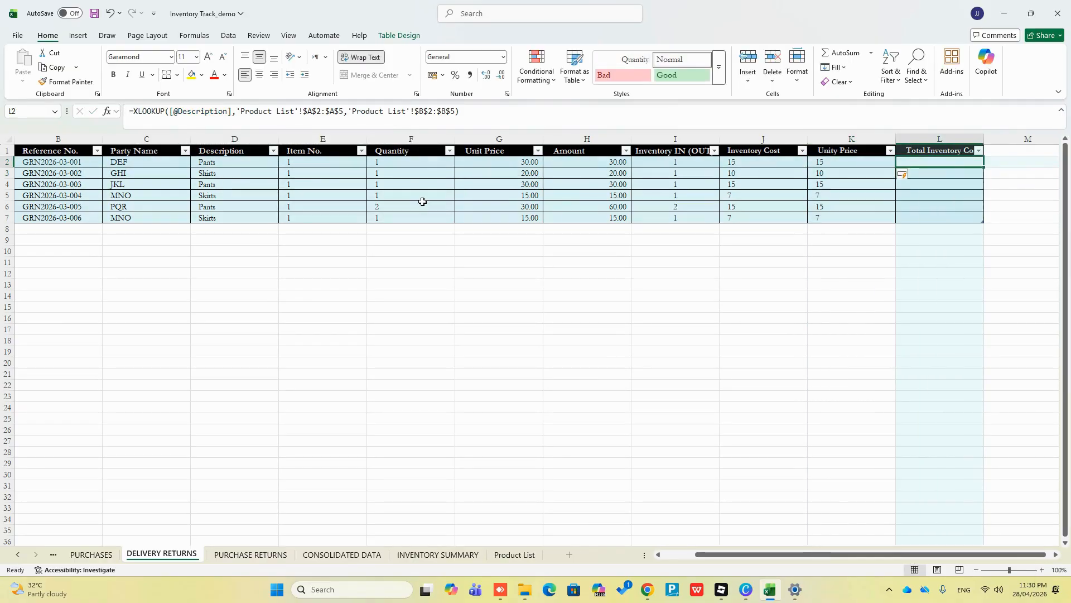
key("F4")
Calculate Total Inventory Cost in L2 of DELIVERY RETURNS as Unity Price multiplied by Inventory IN (OUT).
type("=")
key("Left")
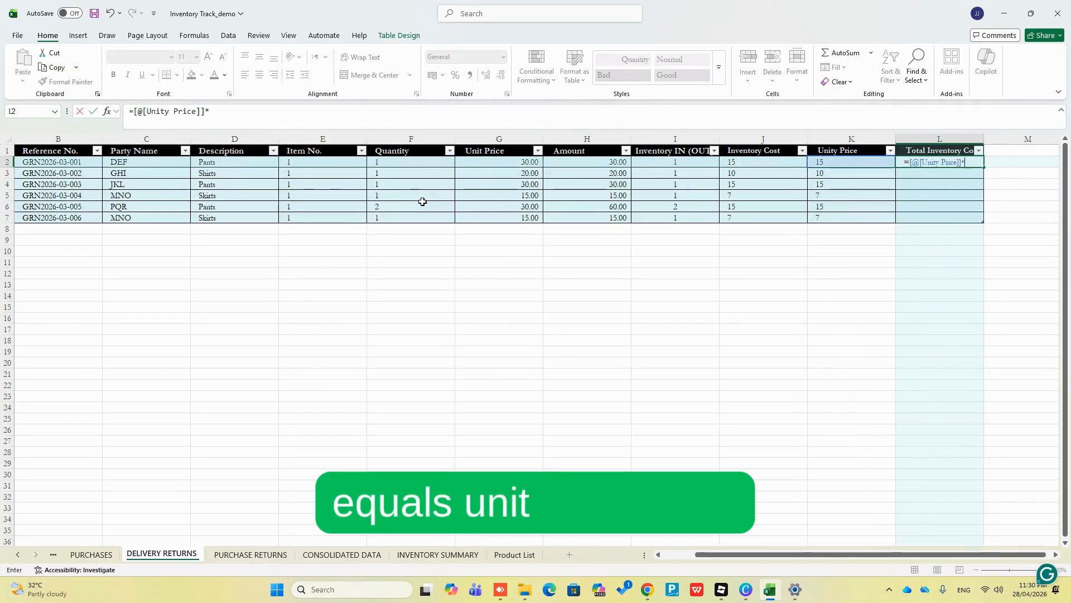
type("*")
key("Left")
key("Left")
key("Left")
key("Return")
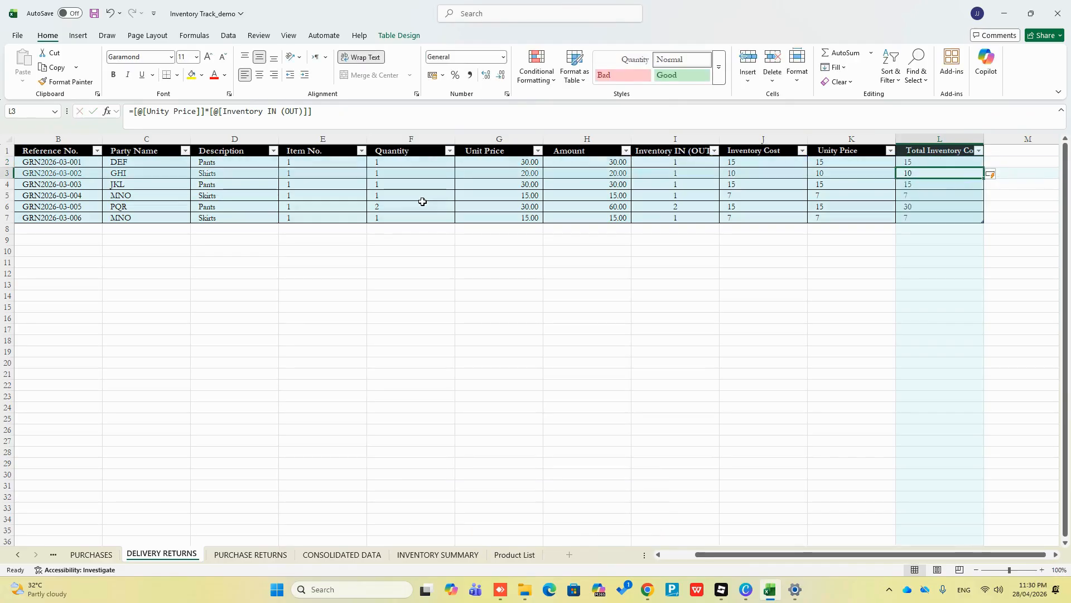
Delete the old Inventory Cost column J from the DELIVERY RETURNS sheet.
key("Left")
left_click(753, 138)
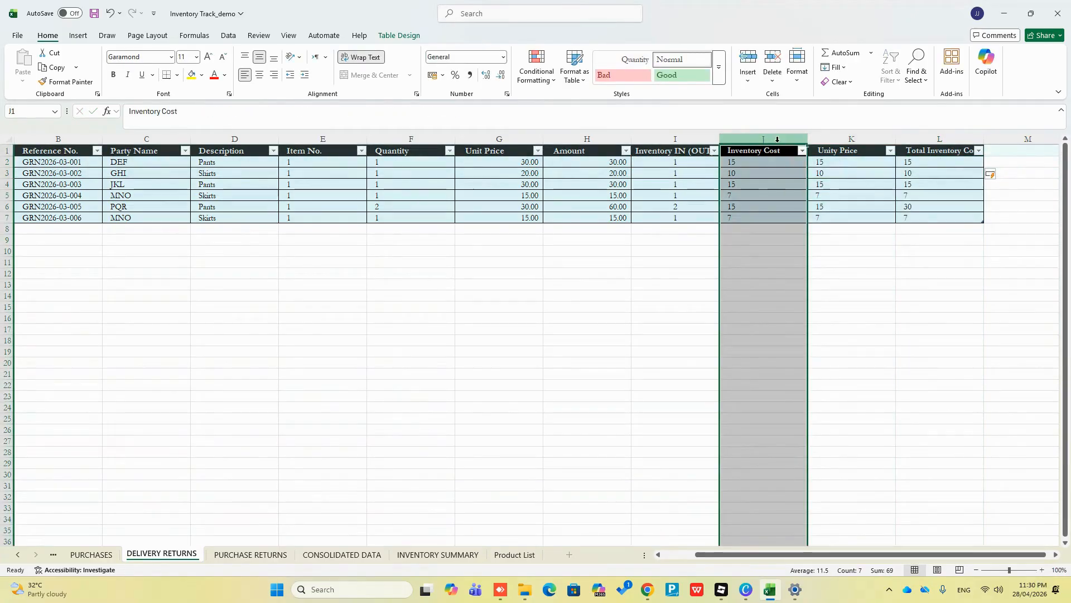
right_click(753, 138)
left_click(816, 278)
left_click(826, 209)
left_click(835, 149)
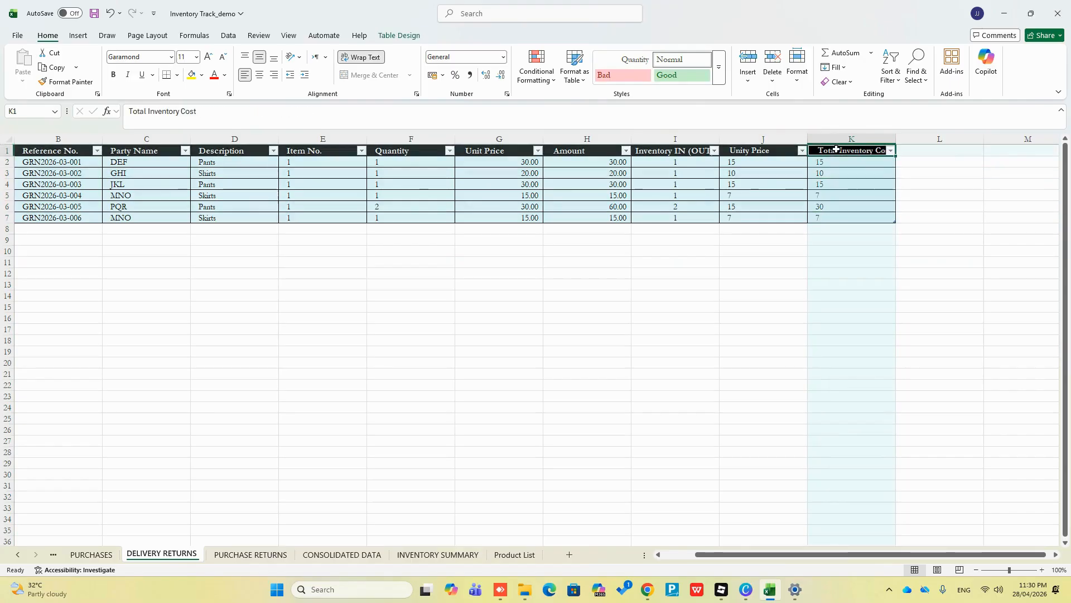
left_click(829, 173)
Apply the comma number style to the Unity Price and Total Inventory Cost columns of DELIVERY RETURNS and save the workbook.
left_click_drag(783, 139, 841, 140)
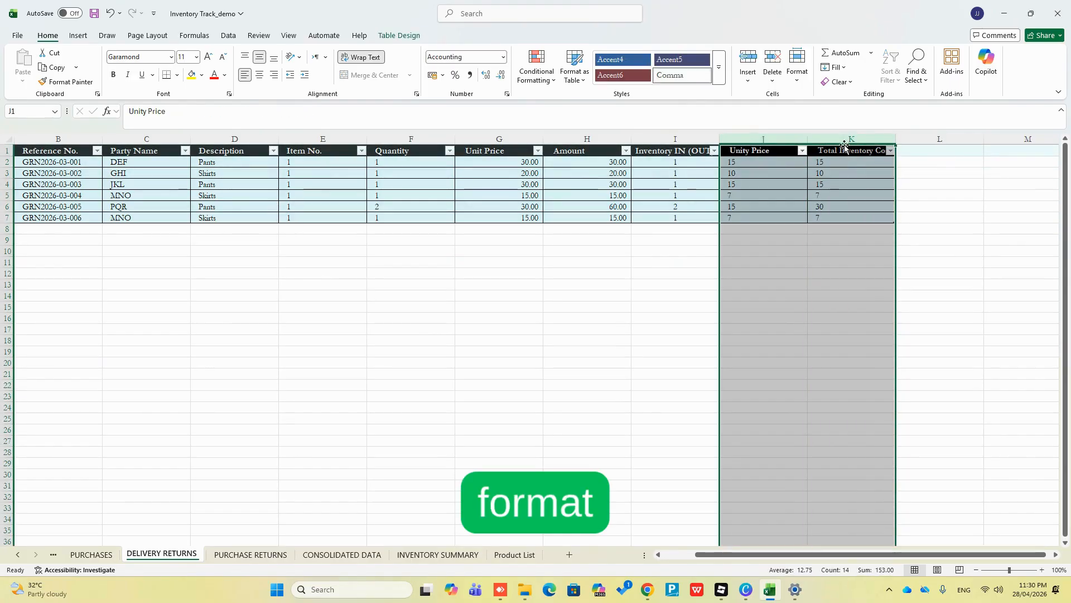
left_click(471, 76)
left_click(760, 239)
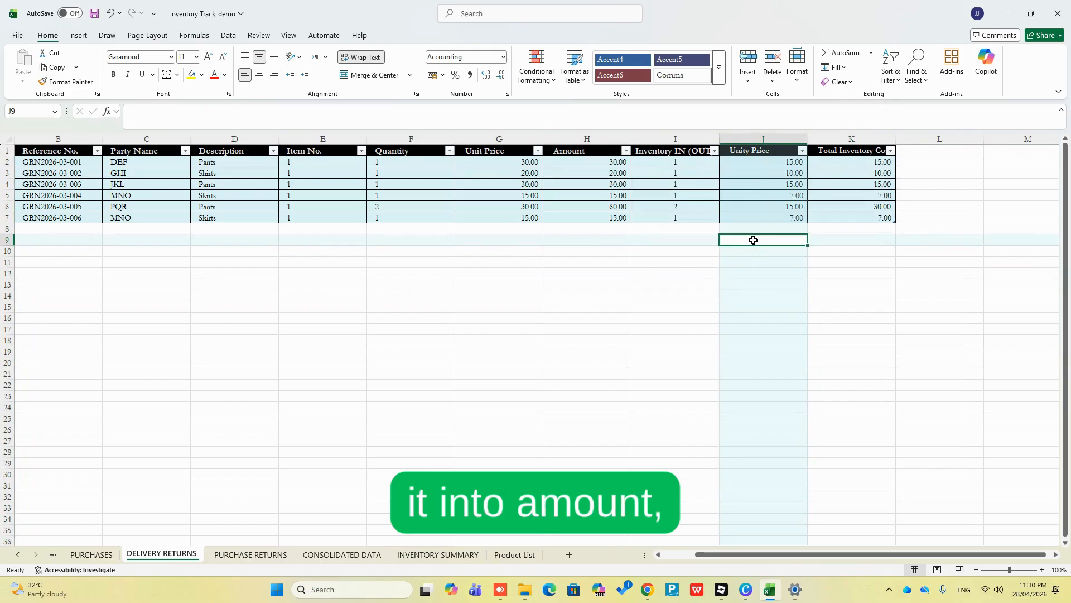
key("ctrl+s")
Extend the table on the PURCHASE RETURNS sheet by two columns, through column K.
left_click(250, 554)
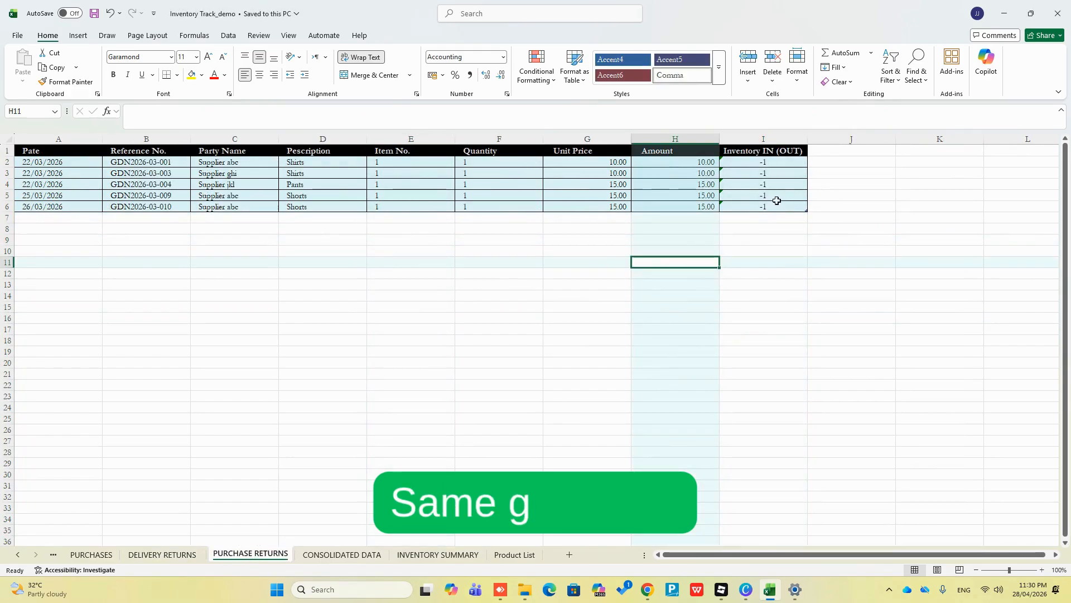
left_click(791, 206)
left_click_drag(808, 213, 950, 219)
left_click(887, 229)
left_click(865, 207)
key("Delete")
Write an XLOOKUP in J2 of PURCHASE RETURNS that matches Pescription against Product List A2:A5 and returns B2:B5.
left_click(878, 161)
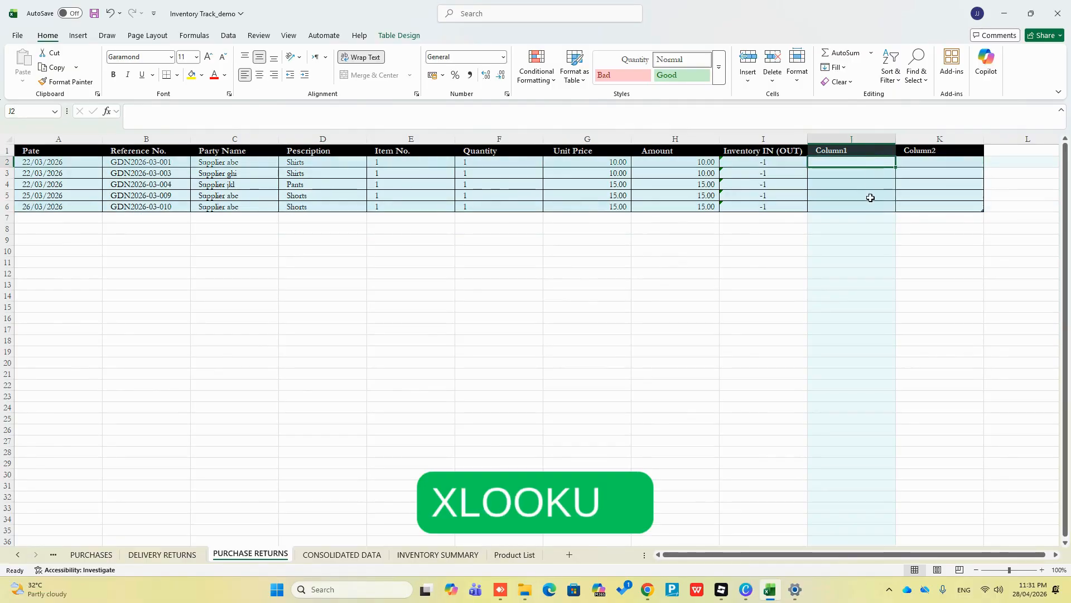
type("=xlookup(")
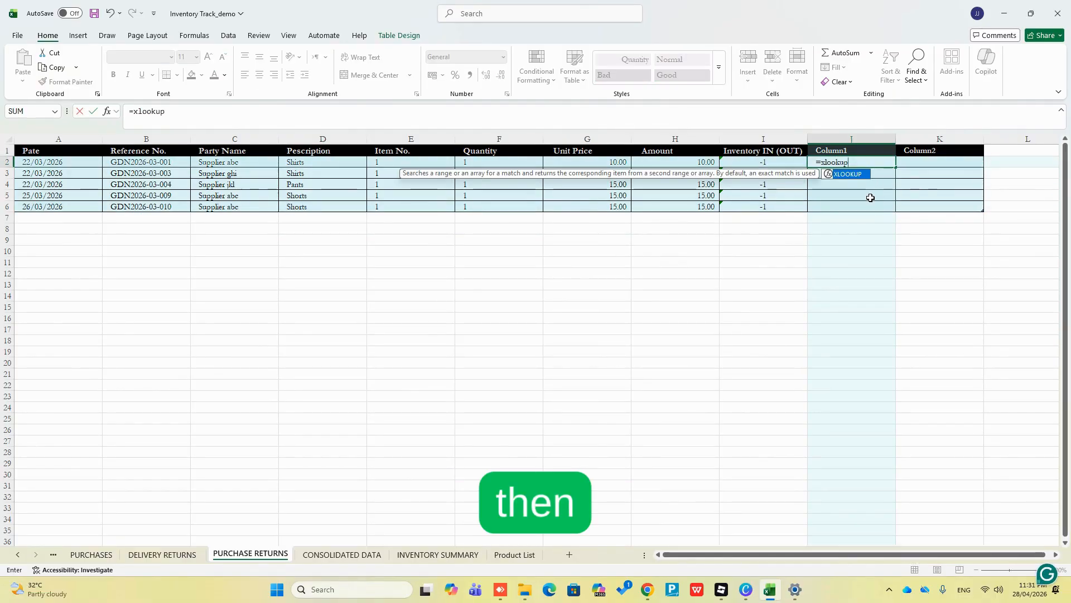
type(",")
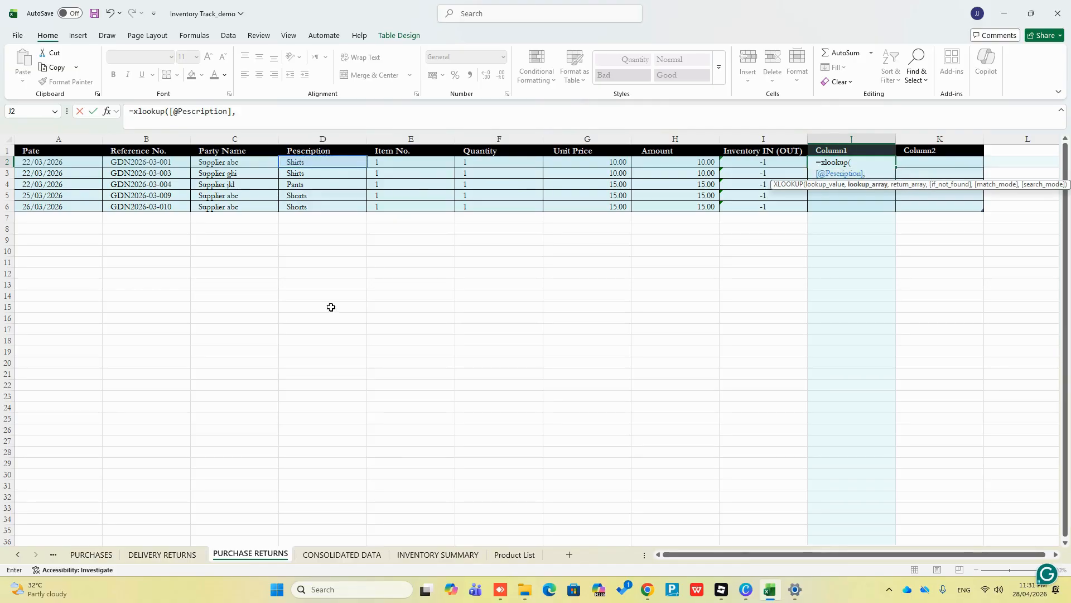
left_click(513, 554)
type(",")
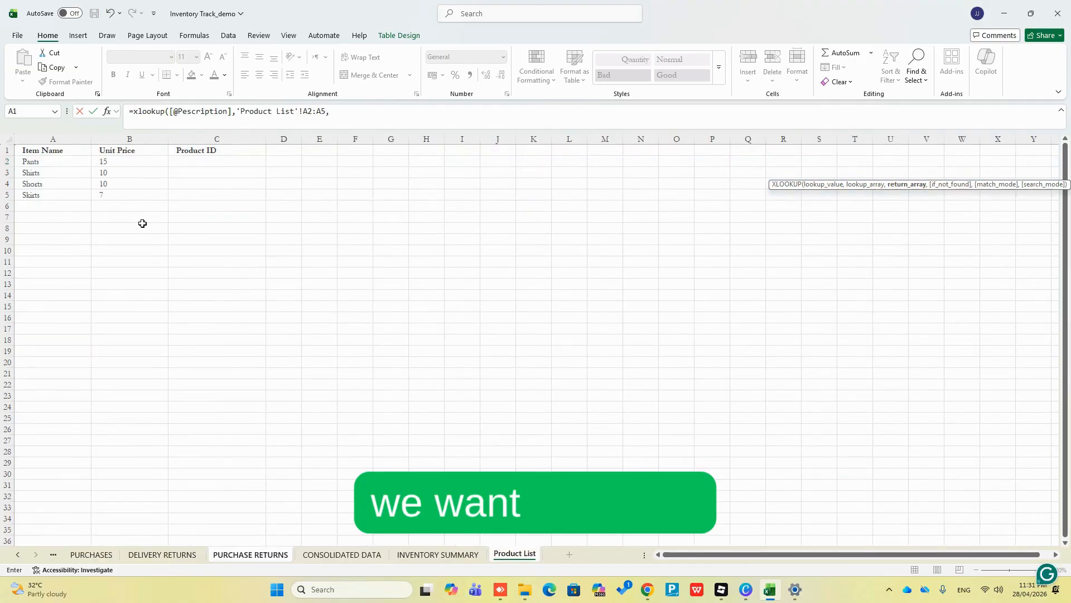
left_click_drag(133, 162, 140, 190)
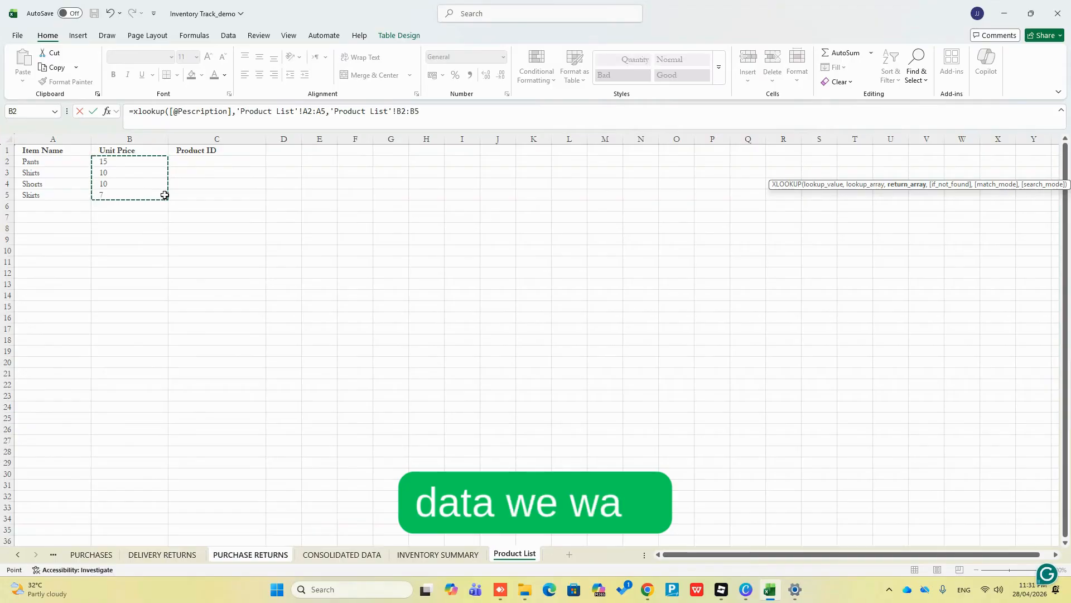
type(")")
Lock the lookup and return ranges in J2 of PURCHASE RETURNS as $A$2:$A$5 and $B$2:$B$5, and commit the formula.
left_click(306, 112)
key("F4")
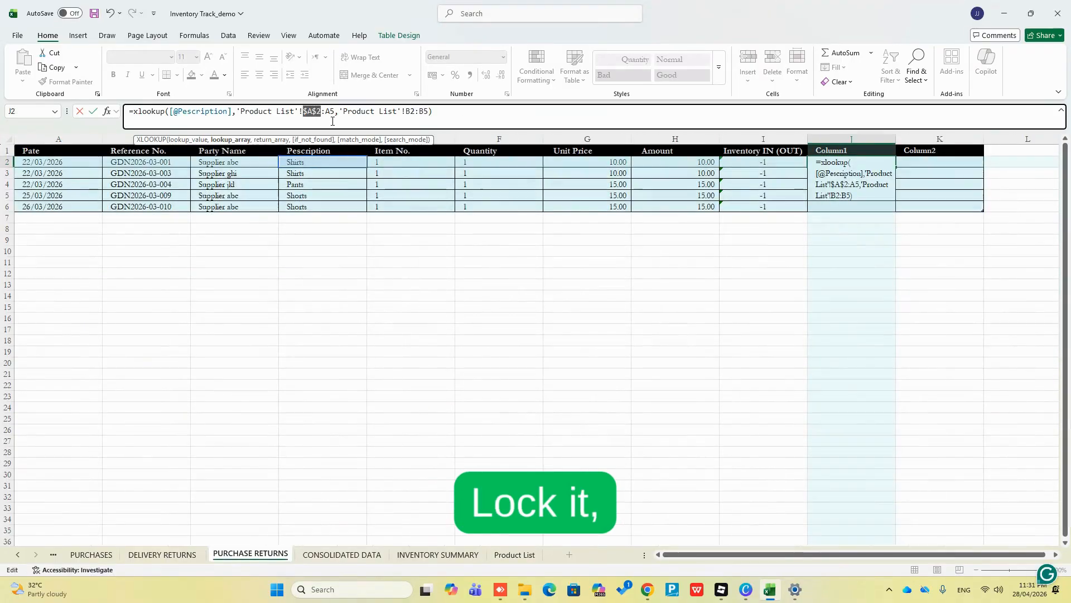
left_click(330, 112)
key("F4")
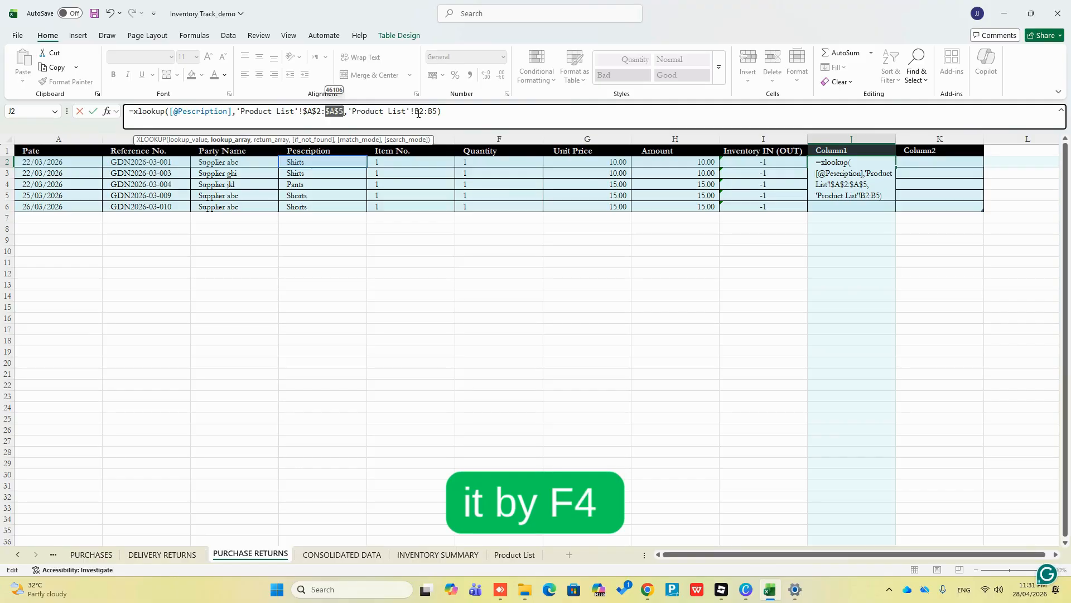
left_click(418, 113)
key("F4")
left_click(432, 114)
key("F4")
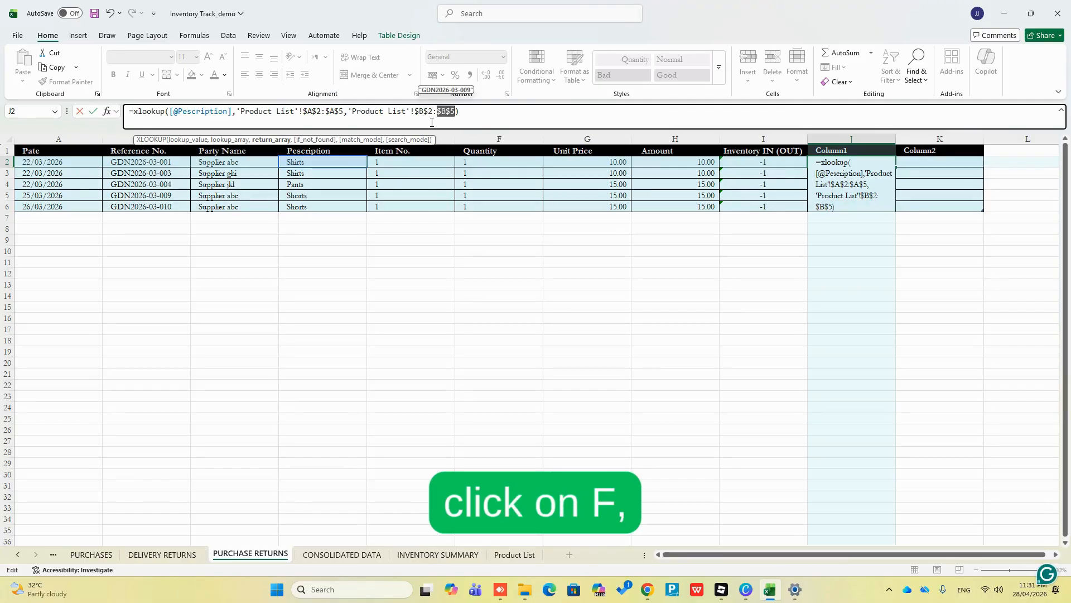
key("Return")
Apply the comma style to PURCHASE RETURNS columns J and K, and fill Column2 with Column1 multiplied by Inventory IN (OUT).
left_click_drag(852, 138, 926, 144)
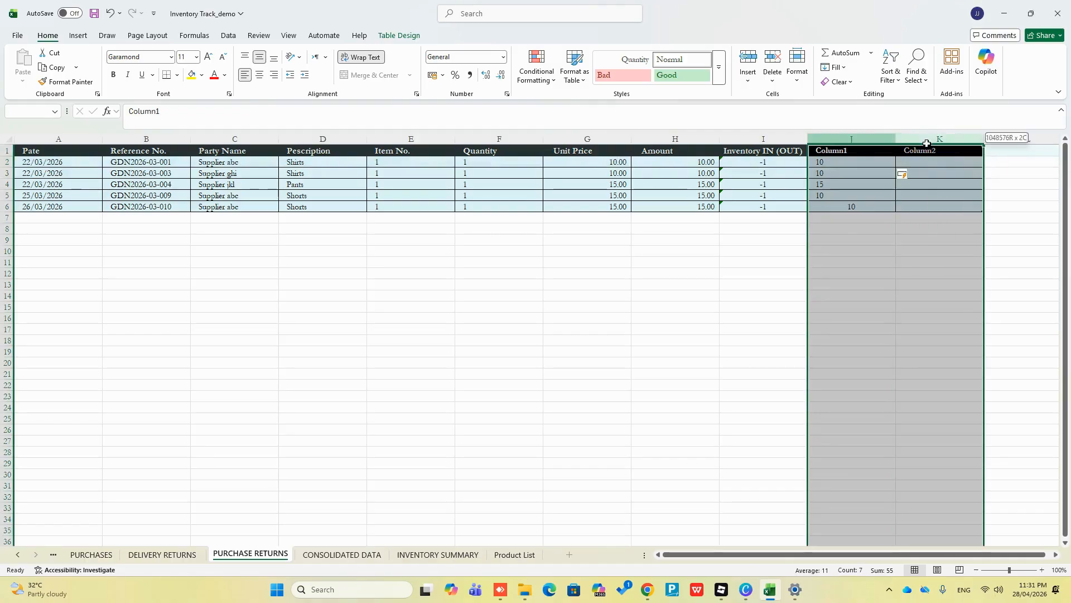
left_click(470, 76)
left_click(947, 162)
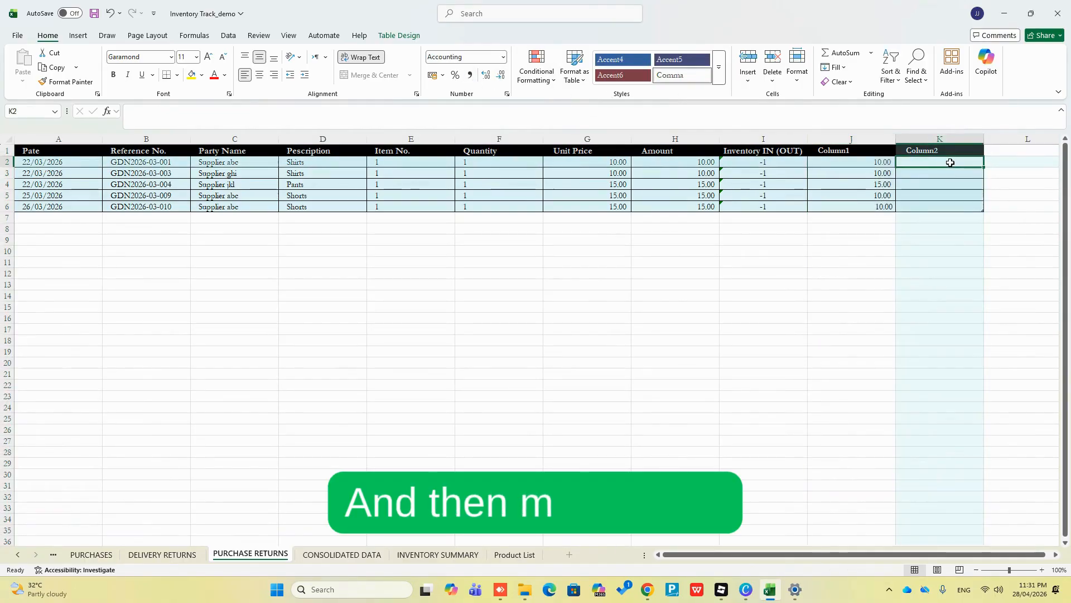
type("=")
key("Left")
type("*")
key("Left")
key("Left")
key("Left")
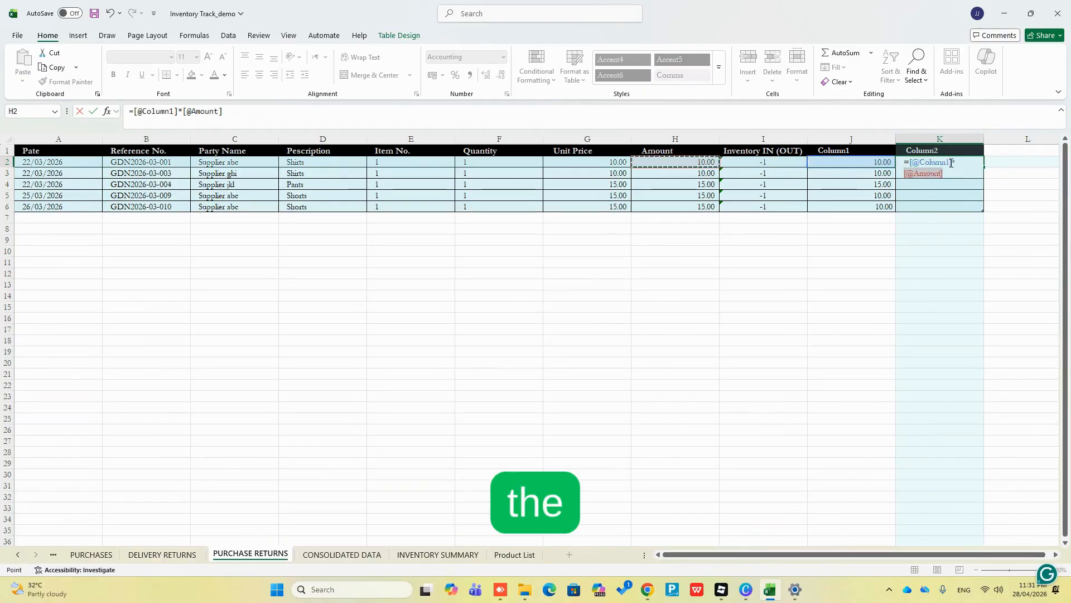
key("Right")
key("ctrl+Return")
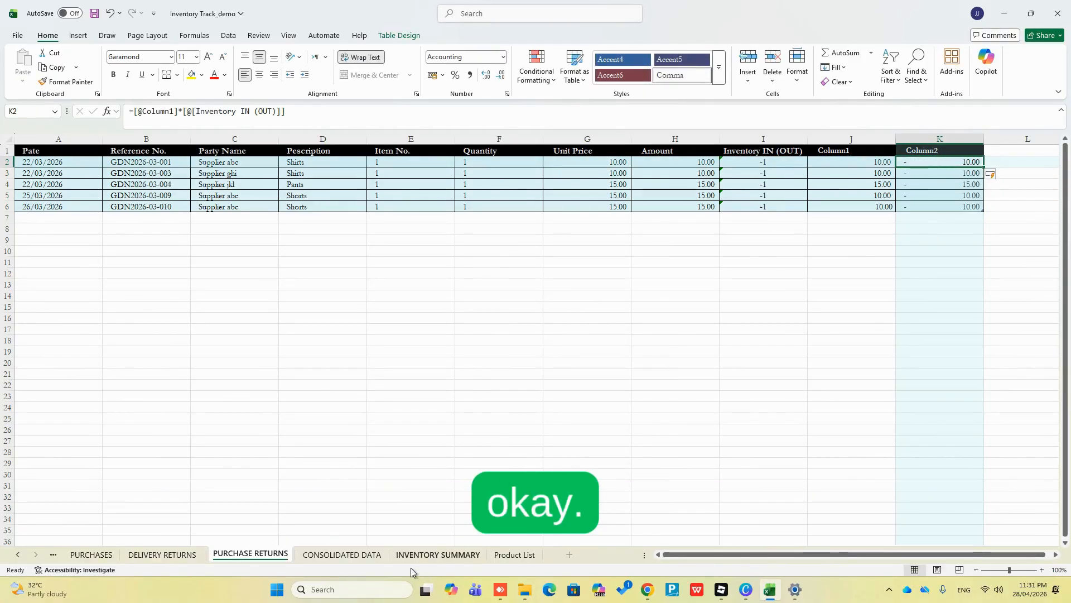
Copy the Unity Price and Total Inventory Cost headers from DELIVERY RETURNS into J1:K1 of PURCHASE RETURNS.
left_click(162, 554)
left_click_drag(759, 150, 850, 151)
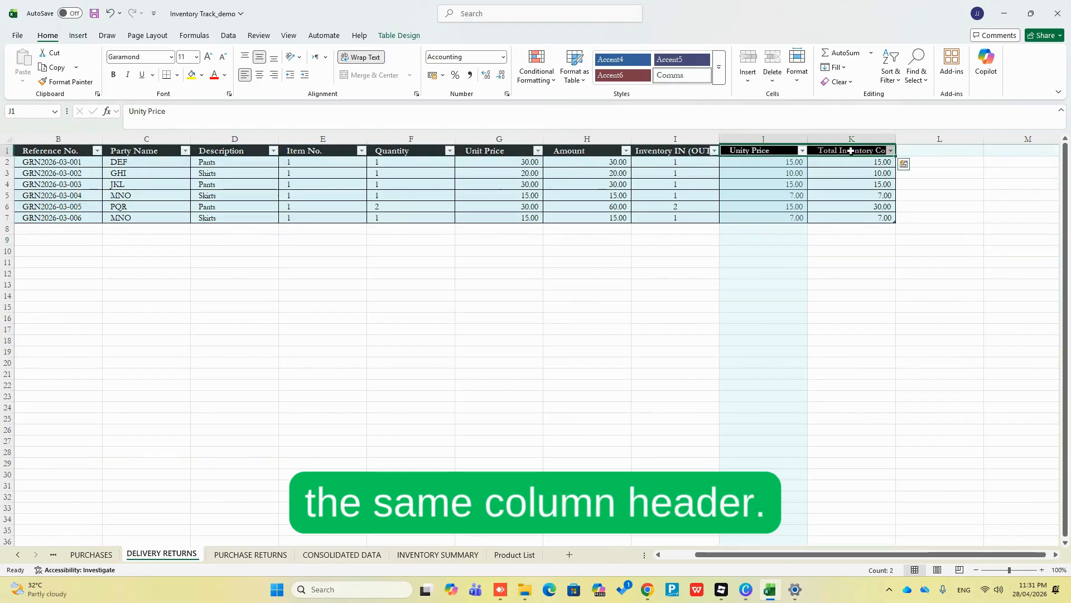
key("ctrl+c")
left_click(250, 554)
left_click(834, 149)
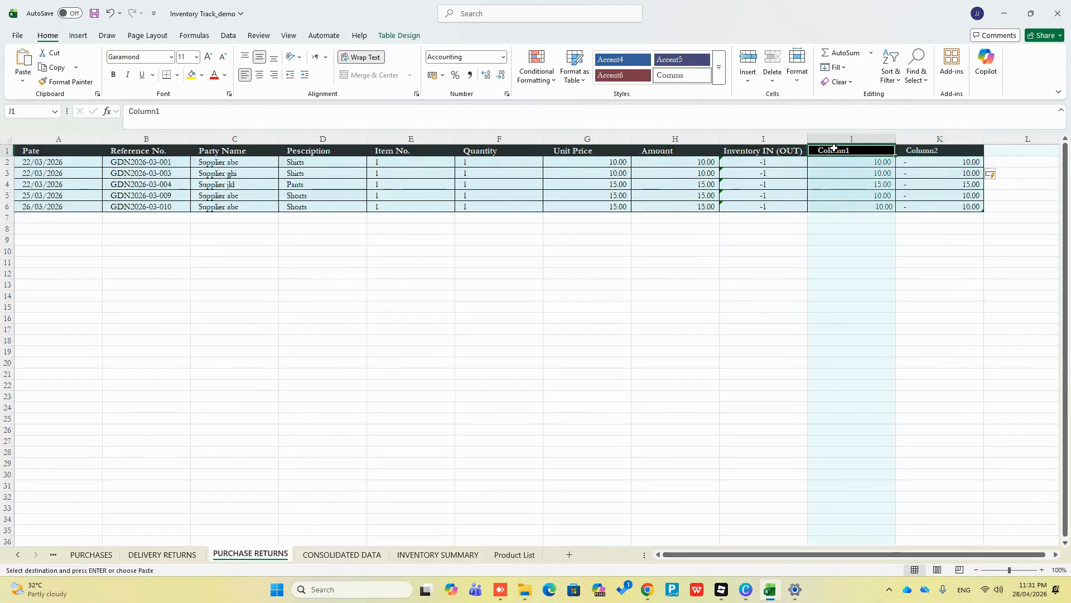
key("ctrl+v")
left_click(770, 274)
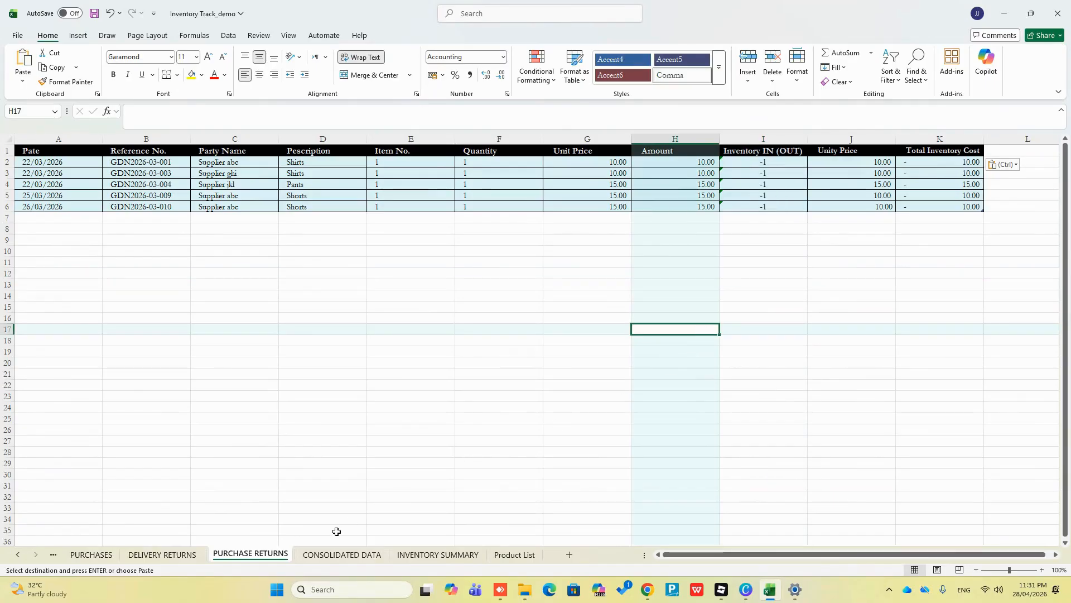
Apply the comma style to columns J and K on the CONSOLIDATED DATA sheet and review the stacked rows.
left_click(349, 555)
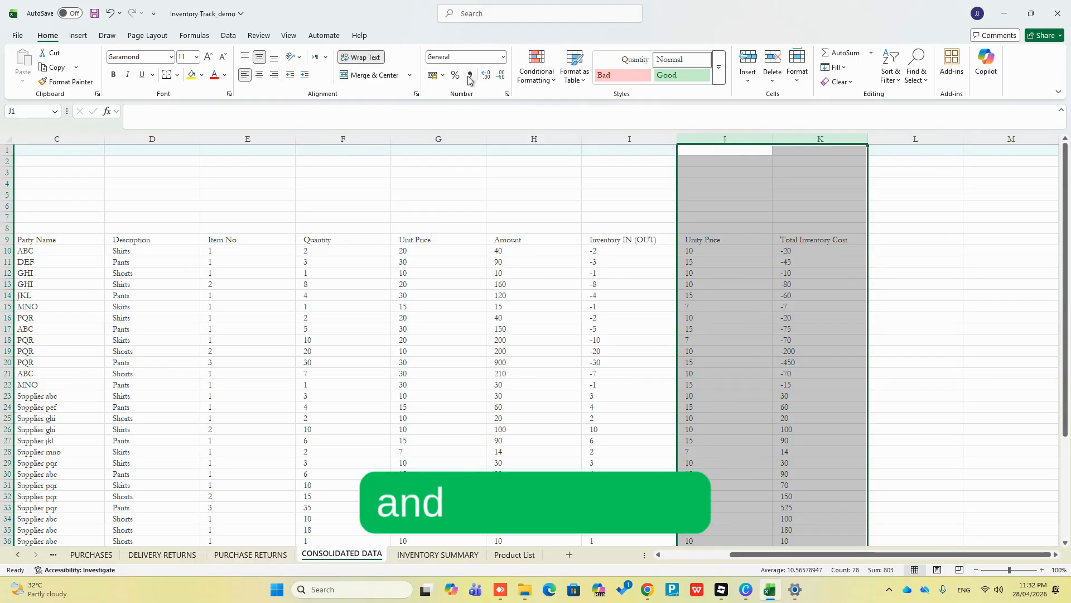
left_click(823, 306)
scroll(762, 402, "down", 5)
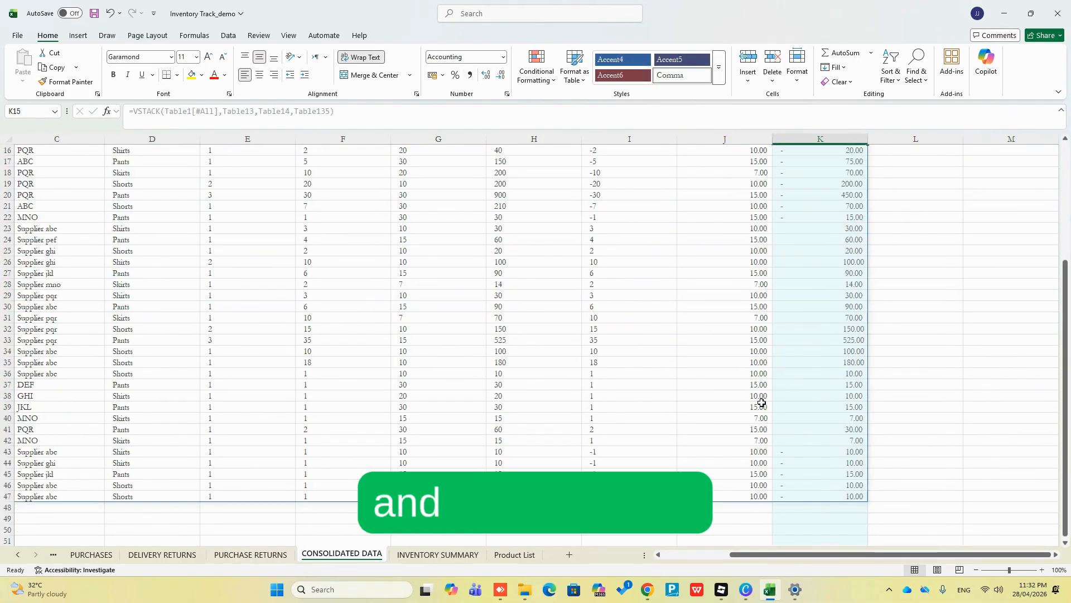
scroll(761, 395, "up", 4)
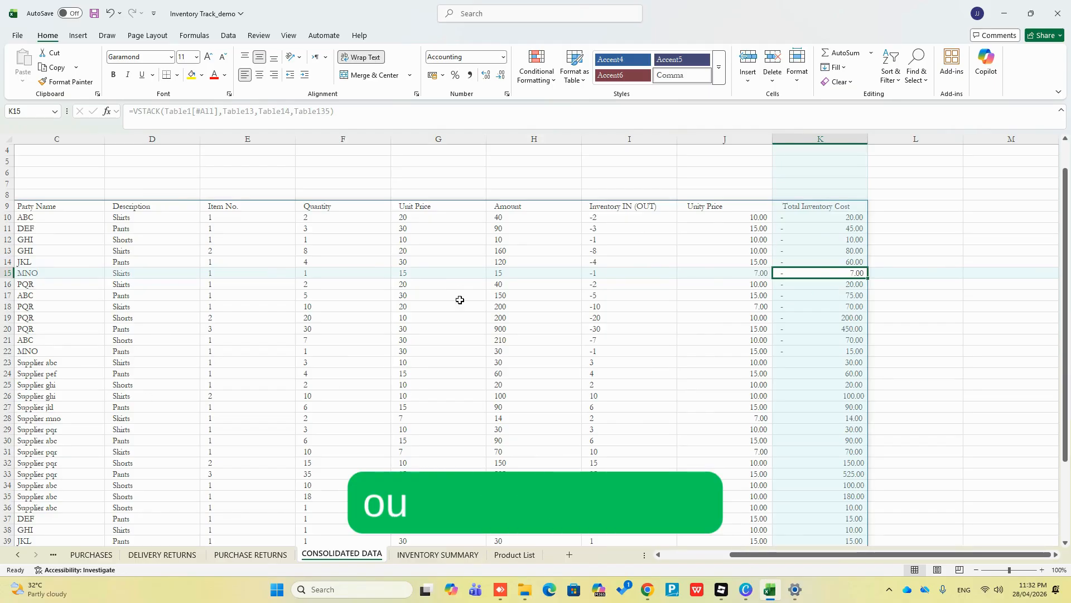
key("Home")
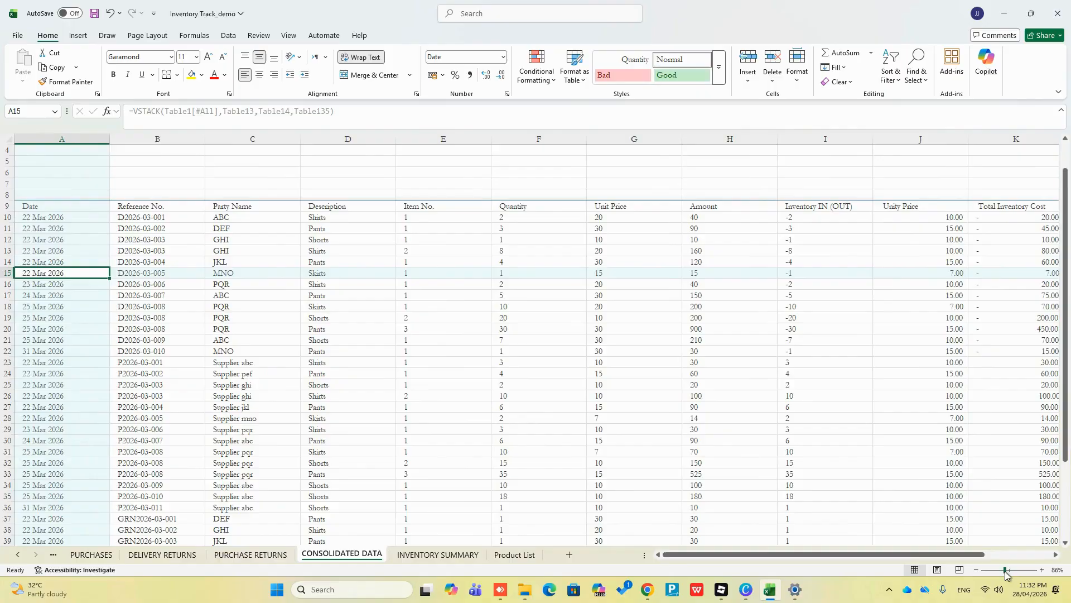
Zoom the CONSOLIDATED DATA sheet out slightly and refresh the PivotTable on the INVENTORY SUMMARY sheet.
left_click_drag(1005, 569, 1003, 569)
left_click(979, 480)
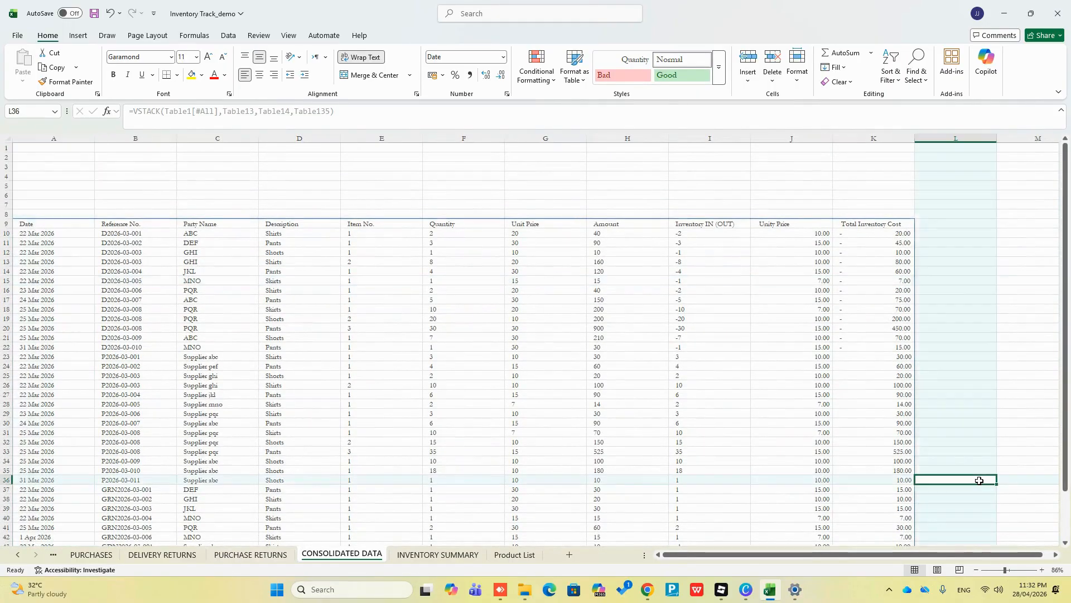
left_click(441, 554)
right_click(386, 245)
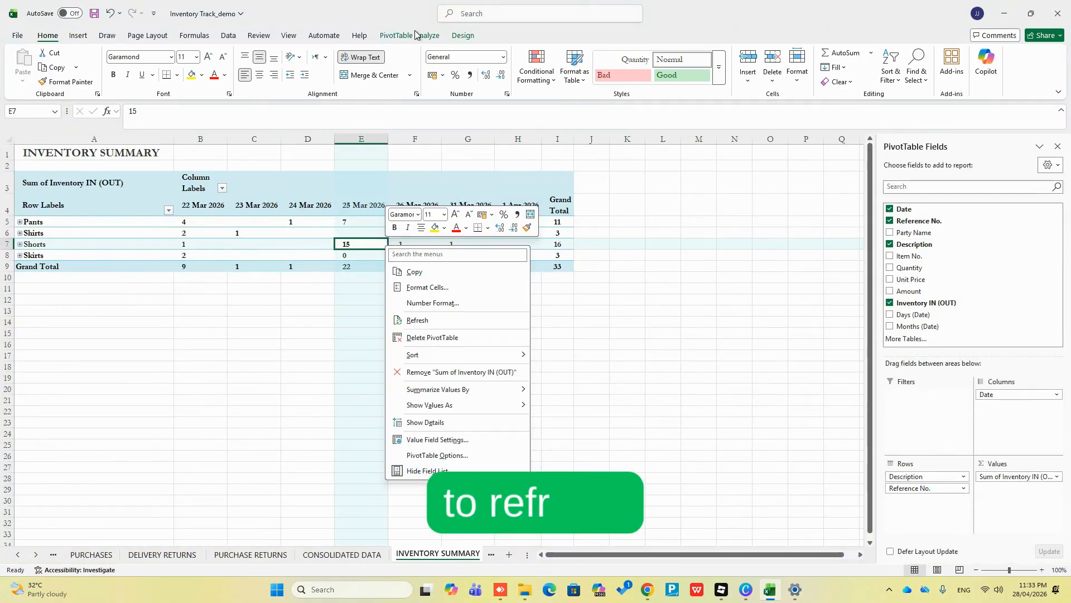
left_click(417, 320)
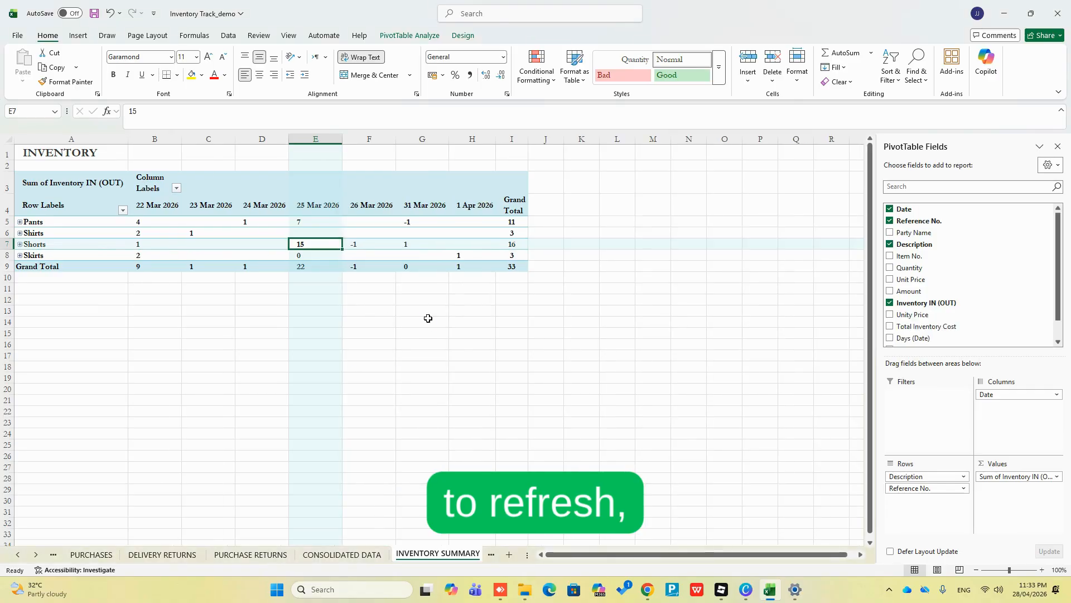
Add the Total Inventory Cost field to the PivotTable values alongside Inventory IN (OUT).
right_click(465, 255)
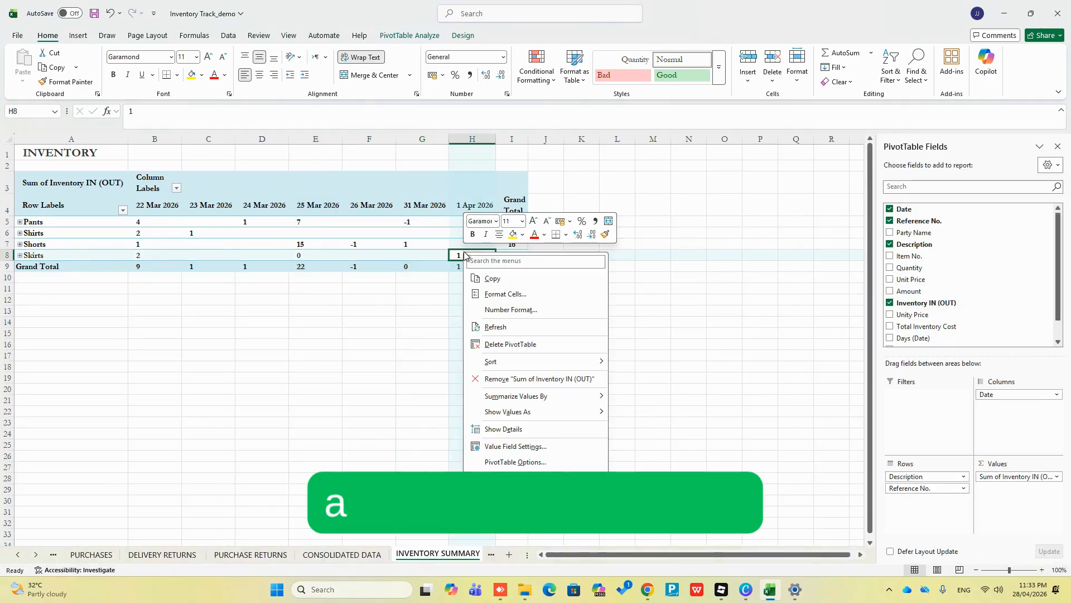
left_click(891, 327)
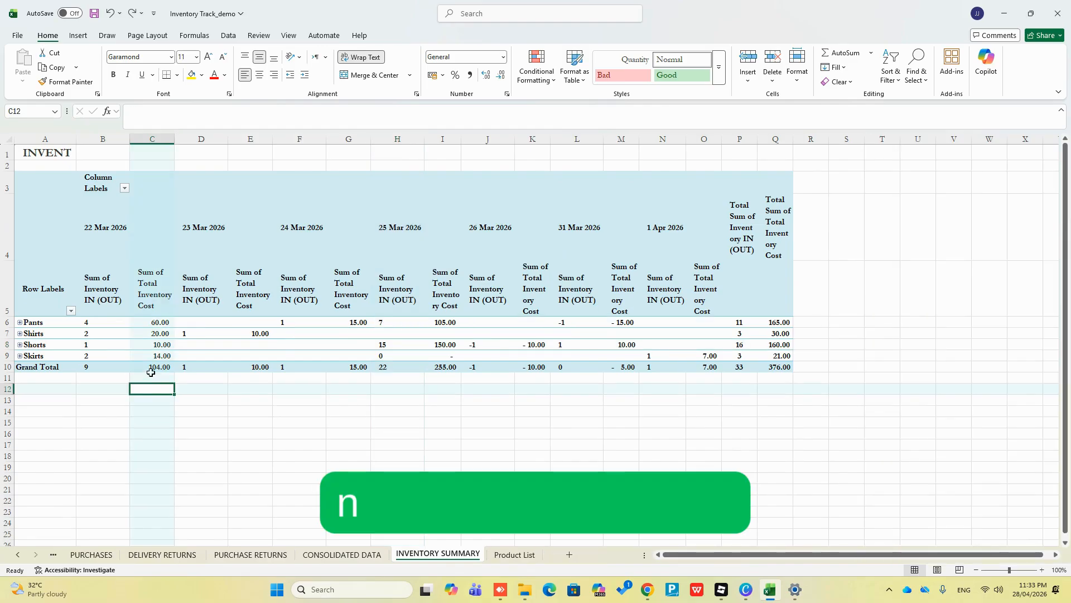
left_click_drag(91, 323, 77, 364)
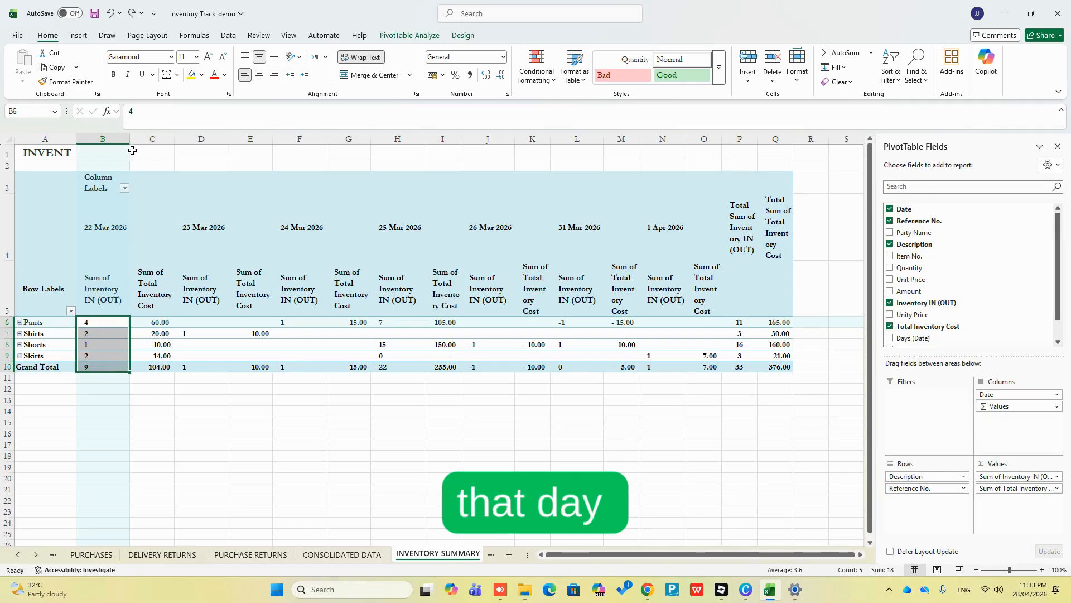
Widen columns B, P and Q of the inventory summary so their headers wrap less.
left_click_drag(130, 142, 170, 142)
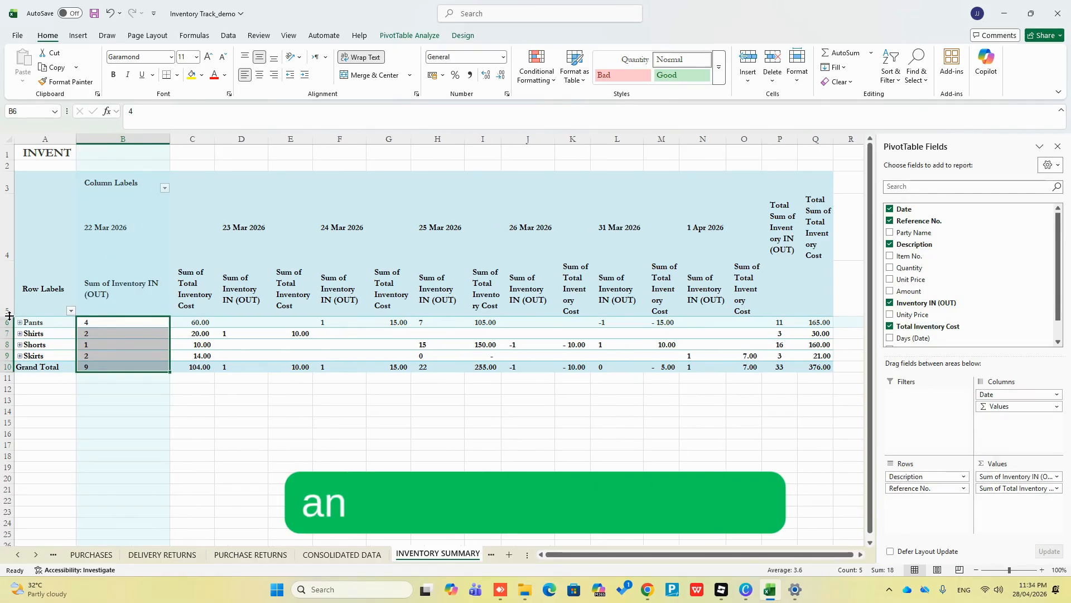
left_click(634, 408)
left_click_drag(833, 140, 884, 139)
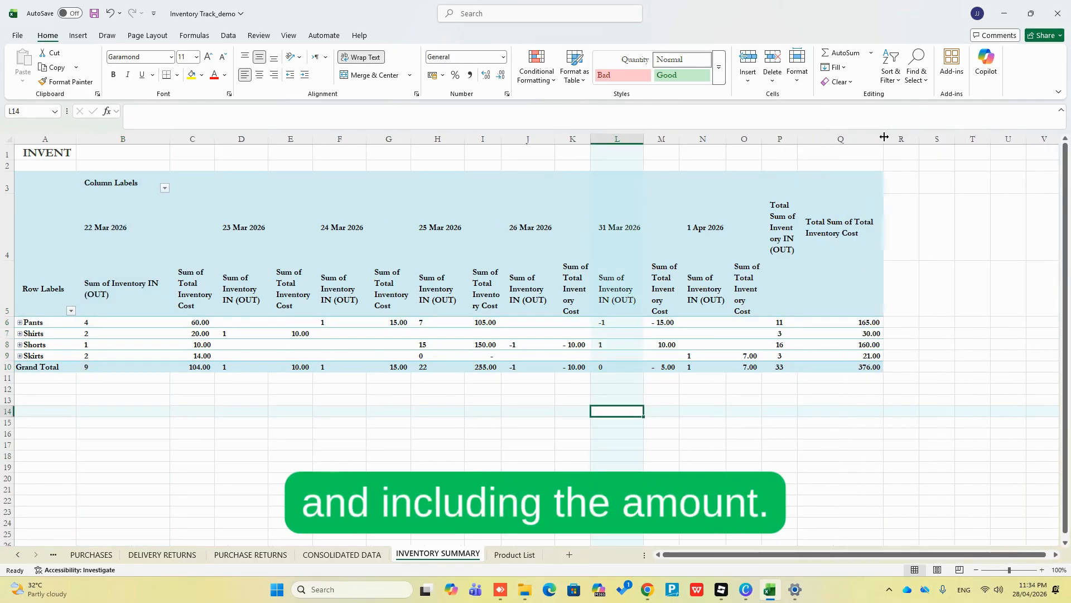
left_click_drag(798, 138, 831, 137)
Apply a dark PivotTable style with black headers and blue item rows to the inventory summary.
left_click(658, 262)
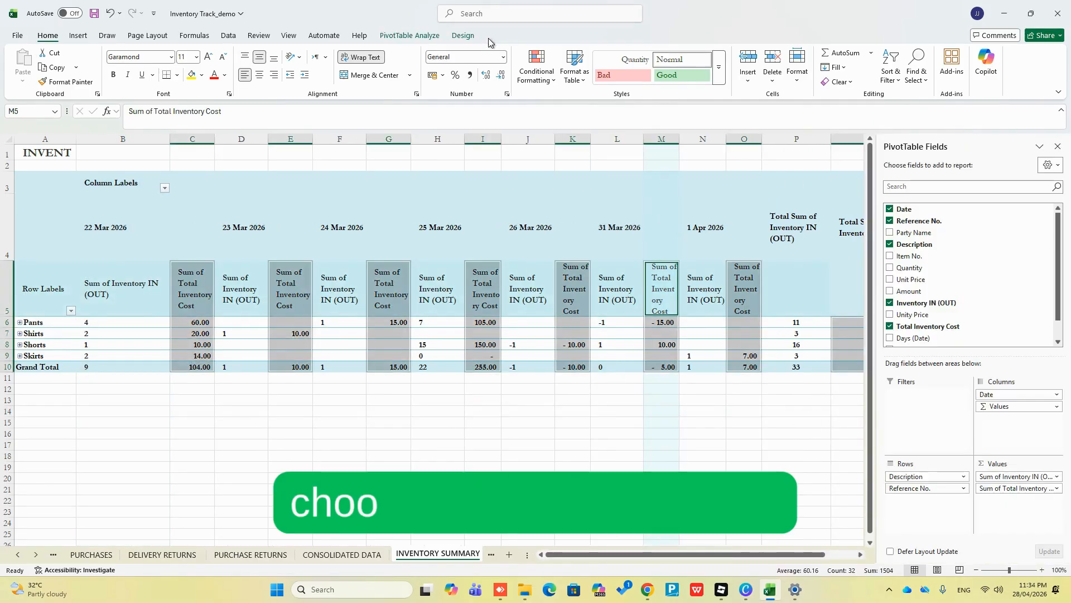
left_click(467, 36)
left_click(559, 66)
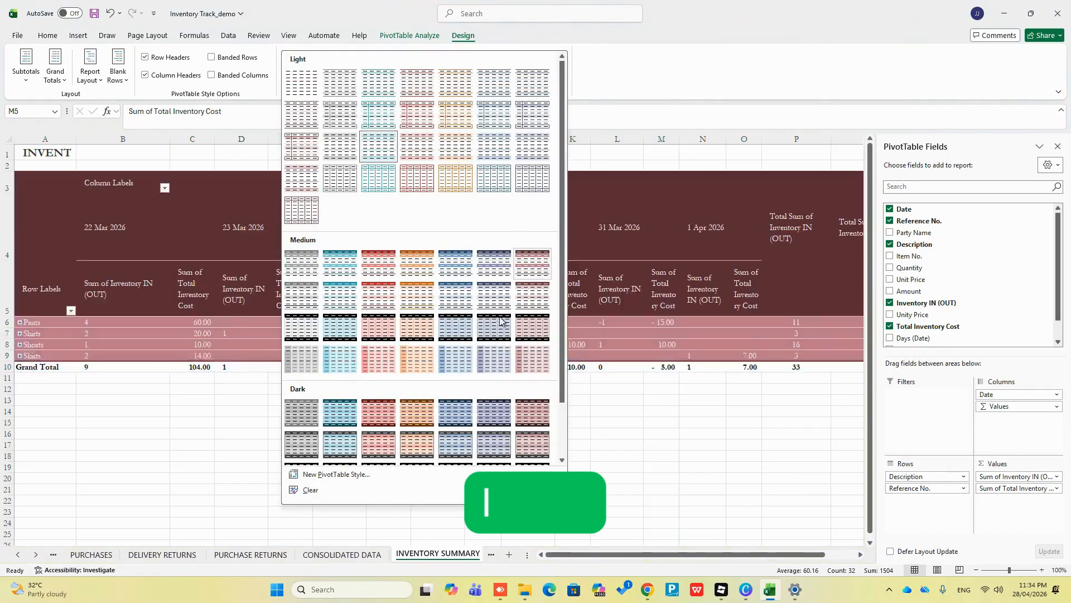
scroll(533, 391, "down", 2)
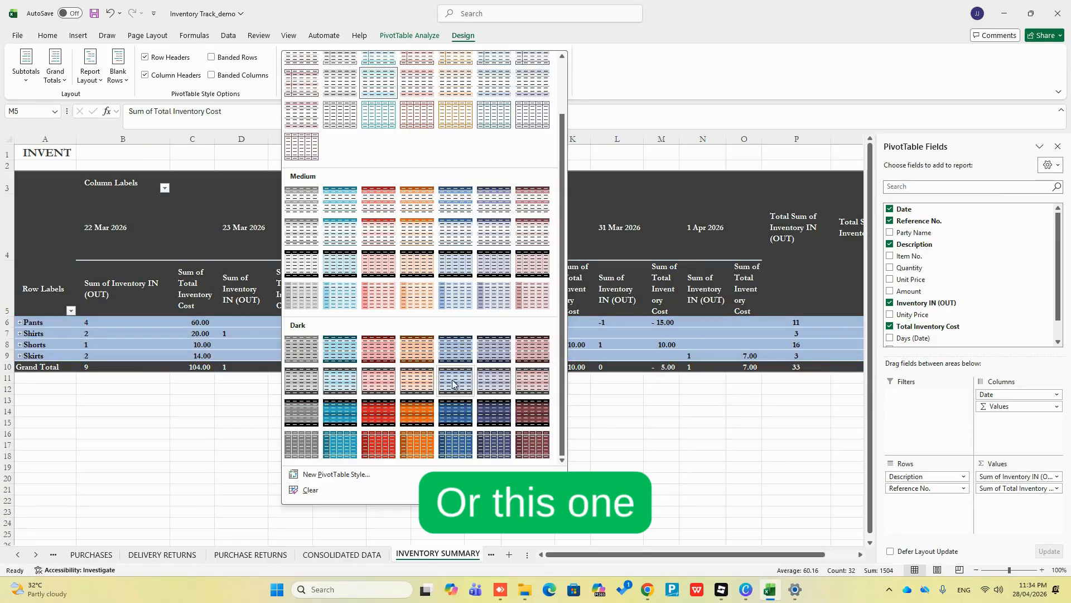
left_click(456, 359)
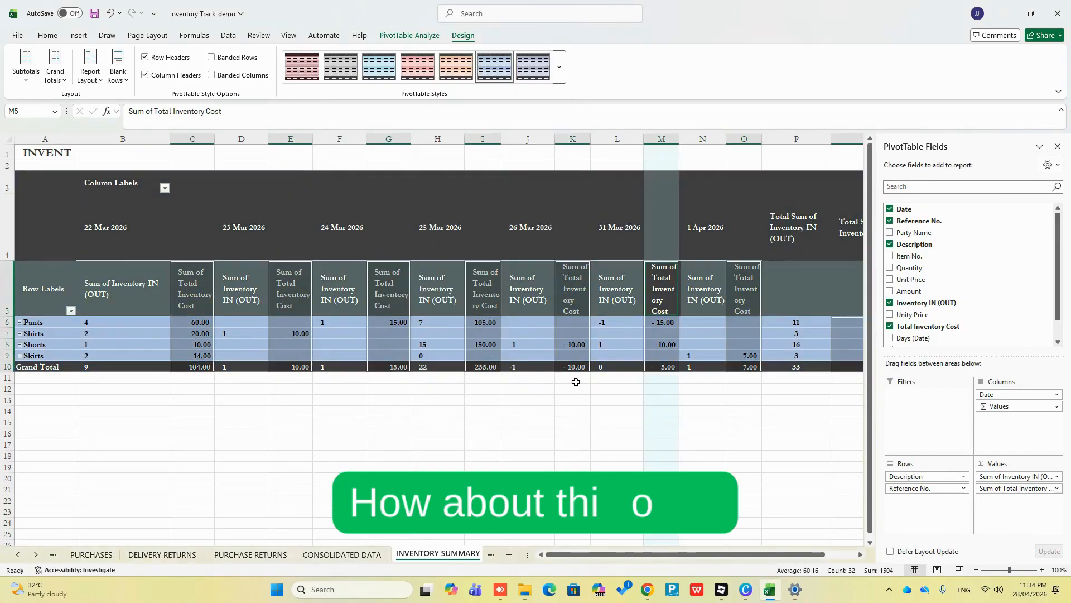
left_click(563, 422)
left_click(793, 425)
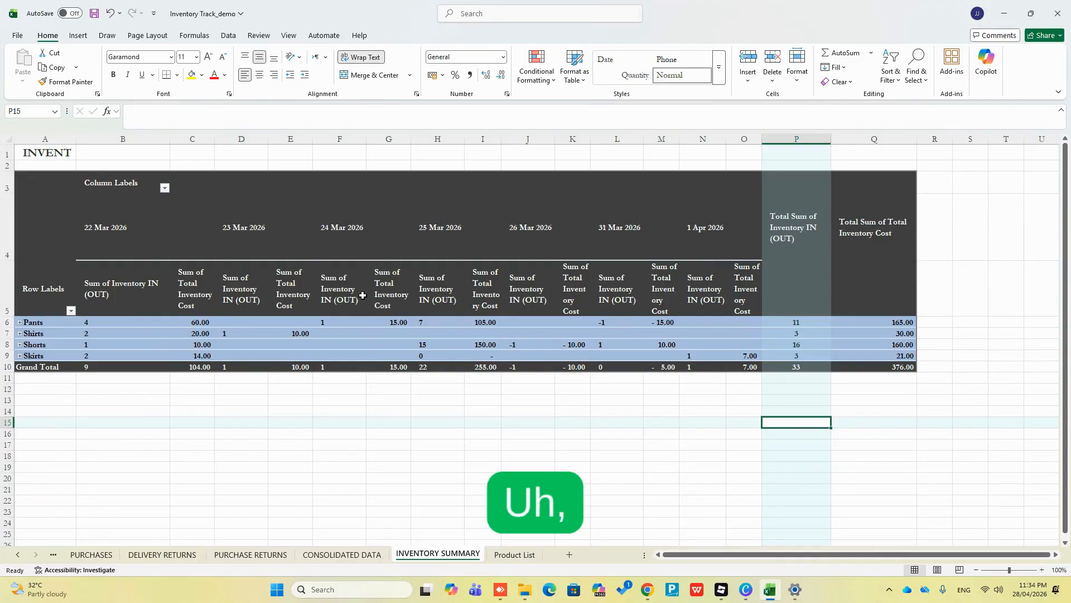
Apply the dark PivotTable style with black headers and pink item rows to the inventory summary.
left_click(341, 290)
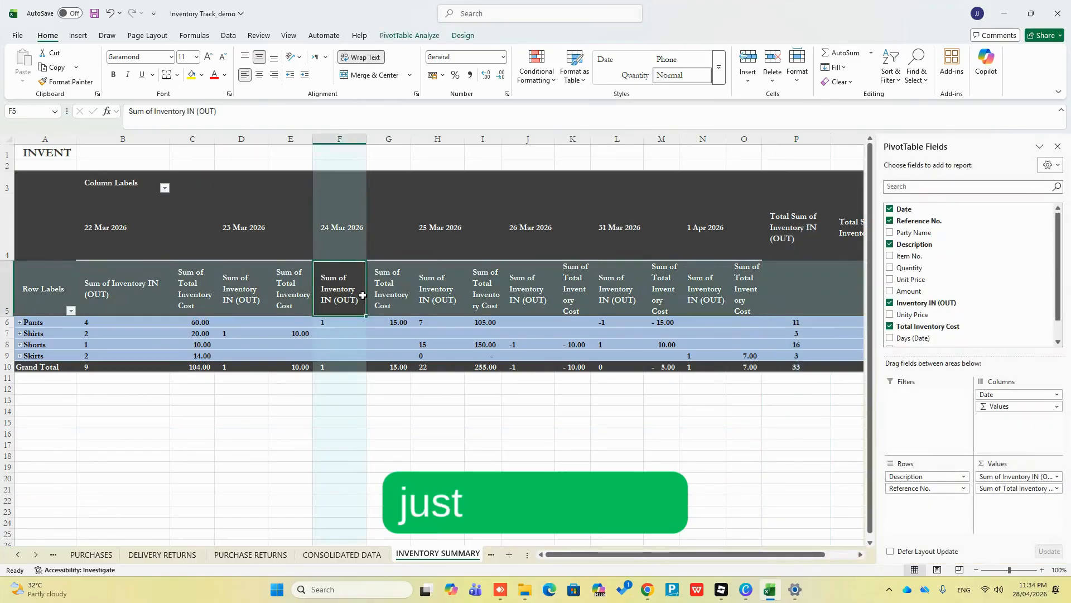
left_click(461, 37)
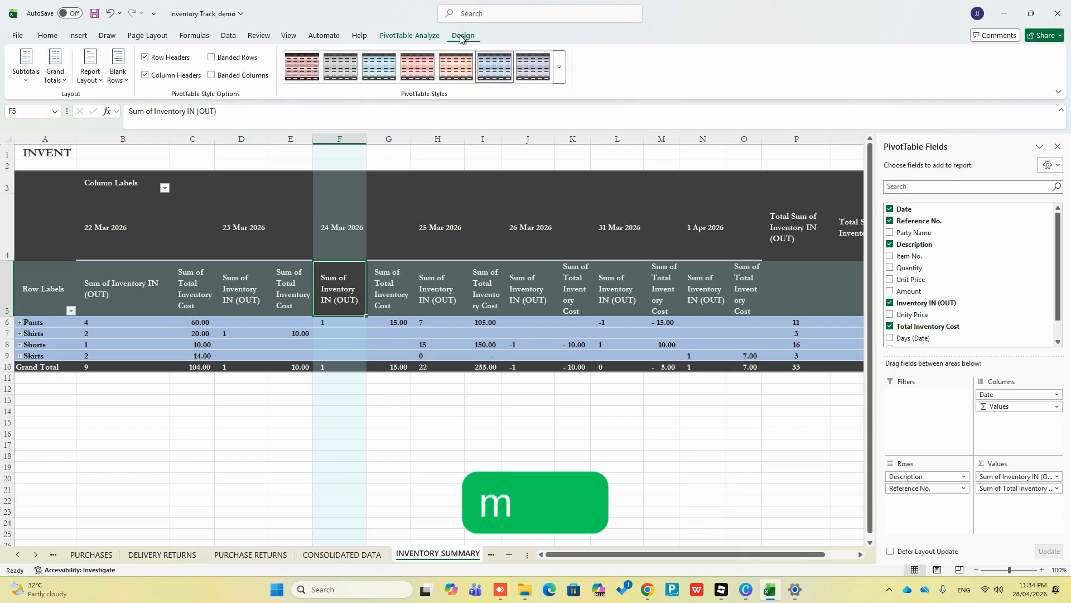
left_click(559, 67)
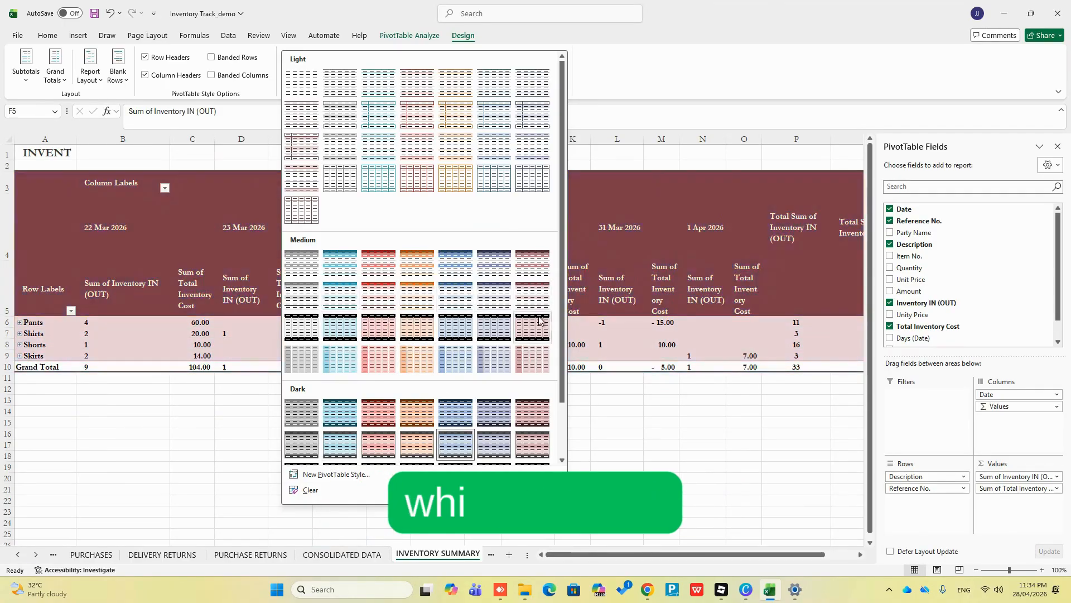
scroll(529, 444, "down", 1)
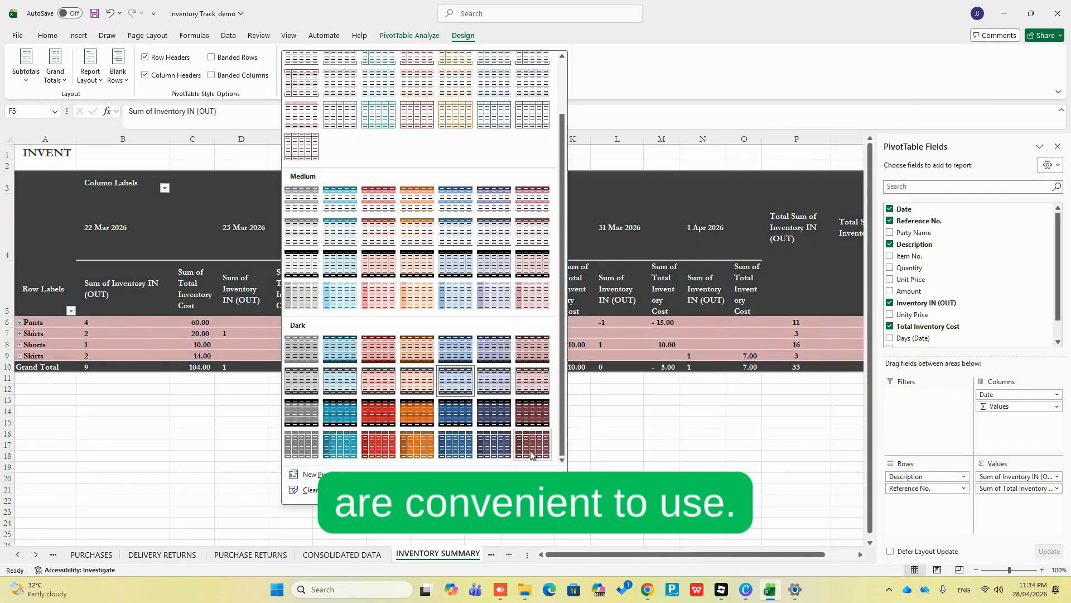
left_click(531, 386)
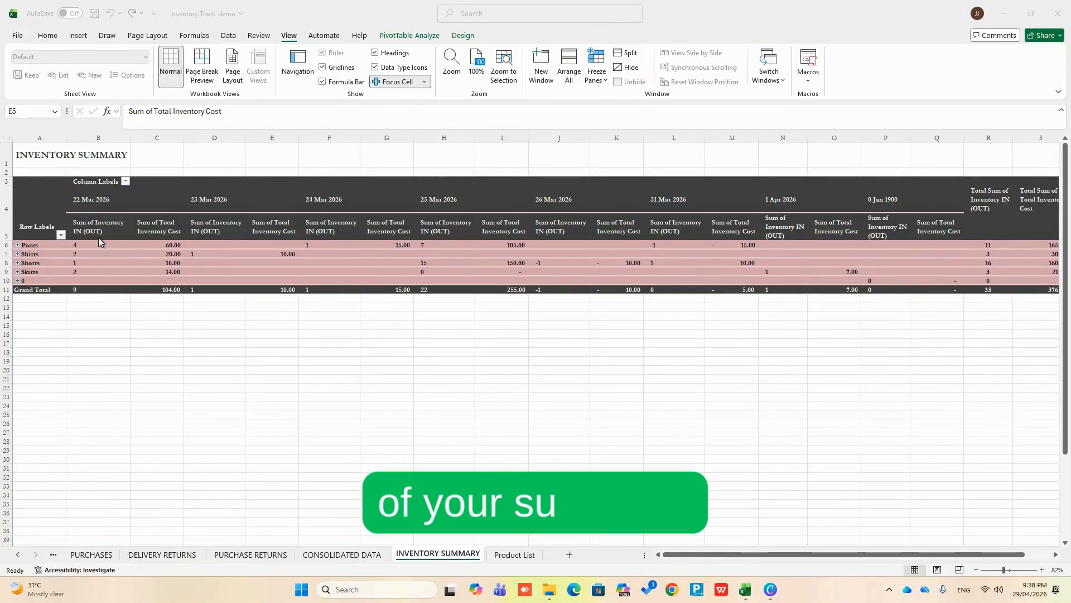
Freeze the panes at cell B6 to lock the header rows and the Row Labels column.
left_click(94, 246)
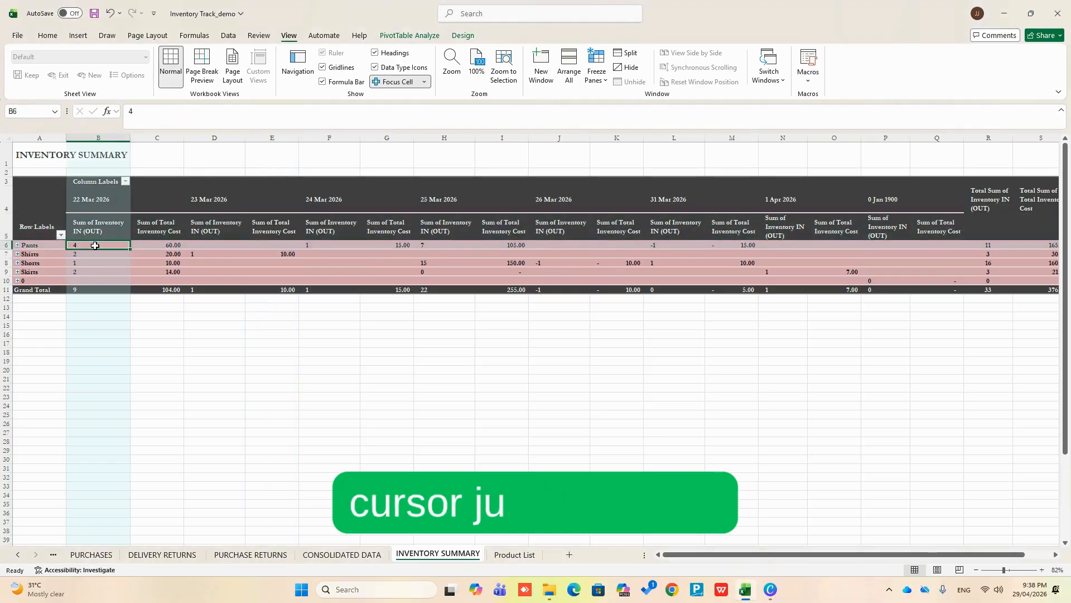
mouse_move(94, 246)
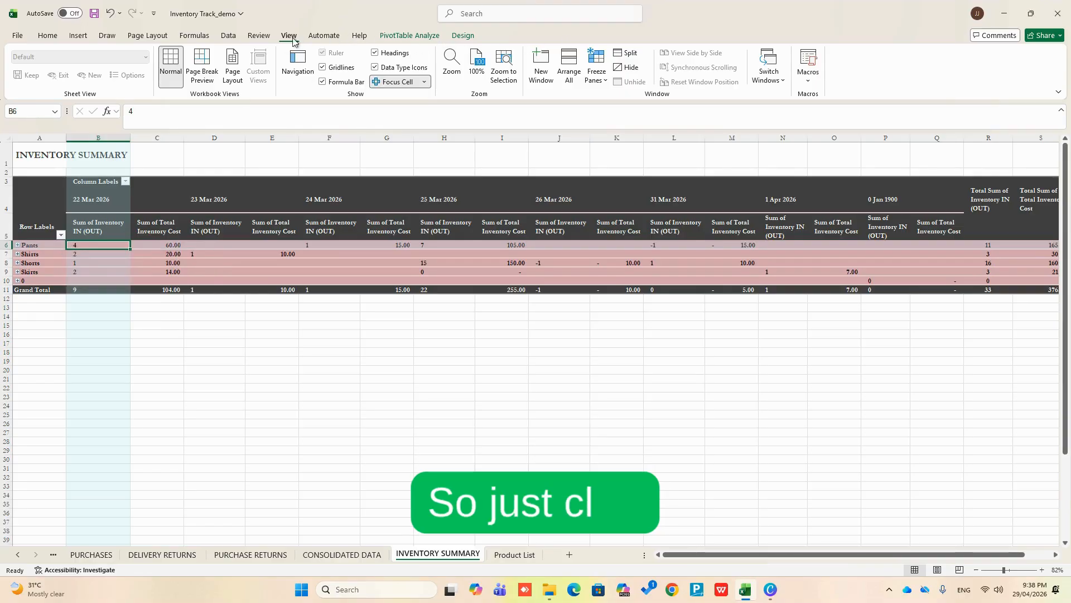
left_click(258, 35)
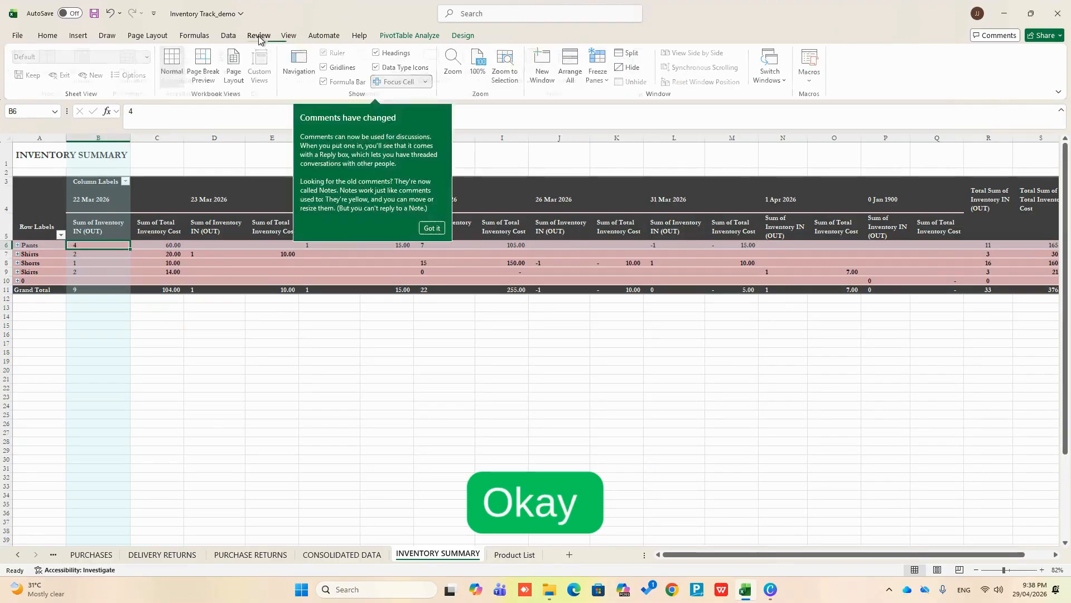
left_click(288, 35)
left_click(607, 83)
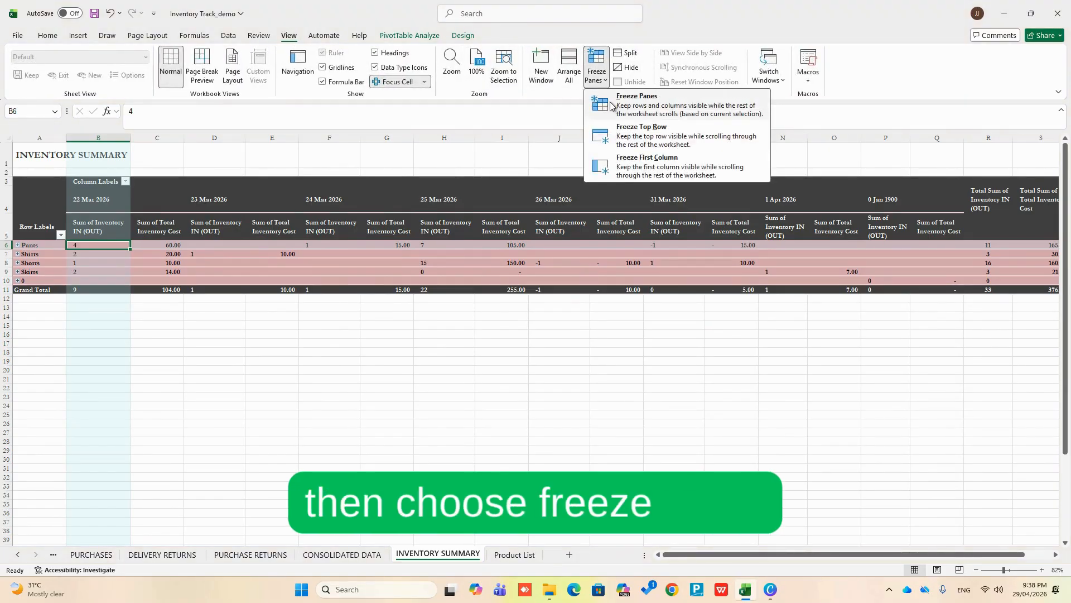
left_click(613, 106)
Move across row 20 past the grand total columns and back to column A to check the frozen column.
left_click(404, 368)
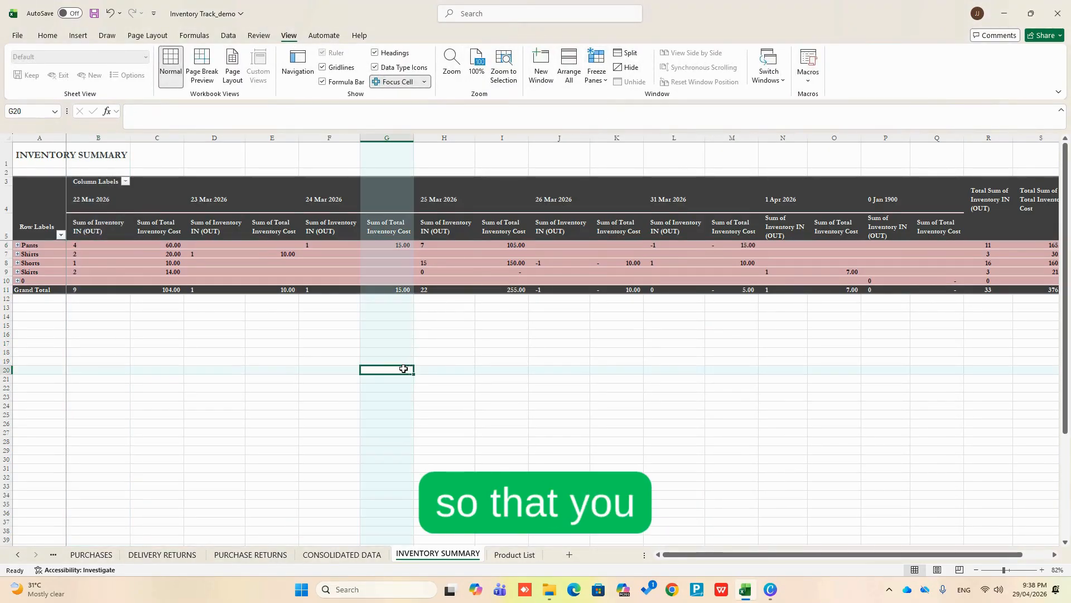
key("Right")
key("Right")
key("Right")
key("Right")
key("Right")
key("Right")
key("Right")
key("Right")
key("Right")
key("Right")
key("Right")
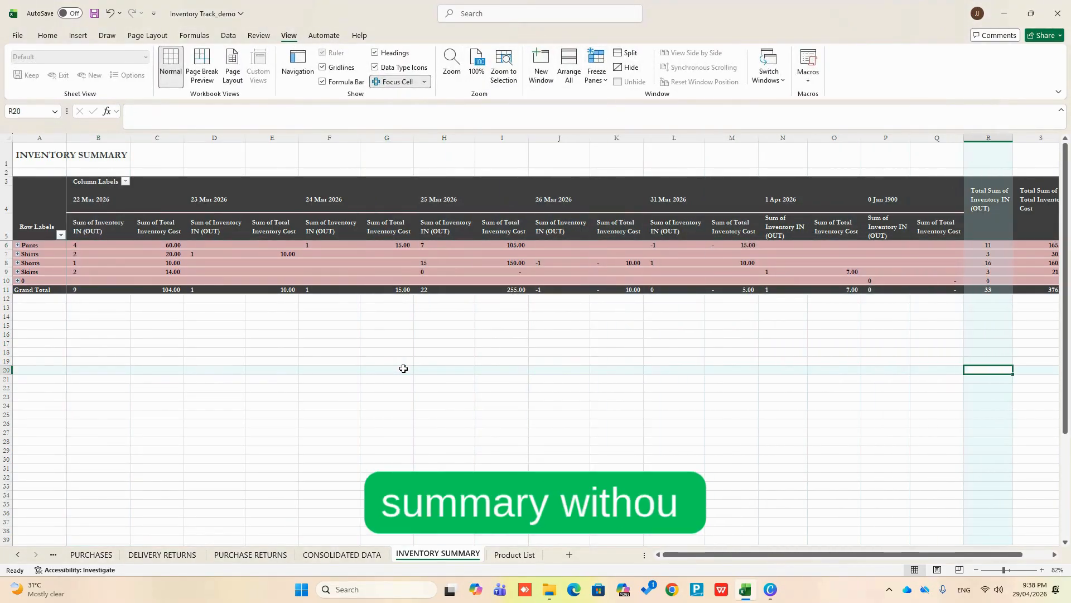
key("Right")
key("Right")
key("Right")
key("Right")
key("Left")
key("Left")
key("Left")
key("Left")
key("Left")
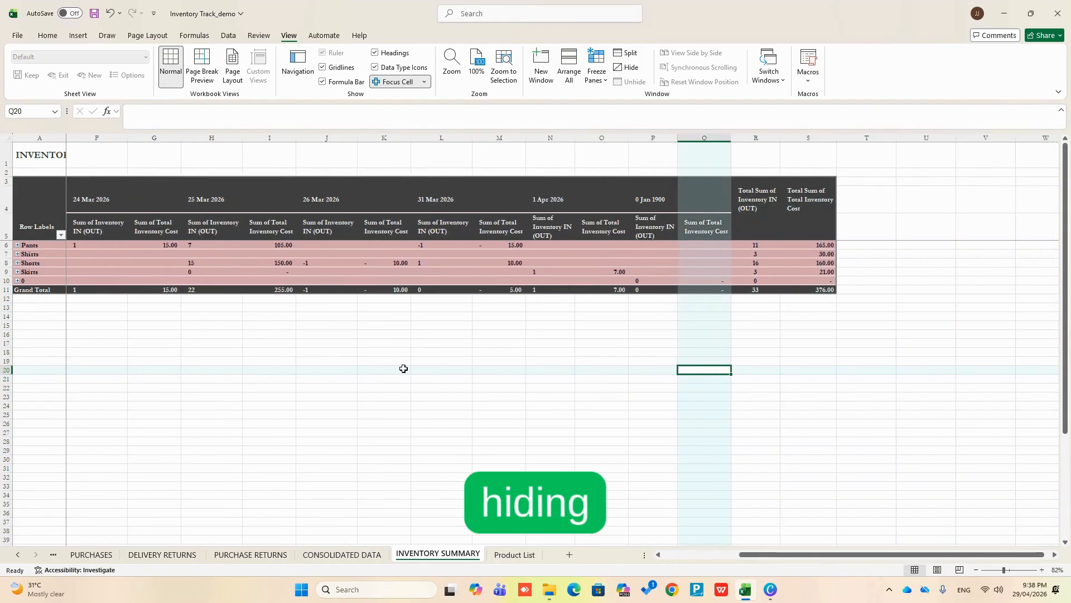
key("Left")
key("Left")
key("Left")
key("Left")
key("Left")
key("Left")
key("Left")
key("Left")
key("Left")
key("Left")
key("Left")
key("Left")
key("Left")
key("Left")
key("Left")
key("Left")
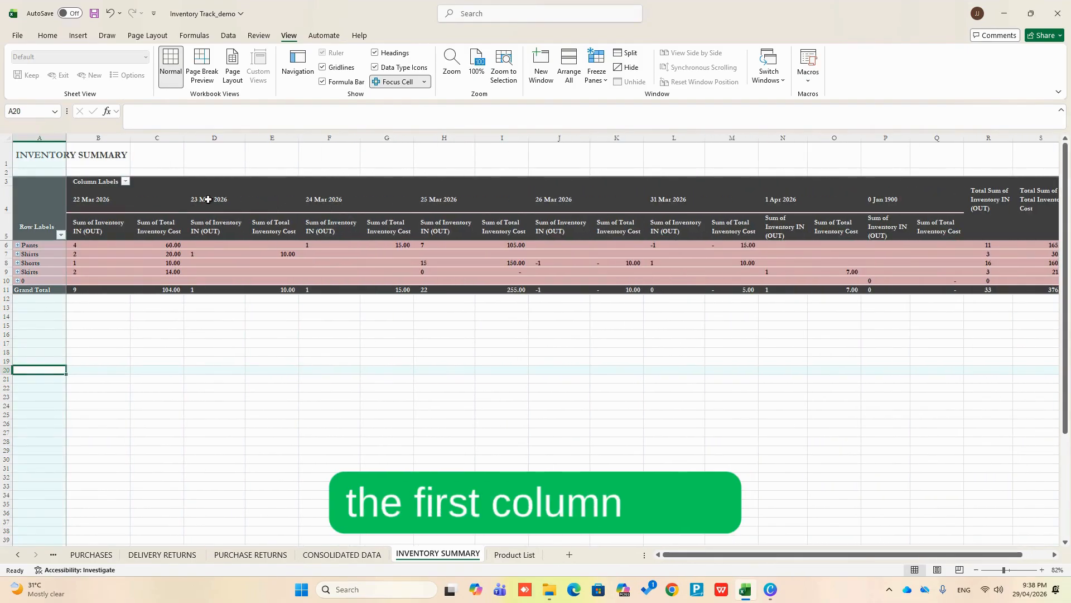
Examine the Inventory IN (OUT) and Total Inventory Cost columns and the date headers from 22 to 25 Mar 2026.
left_click(113, 245)
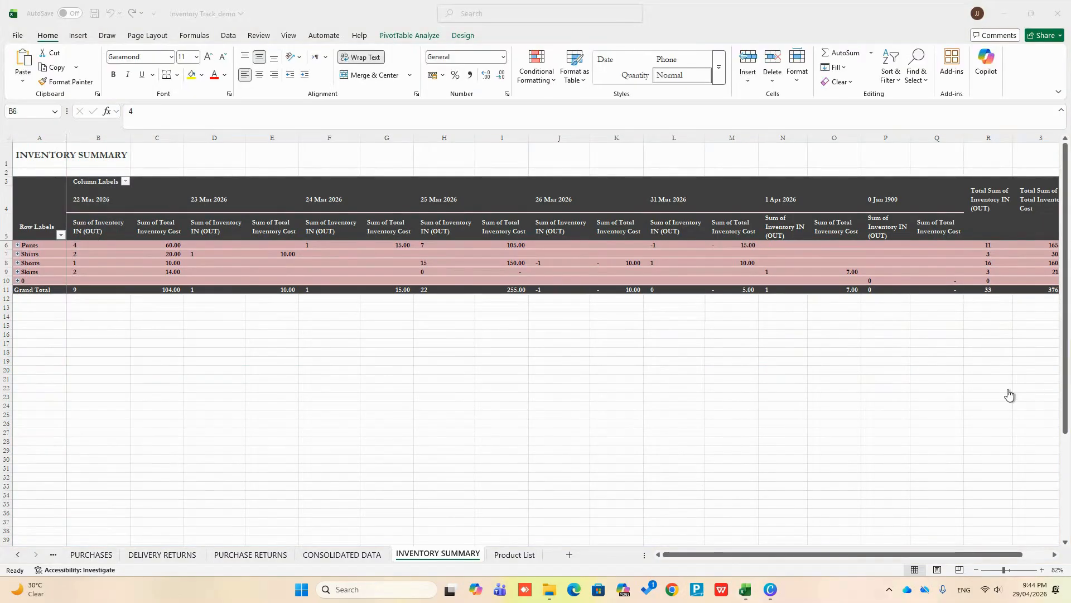
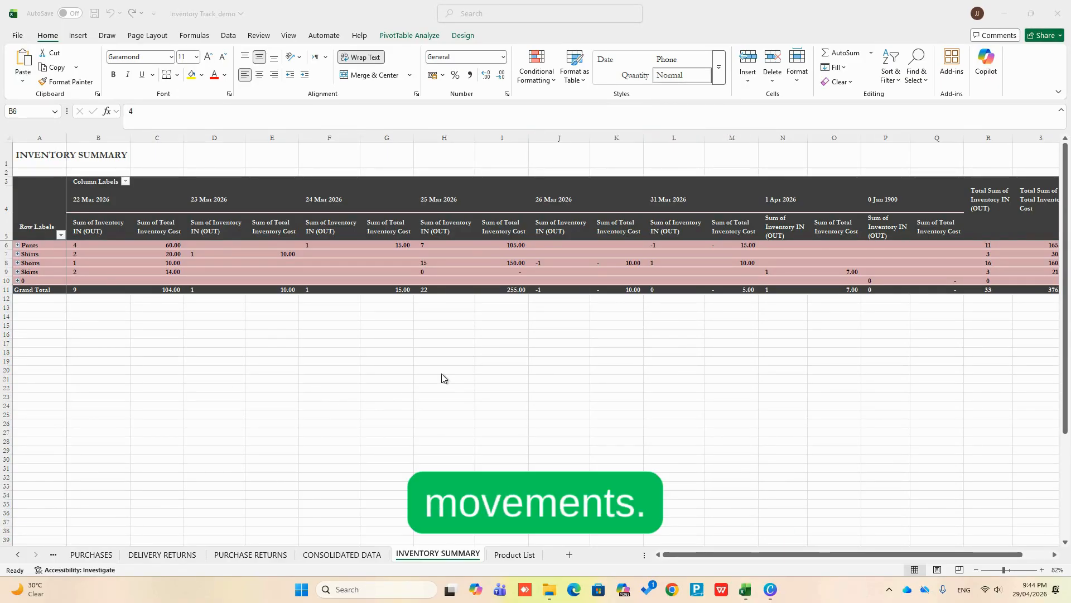
left_click(84, 233)
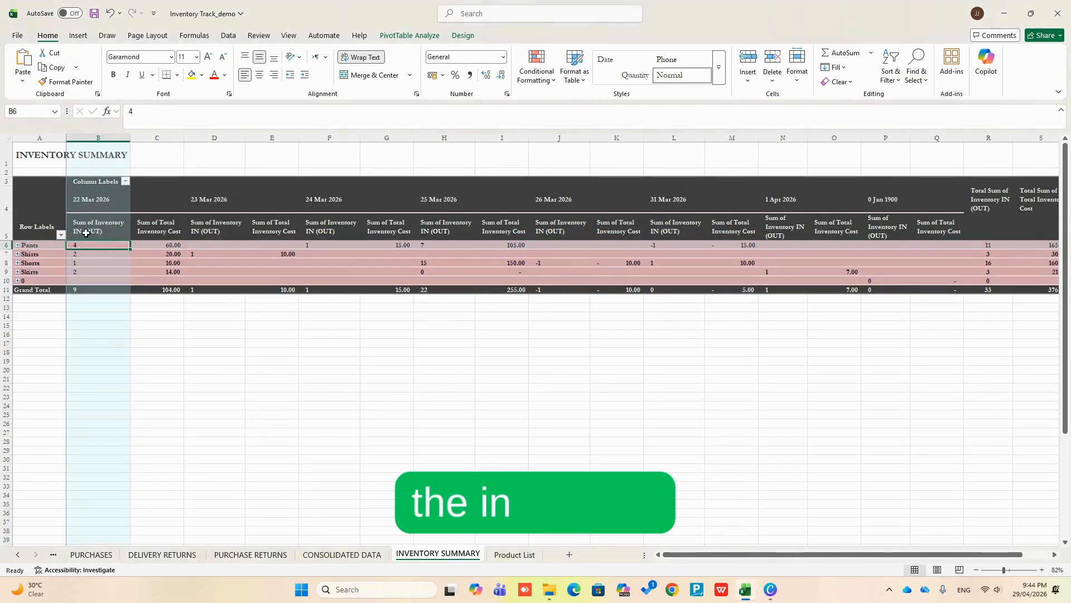
left_click(158, 229)
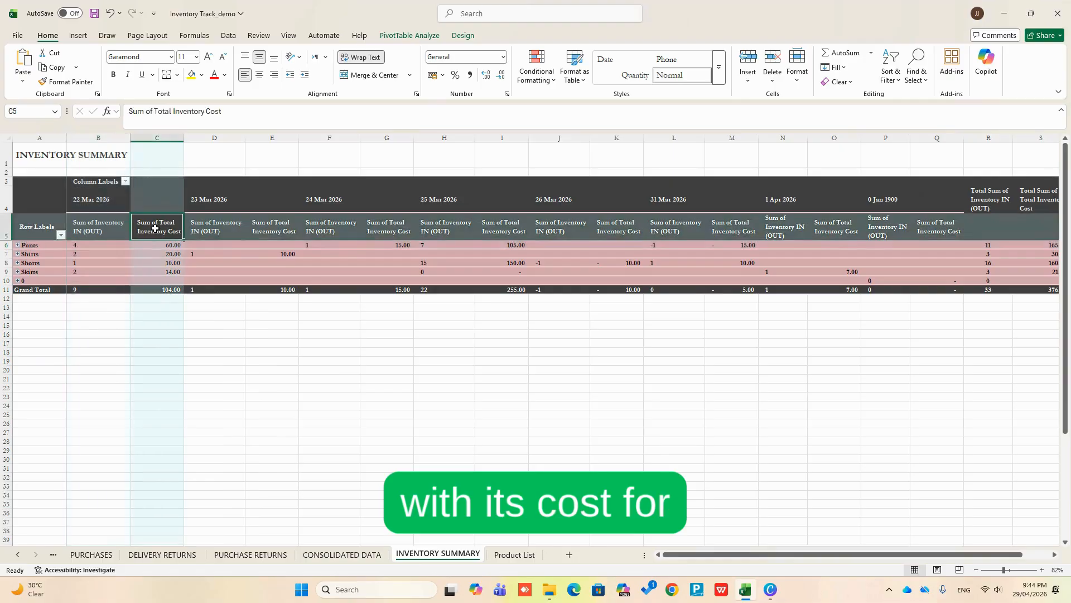
left_click(113, 190)
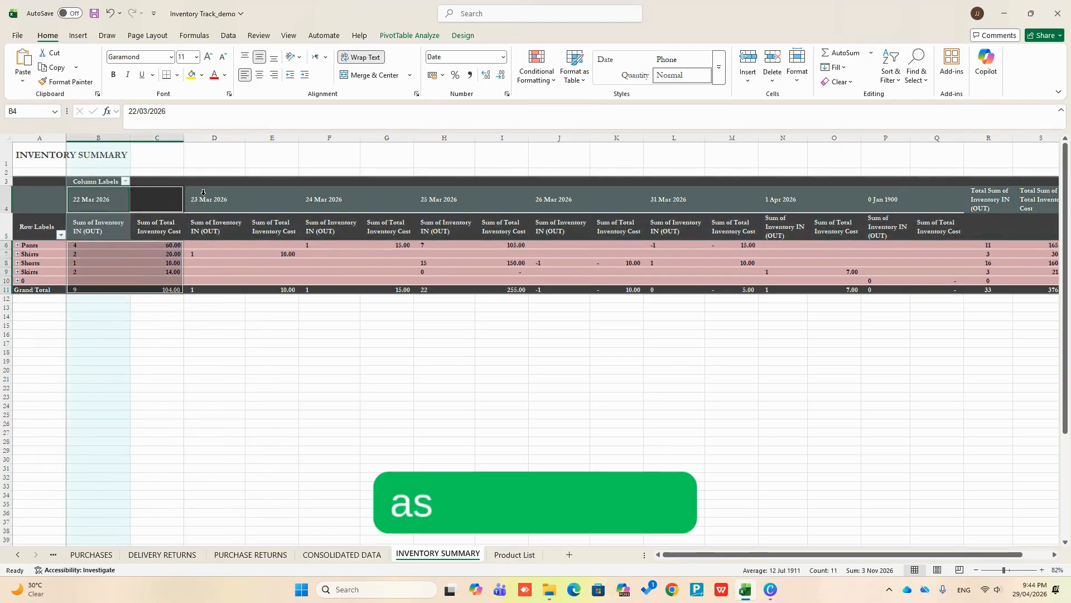
left_click(203, 192)
left_click(297, 203)
left_click(466, 207)
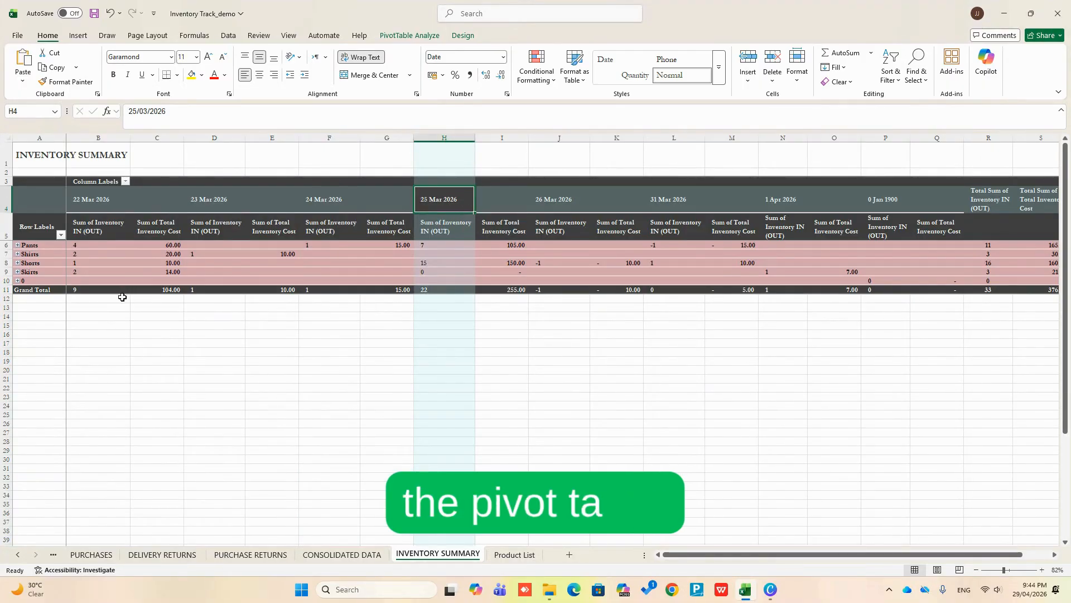
Expand the whole Description field of the PivotTable to list the reference numbers under each product.
left_click(31, 245)
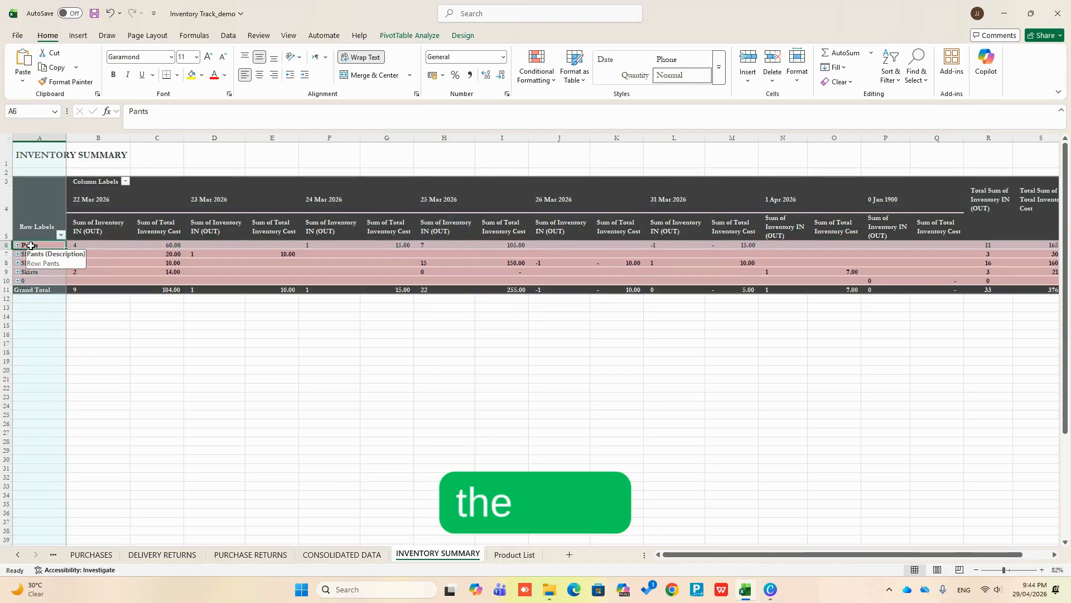
left_click(409, 35)
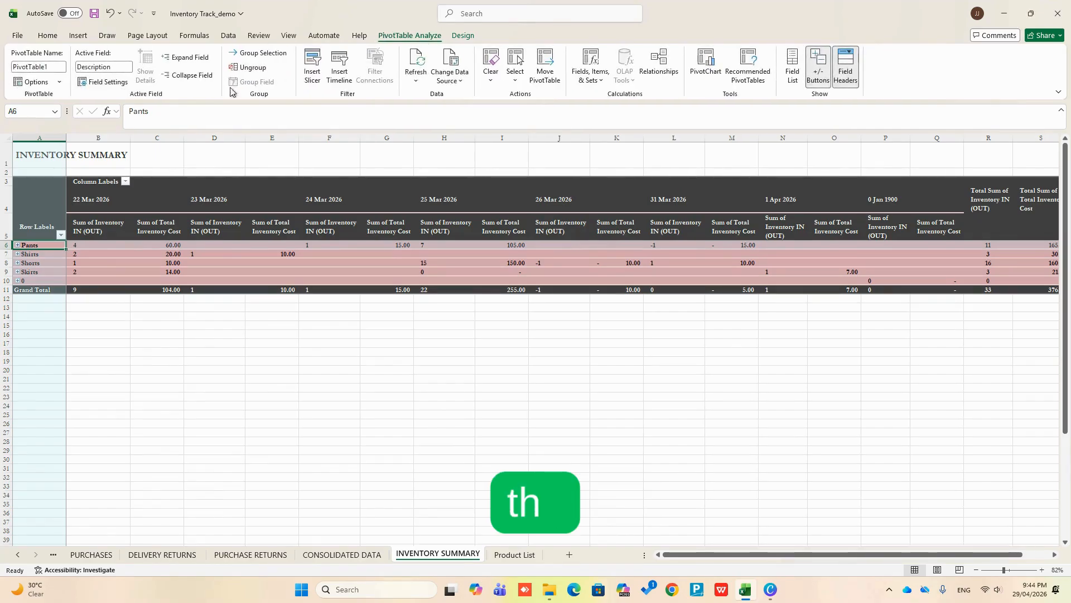
left_click(182, 56)
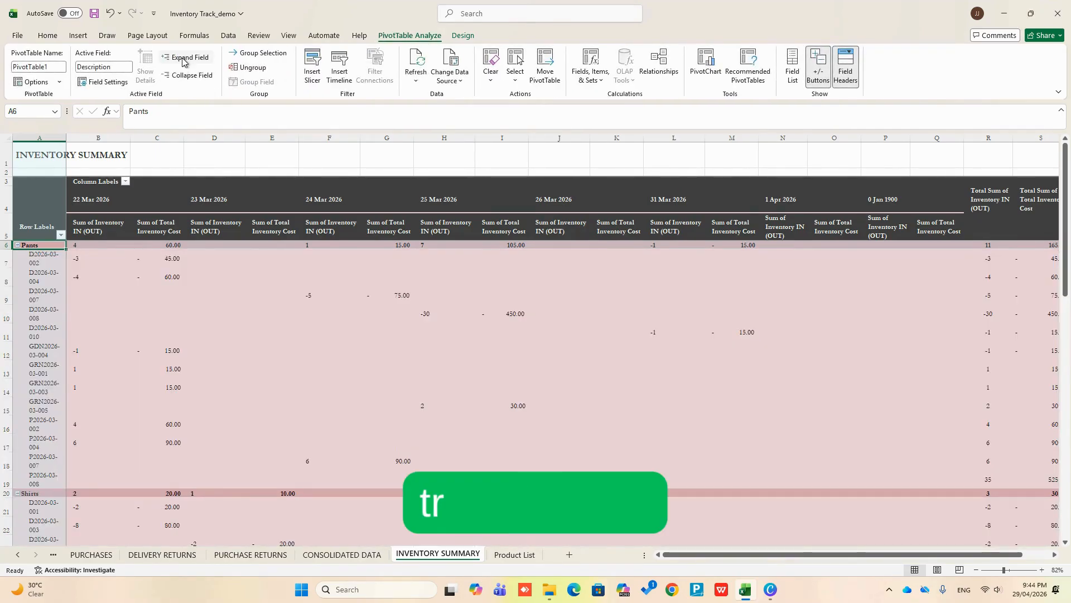
Auto-fit column A to the reference numbers and collapse the whole Description field back to the product rows.
double_click(65, 137)
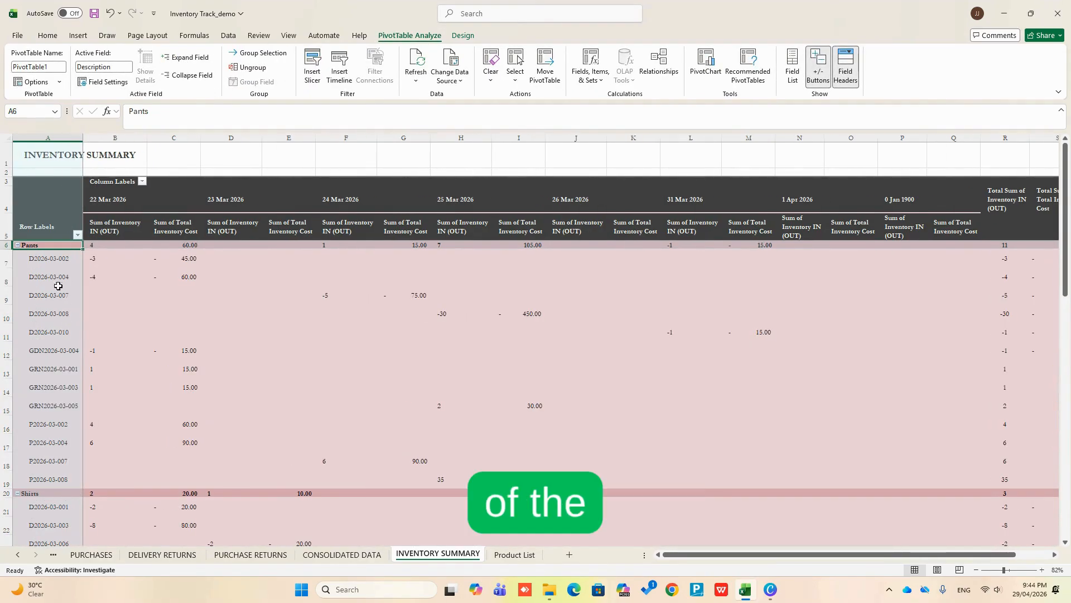
scroll(56, 301, "down", 2)
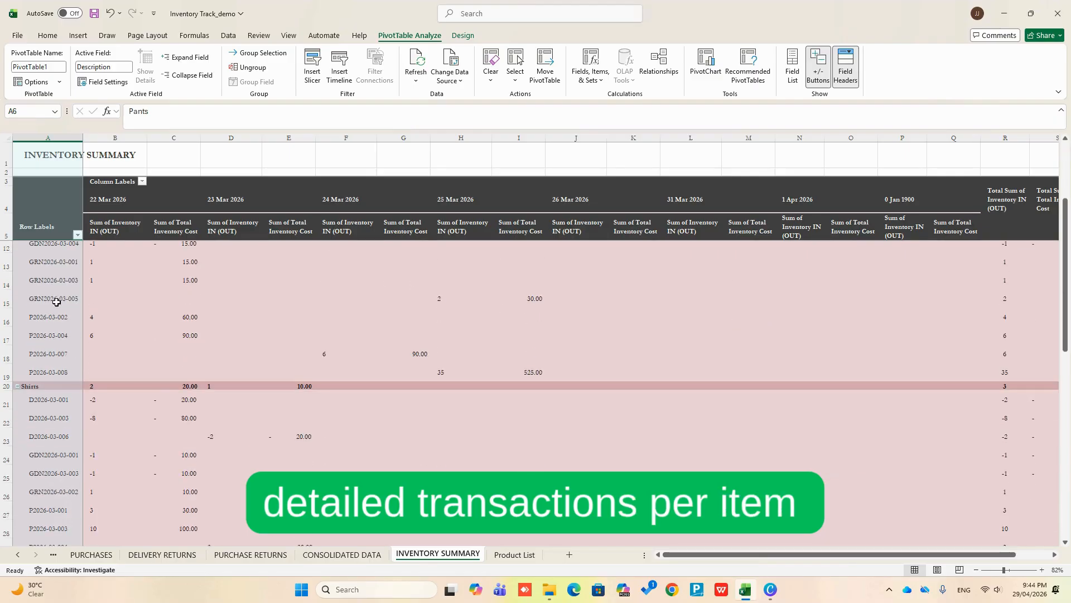
scroll(57, 302, "down", 2)
scroll(57, 301, "up", 4)
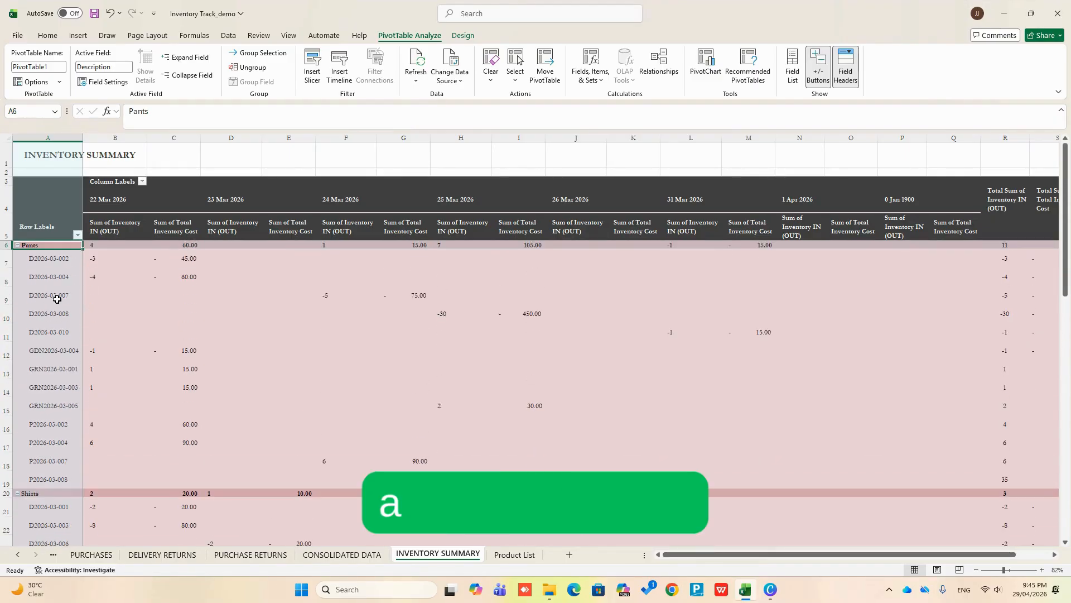
left_click(187, 76)
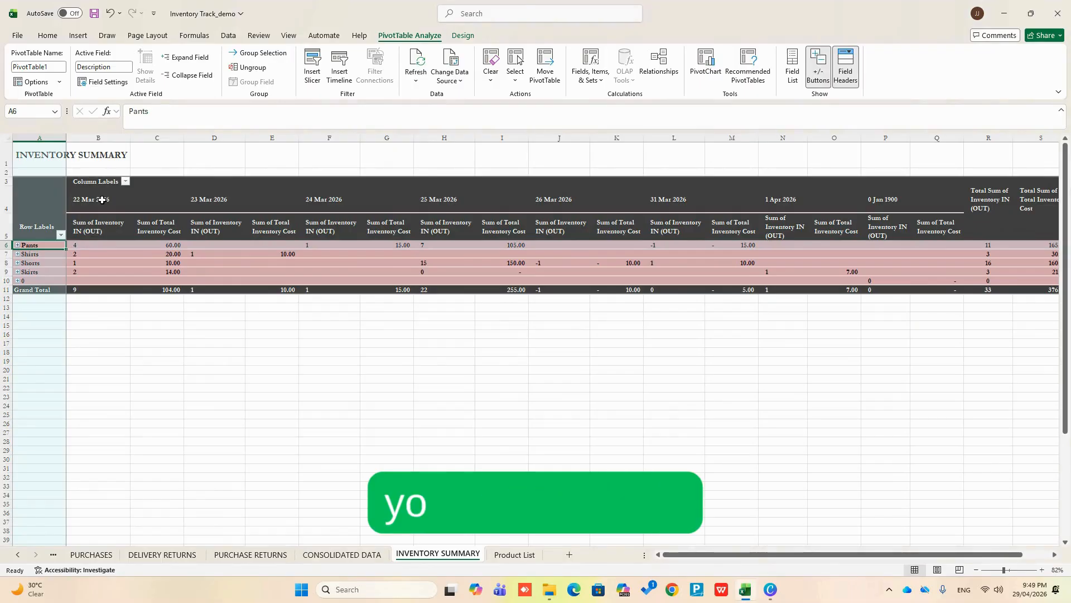
Filter the PivotTable's Date column labels to the March dates by searching for "mar".
left_click(101, 201)
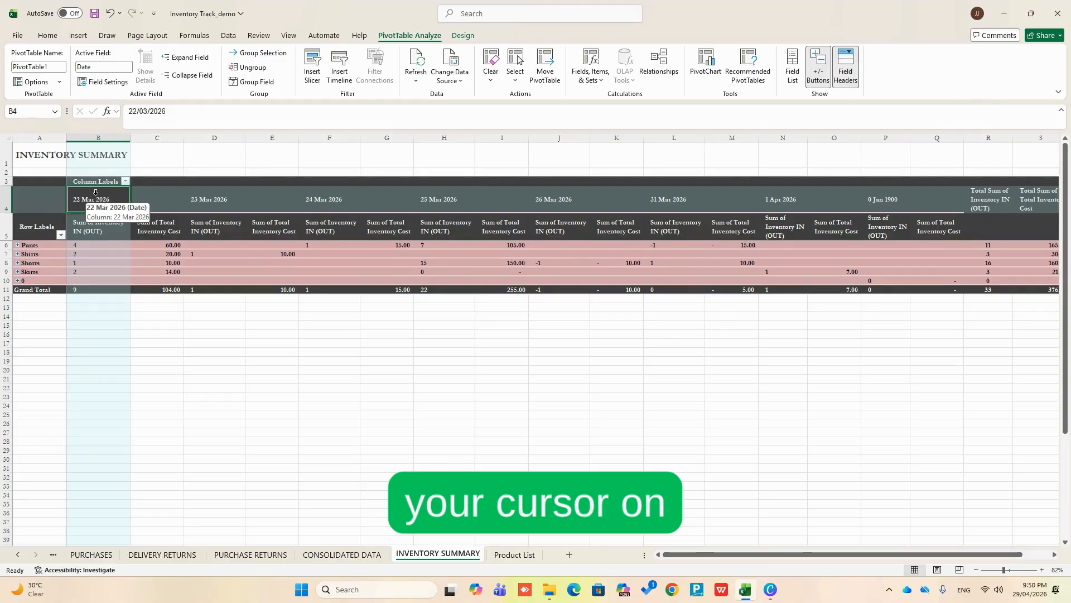
left_click(125, 182)
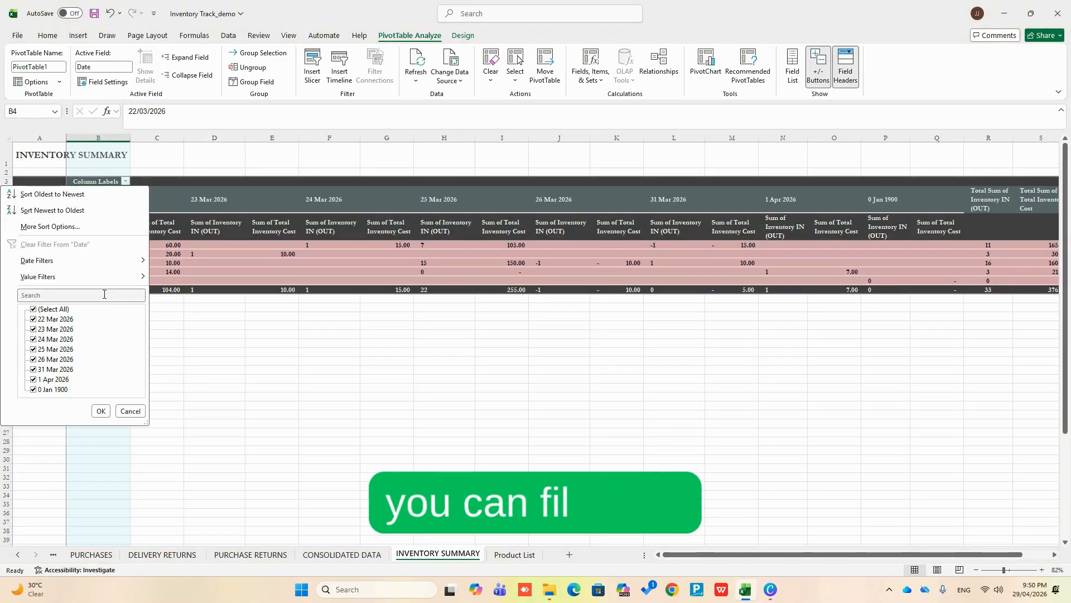
left_click(78, 295)
type("m")
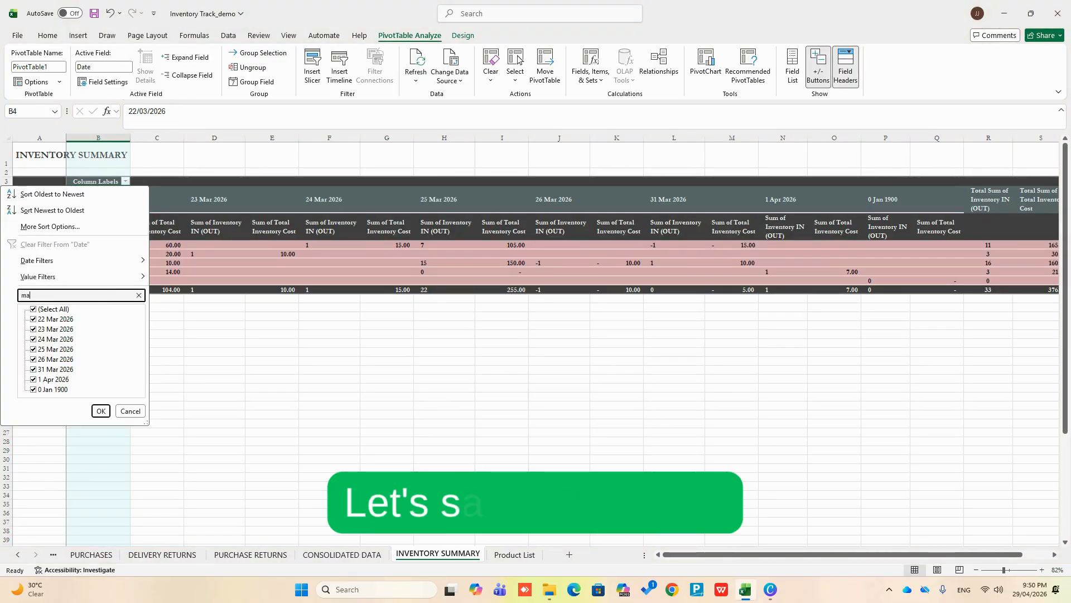
type("a")
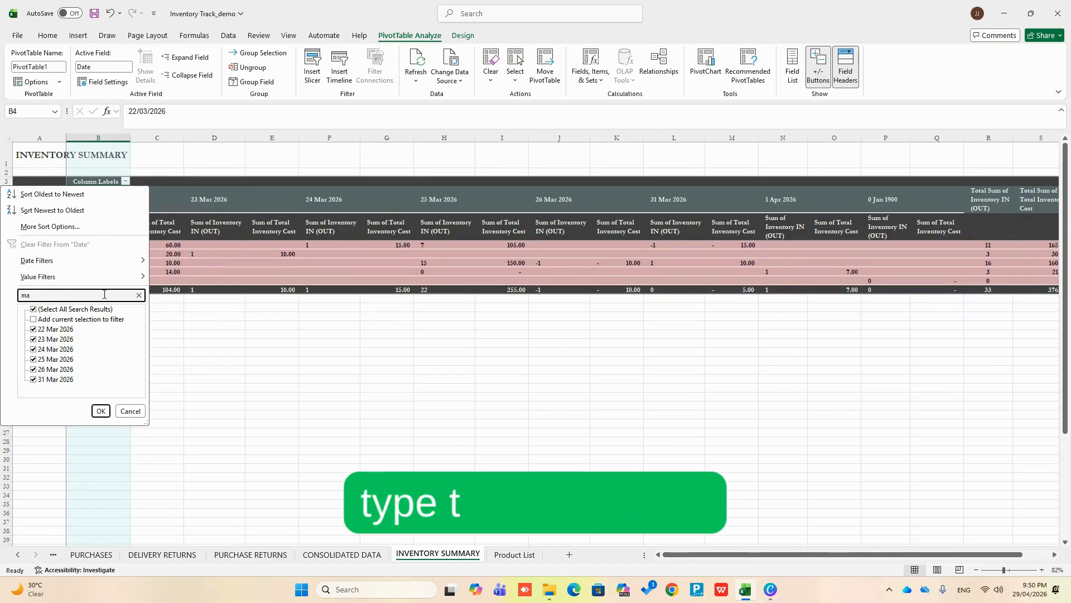
type("r")
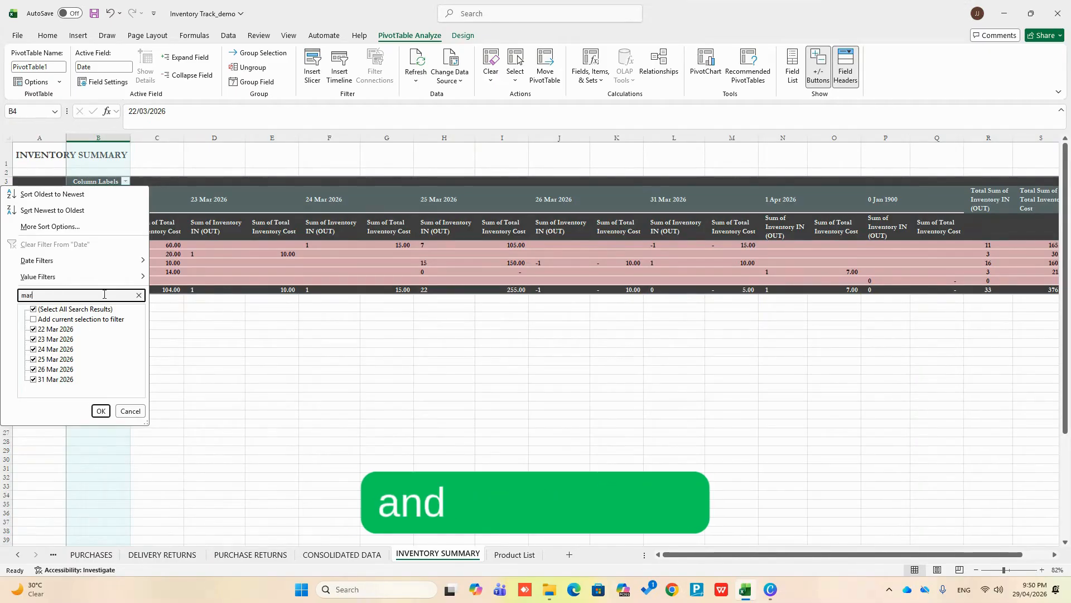
left_click(100, 411)
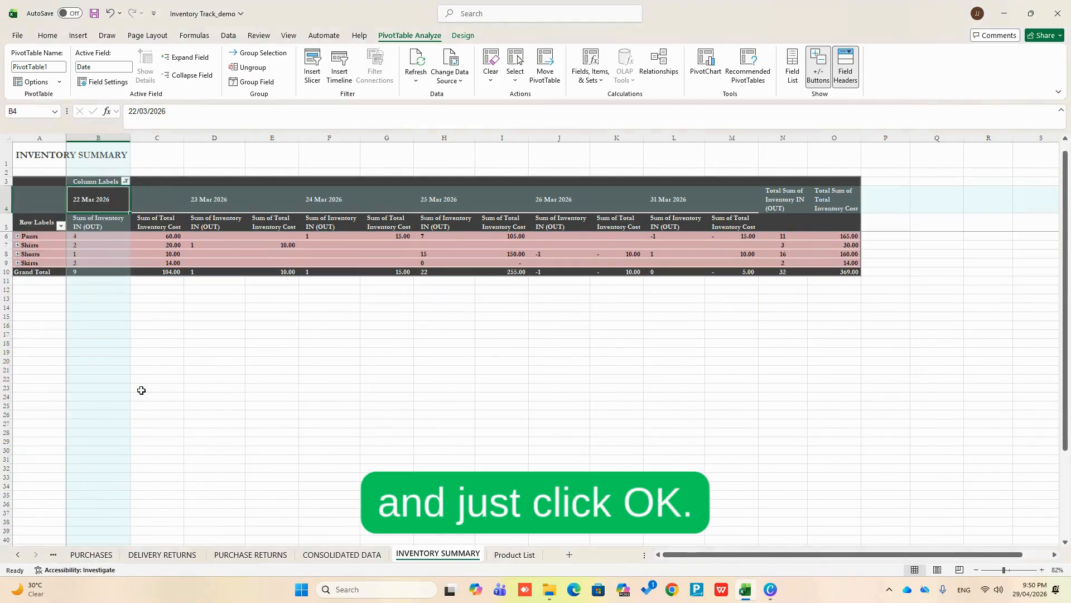
left_click(761, 362)
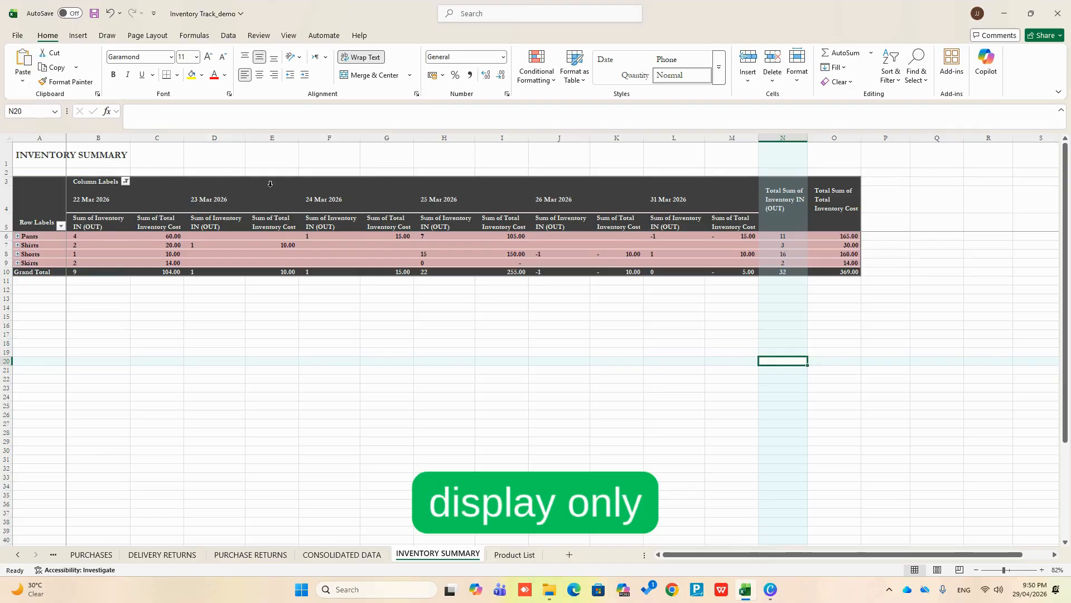
Filter the Date column labels to 1 Apr 2026 only and restore all dates again.
left_click(102, 200)
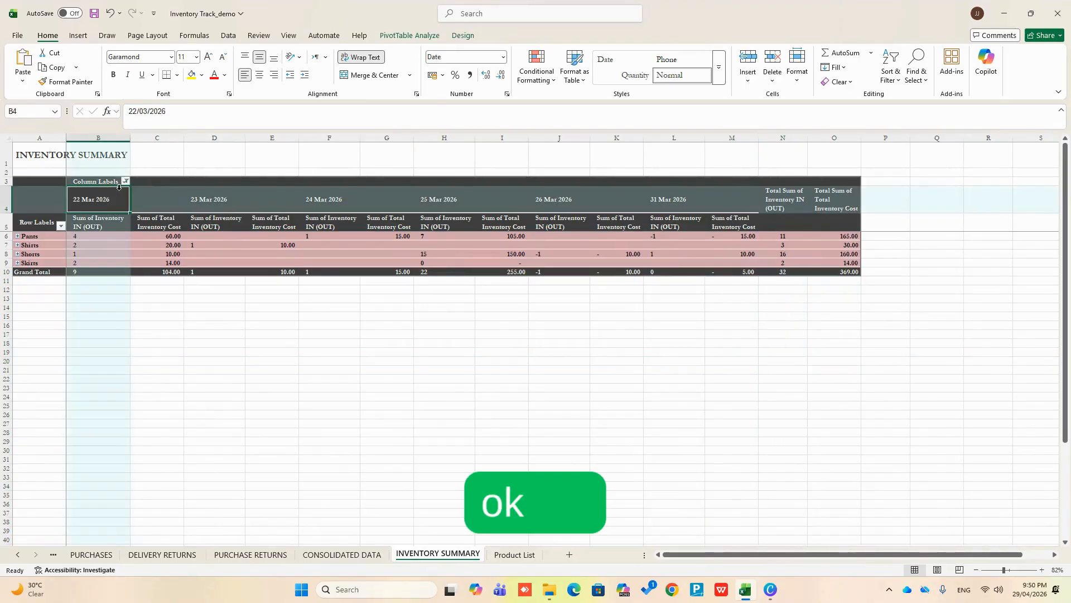
left_click(125, 181)
left_click(37, 310)
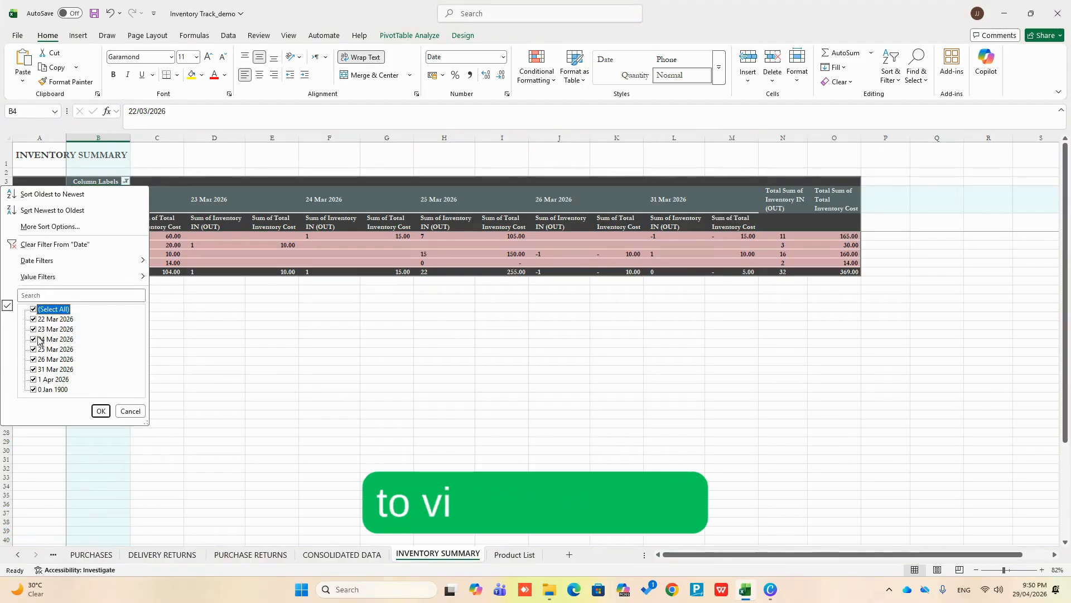
left_click(34, 380)
left_click(101, 411)
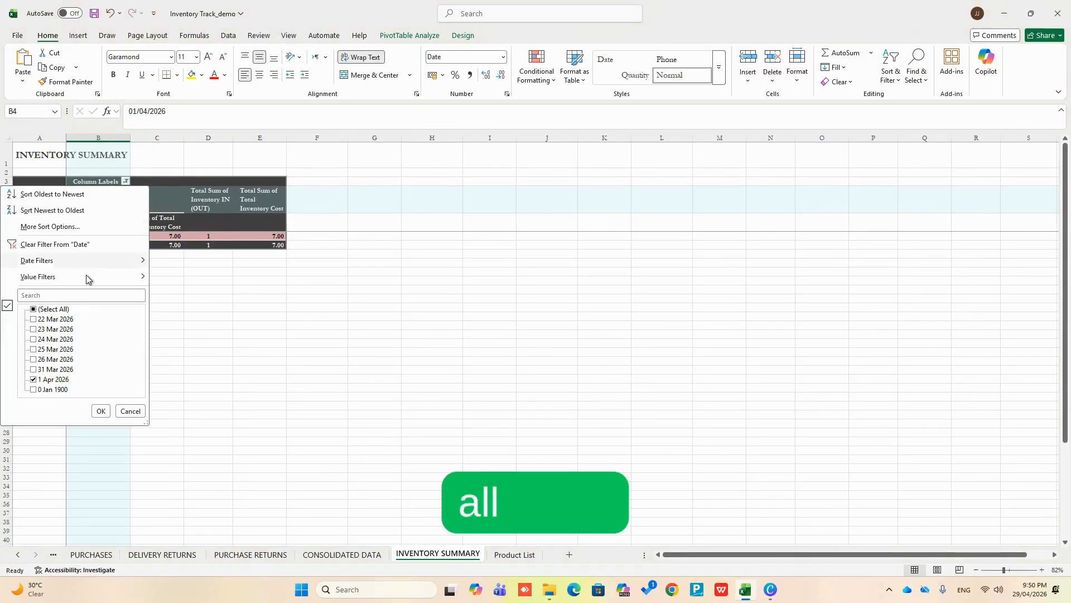
left_click(53, 308)
left_click(101, 411)
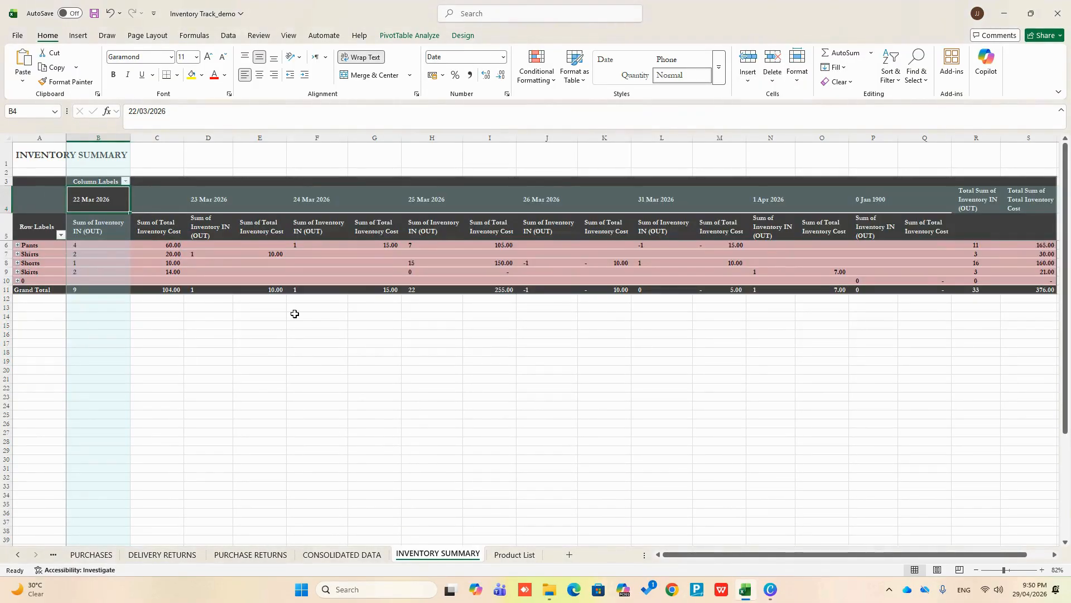
Filter the Description row labels to Shirts, Shorts and Skirts only.
left_click(50, 247)
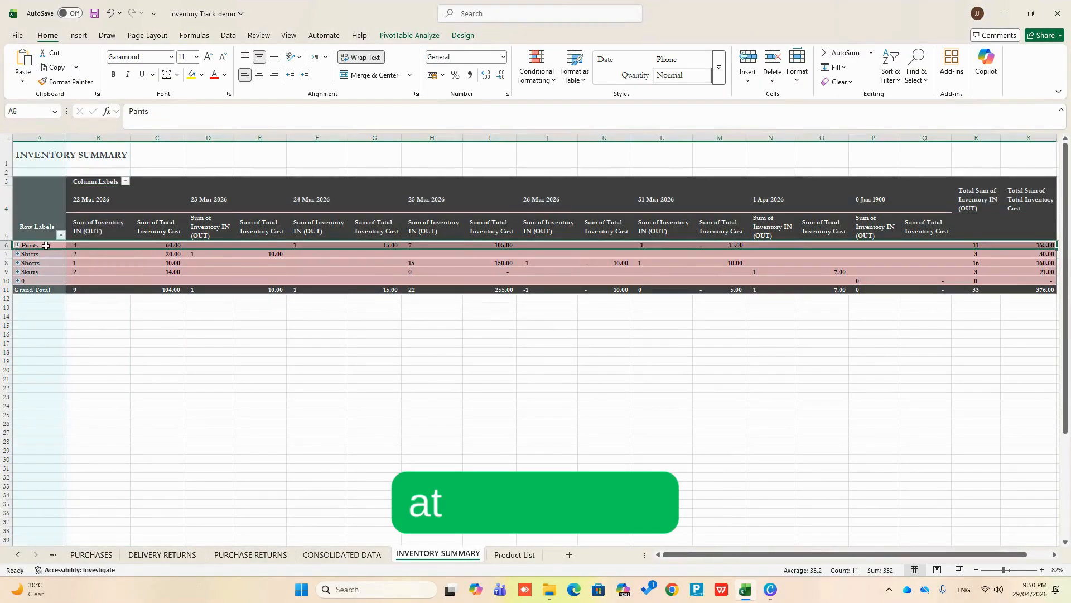
left_click(49, 246)
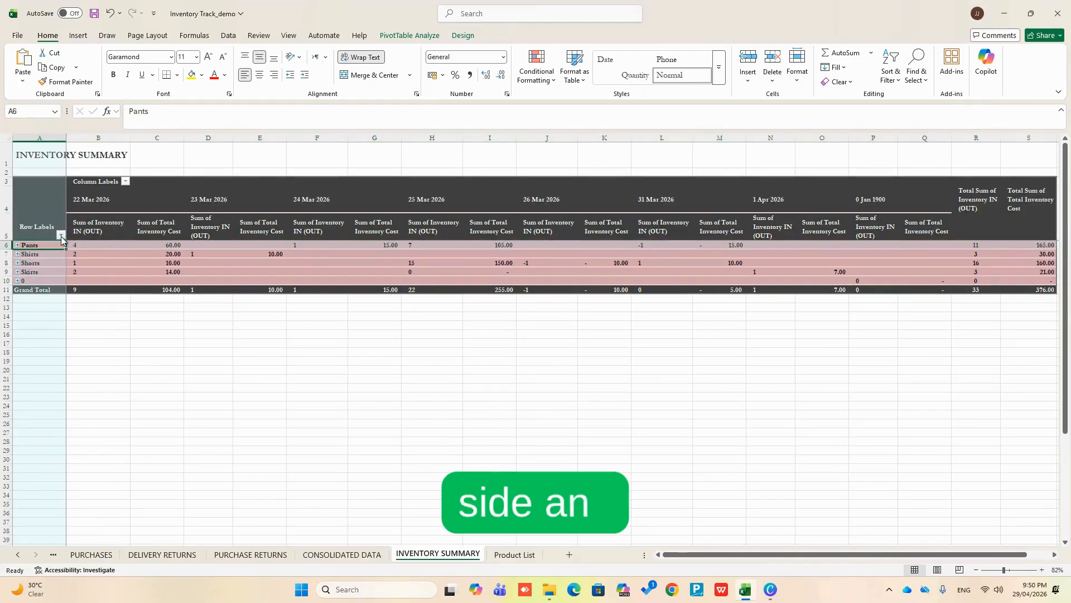
left_click(61, 236)
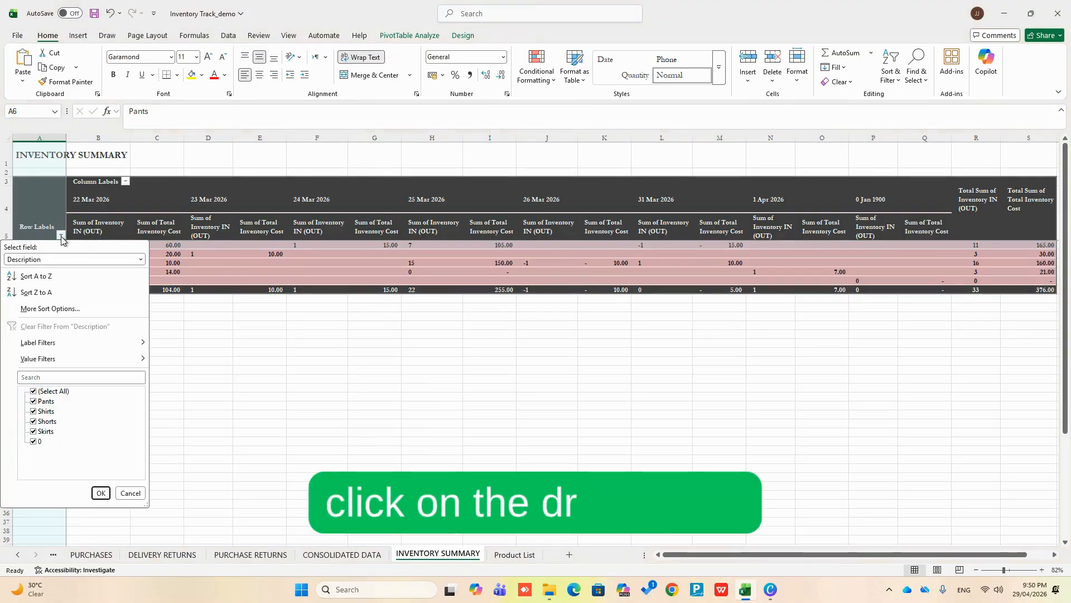
left_click(35, 392)
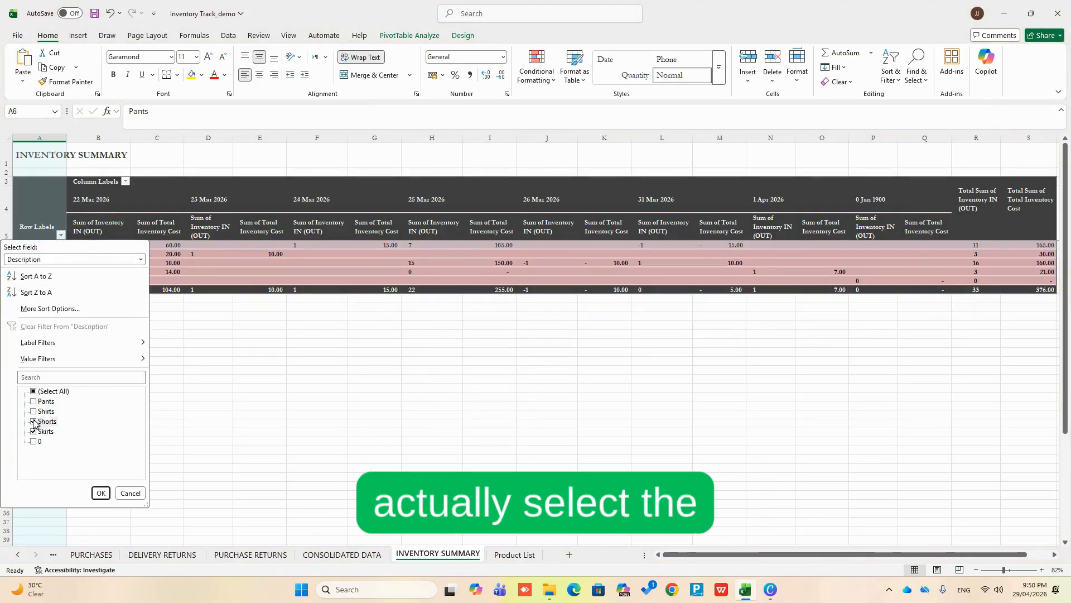
left_click(34, 421)
left_click(34, 411)
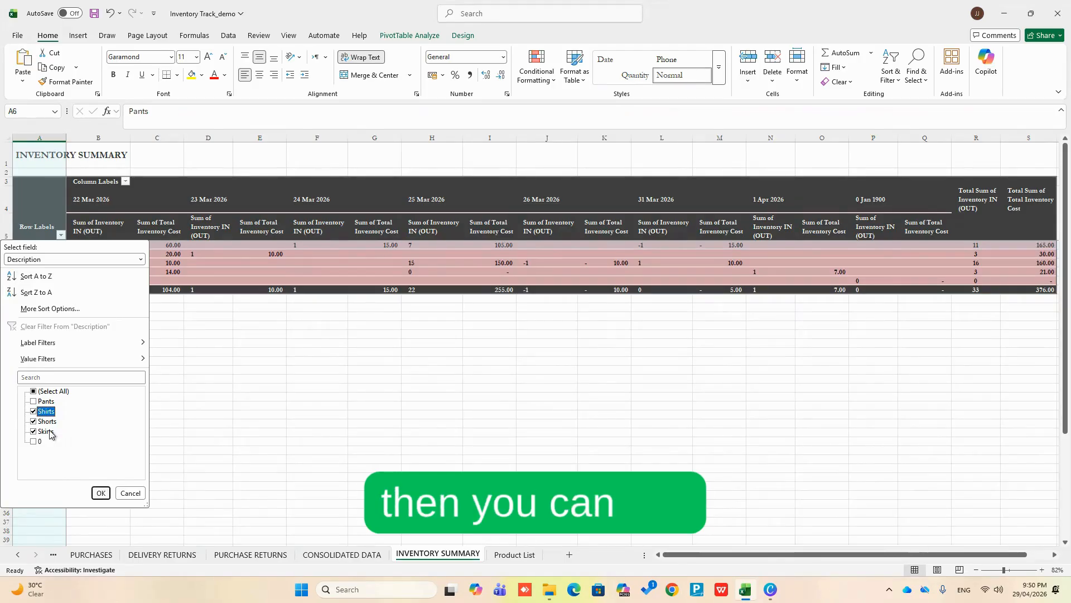
left_click(101, 493)
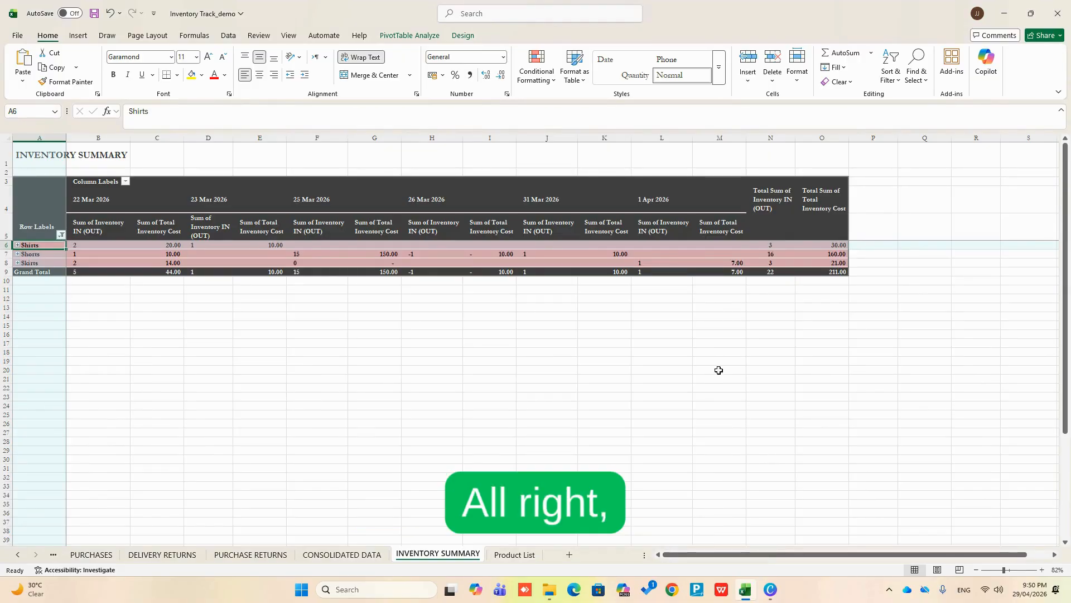
Reselect all products in the Description filter of the row labels.
left_click(61, 235)
left_click(35, 391)
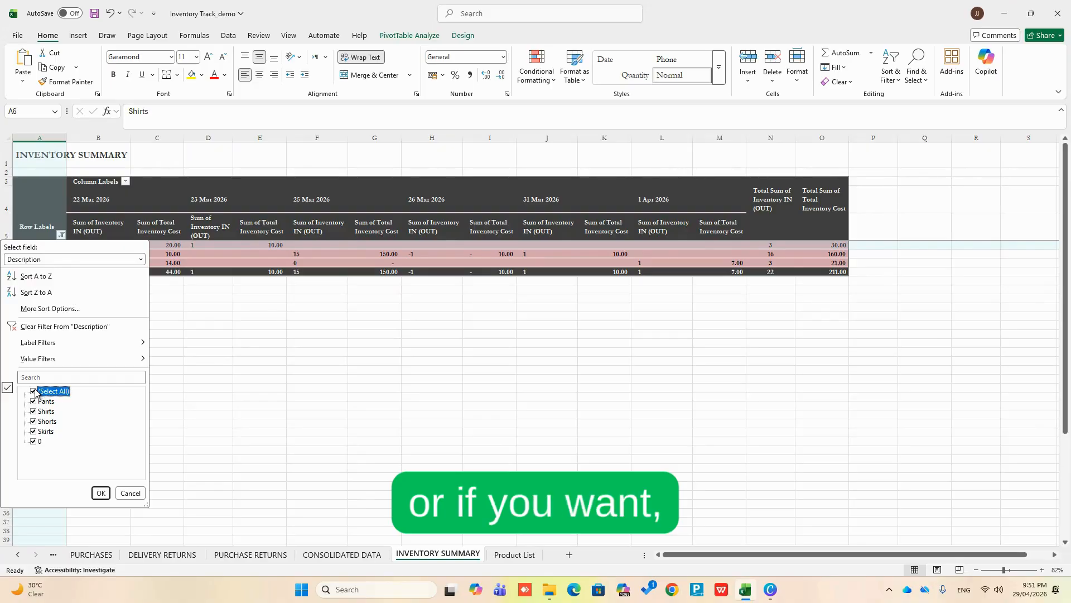
left_click(100, 493)
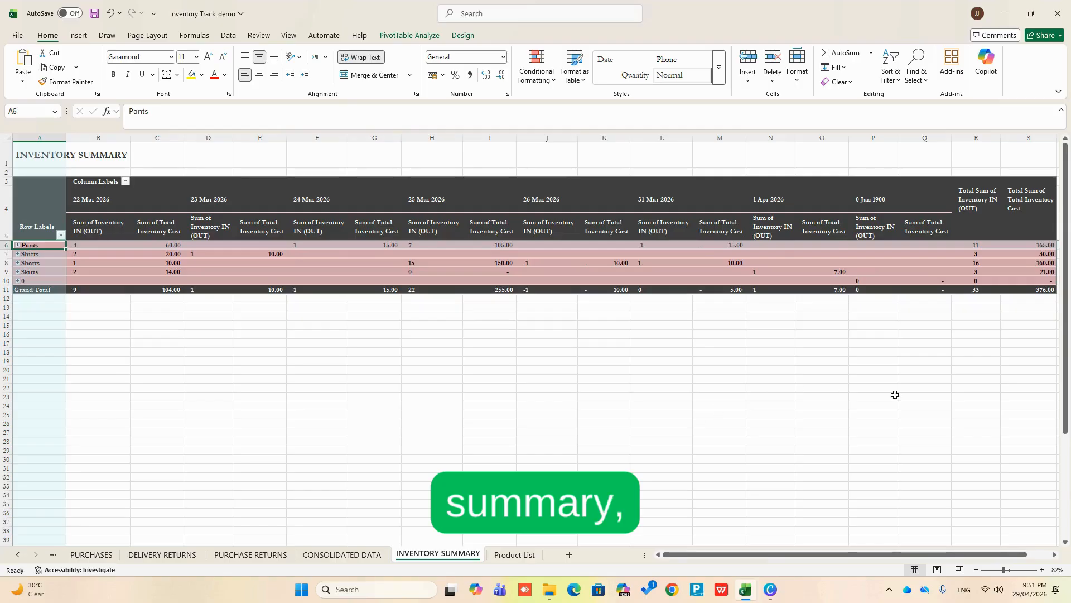
Examine the total Inventory IN (OUT) and Total Inventory Cost columns at the end of the PivotTable for each product.
left_click(680, 360)
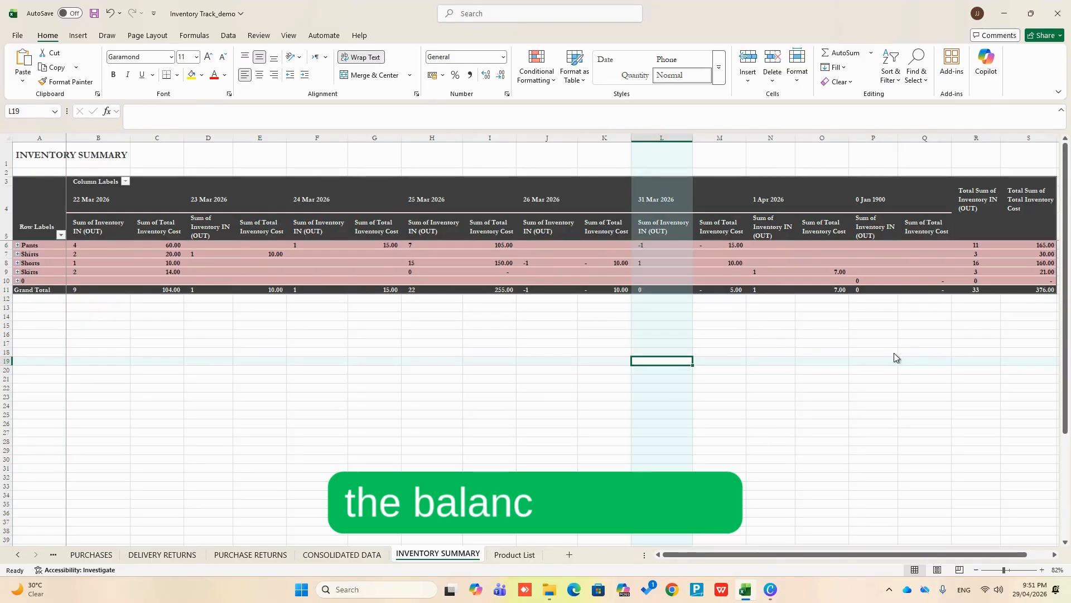
key("Right")
key("Right")
key("Right")
key("Right")
key("Right")
key("Right")
key("Right")
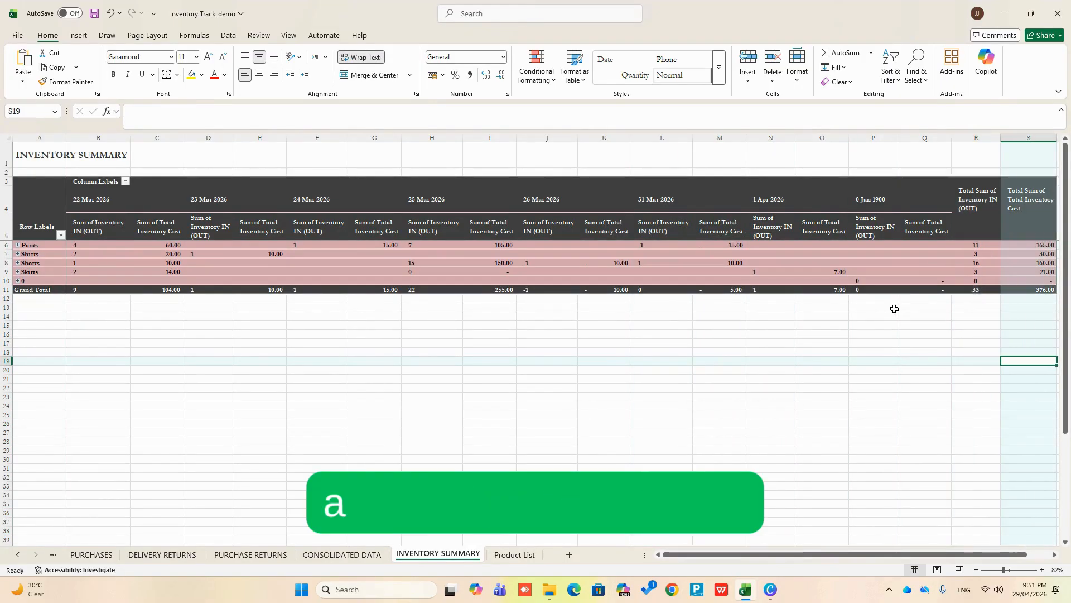
key("Left")
key("Left")
key("Left")
key("Left")
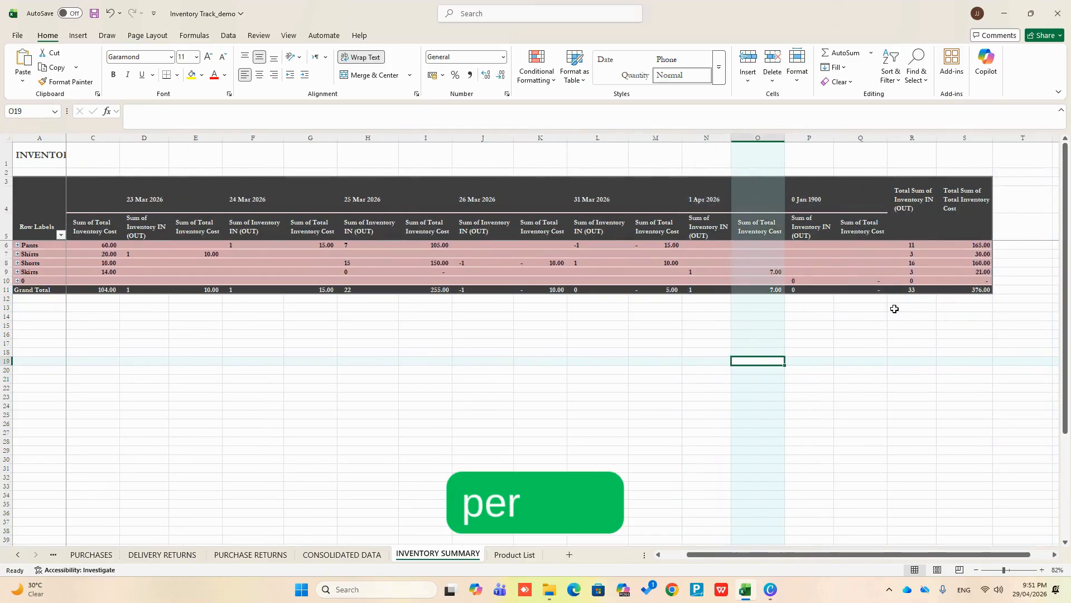
key("Right")
key("Right")
key("Right")
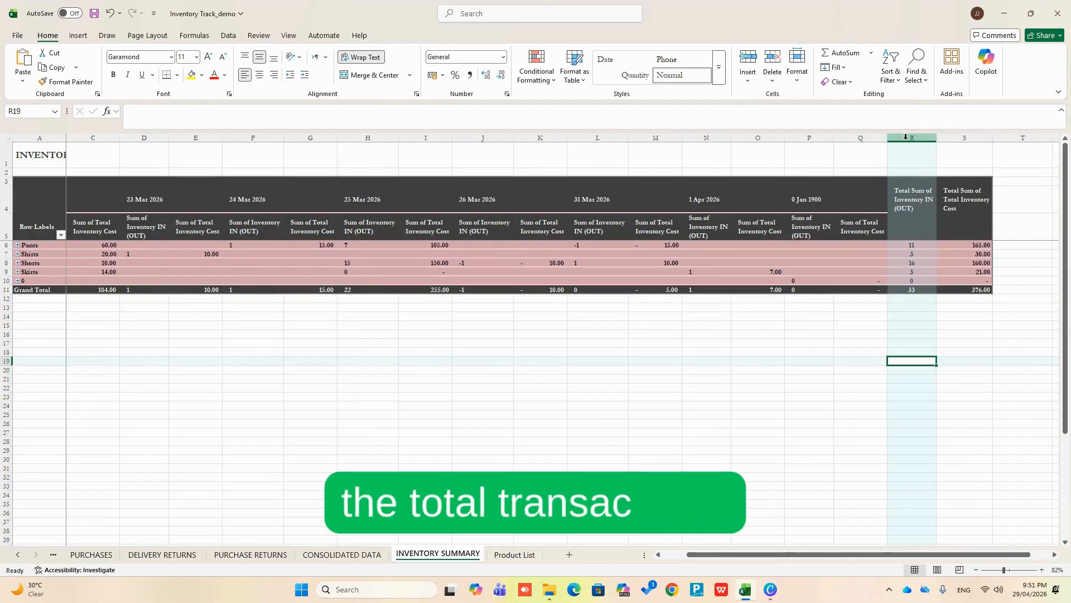
left_click(962, 138)
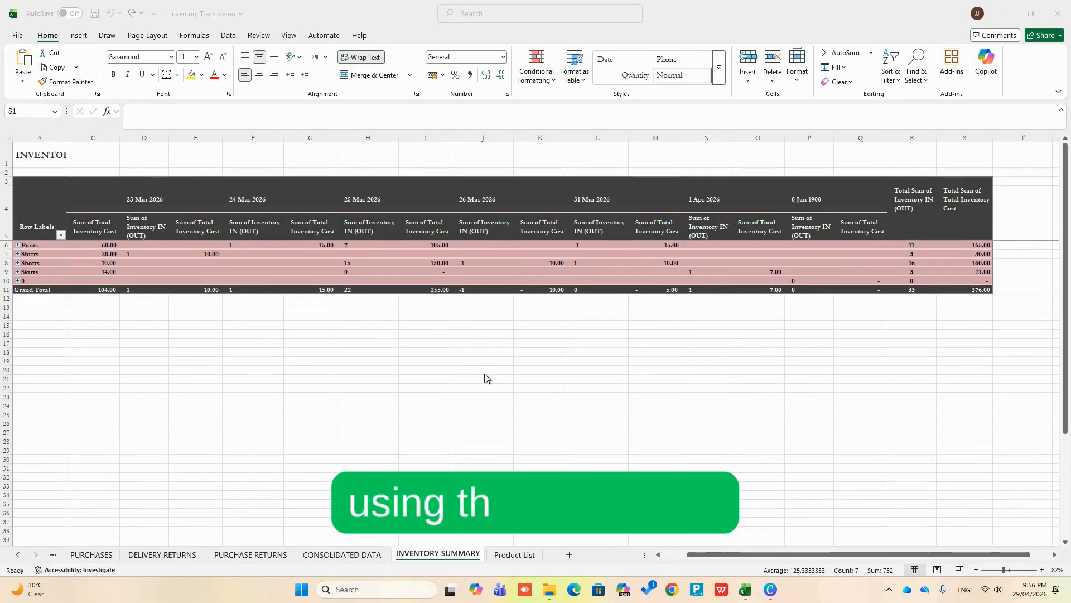
In cell A1 of the CONSOLIDATED DATA sheet, start a GROUPBY formula with the Description range D10:D47 as row fields.
left_click(357, 556)
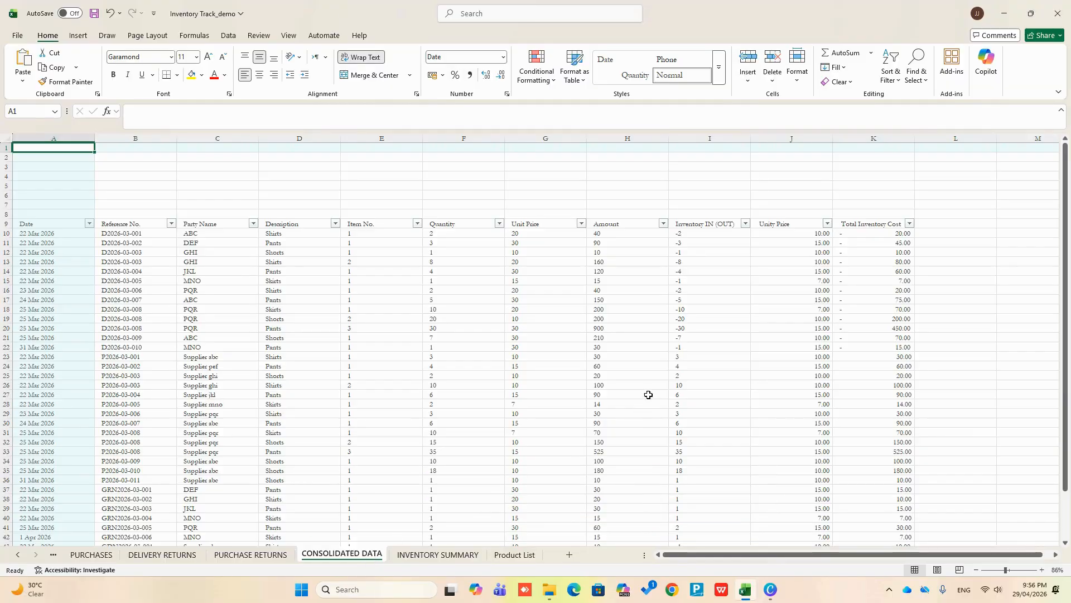
left_click(58, 175)
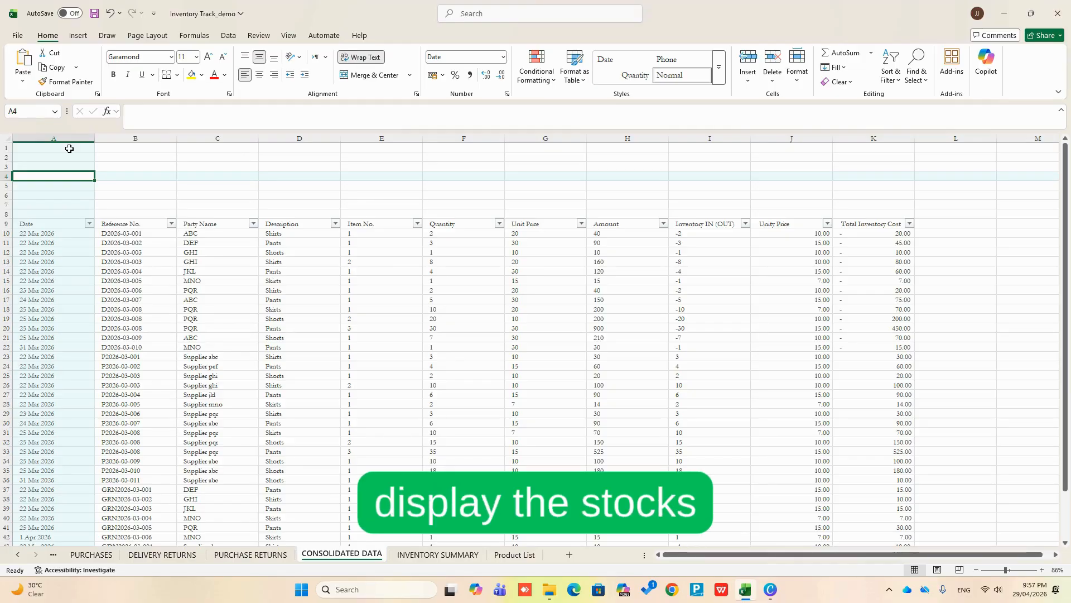
left_click(69, 148)
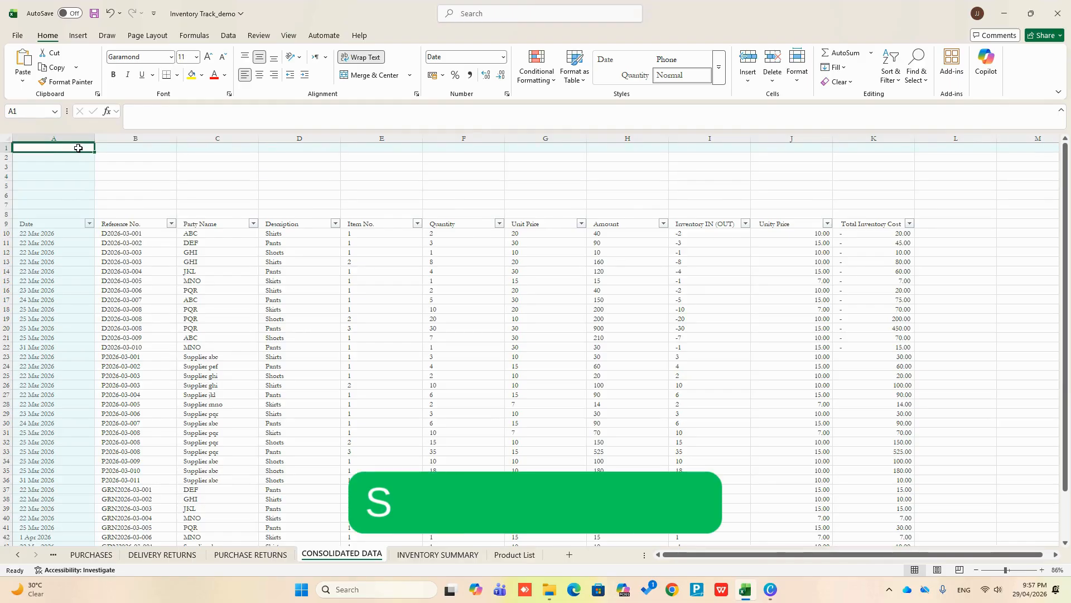
type("=")
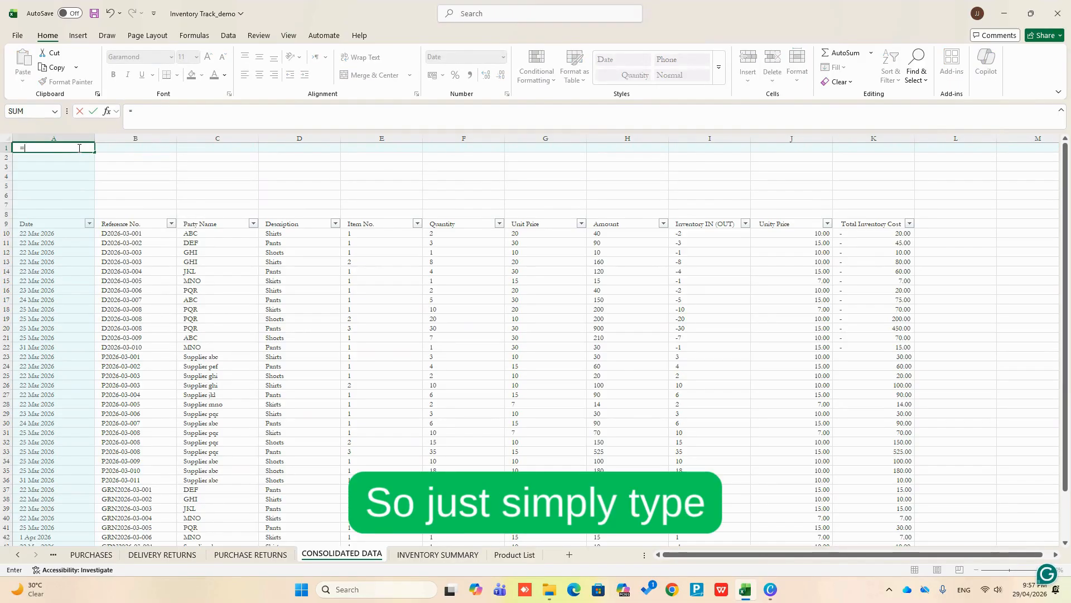
type("g")
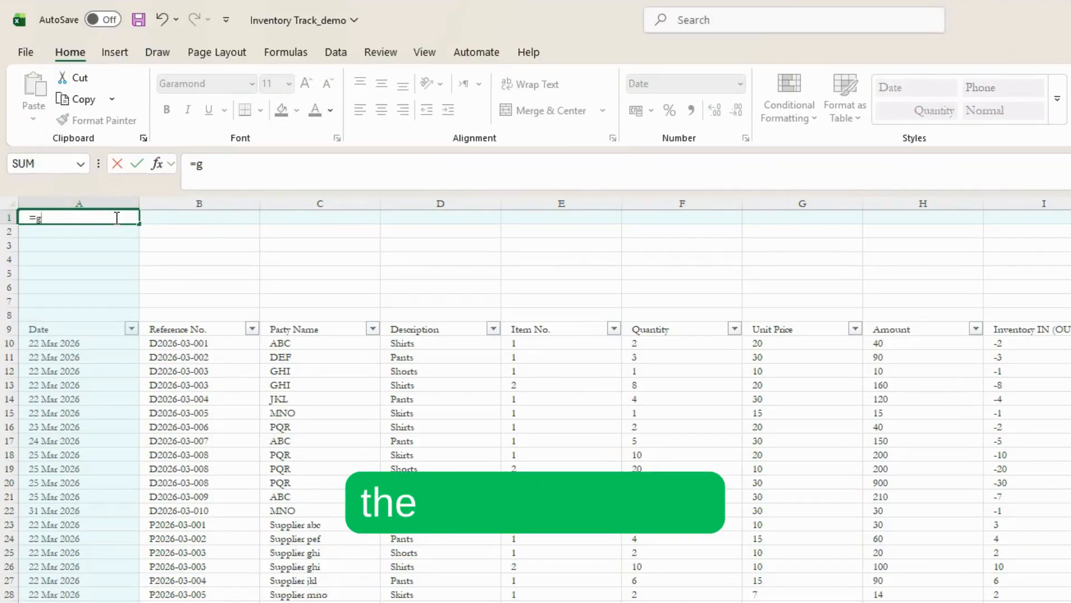
type("roubb")
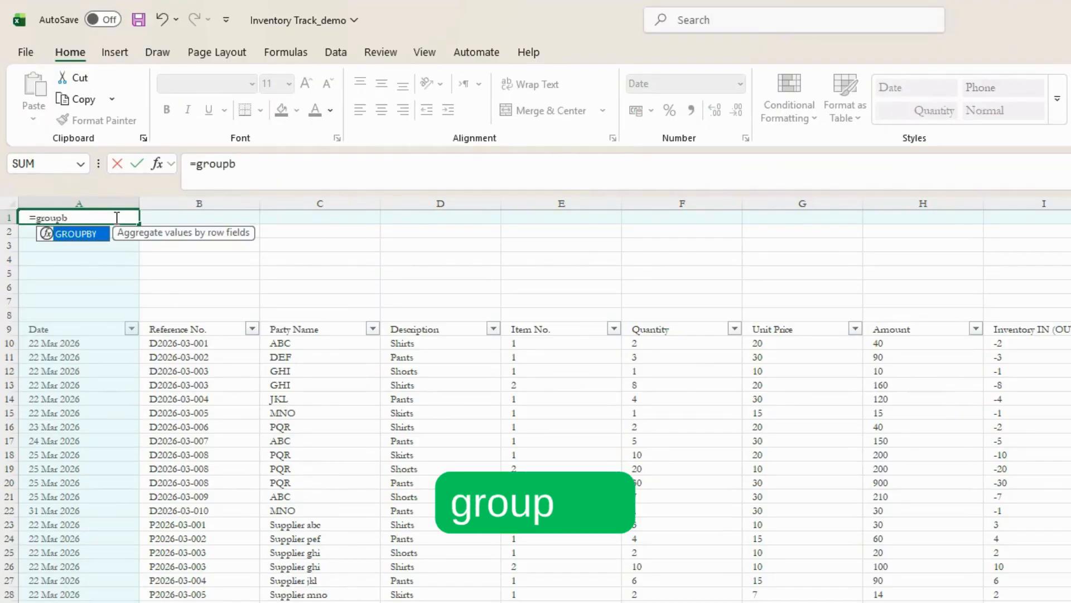
type("y(")
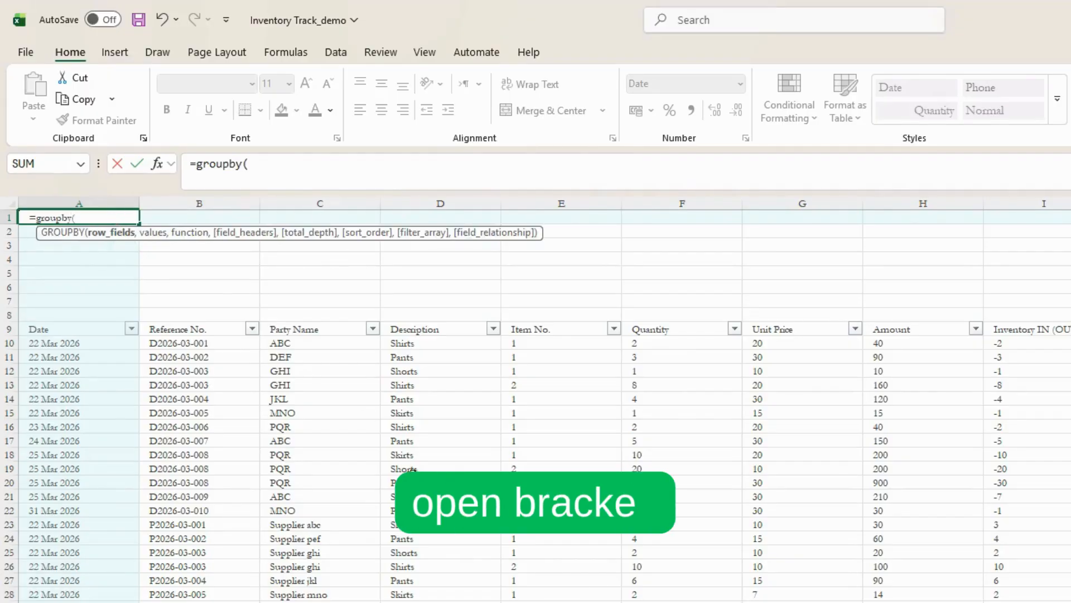
scroll(450, 348, "down", 1)
left_click(451, 299)
key("ctrl+shift+Down")
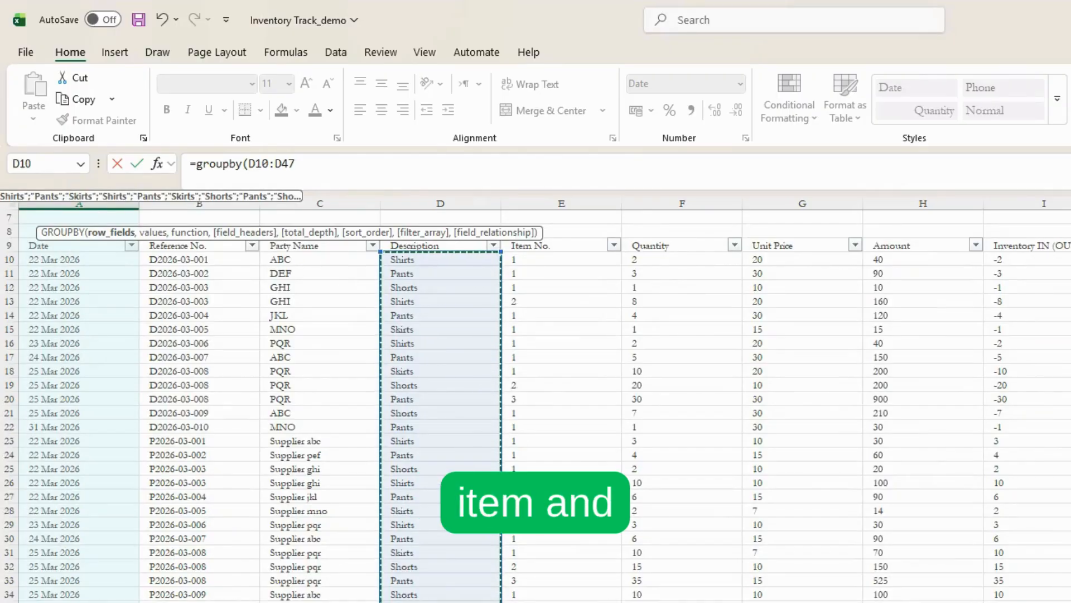
Complete the GROUPBY formula with Inventory IN (OUT) range I10:I47 as values and SUM as the function.
type(",")
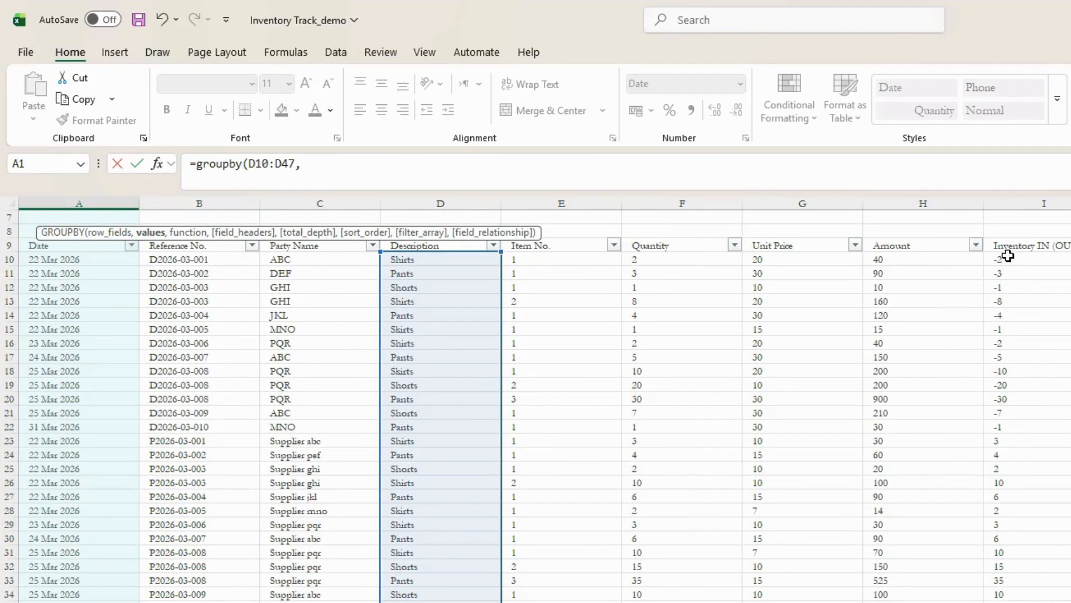
left_click(1069, 260)
key("ctrl+shift+Down")
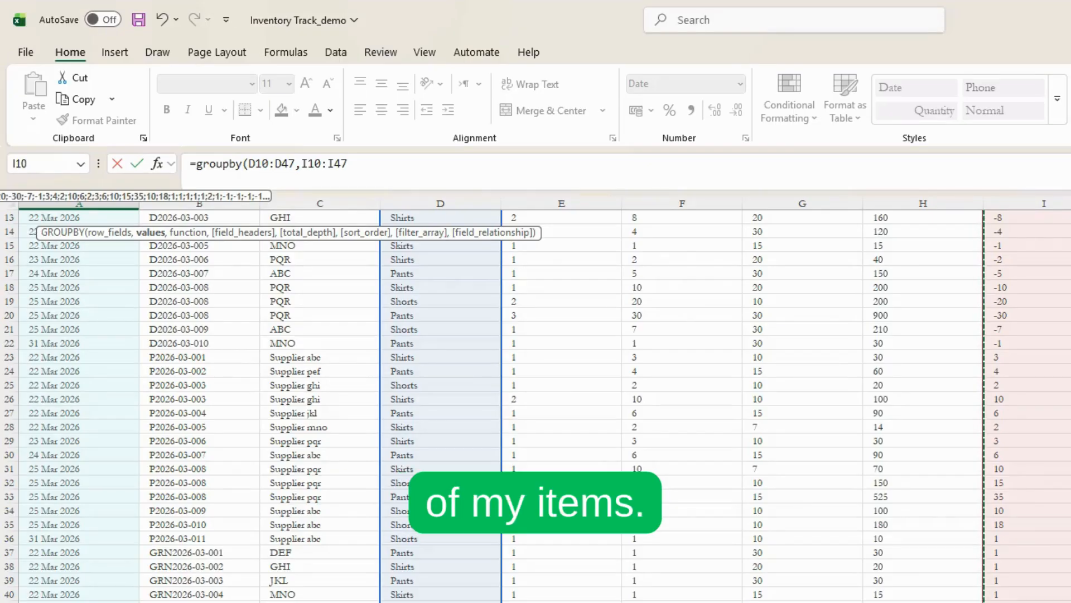
type(",")
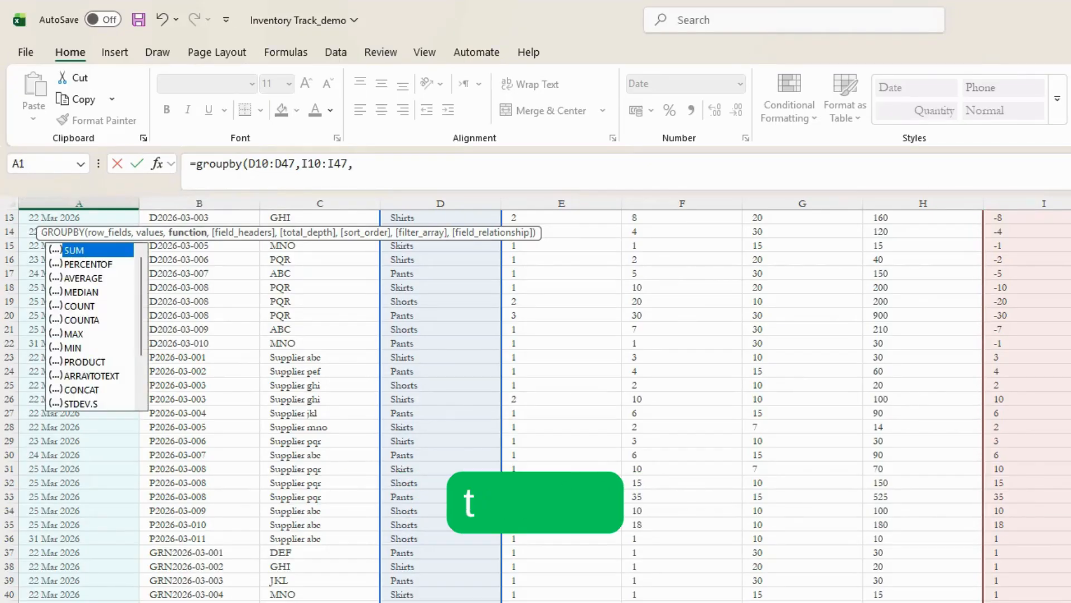
double_click(67, 250)
type(")")
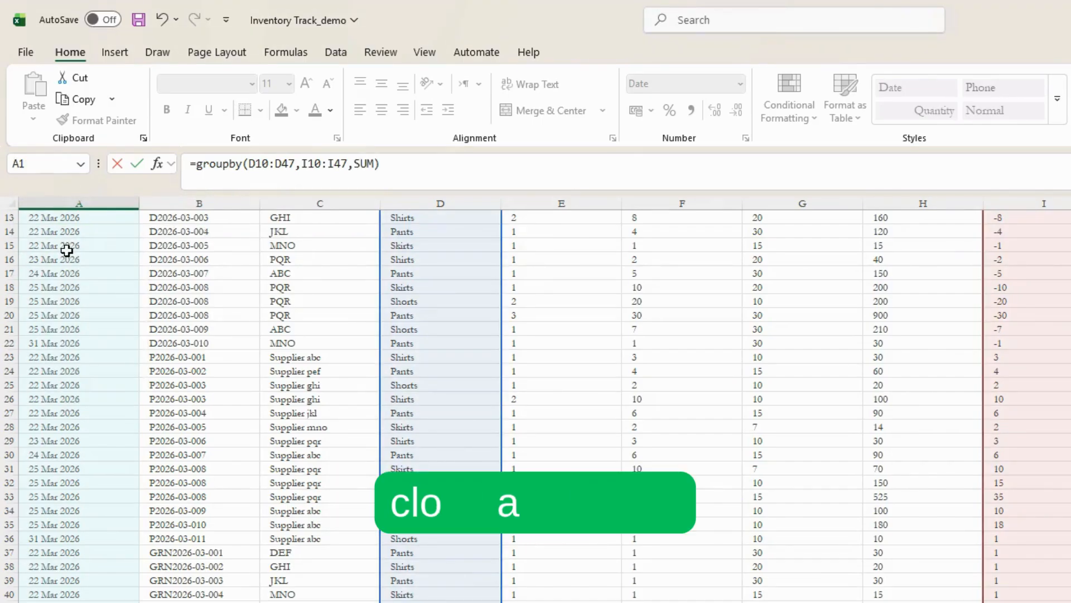
key("Return")
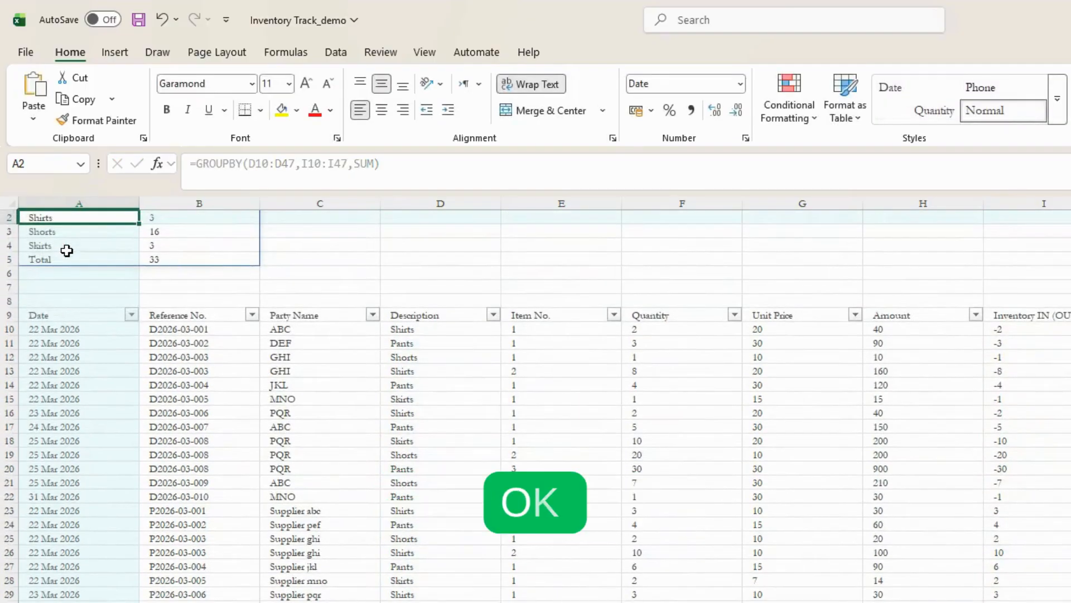
Bold the Total row A5:B5 of the GROUPBY result and centre its quantities in column B.
left_click(178, 258)
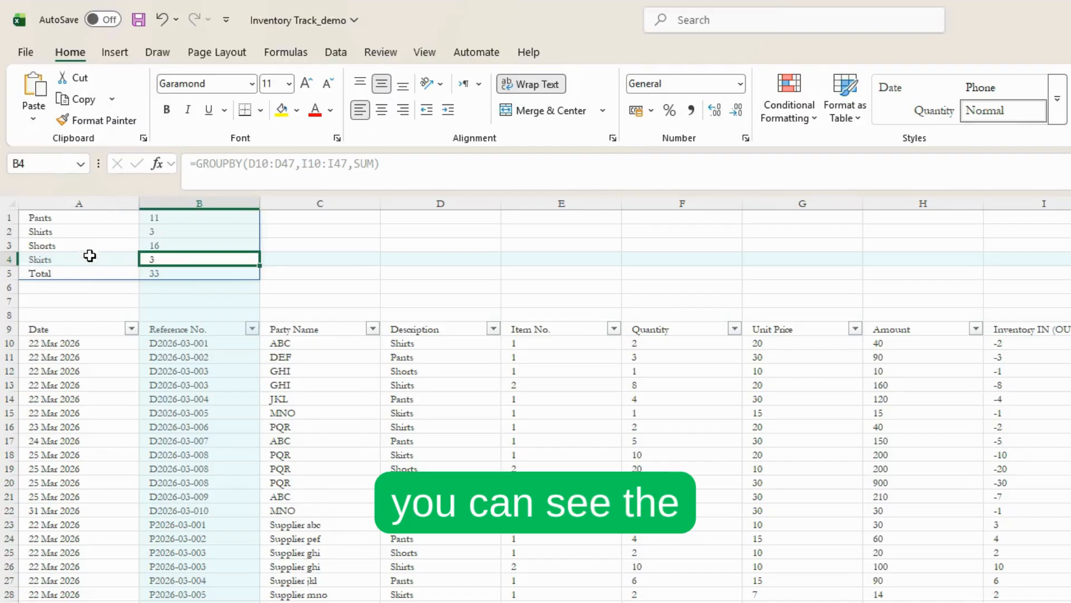
left_click_drag(74, 273, 156, 263)
key("ctrl+b")
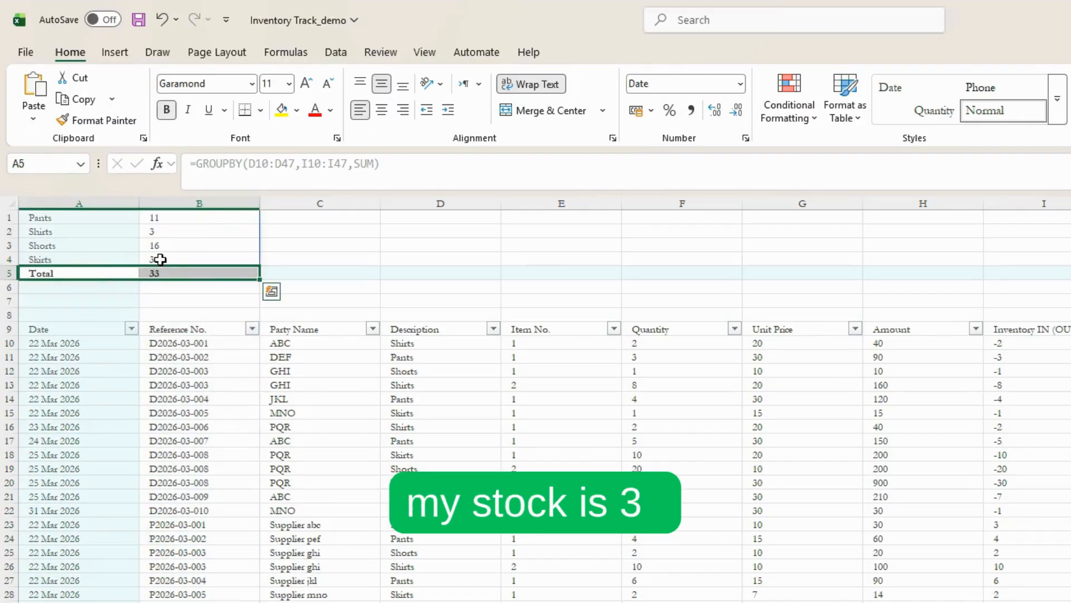
left_click(416, 258)
left_click_drag(172, 217, 174, 254)
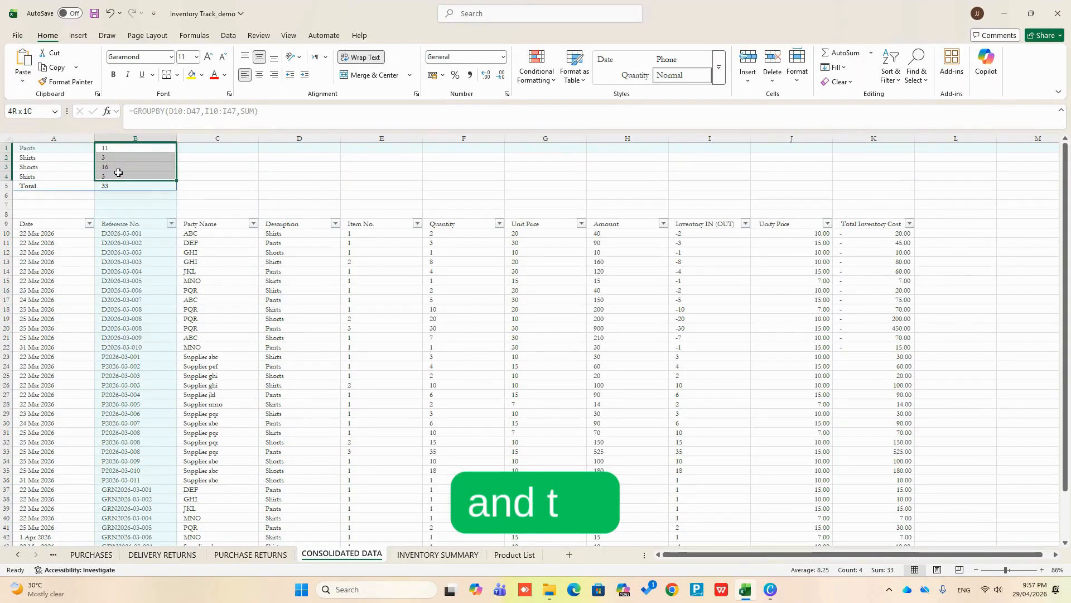
left_click_drag(118, 173, 125, 148)
left_click(260, 79)
left_click(263, 154)
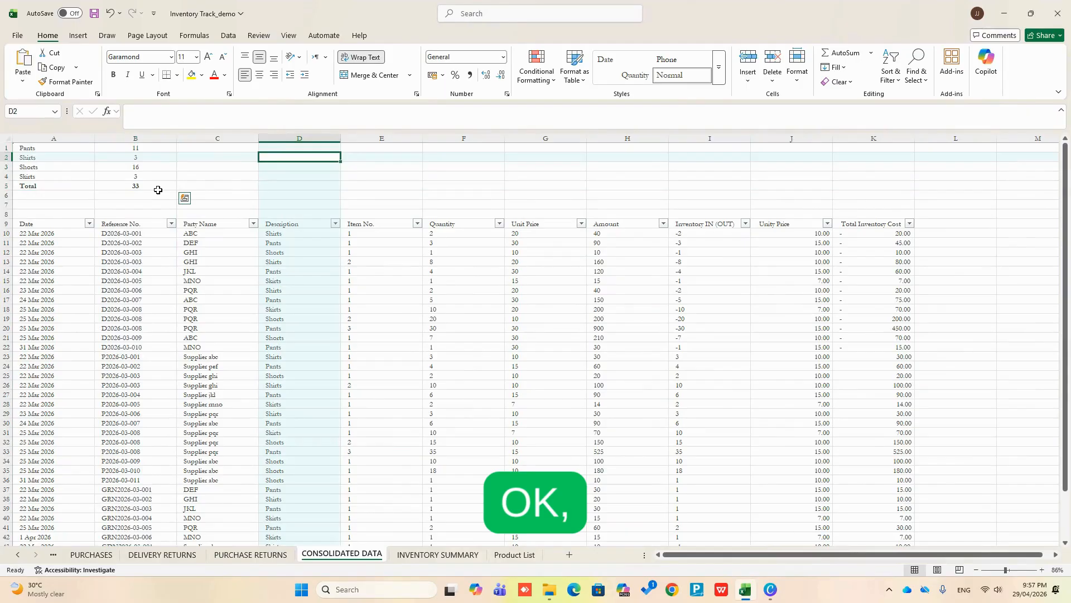
Compare the GROUPBY stock quantities with the Total Sum of Inventory IN (OUT) column of the PivotTable on the INVENTORY SUMMARY sheet.
left_click(155, 189)
left_click(437, 554)
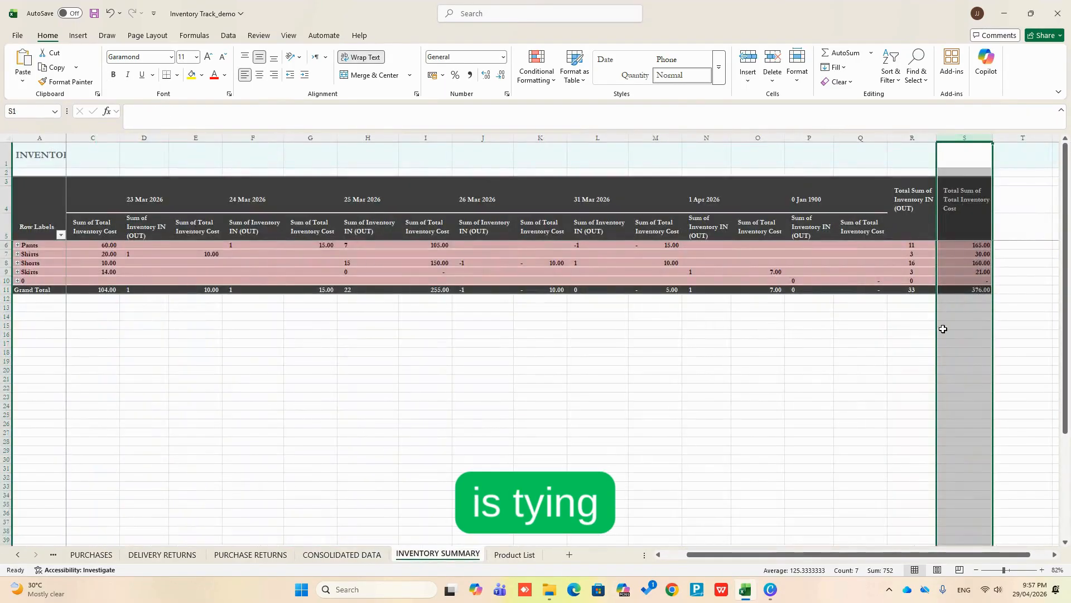
left_click(918, 135)
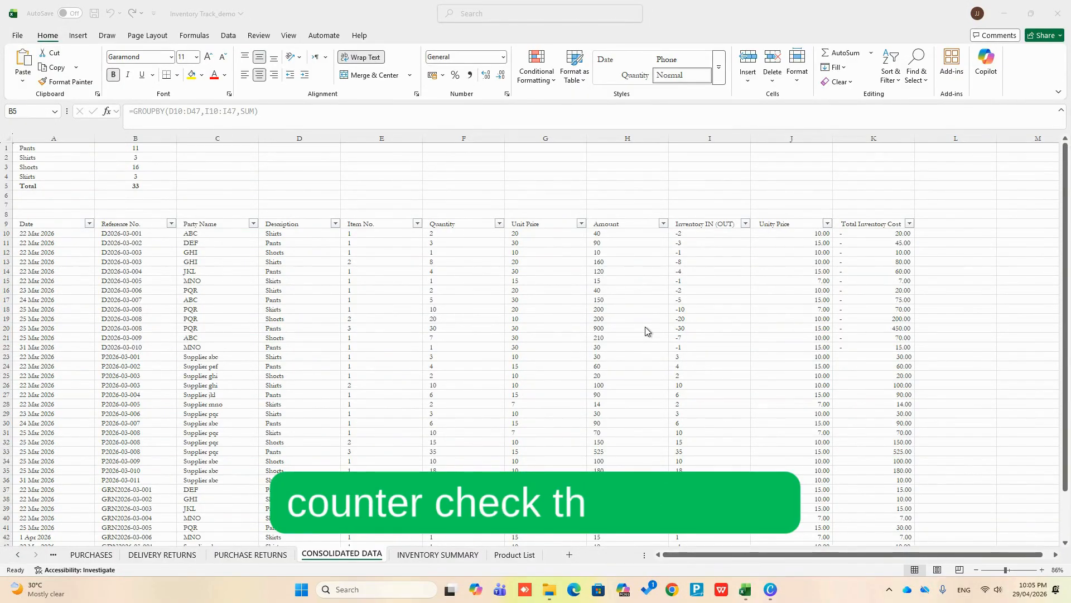
left_click(436, 554)
left_click(435, 555)
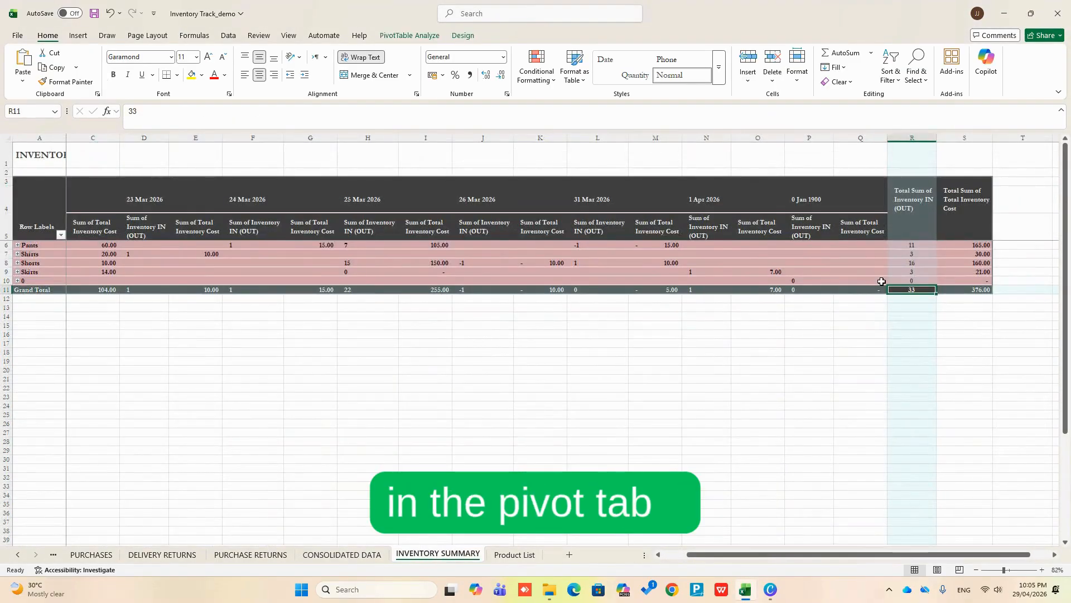
left_click(341, 554)
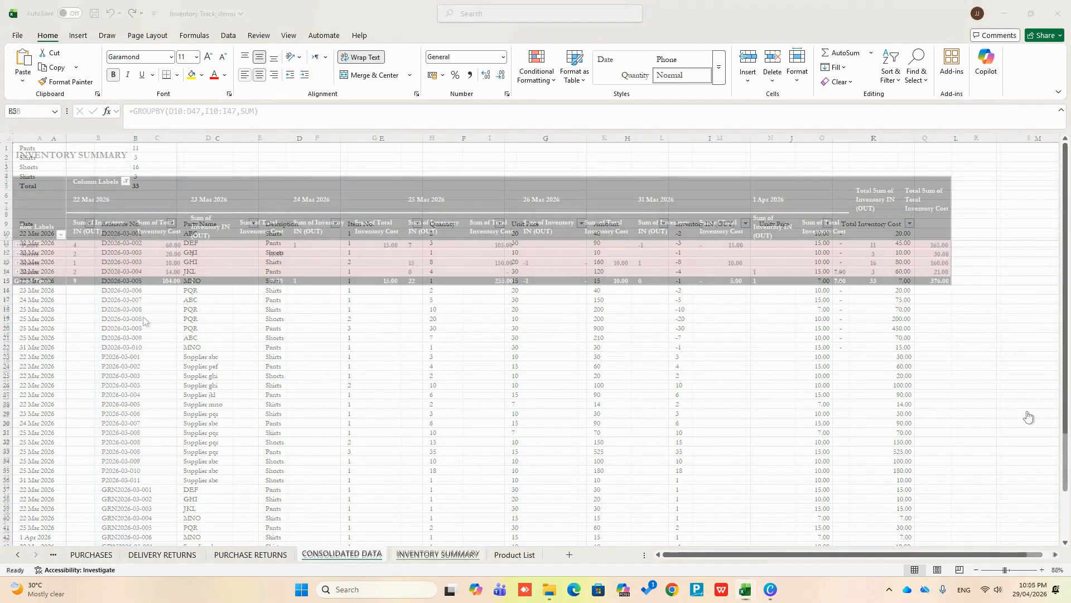
On the INVENTORY SUMMARY sheet, expand all products in the PivotTable to their reference numbers and widen the row labels column.
left_click(36, 246)
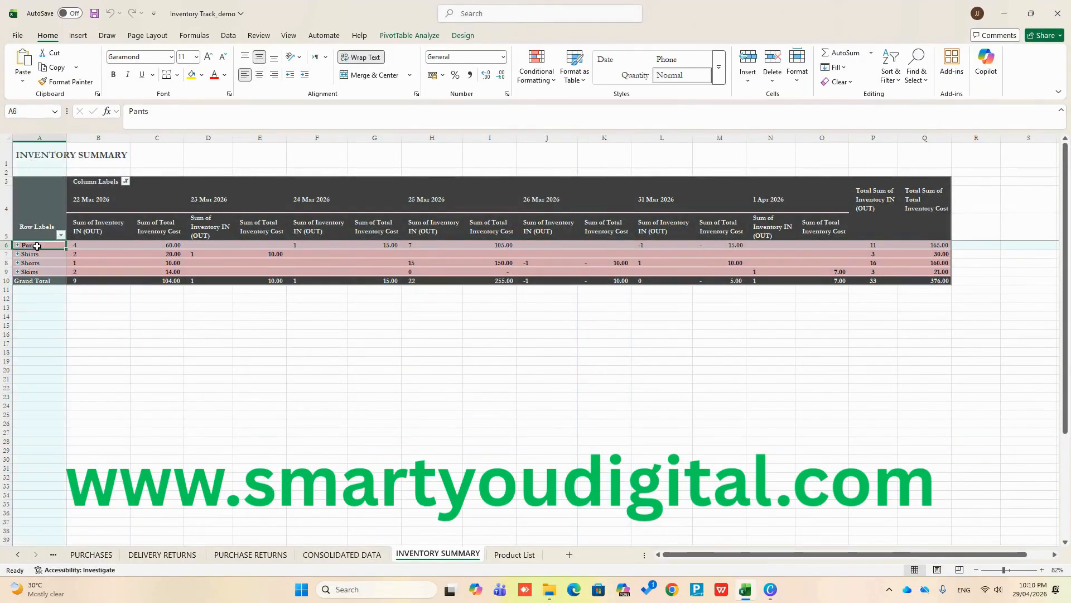
left_click(411, 36)
left_click(187, 61)
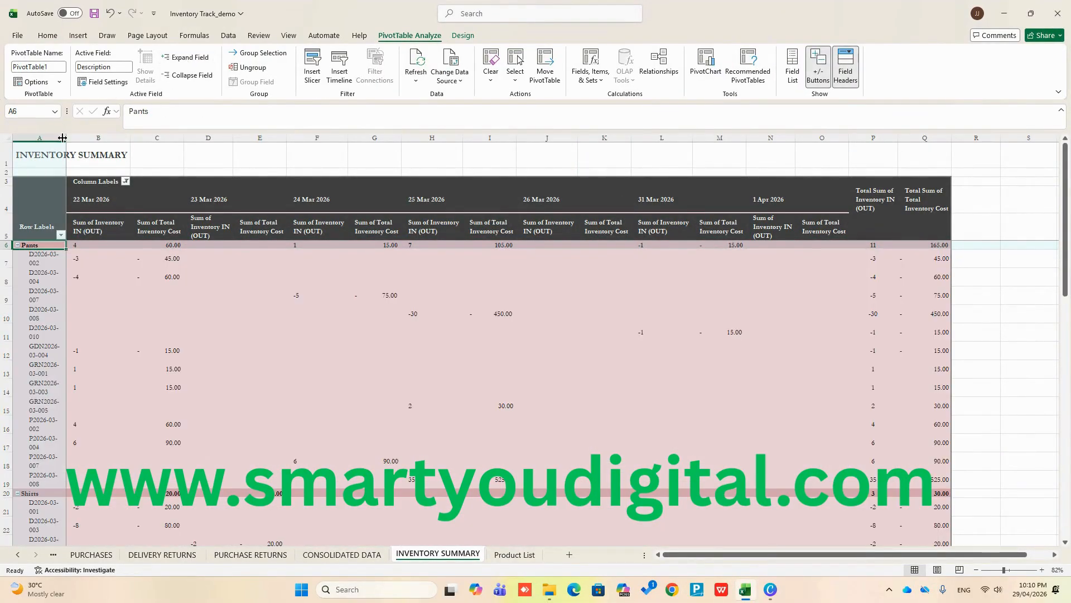
left_click_drag(62, 138, 103, 138)
left_click(64, 297)
scroll(210, 361, "down", 9)
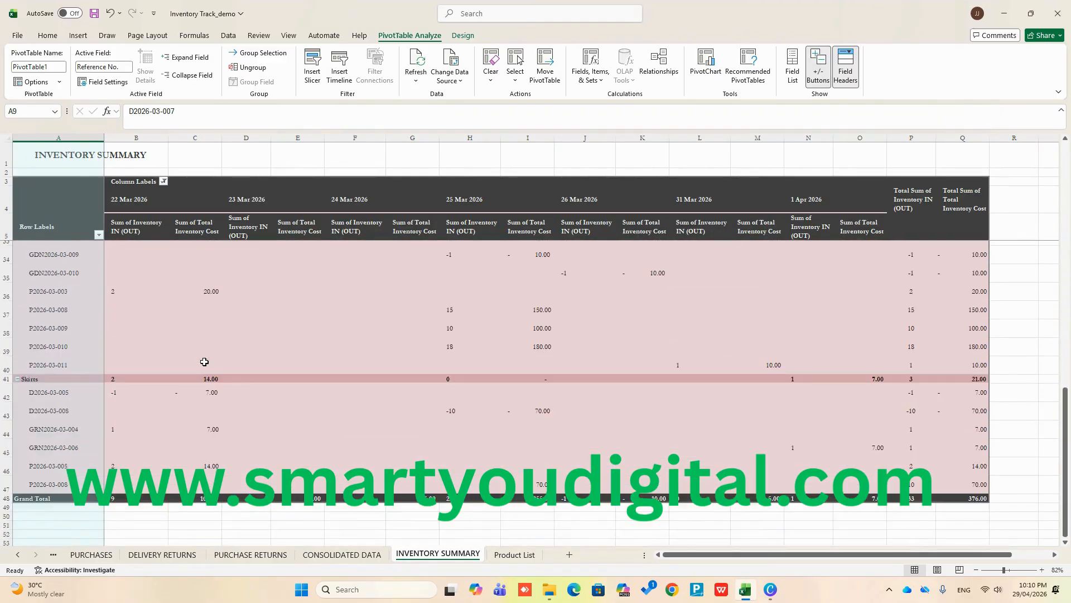
Collapse the PivotTable's Description field to one row per product.
scroll(204, 362, "up", 9)
left_click(199, 77)
left_click(258, 433)
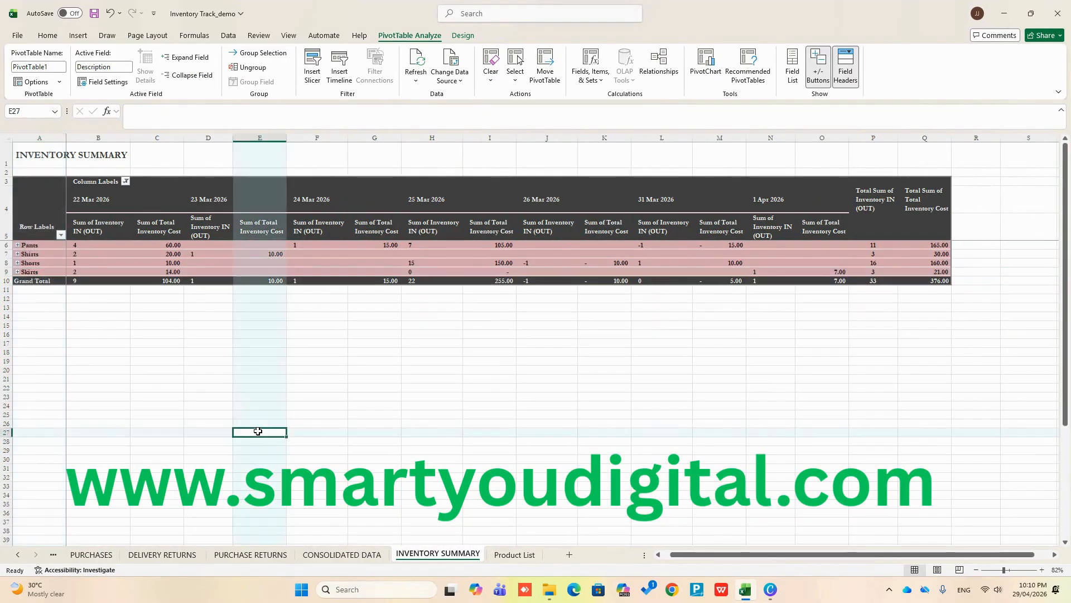
Look across the PivotTable's date columns through to the total columns.
left_click(169, 333)
key("Right")
key("Right")
key("Right")
key("Right")
key("Right")
key("Right")
key("Right")
key("Right")
key("Right")
key("Right")
key("Right")
key("Right")
key("Right")
key("Right")
Open the date filter of the PivotTable's column labels.
left_click(96, 181)
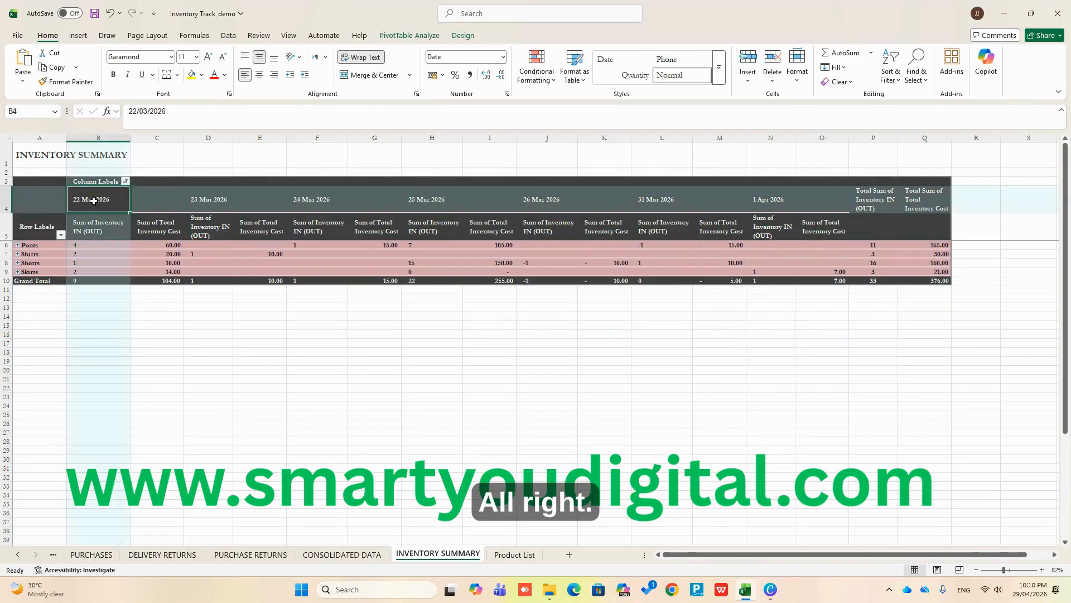
left_click(125, 181)
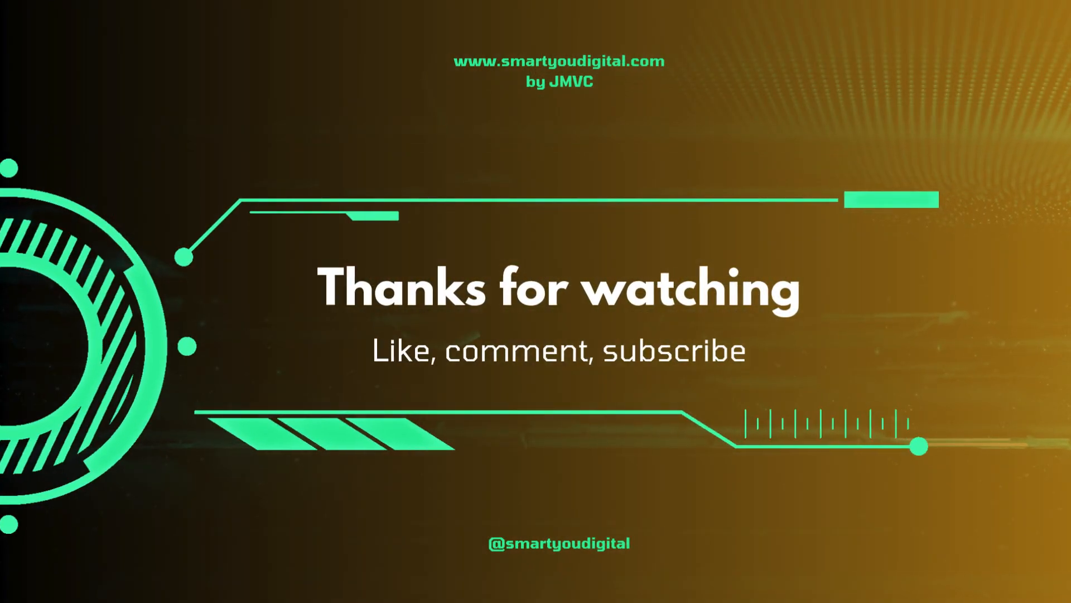